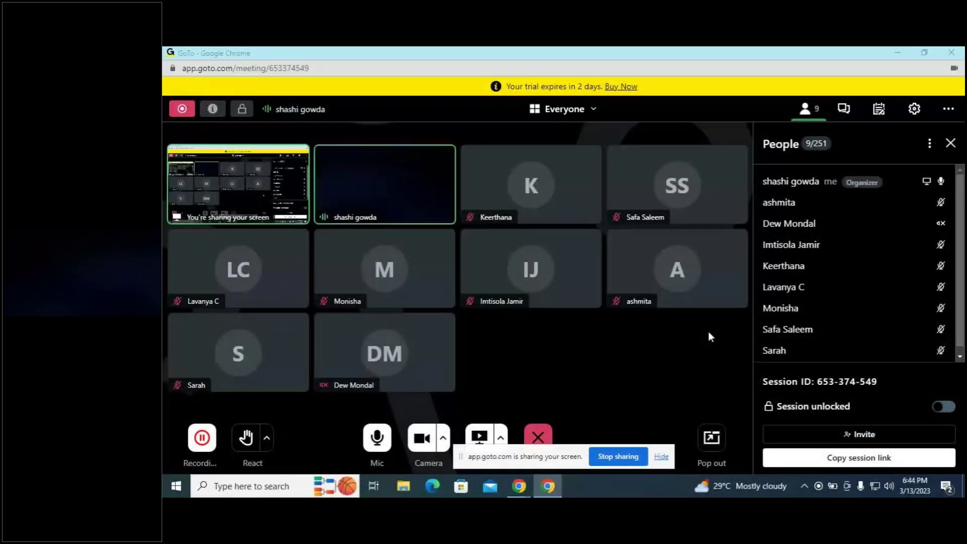
Minimize the GoTo Meeting and Chrome windows, then launch CorelDRAW 2017 from the desktop.
left_click(906, 49)
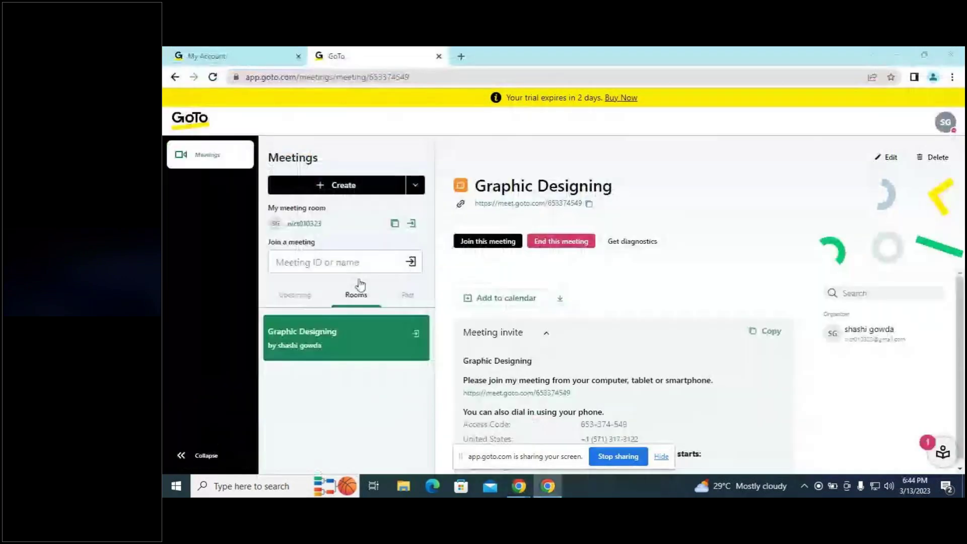
left_click(894, 54)
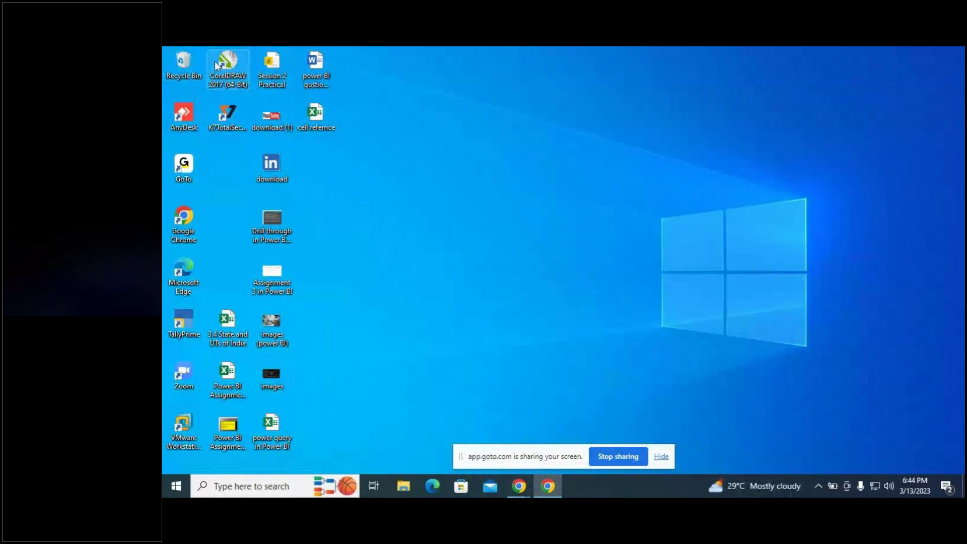
double_click(232, 89)
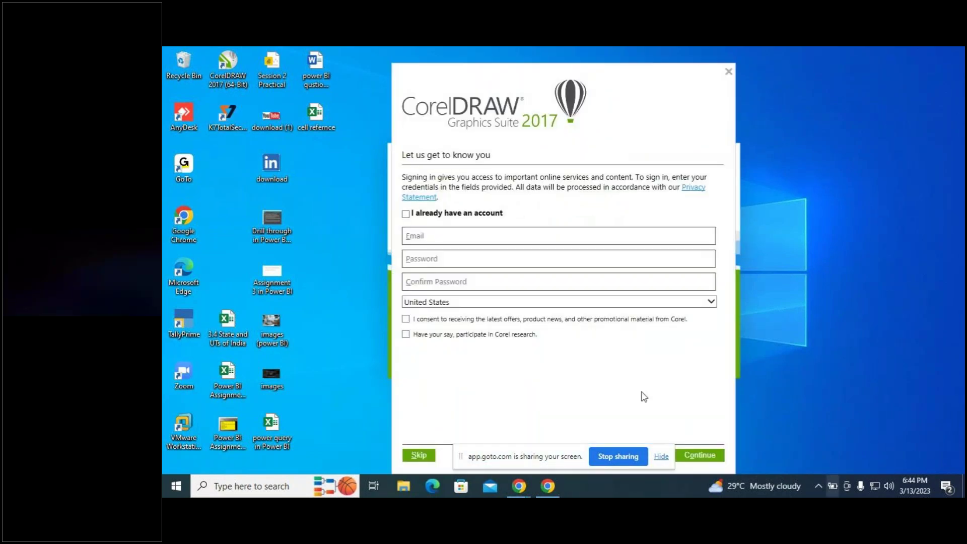
Skip the Corel sign-in, dismiss the not-signed-in notice, and start a new document.
left_click(419, 455)
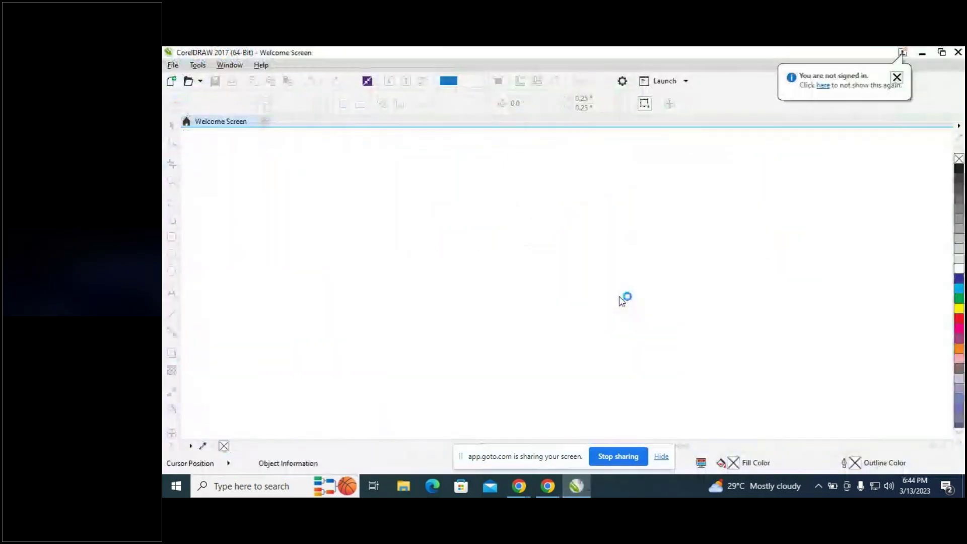
left_click(896, 77)
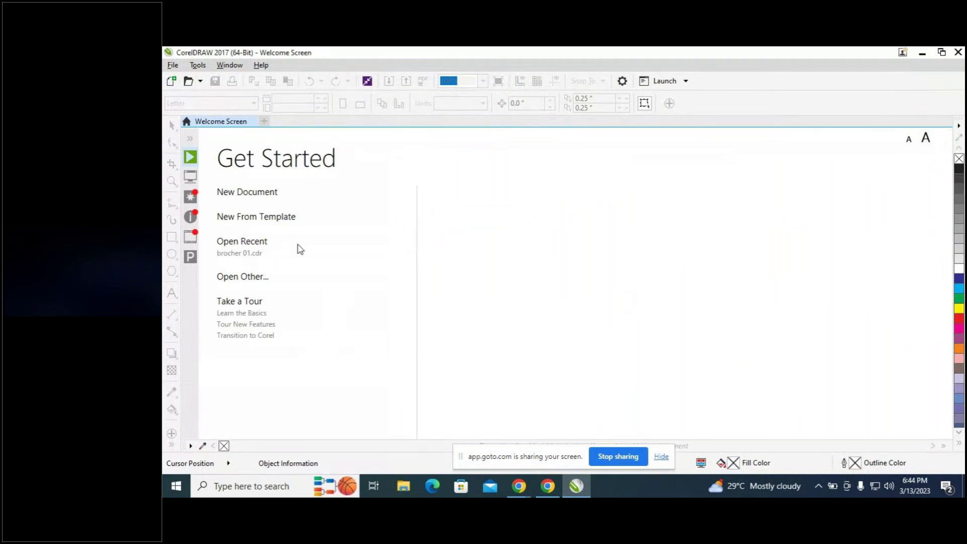
left_click(267, 201)
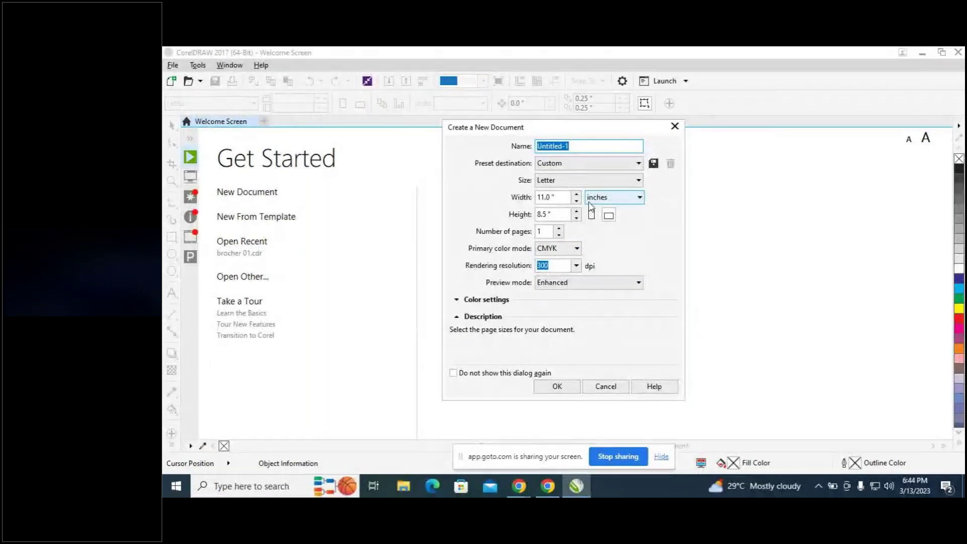
Keep inches as the unit and Letter as the page size for the new document.
left_click(626, 199)
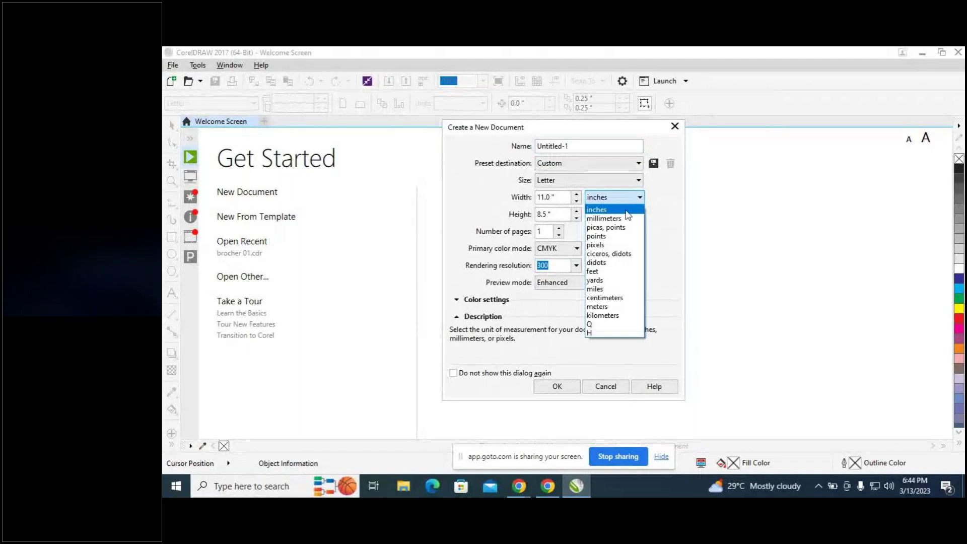
left_click(681, 231)
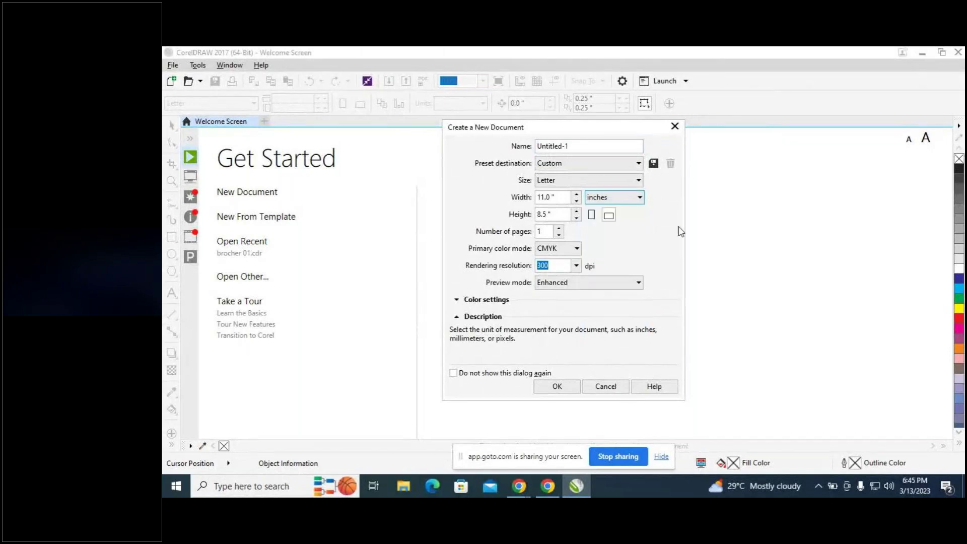
left_click(639, 181)
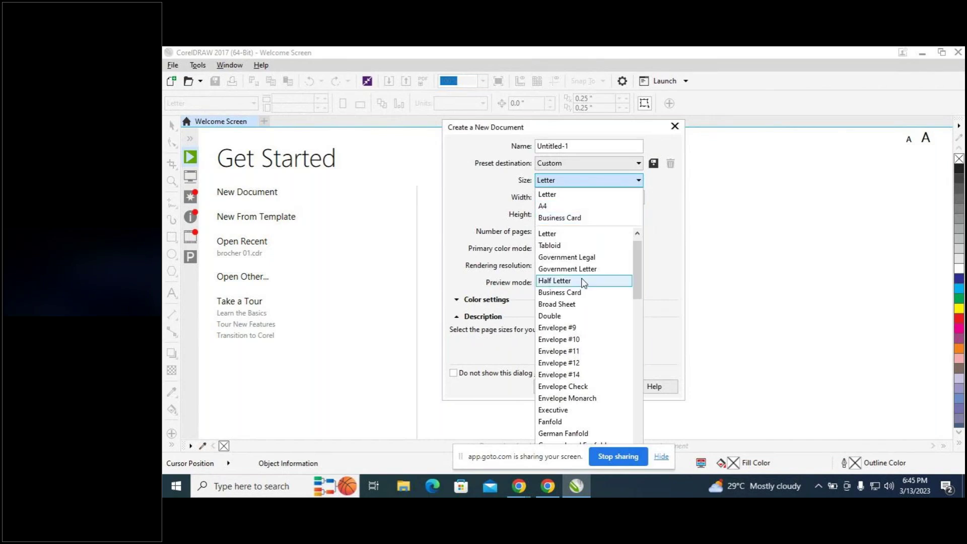
scroll(584, 283, "down", 1)
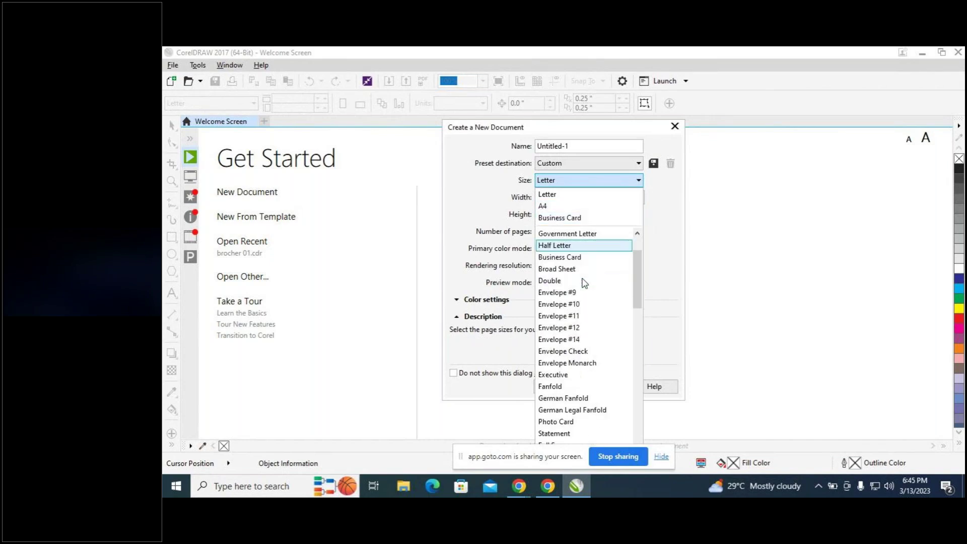
scroll(585, 283, "down", 5)
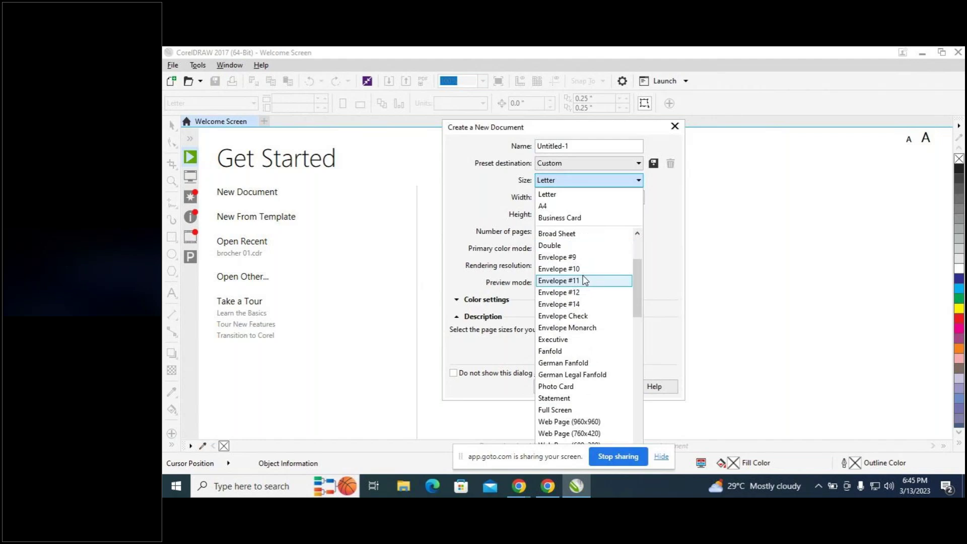
scroll(584, 279, "down", 10)
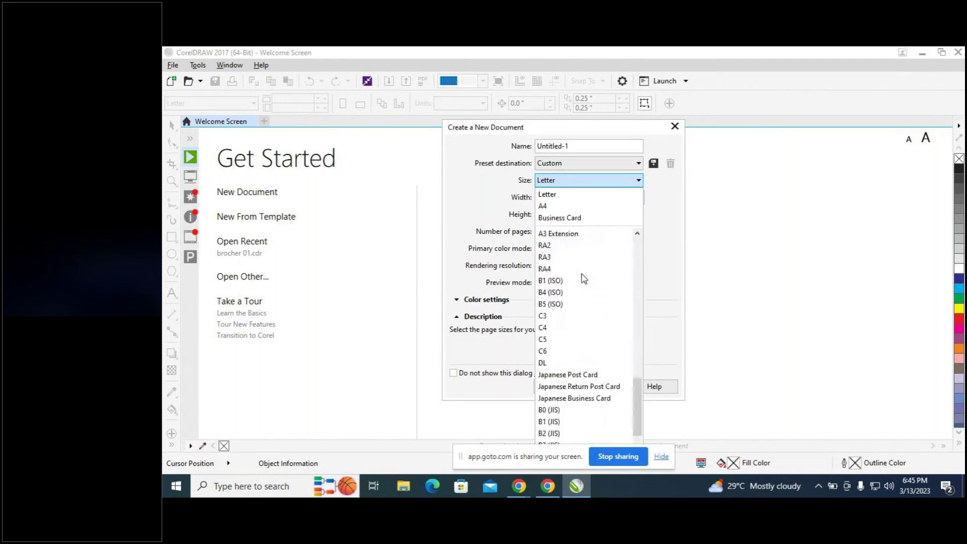
scroll(585, 279, "up", 4)
scroll(584, 278, "up", 3)
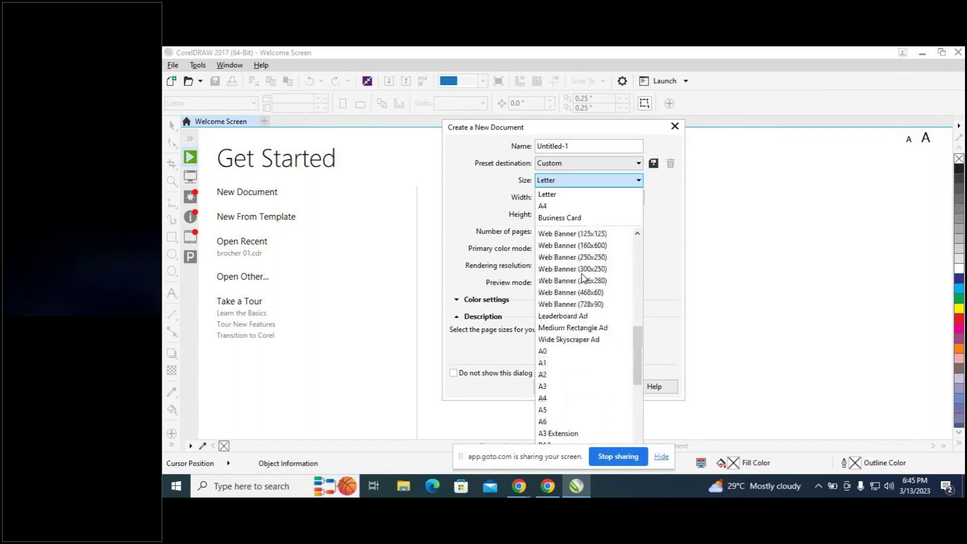
left_click(663, 221)
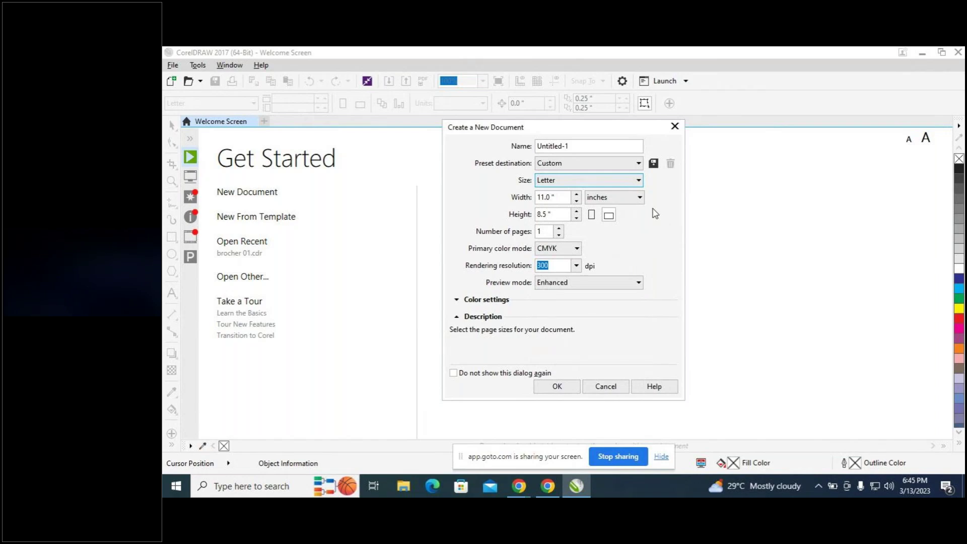
Switch the page to portrait, keep CMYK colour mode, and create the document.
left_click(593, 215)
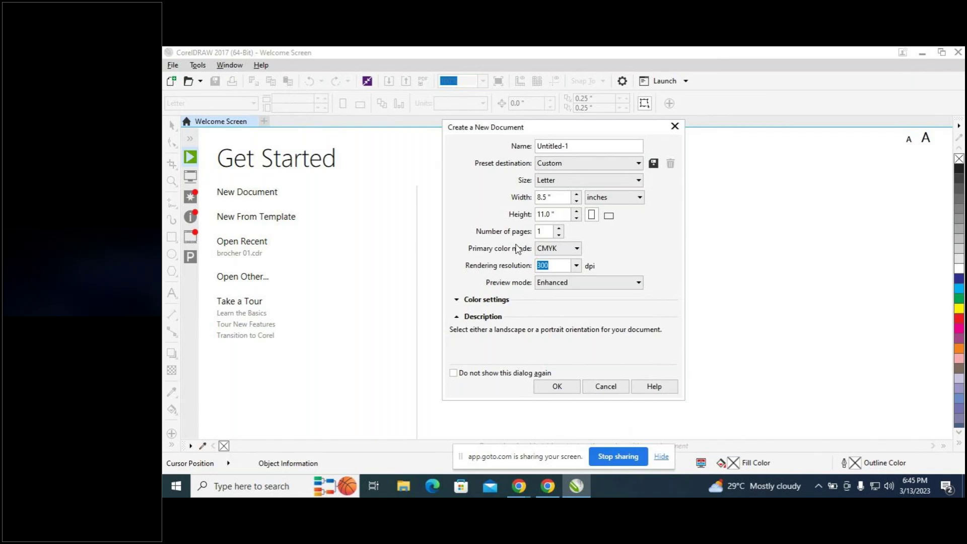
left_click(573, 249)
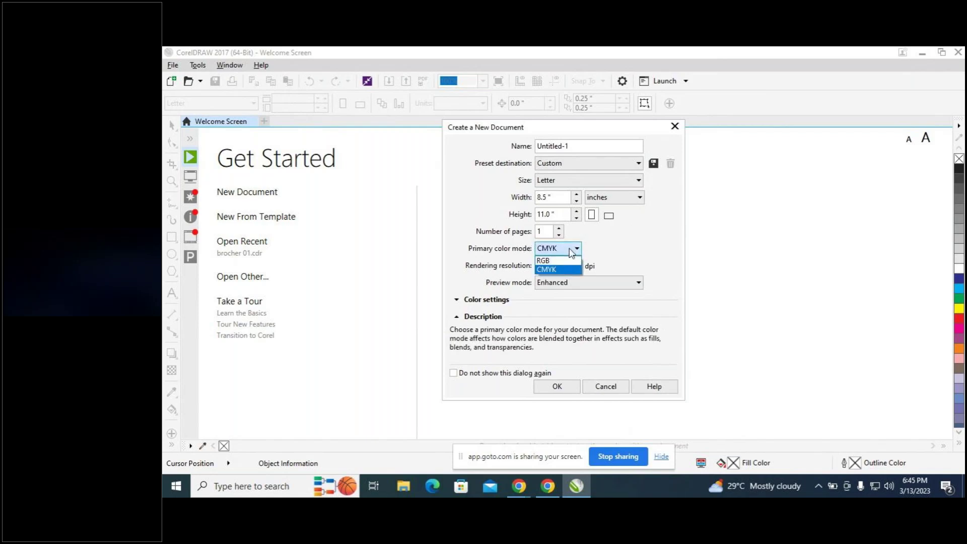
key("Tab")
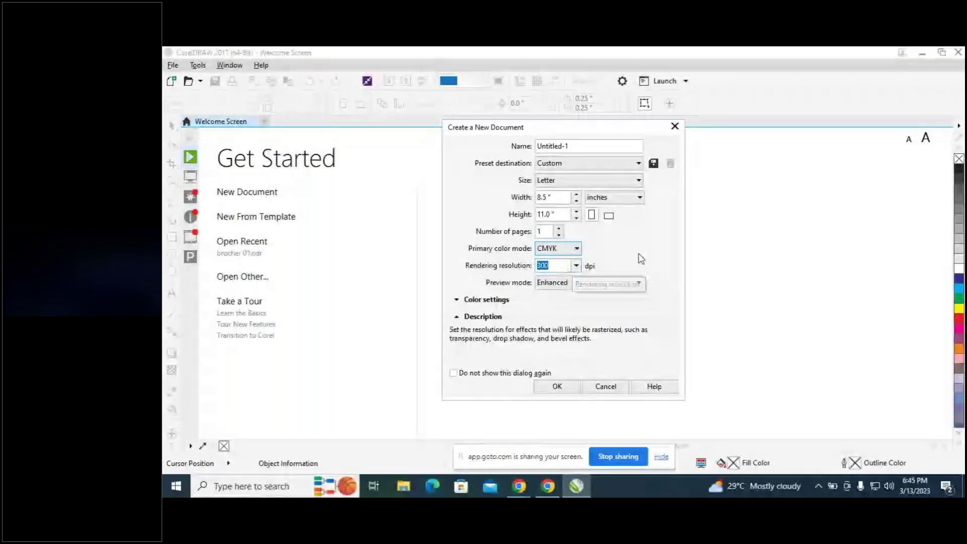
left_click(552, 393)
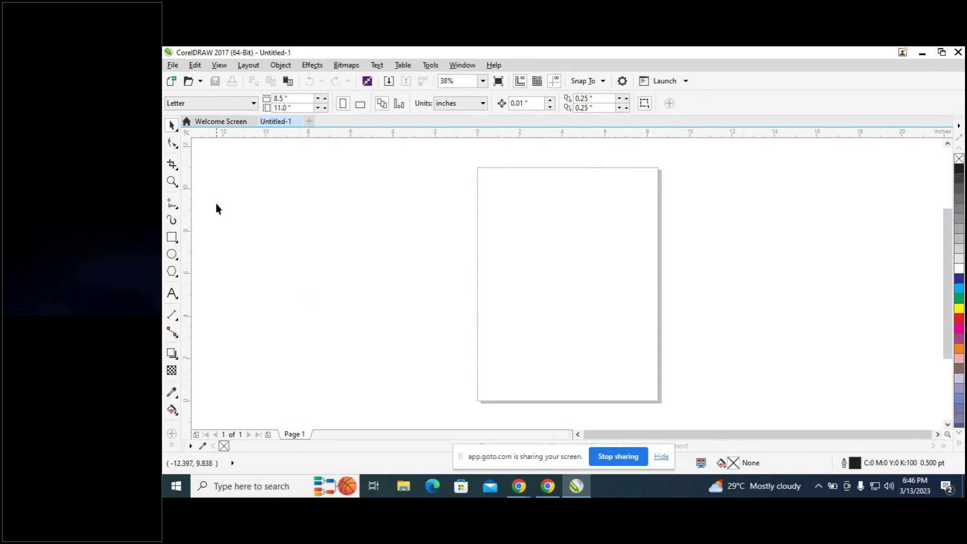
Draw a rectangle covering the whole page and fill it pale green.
left_click(171, 237)
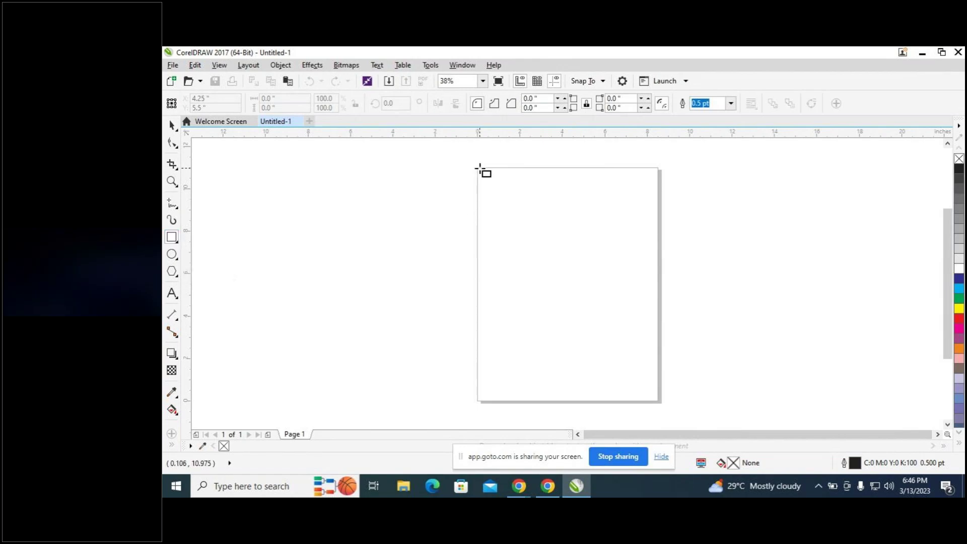
mouse_move(478, 167)
left_mouse_down()
mouse_move(611, 290)
mouse_move(658, 401)
left_mouse_up()
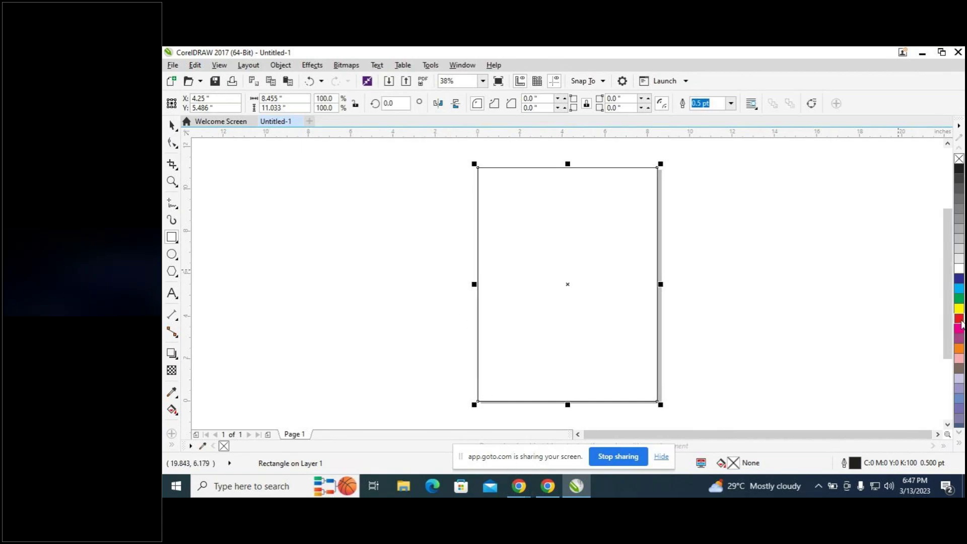
scroll(963, 323, "down", 2)
scroll(963, 322, "down", 4)
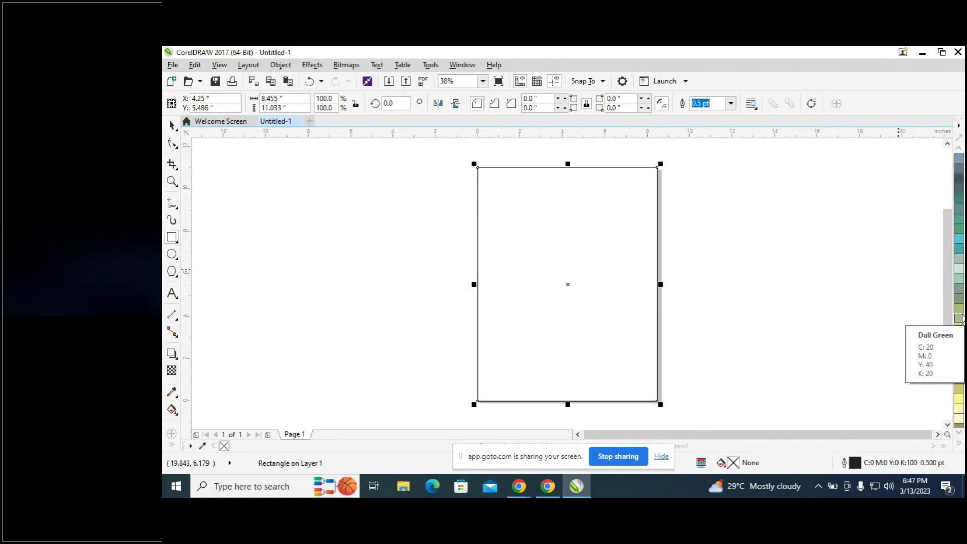
scroll(962, 318, "down", 3)
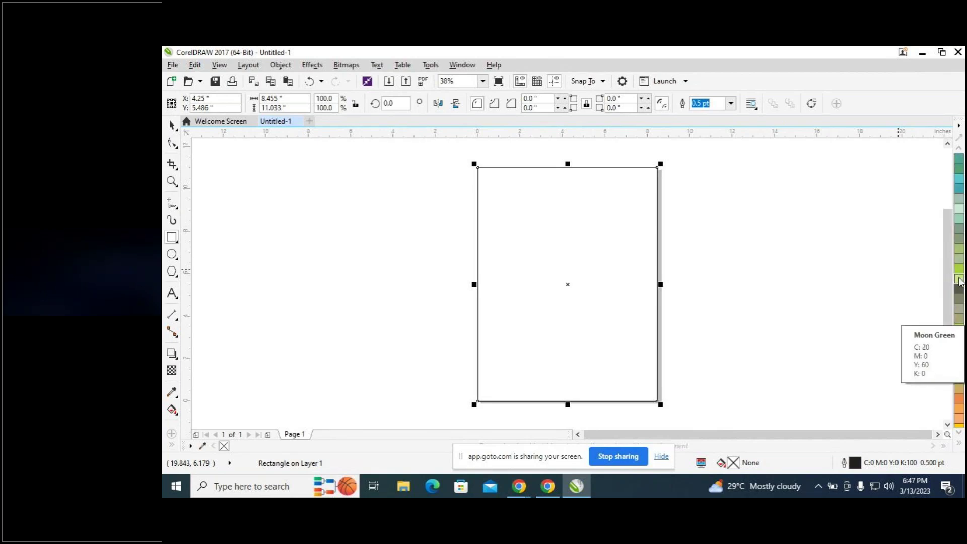
left_click_drag(961, 282, 909, 292)
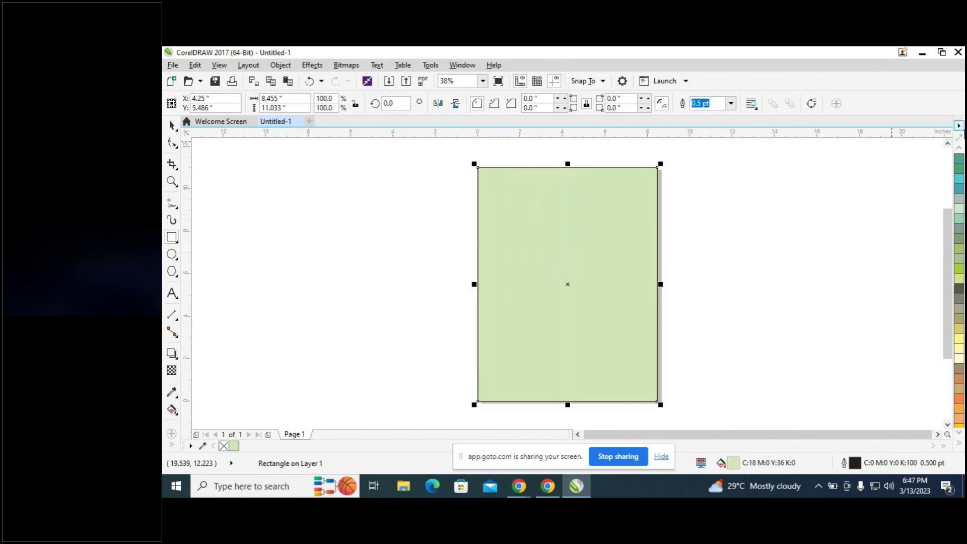
Remove the page rectangle's outline.
scroll(963, 156, "up", 2)
scroll(962, 153, "up", 5)
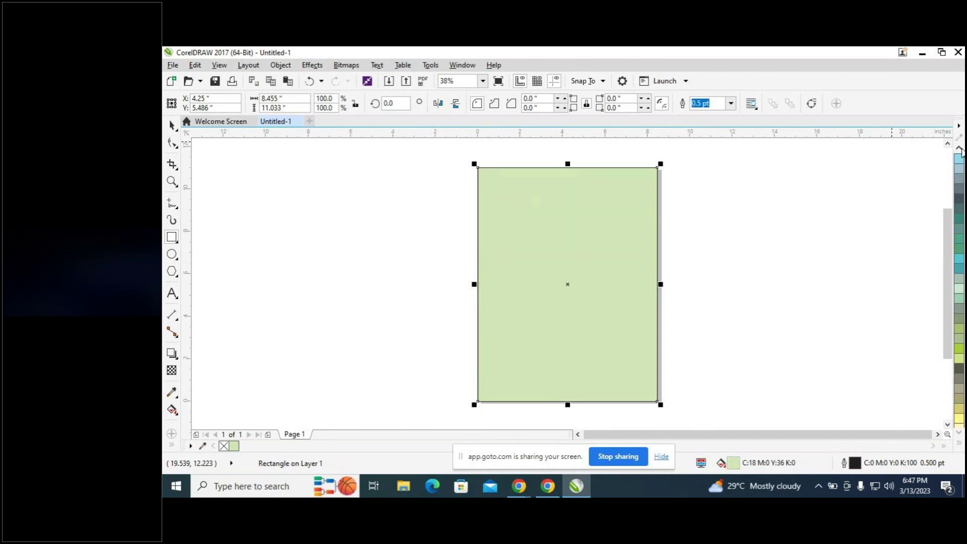
scroll(962, 152, "up", 4)
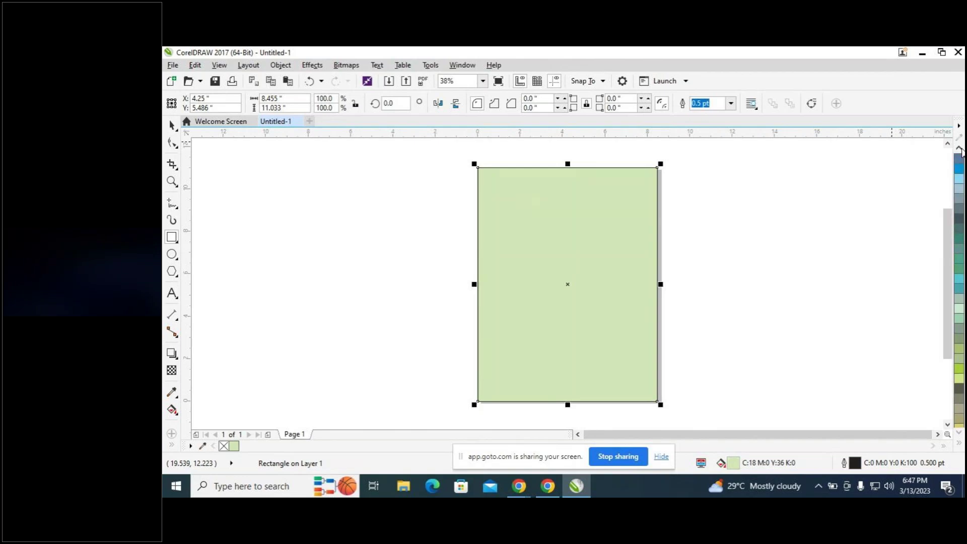
scroll(962, 149, "up", 1)
scroll(961, 149, "up", 1)
scroll(961, 148, "up", 5)
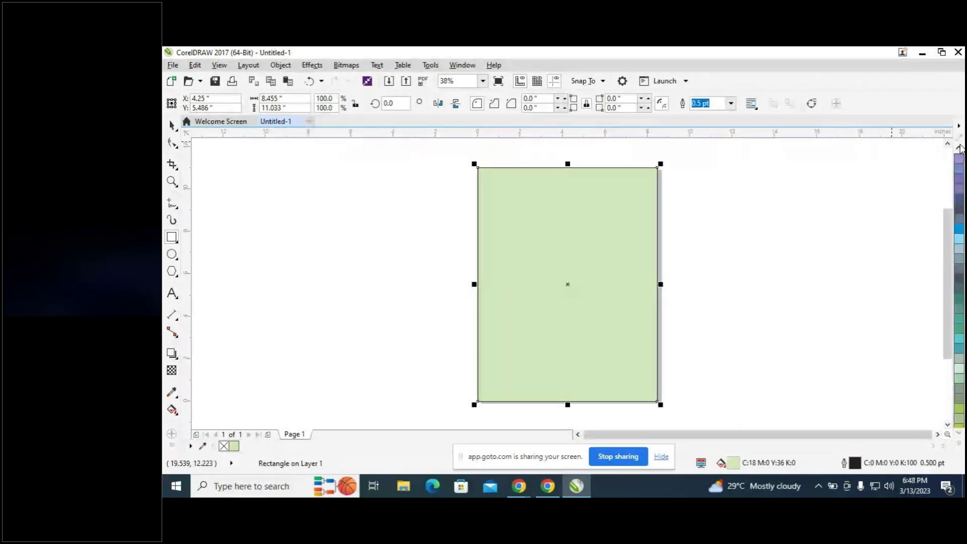
scroll(961, 149, "up", 3)
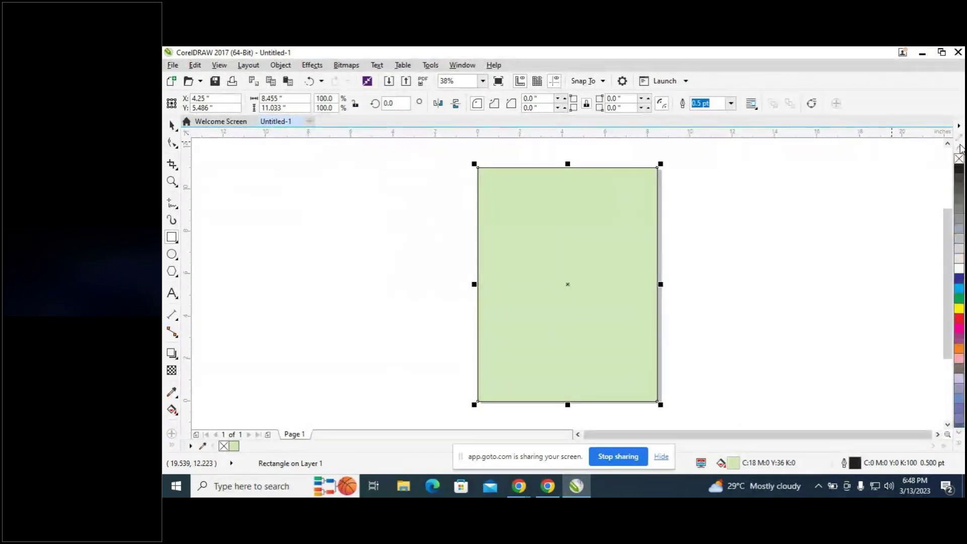
right_click(959, 159)
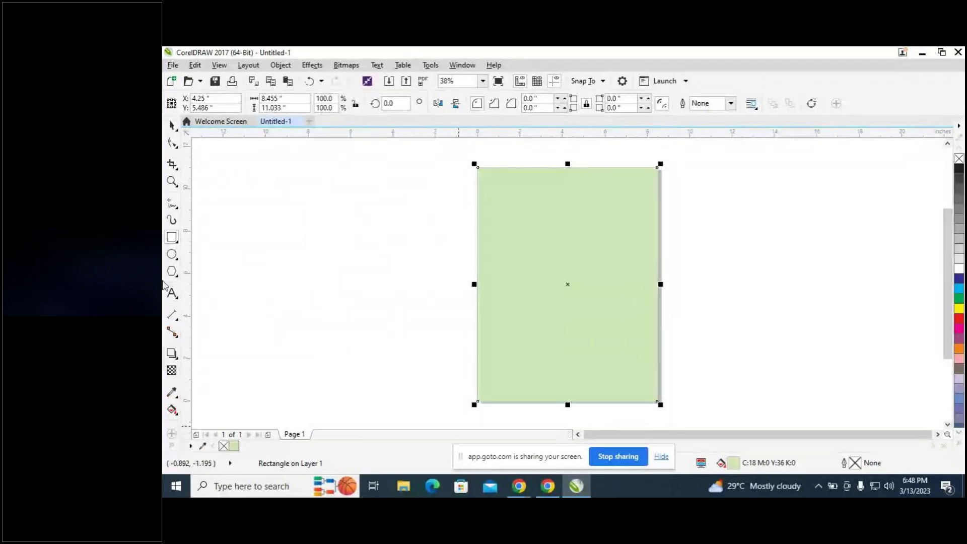
Draw a second rectangle and resize it into an 8.497 x 1.358 inch strip across the page top.
left_click(174, 240)
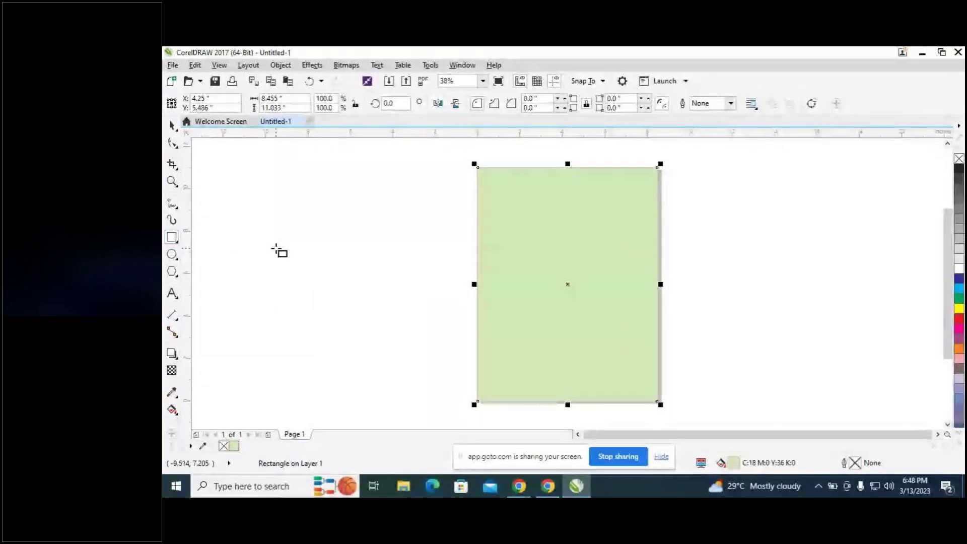
left_click_drag(269, 229, 445, 286)
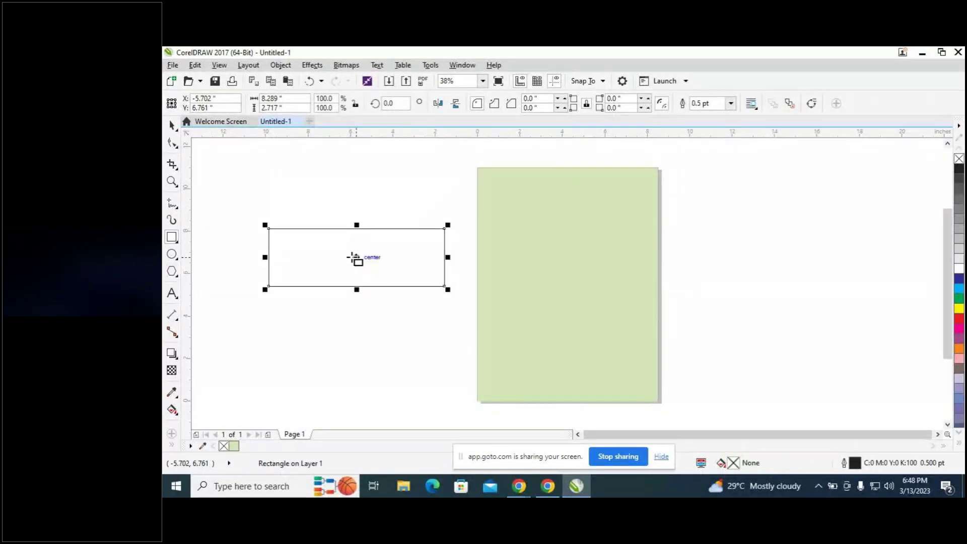
left_click_drag(355, 257, 565, 197)
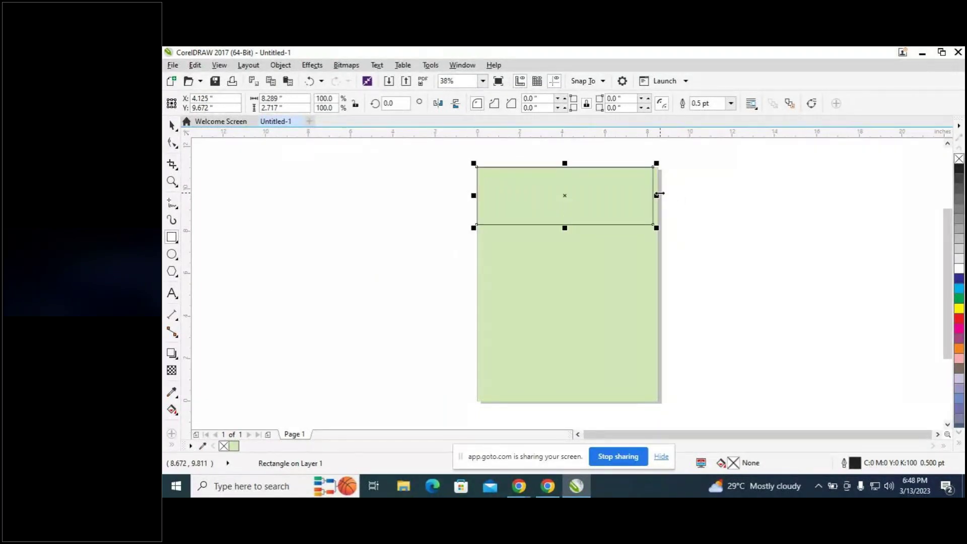
left_click_drag(659, 193, 660, 195)
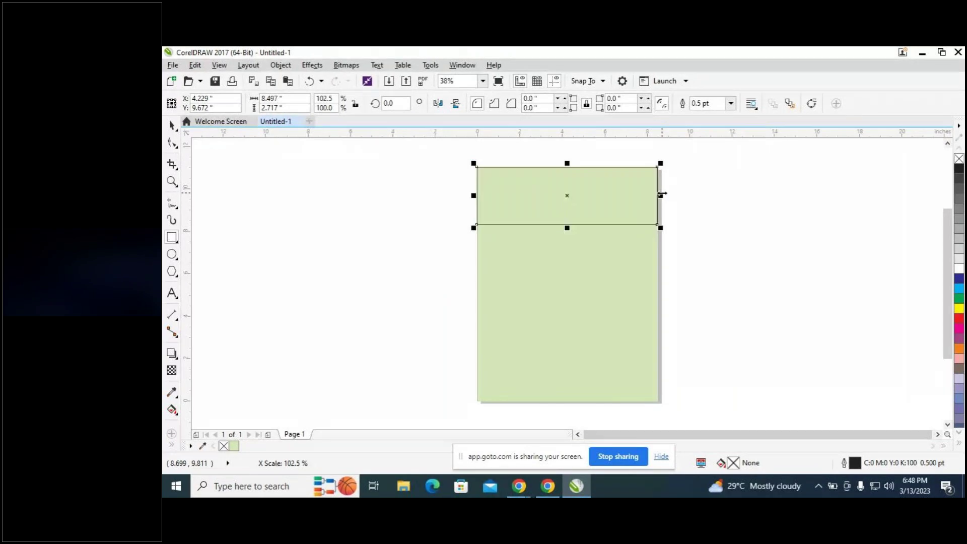
left_click_drag(568, 228, 567, 196)
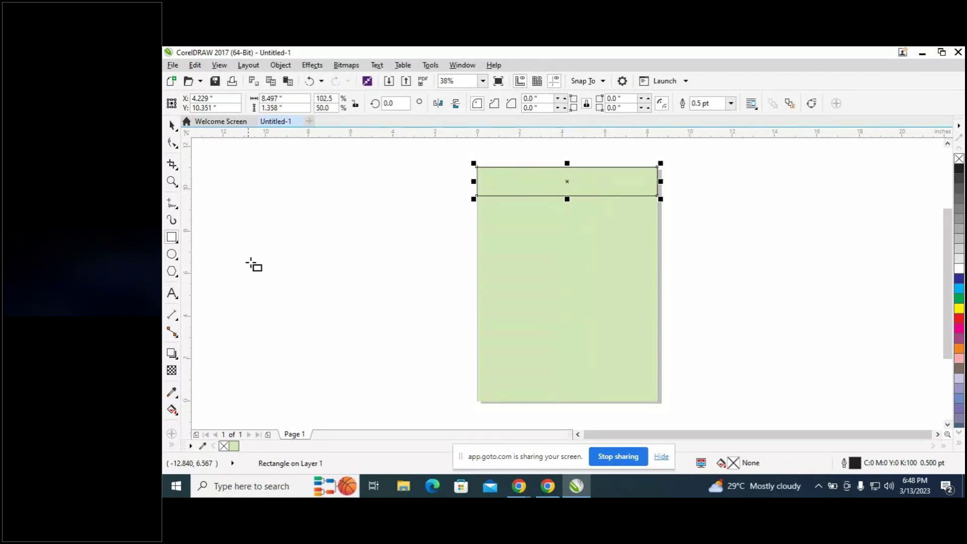
left_click(172, 355)
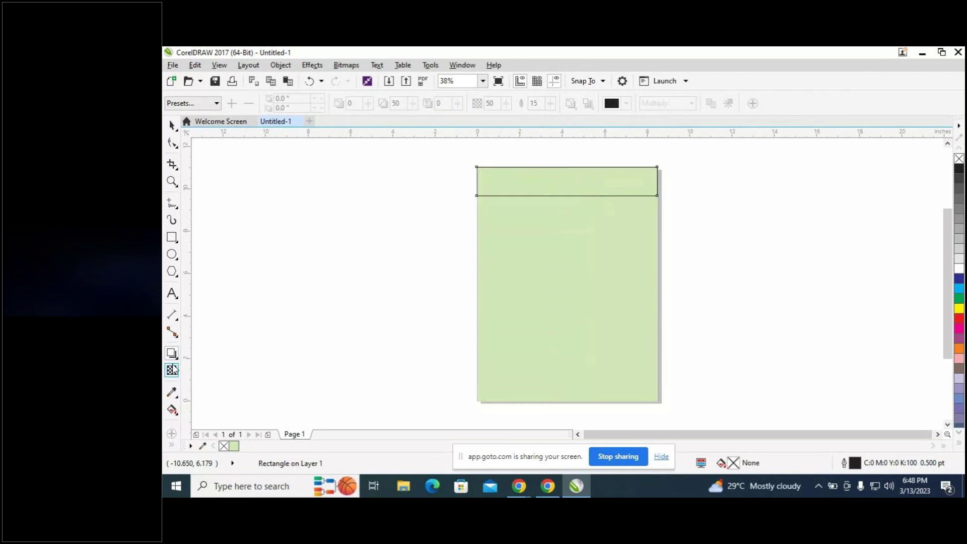
Try a fountain fill and then a bitmap pattern fill on the header strip.
left_click(171, 409)
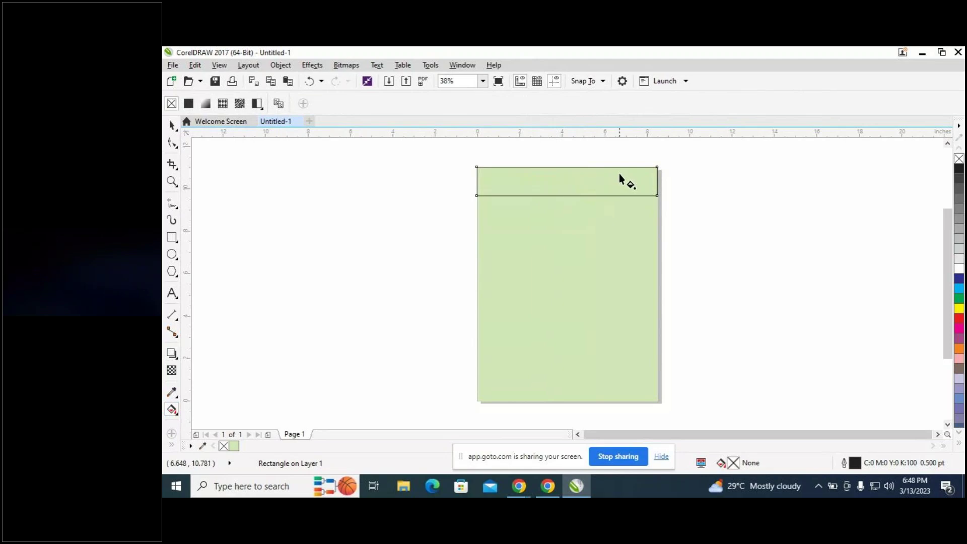
left_click_drag(627, 174, 490, 180)
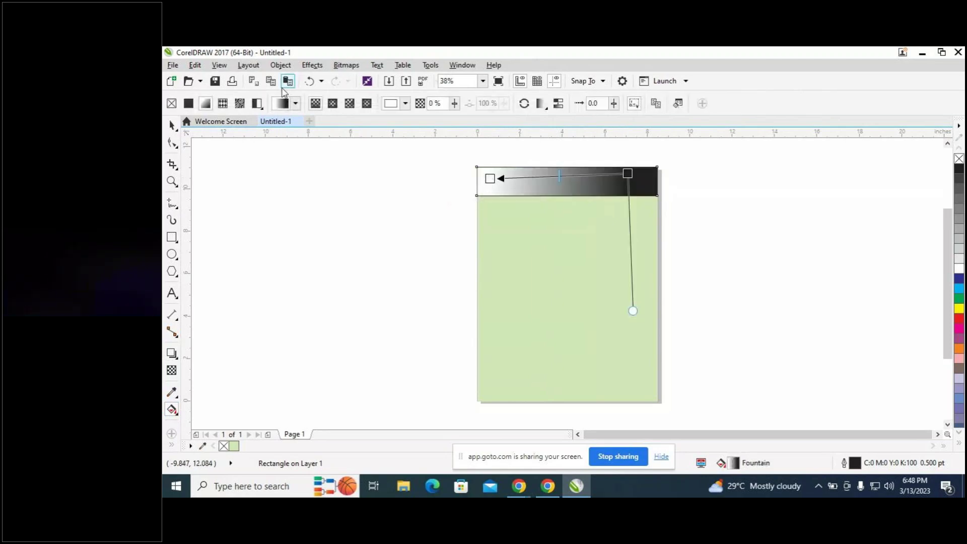
left_click(239, 103)
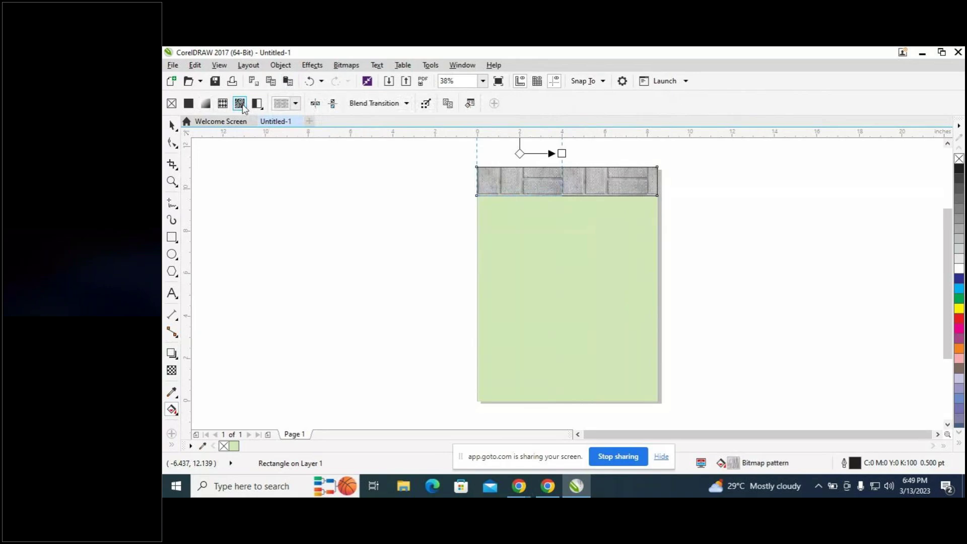
right_click(243, 107)
left_click(284, 105)
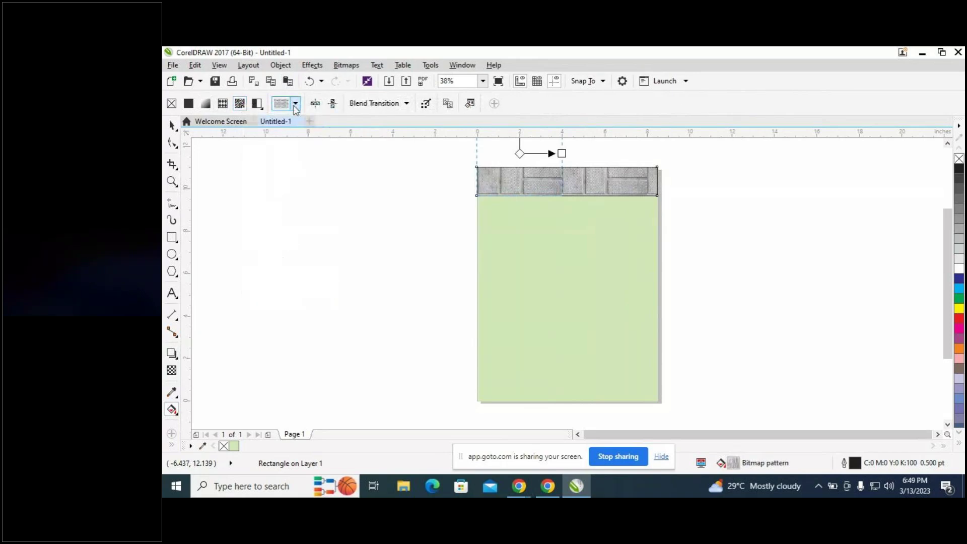
Try a Personal-collection pattern, dismiss the unavailable warning, and apply a vector pattern fill.
left_click(295, 104)
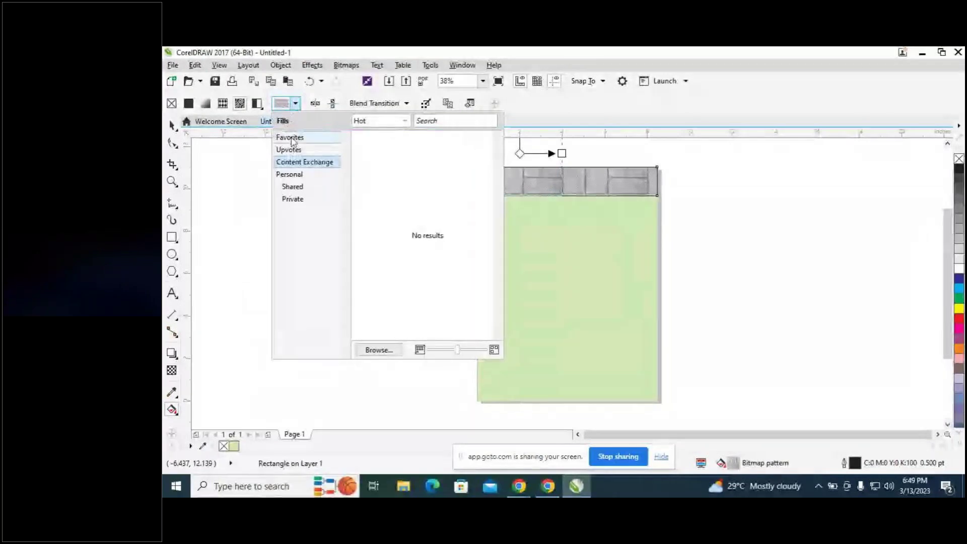
left_click(295, 175)
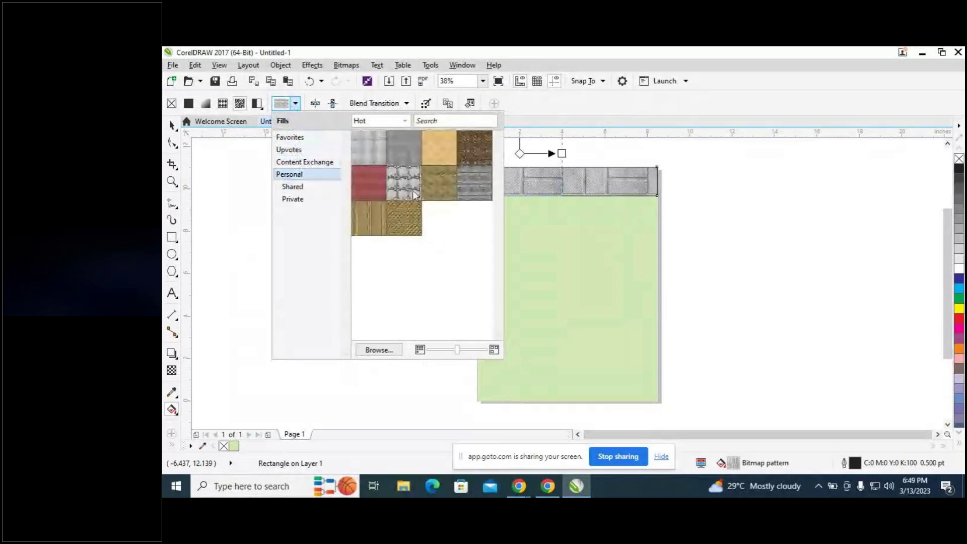
left_click(417, 228)
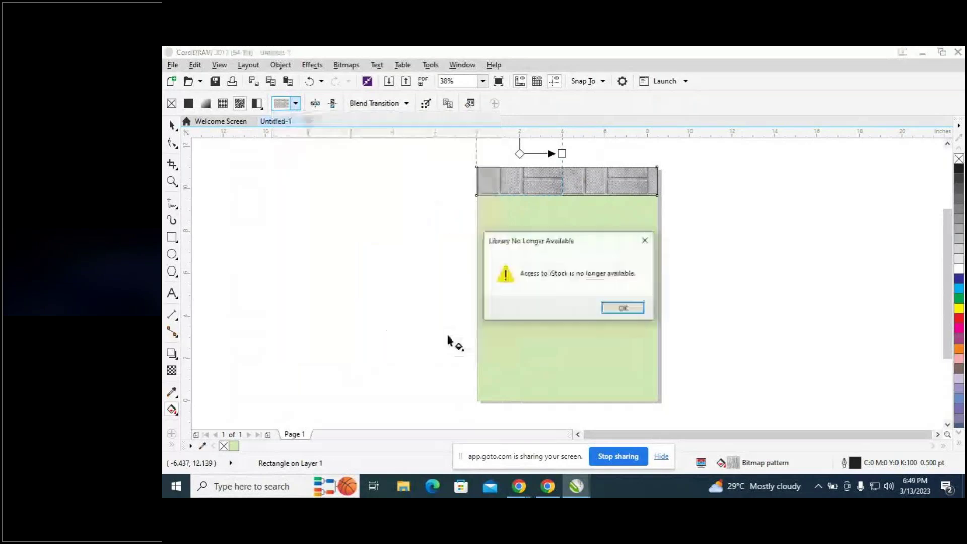
left_click(622, 309)
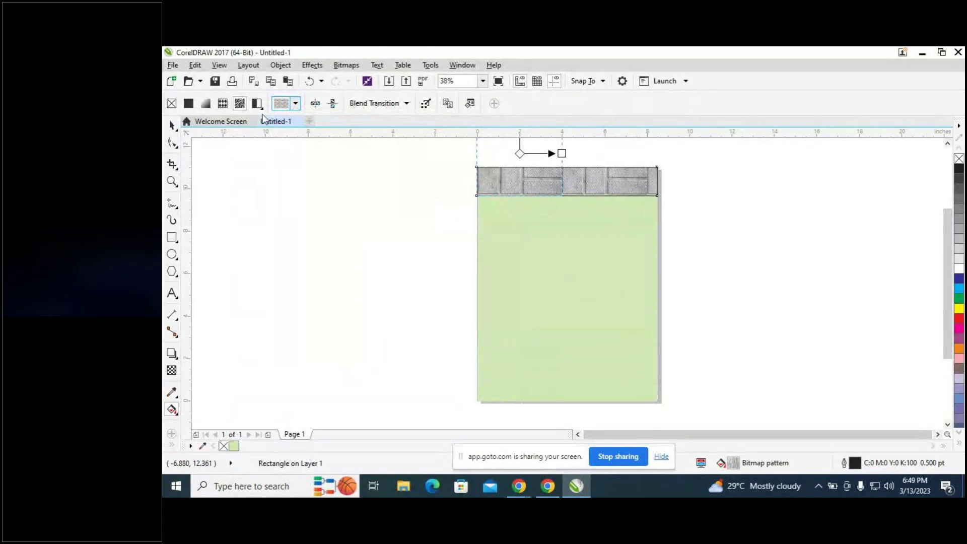
left_click(225, 103)
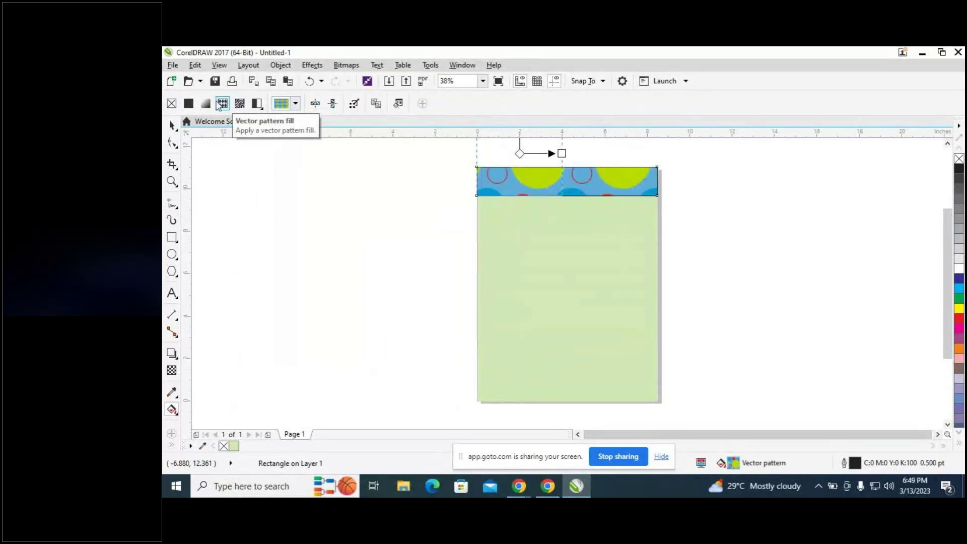
left_click(295, 106)
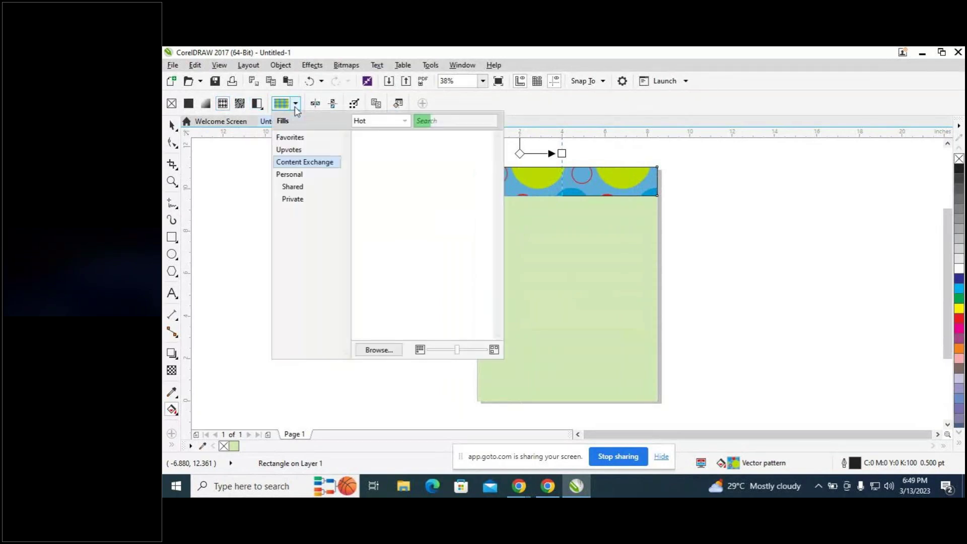
left_click(302, 176)
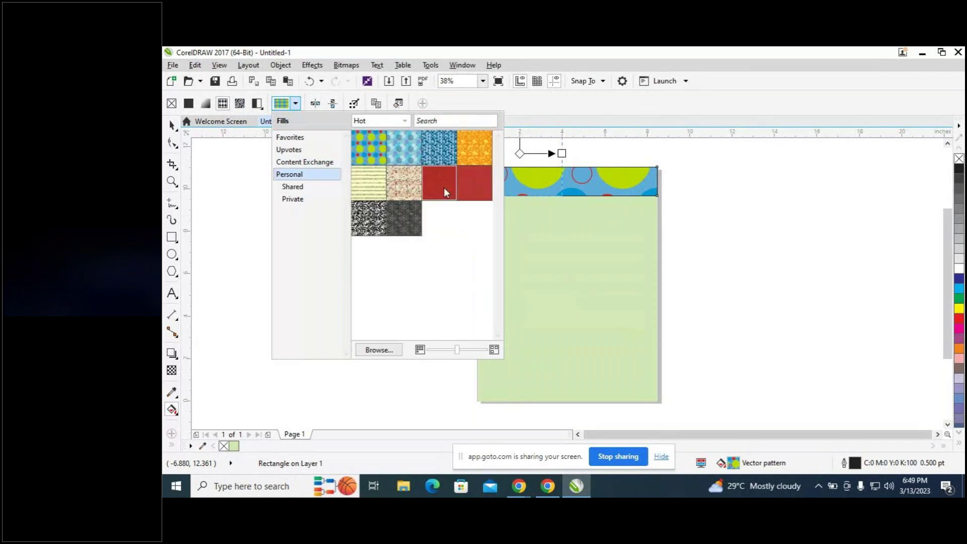
mouse_move(445, 188)
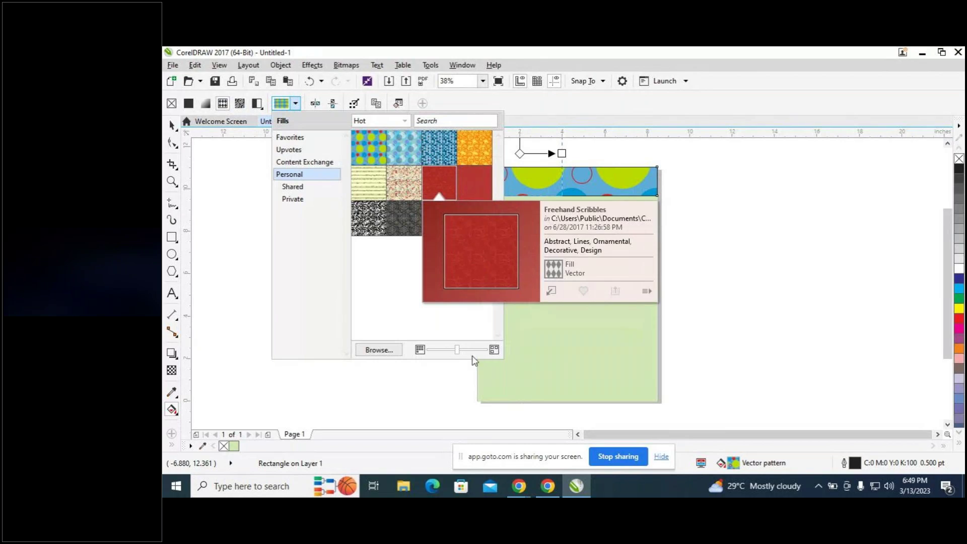
left_click_drag(459, 352, 471, 350)
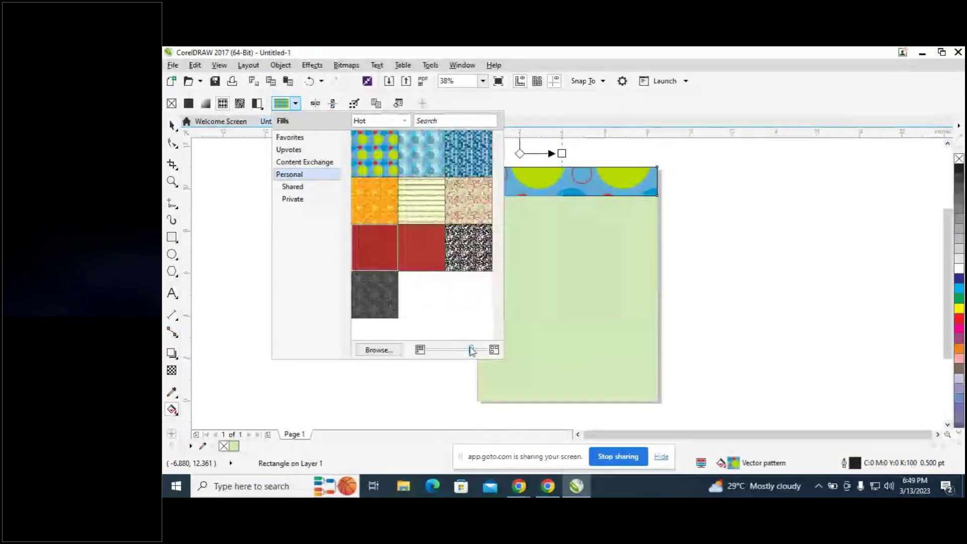
left_click(378, 350)
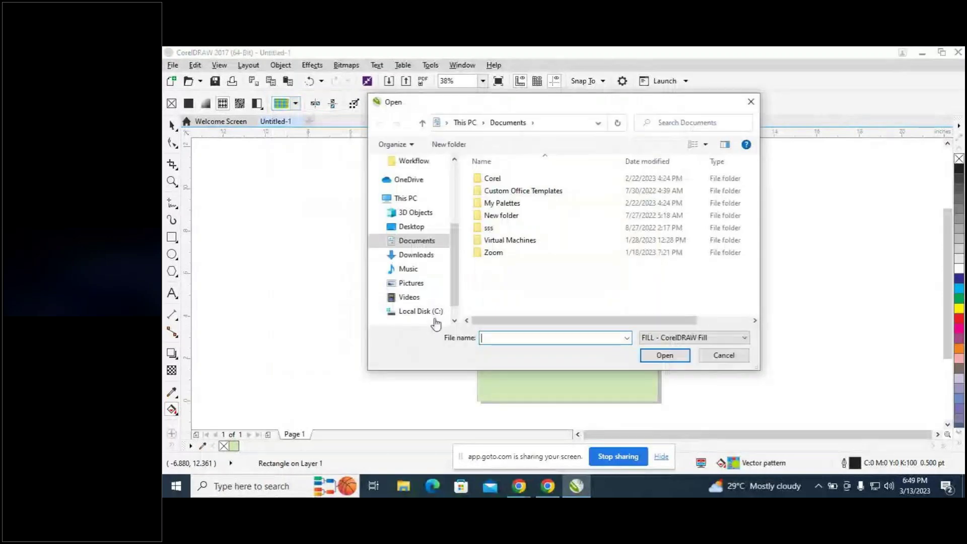
left_click(750, 101)
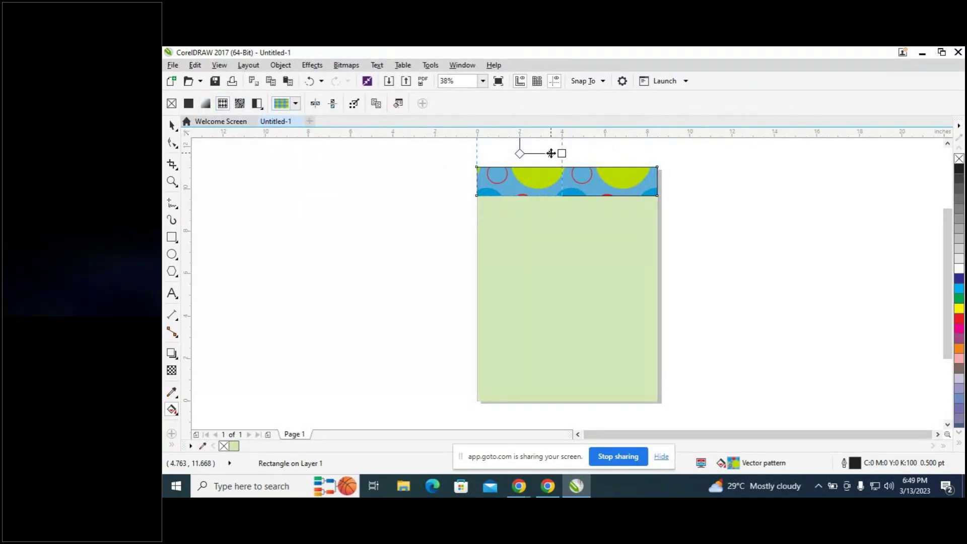
Move, rotate and enlarge the vector pattern tile, toggle Transform with object, then apply a grey brick bitmap pattern.
left_click_drag(520, 153, 528, 212)
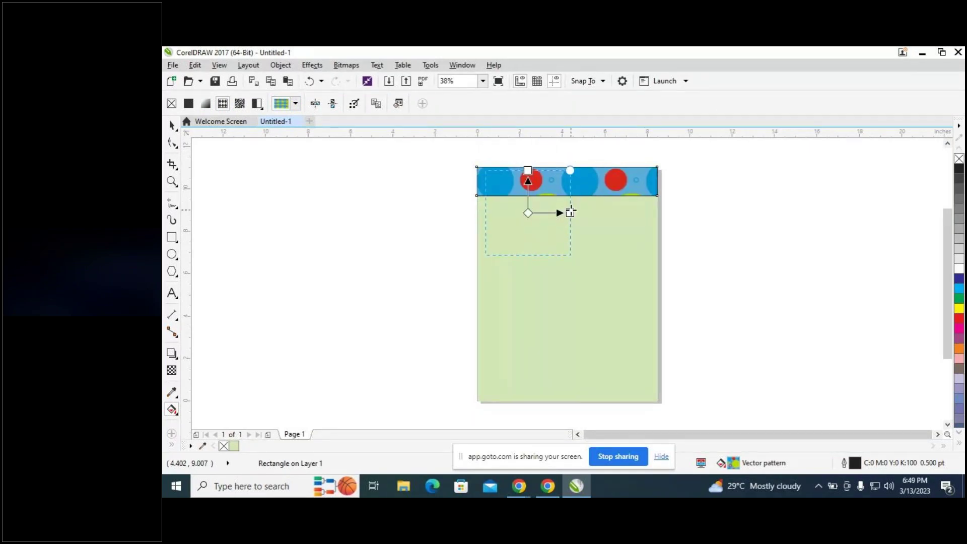
left_click_drag(569, 171, 620, 170)
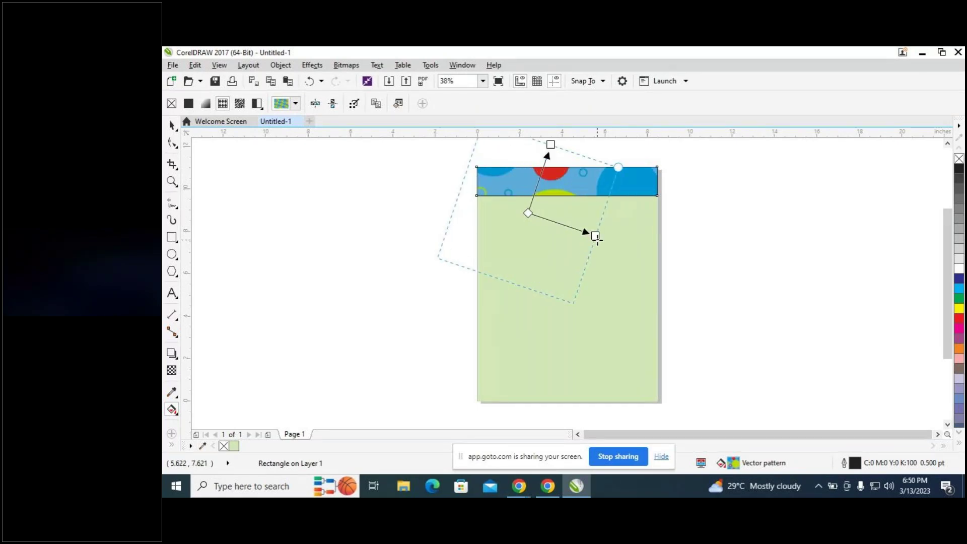
left_click_drag(594, 234, 601, 242)
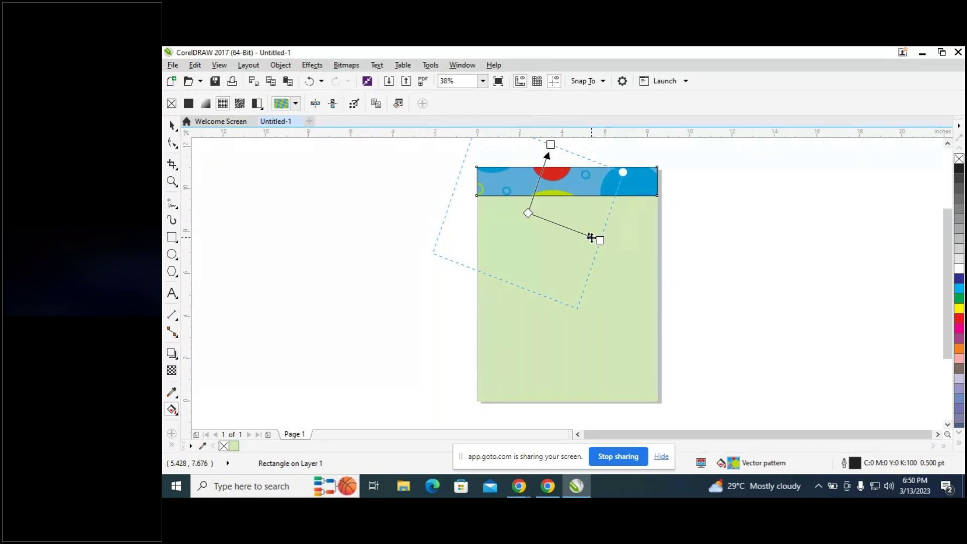
left_click_drag(596, 238, 607, 213)
left_click_drag(540, 186, 535, 205)
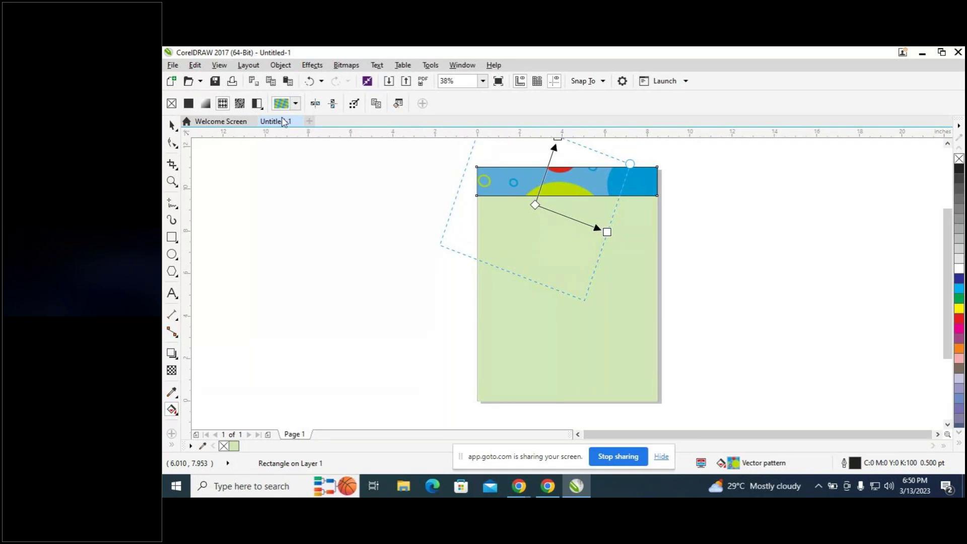
left_click(354, 105)
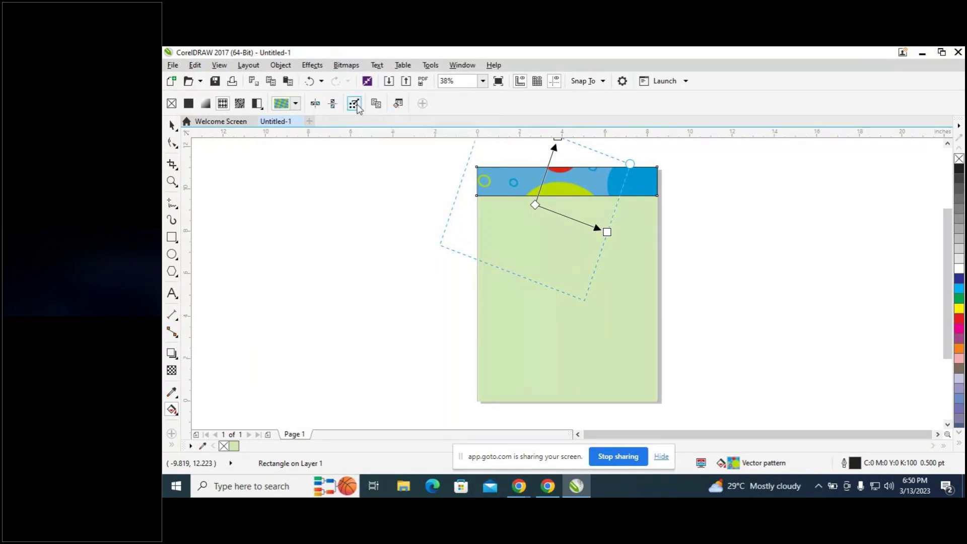
left_click(240, 105)
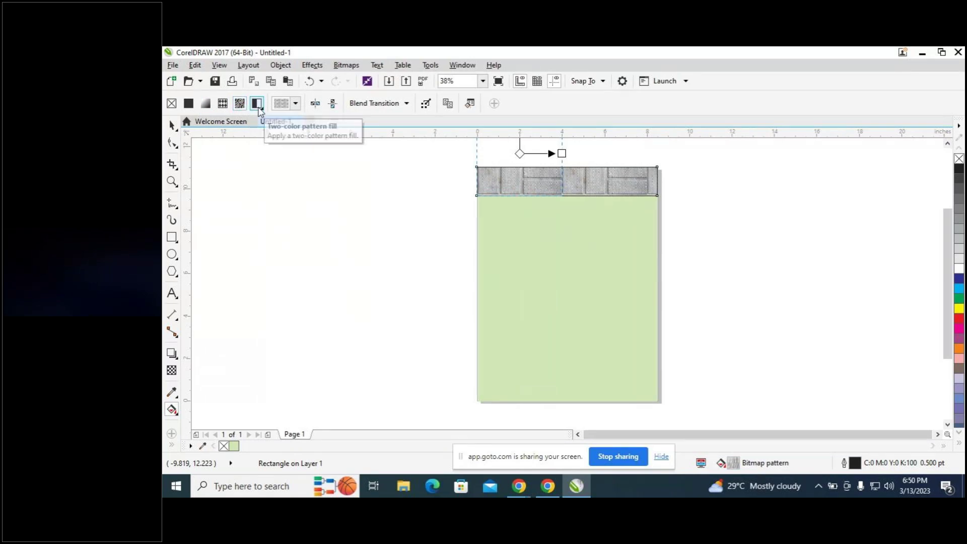
Apply a black-and-white two-colour dot pattern, move and rotate it, then restore the blue-green vector pattern.
left_click(257, 103)
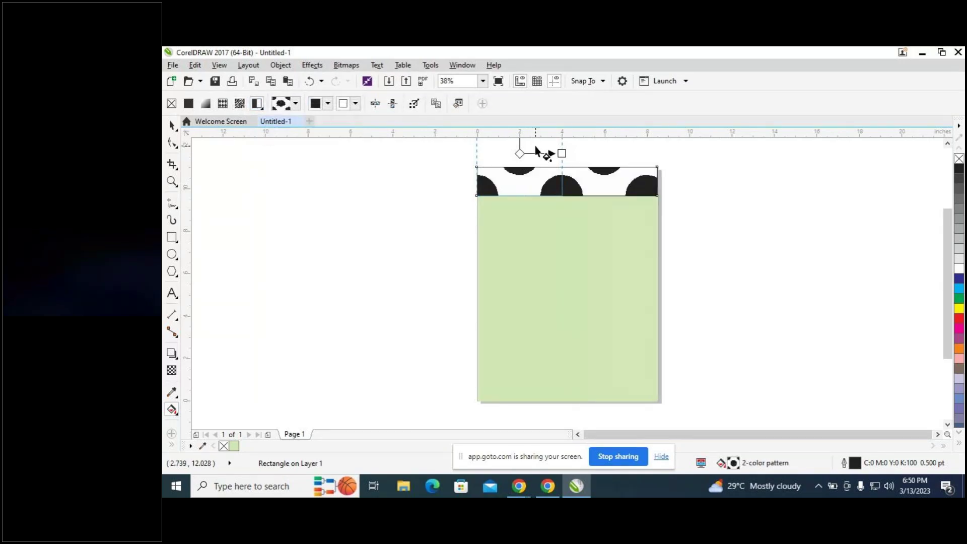
left_click_drag(519, 153, 524, 167)
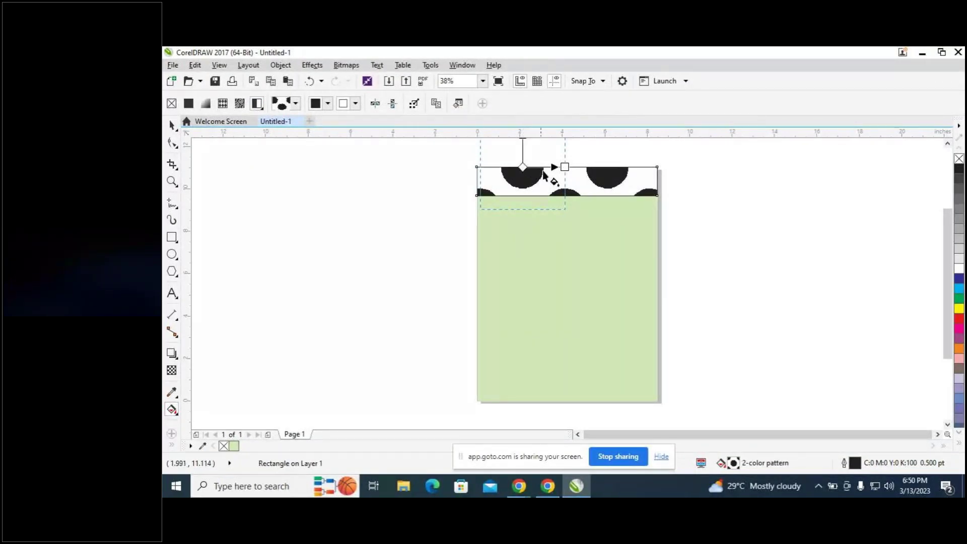
right_click(517, 182)
key("Escape")
mouse_move(565, 168)
left_mouse_down()
mouse_move(558, 188)
mouse_move(573, 195)
mouse_move(568, 181)
left_mouse_up()
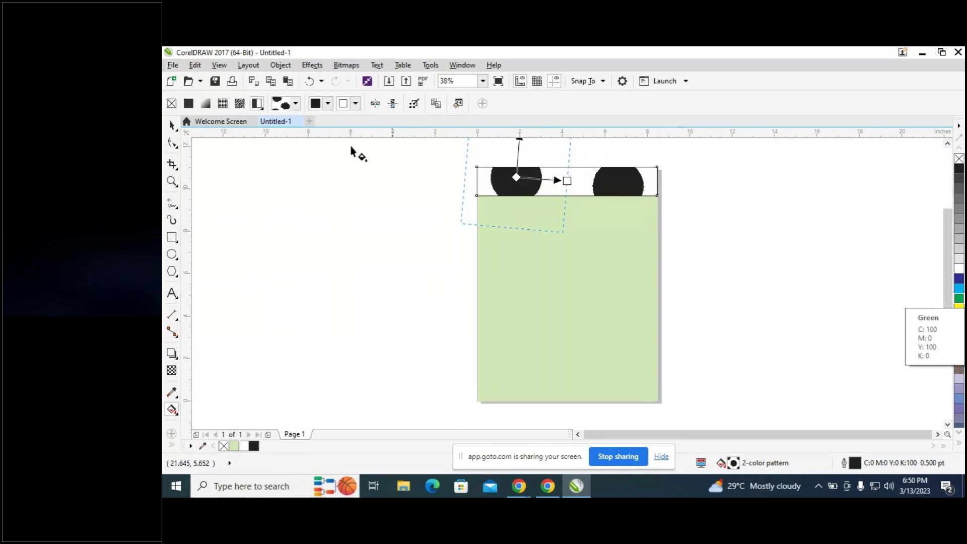
left_click(206, 103)
left_click(223, 104)
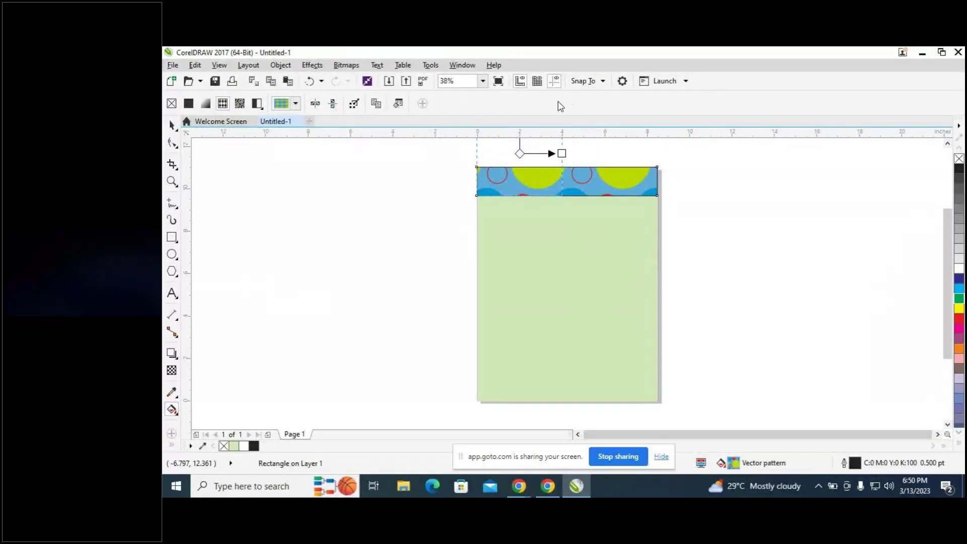
Open the Edit Fill dialog for the header and switch from Retro Circles to the Grey Brick bitmap pattern.
left_click(398, 103)
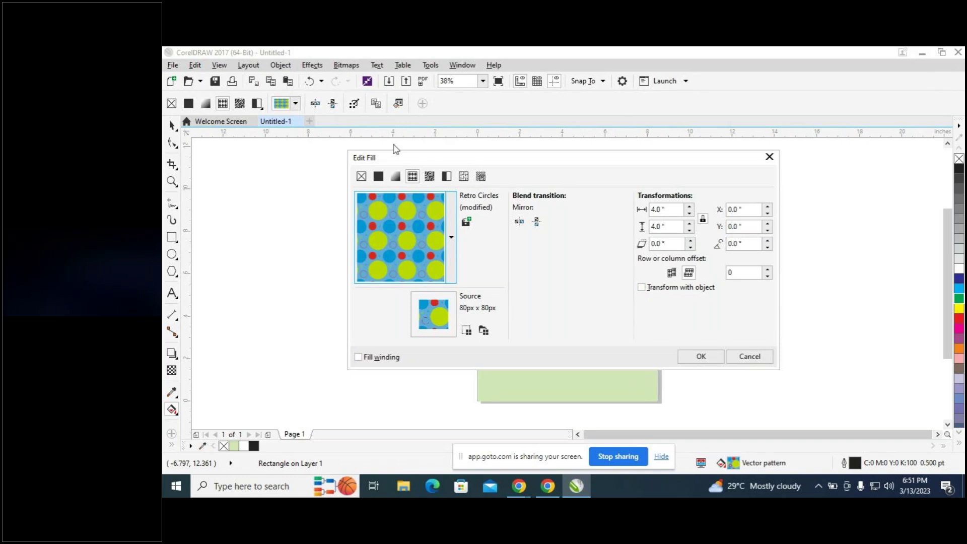
left_click(431, 177)
Choose a two-colour pattern fill and set its front colour to dark green.
left_click(432, 178)
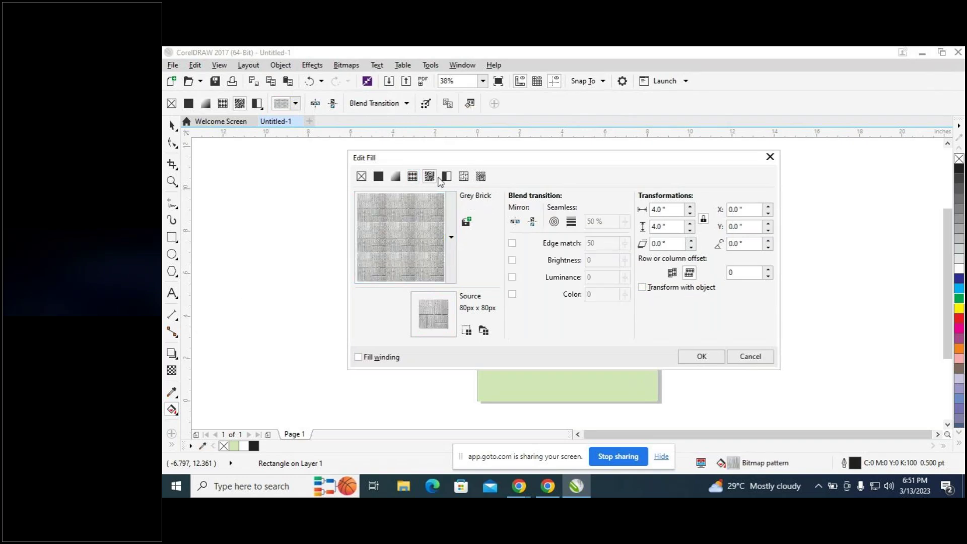
left_click(445, 180)
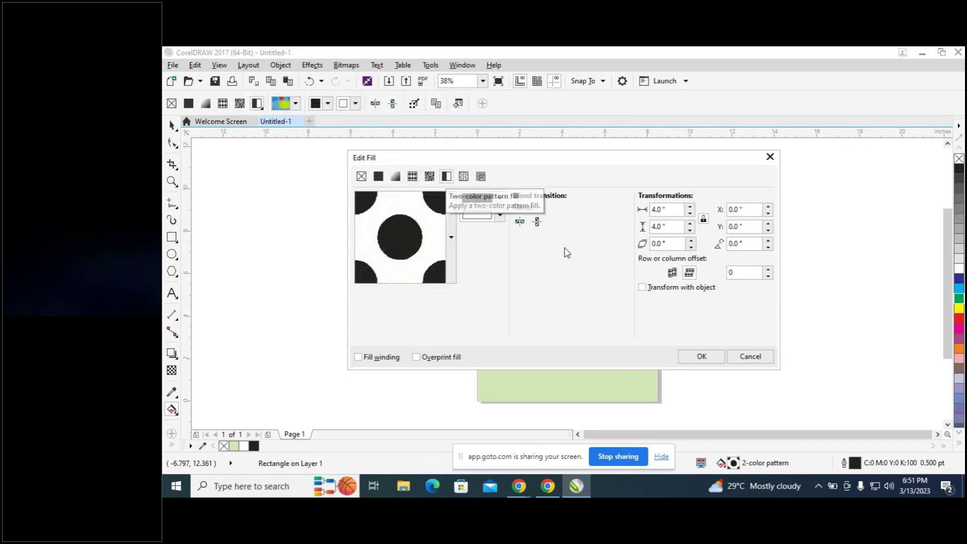
left_click(501, 199)
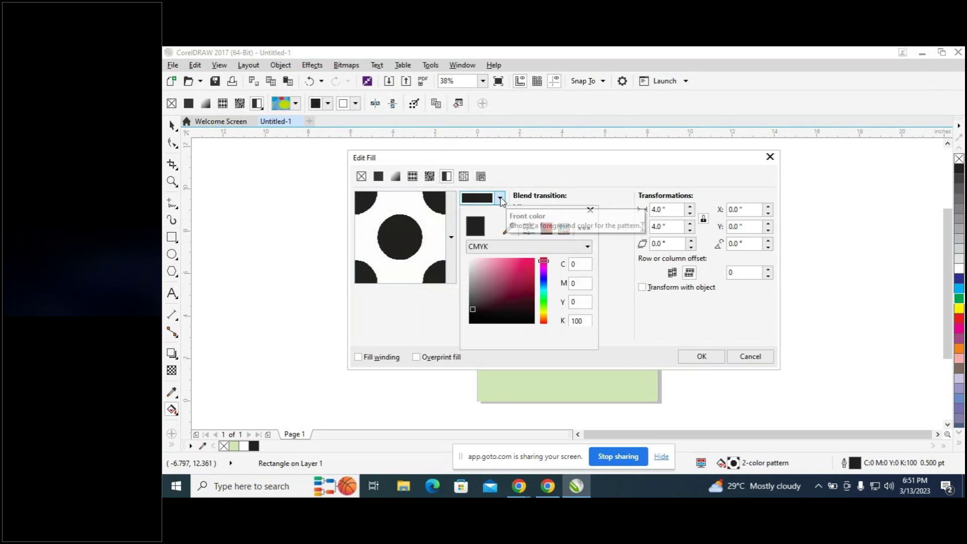
mouse_move(543, 288)
left_mouse_down()
mouse_move(543, 302)
mouse_move(530, 298)
left_mouse_up()
left_click(530, 297)
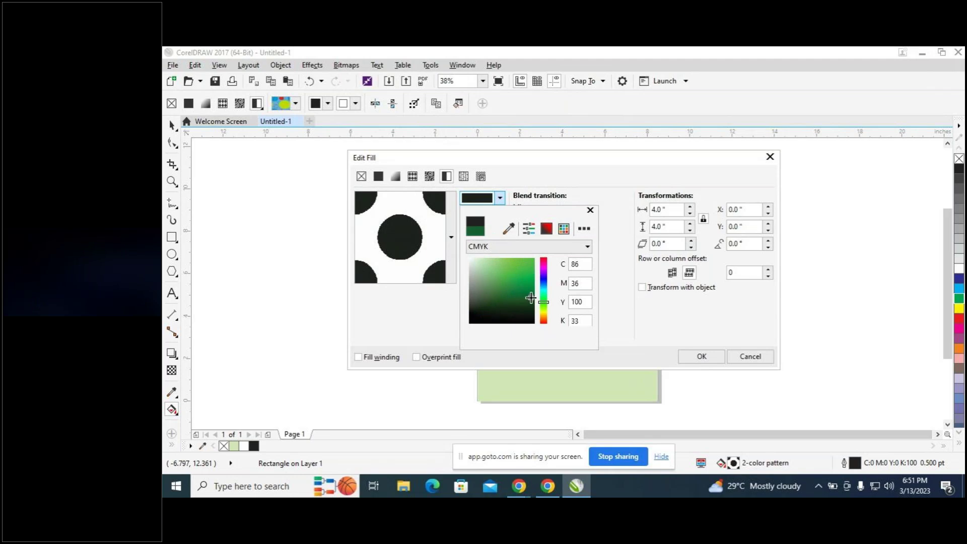
left_click(591, 210)
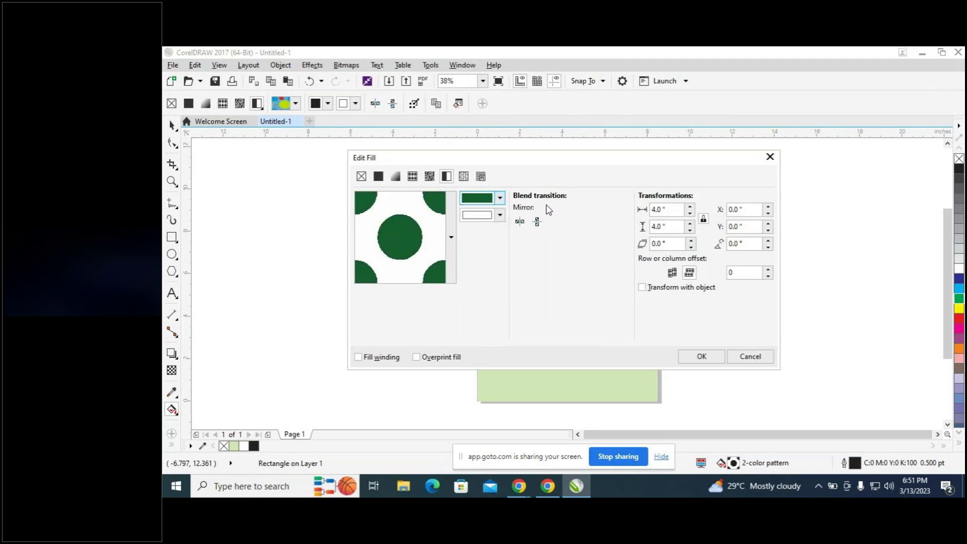
Set the pattern's back colour to bright green and apply it to the header strip.
left_click(501, 215)
mouse_move(533, 334)
left_mouse_down()
mouse_move(545, 329)
mouse_move(546, 314)
left_mouse_up()
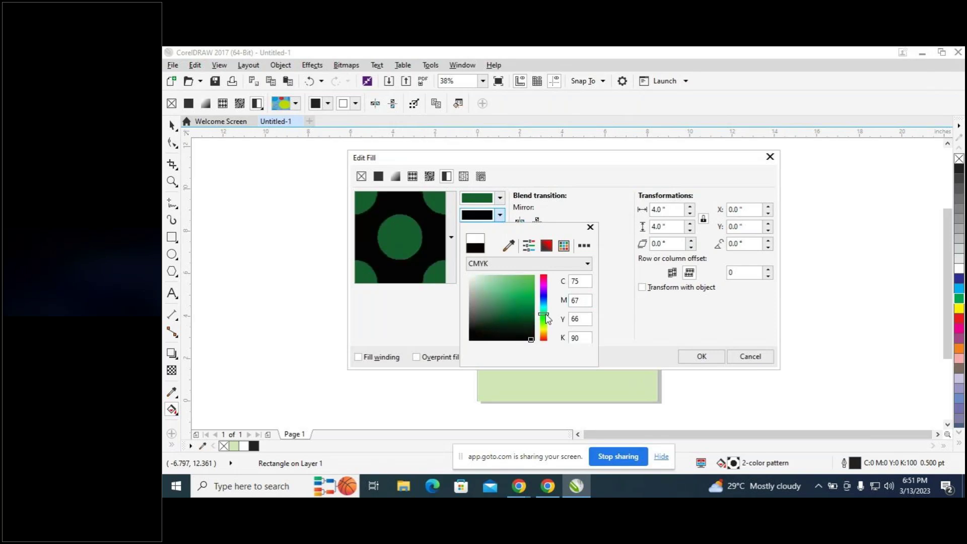
left_click(530, 288)
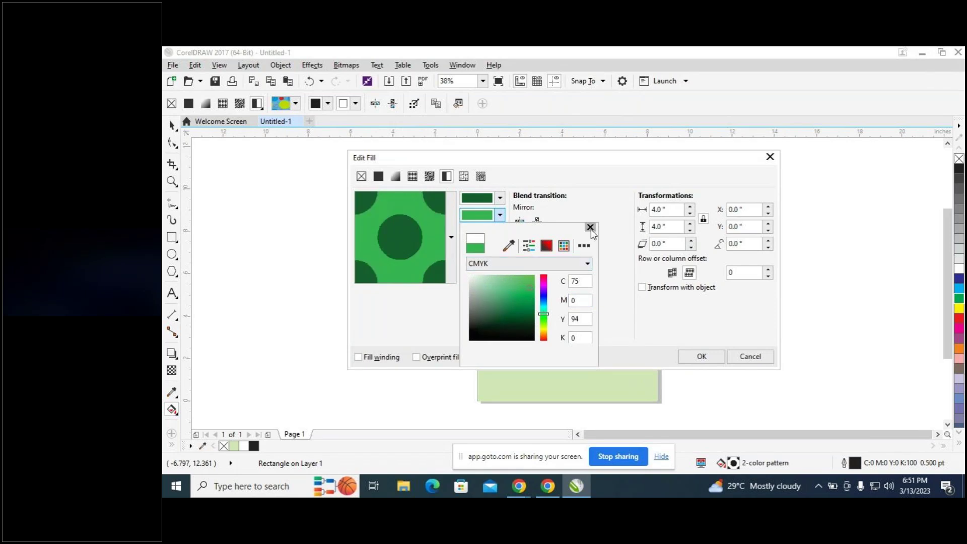
left_click(709, 359)
left_click(709, 359)
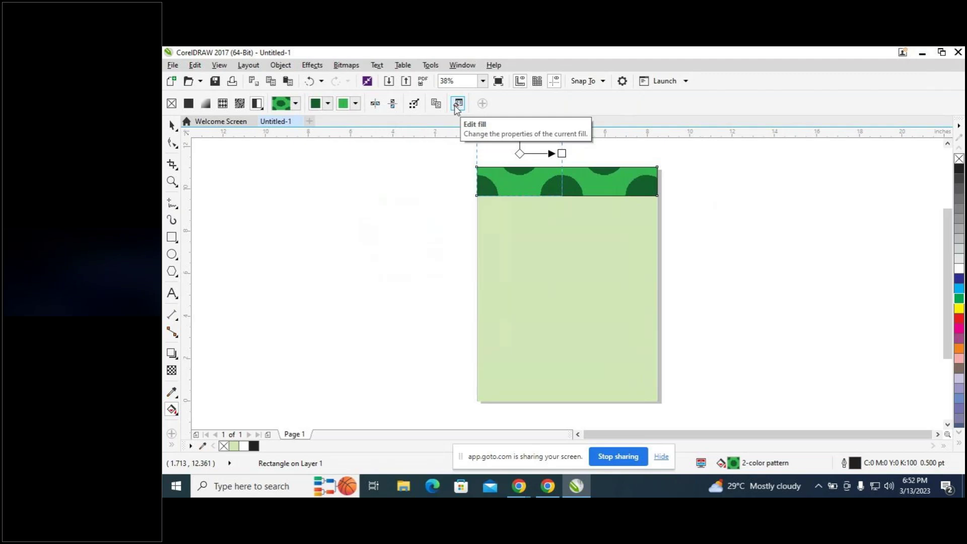
Remove the outline from the green-dotted header strip.
left_click(172, 126)
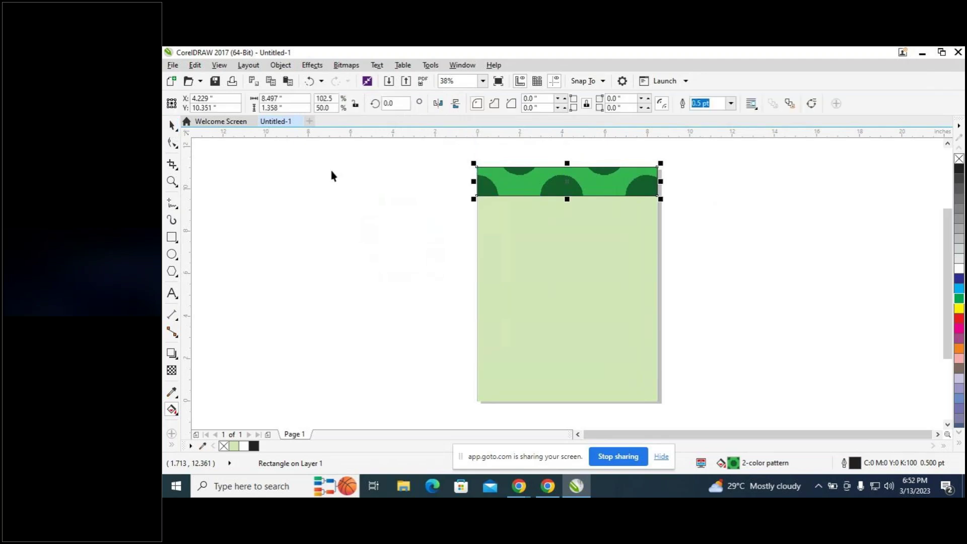
right_click(959, 158)
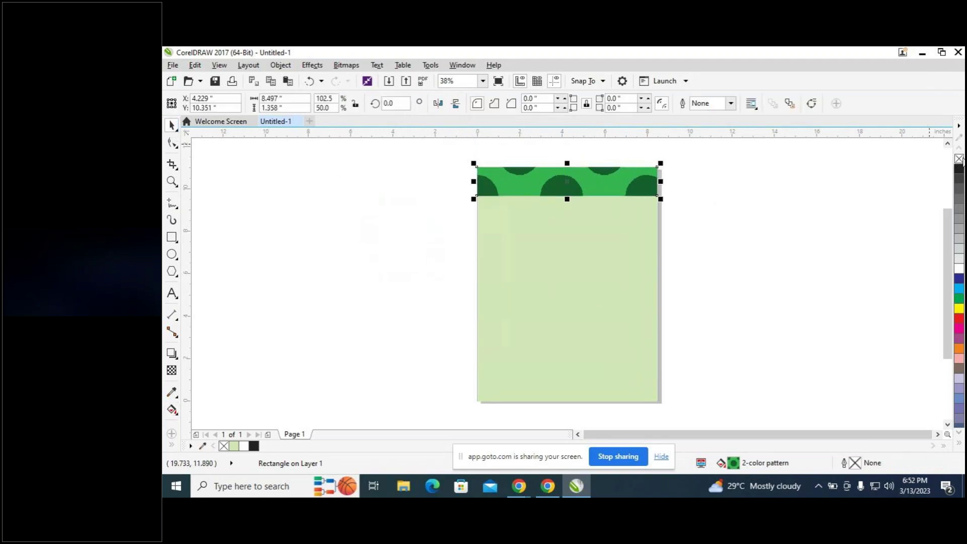
right_click(721, 194)
left_click(714, 194)
left_click(669, 202)
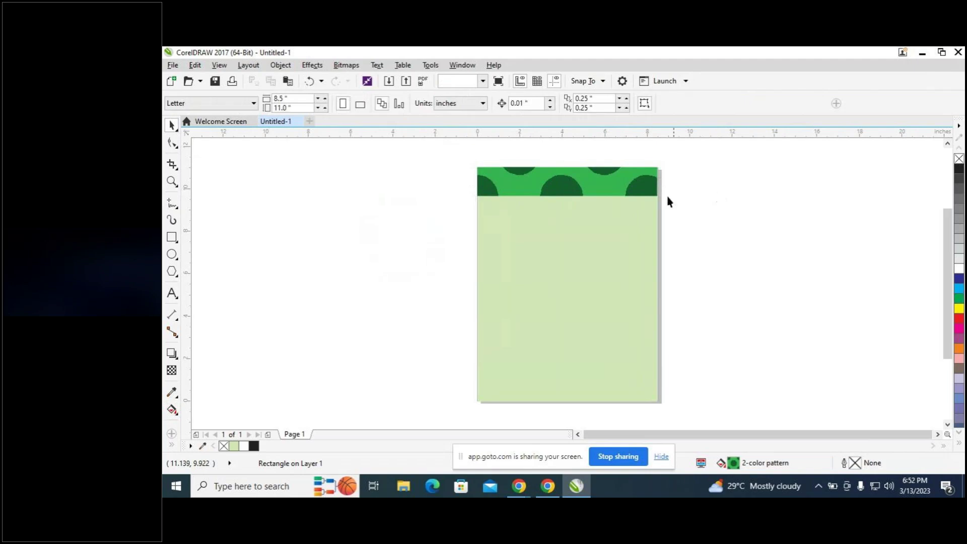
left_click(618, 204)
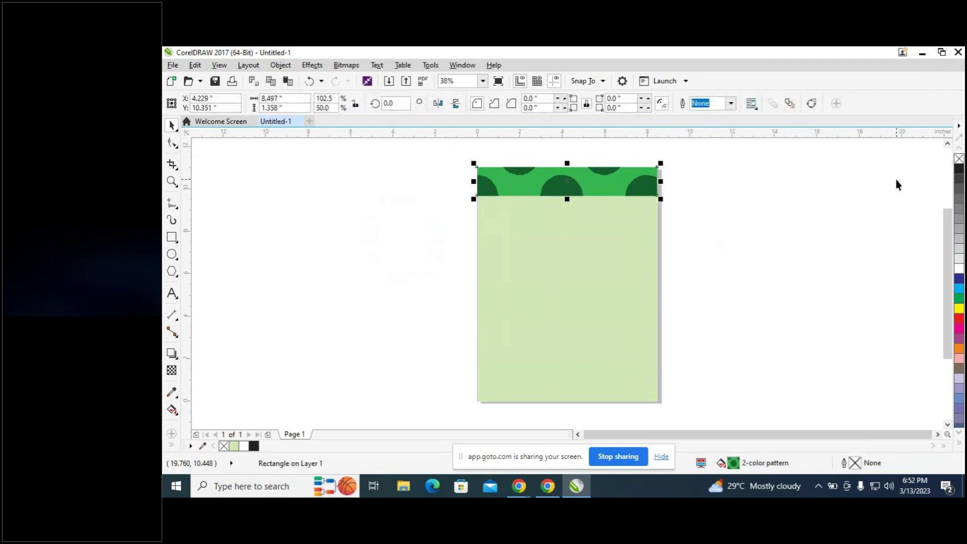
Zoom in and nudge the header strip right to compare its edges with the background.
scroll(897, 185, "up", 4)
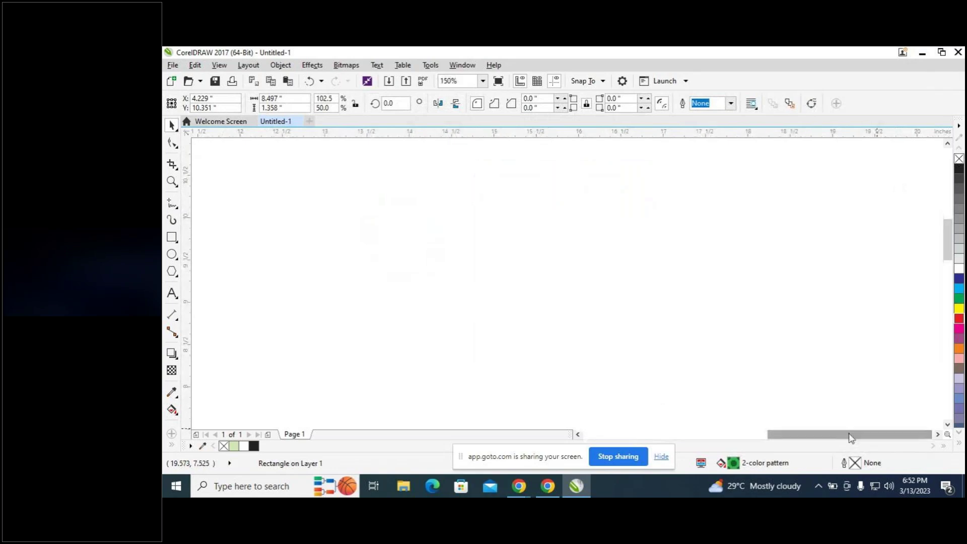
left_click_drag(851, 437, 825, 437)
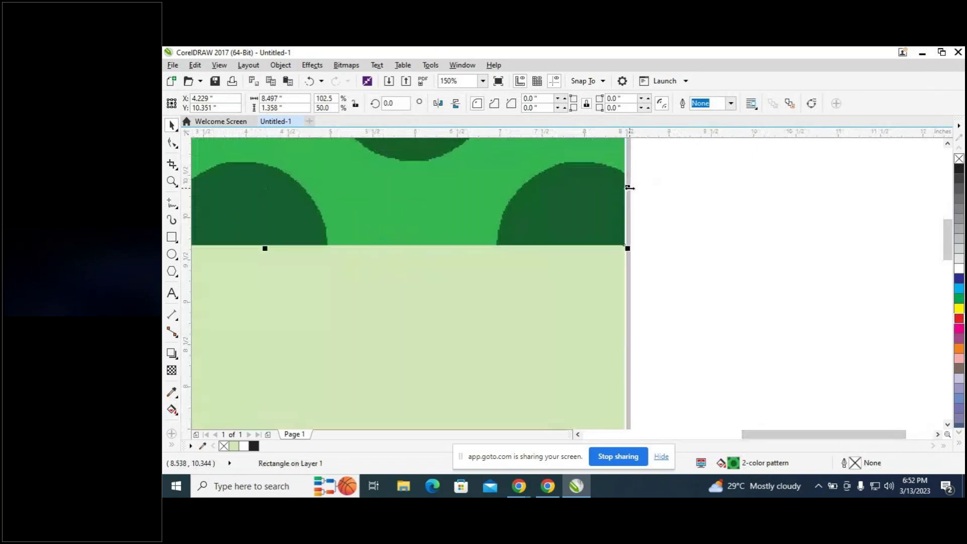
left_click(594, 331)
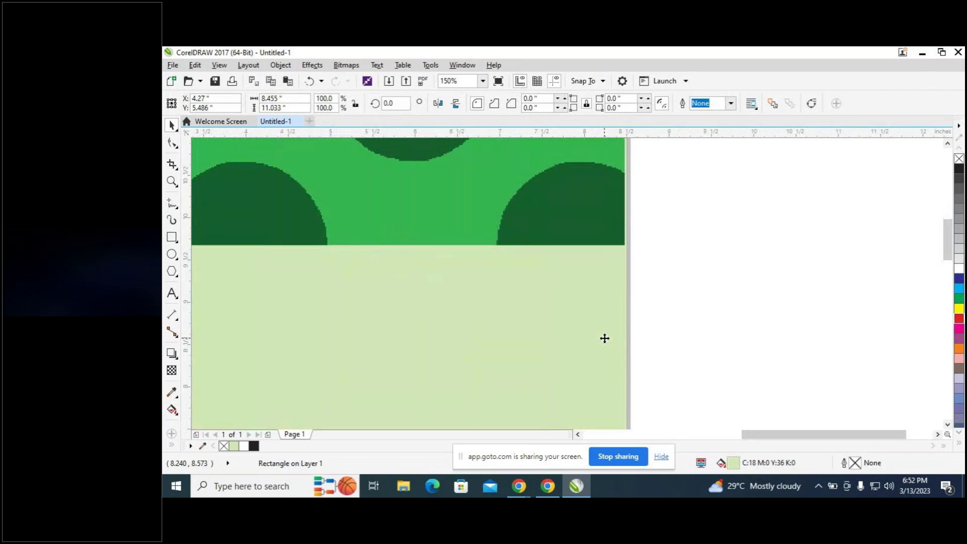
left_click(590, 225)
key("Right")
key("Right")
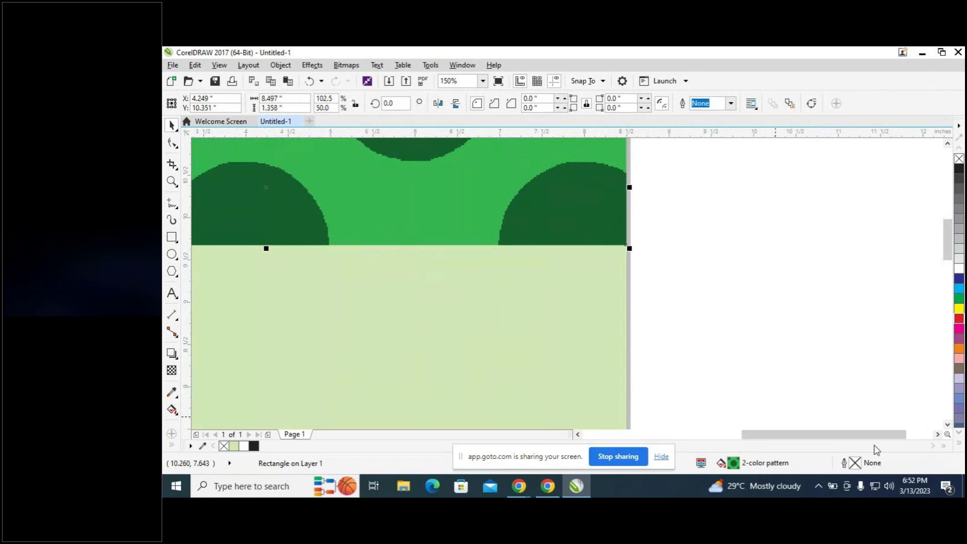
left_click_drag(859, 434, 693, 410)
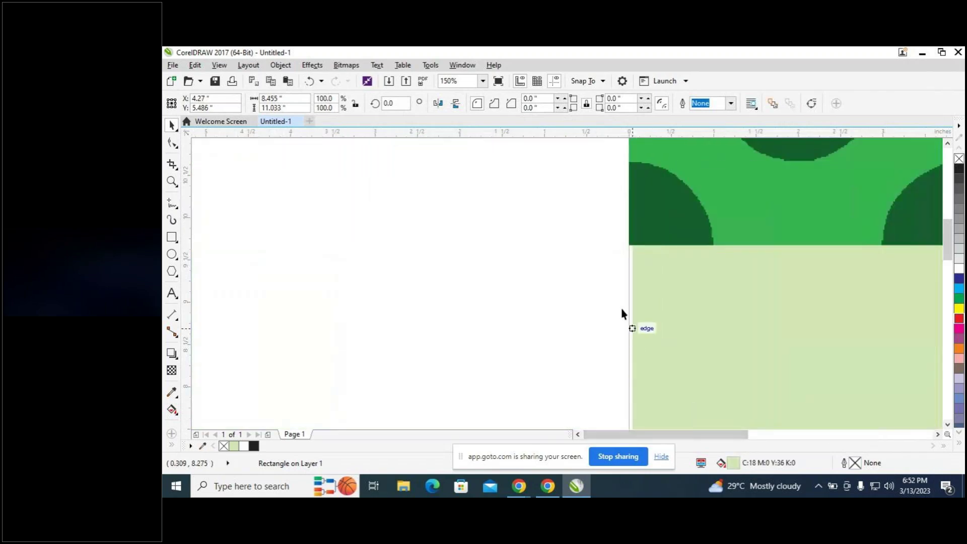
scroll(721, 323, "down", 5)
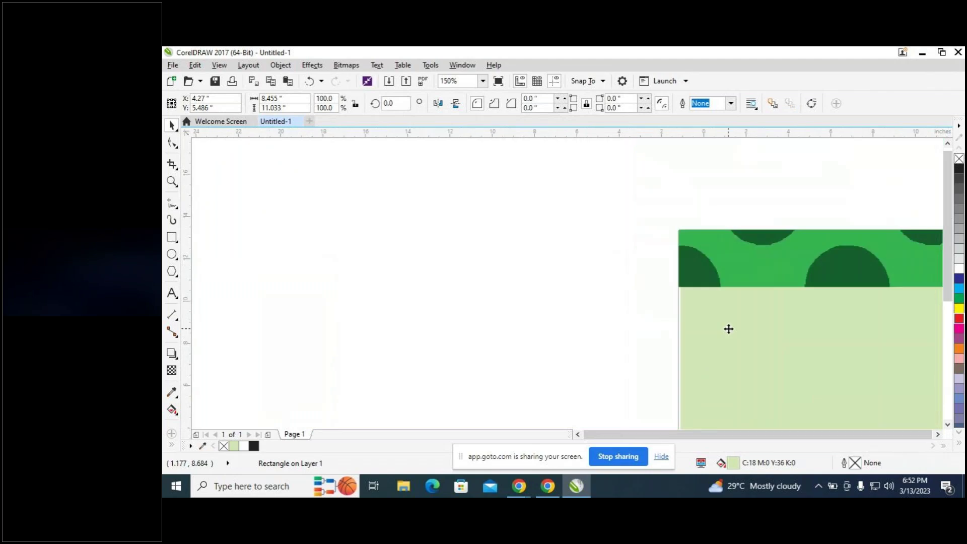
left_click_drag(697, 395, 696, 395)
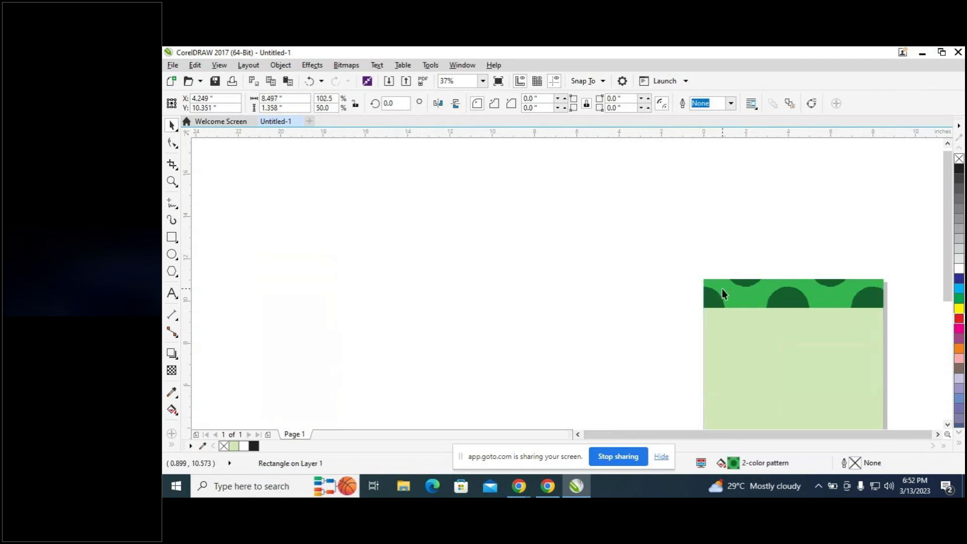
Stretch the pale green background leftward to 8.598 inches wide under the header.
left_click(722, 291)
left_click_drag(700, 293, 693, 297)
scroll(760, 313, "down", 2)
scroll(760, 309, "up", 4)
scroll(775, 359, "up", 2)
left_click_drag(775, 359, 649, 250)
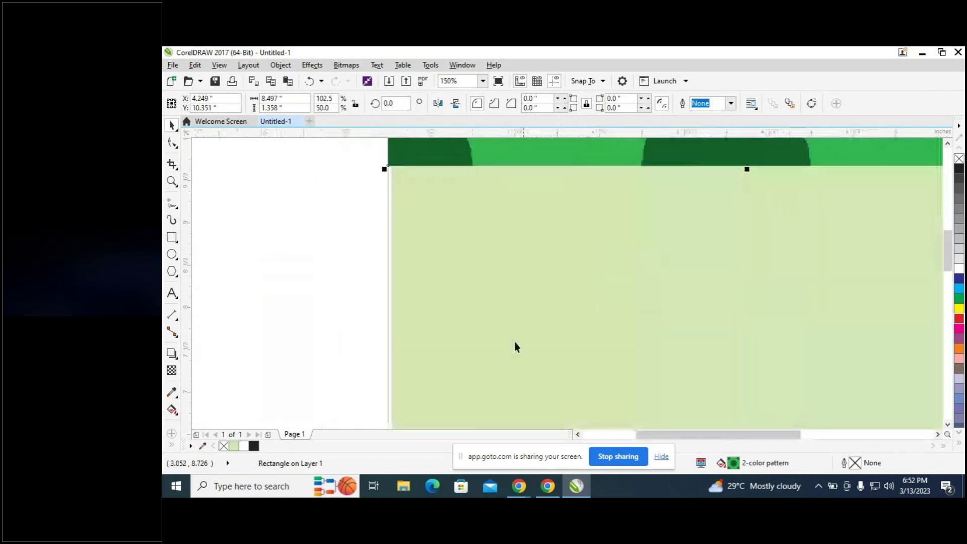
left_click(515, 346)
scroll(462, 373, "down", 2)
scroll(464, 373, "up", 2)
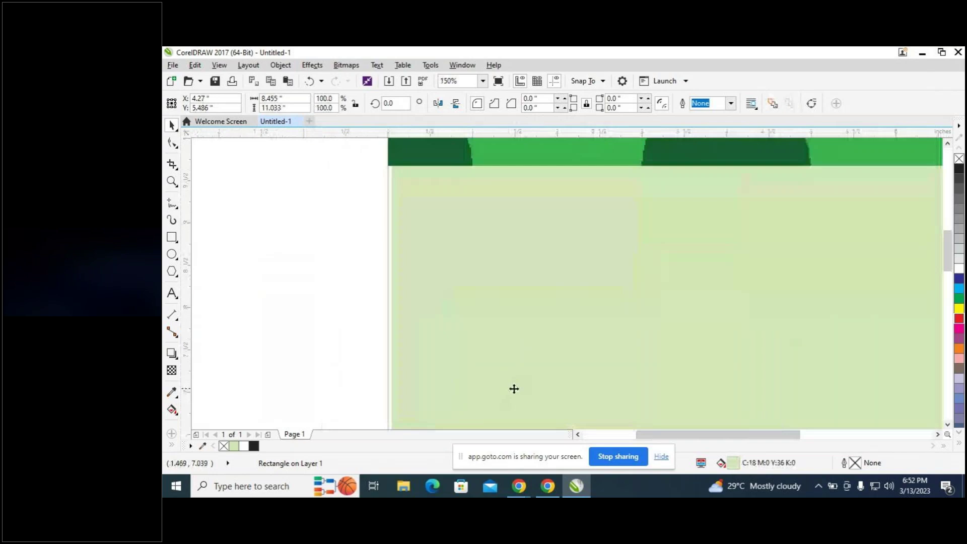
scroll(513, 389, "up", 2)
scroll(542, 354, "down", 4)
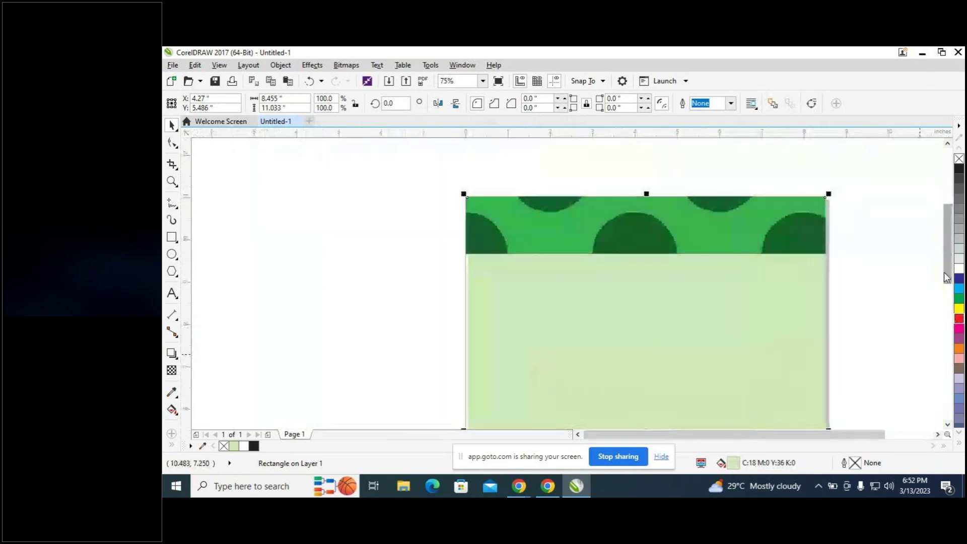
left_click_drag(944, 272, 947, 305)
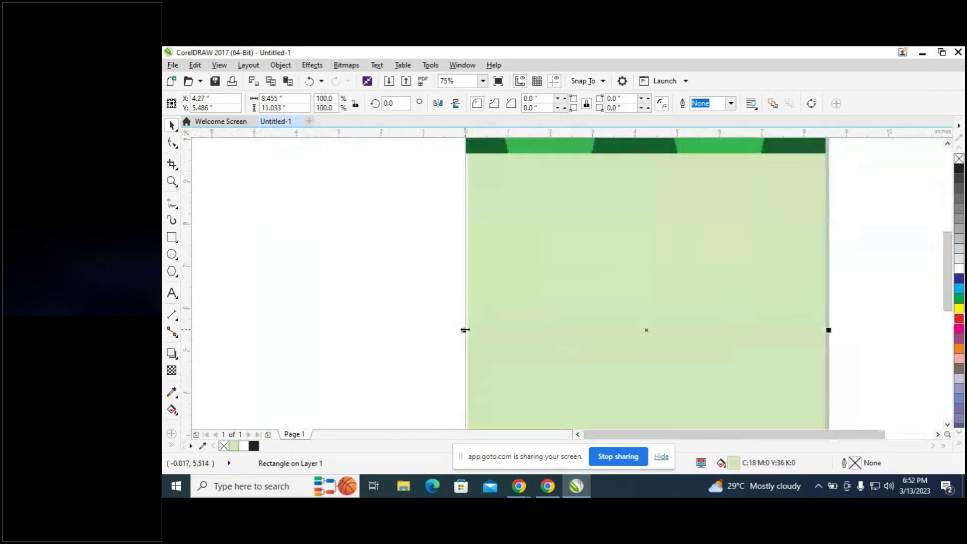
left_click_drag(464, 330, 457, 331)
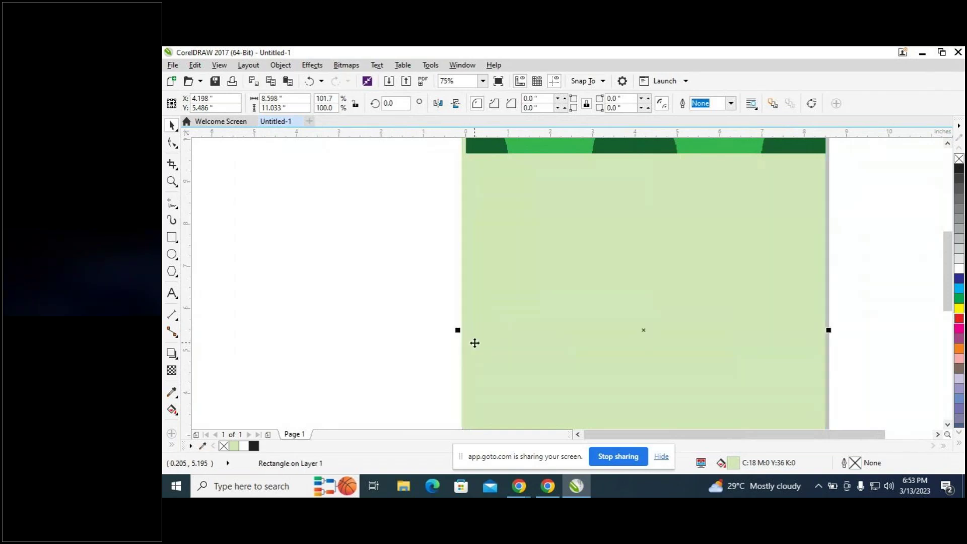
Trim the pale green background to 8.473 inches so its left edge meets the header strip.
left_click_drag(460, 330, 461, 331)
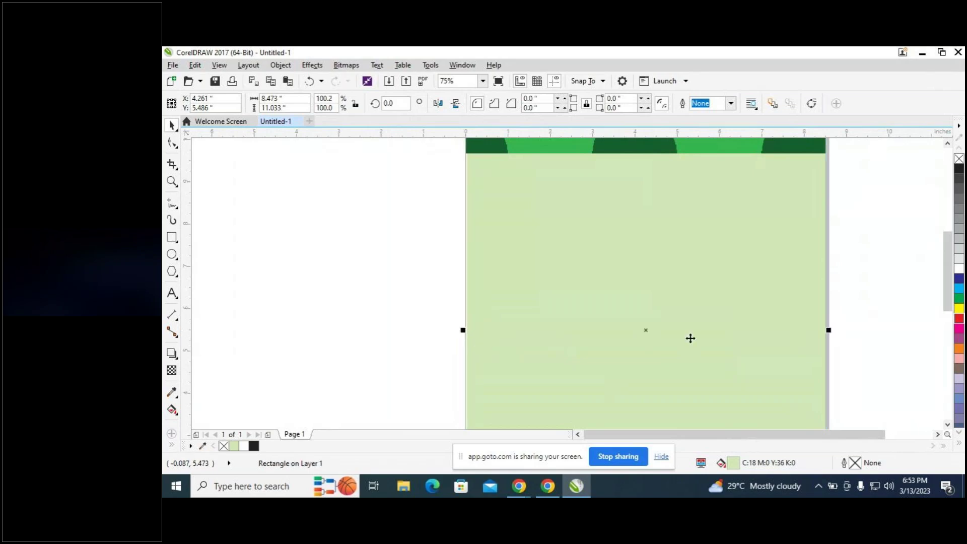
left_click(891, 288)
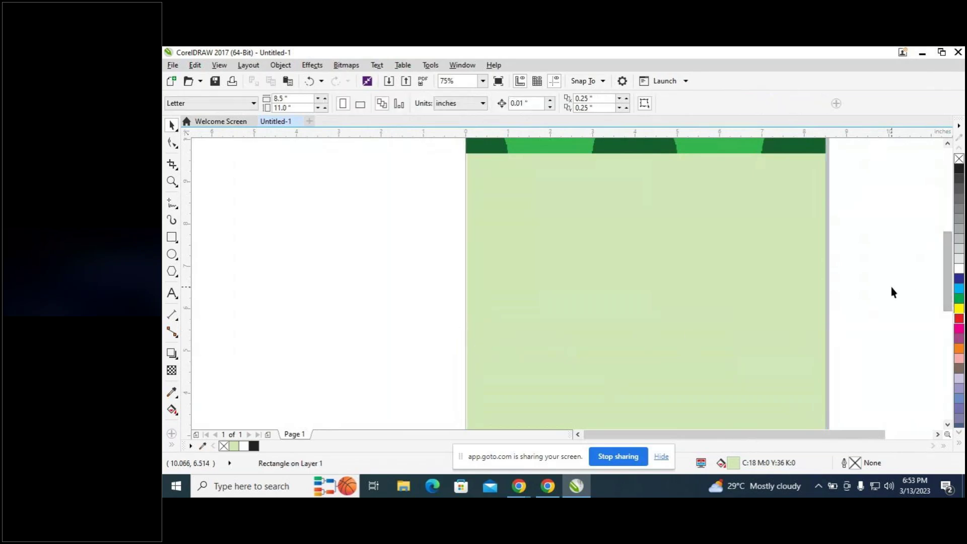
left_click(733, 260)
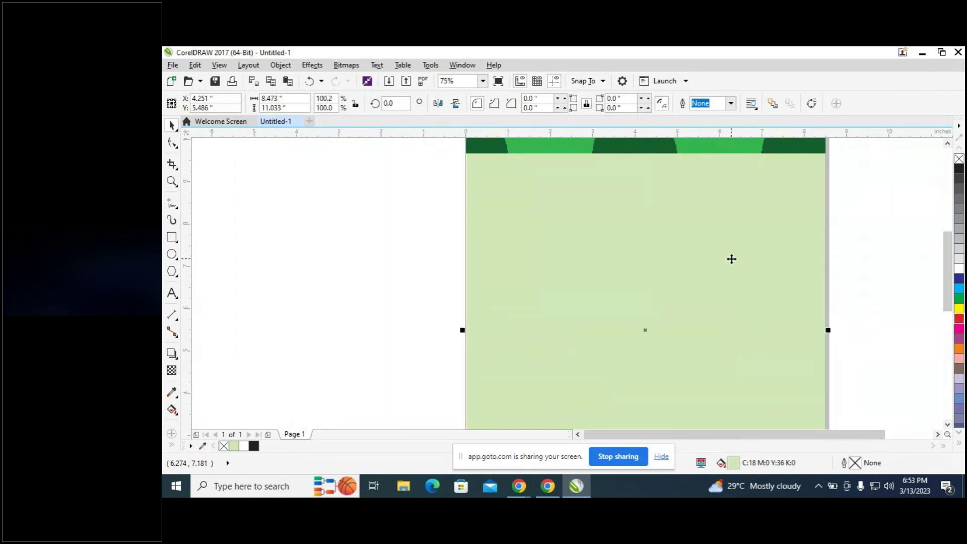
left_click_drag(731, 259, 731, 259)
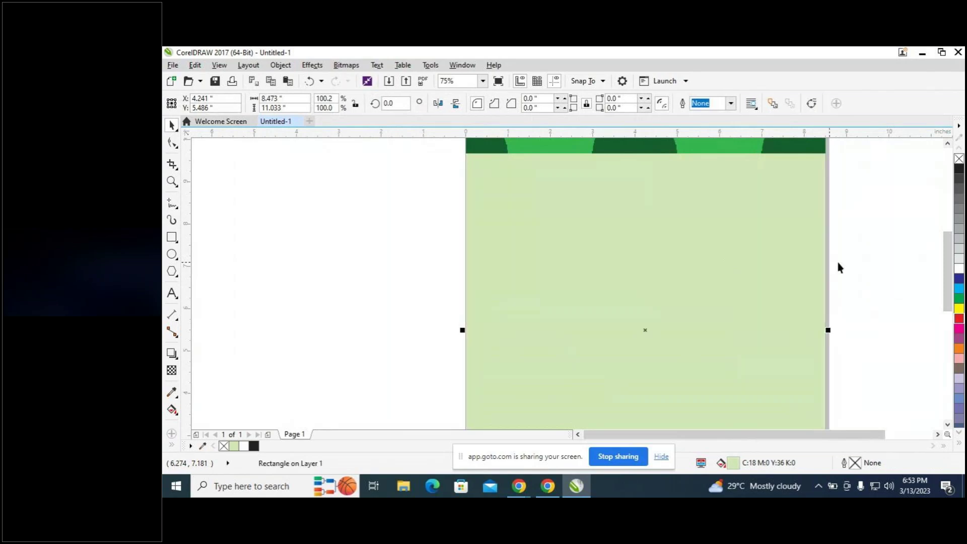
left_click(910, 257)
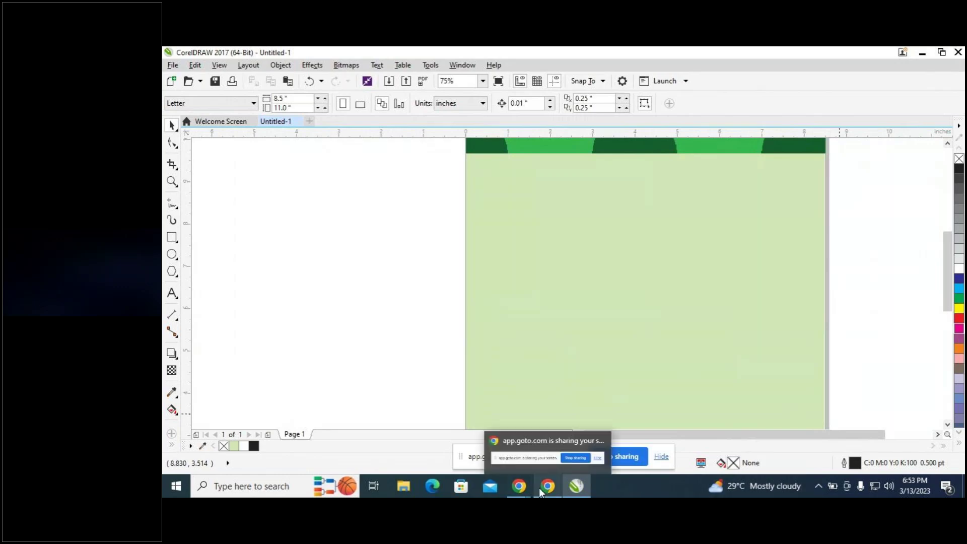
Bring GoTo Meeting forward, mute then unmute the microphone, and return to CorelDRAW.
mouse_move(509, 490)
left_click(545, 441)
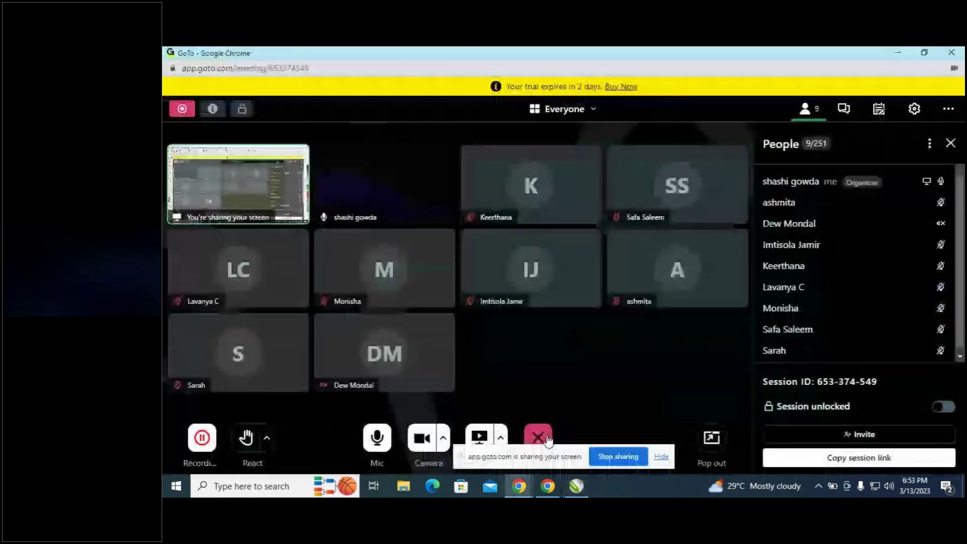
left_click(376, 427)
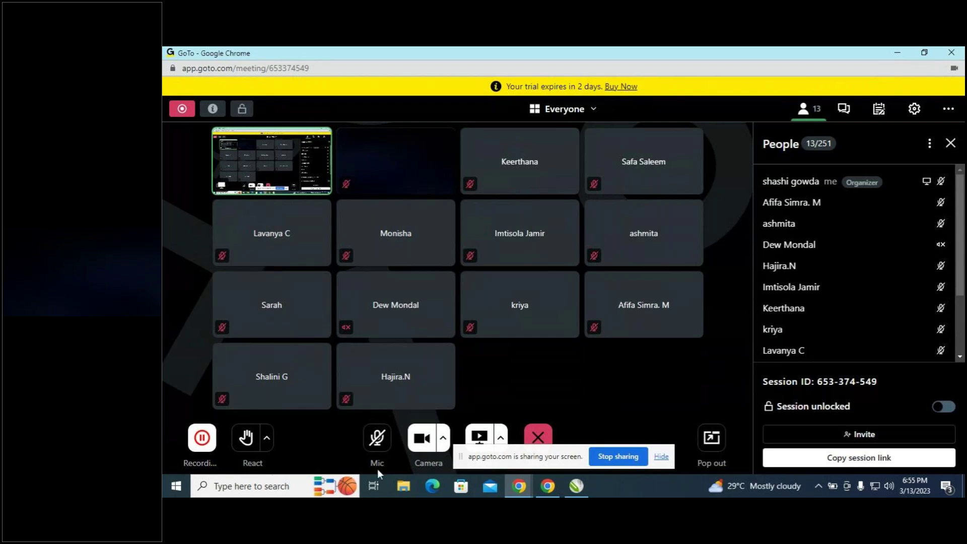
left_click(377, 438)
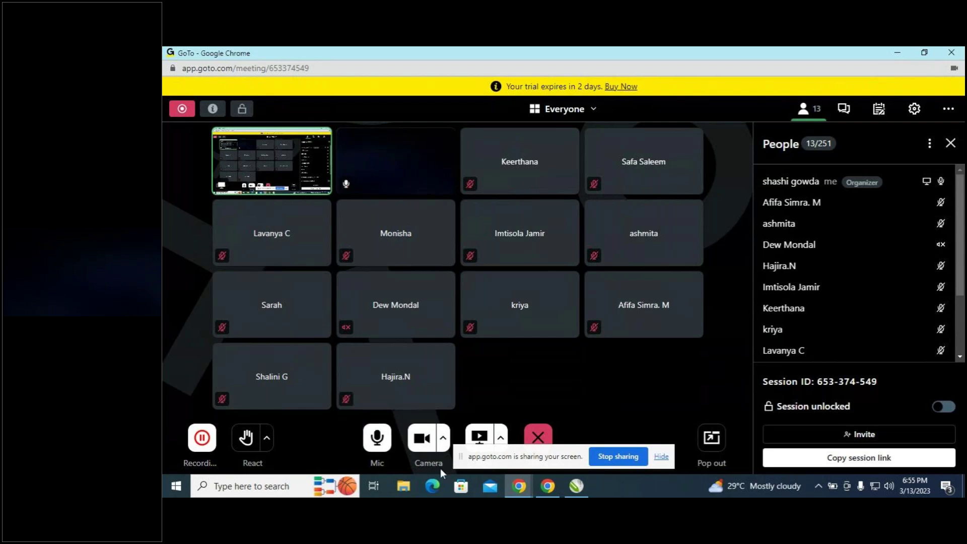
left_click(581, 483)
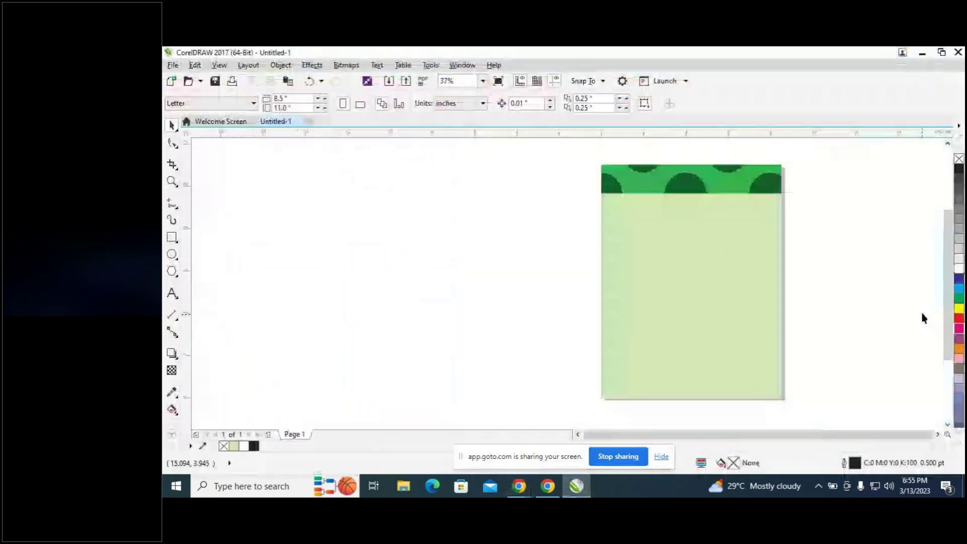
Duplicate the patterned header band, move the copy below it and shrink it to a small left-side bar.
left_click_drag(740, 324, 627, 312)
scroll(626, 308, "down", 2)
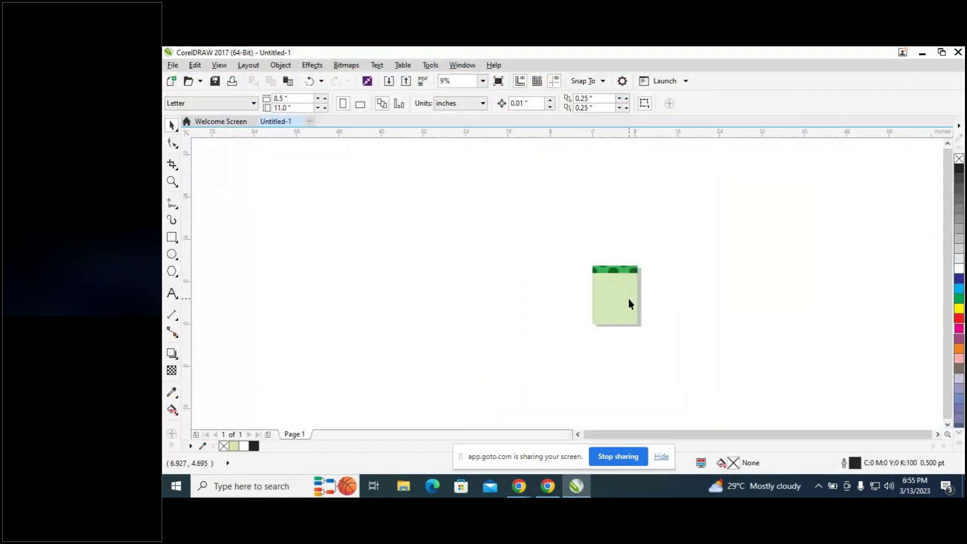
left_click(536, 182)
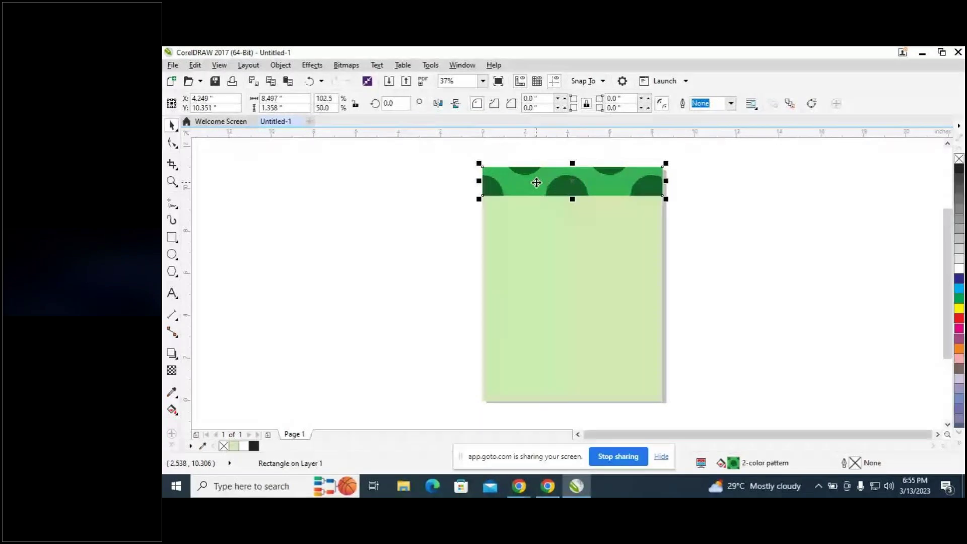
key("Right")
key("Up")
left_click_drag(583, 177, 573, 235)
left_click_drag(662, 249, 558, 232)
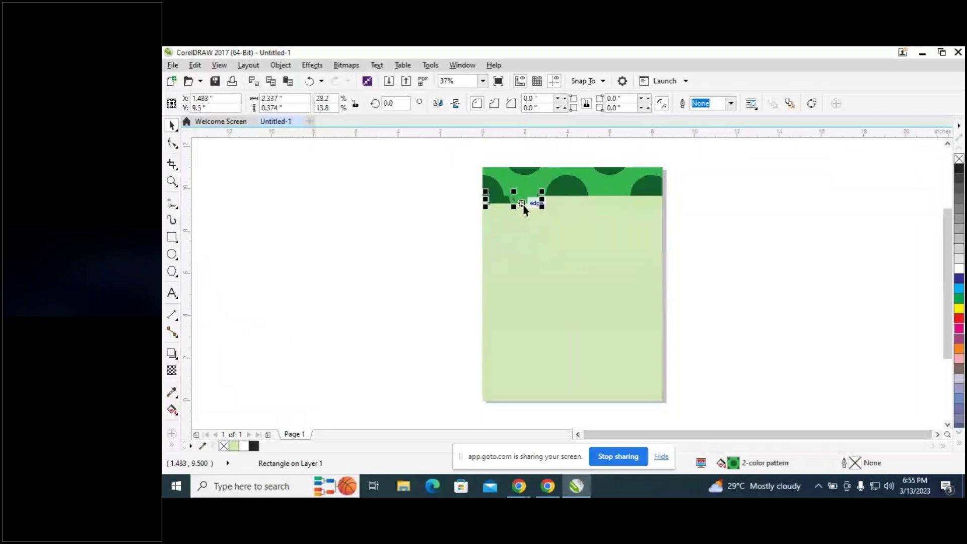
mouse_move(543, 208)
left_mouse_down()
mouse_move(546, 218)
mouse_move(515, 218)
mouse_move(541, 213)
mouse_move(532, 204)
left_mouse_up()
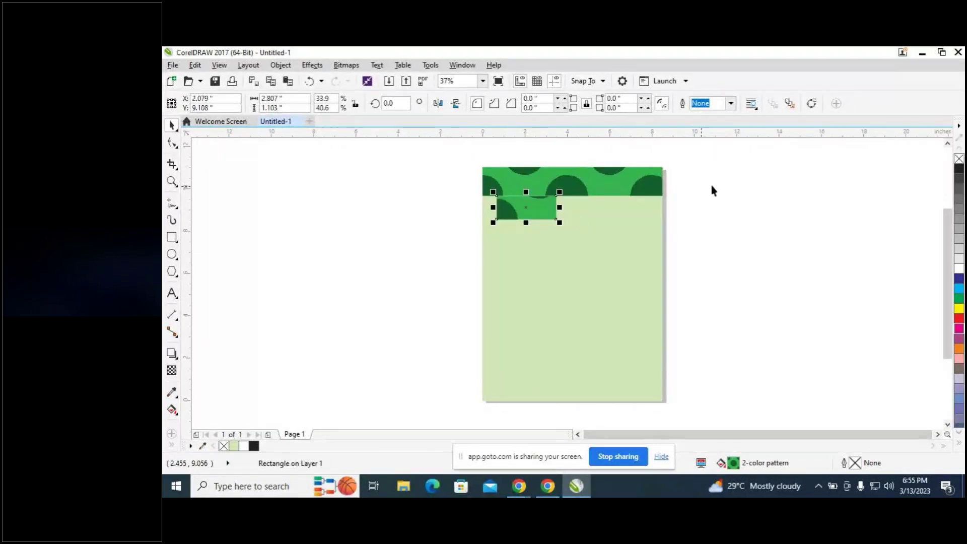
left_click(789, 195)
left_click(540, 207)
left_click(733, 179)
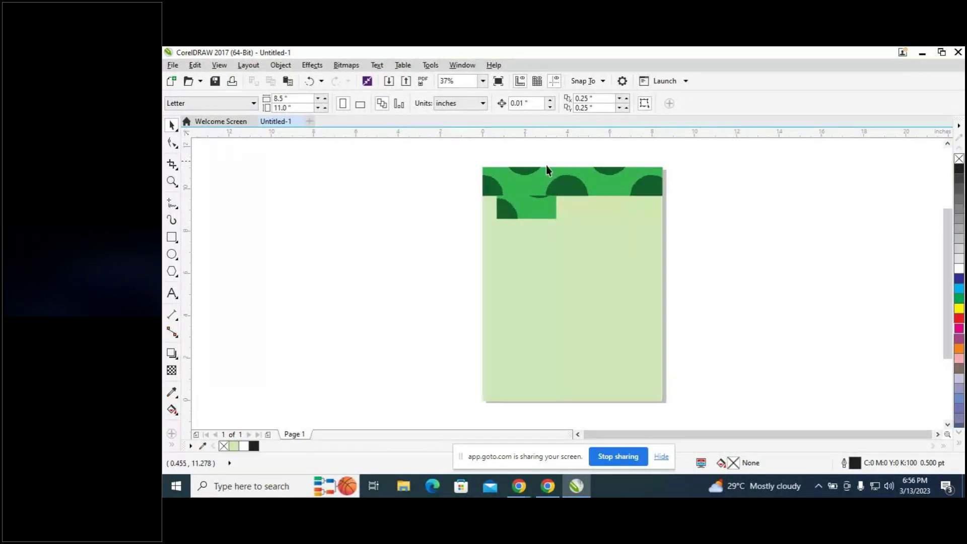
Select the pale green background rectangle and show the open browser windows.
left_click(171, 332)
left_click(172, 293)
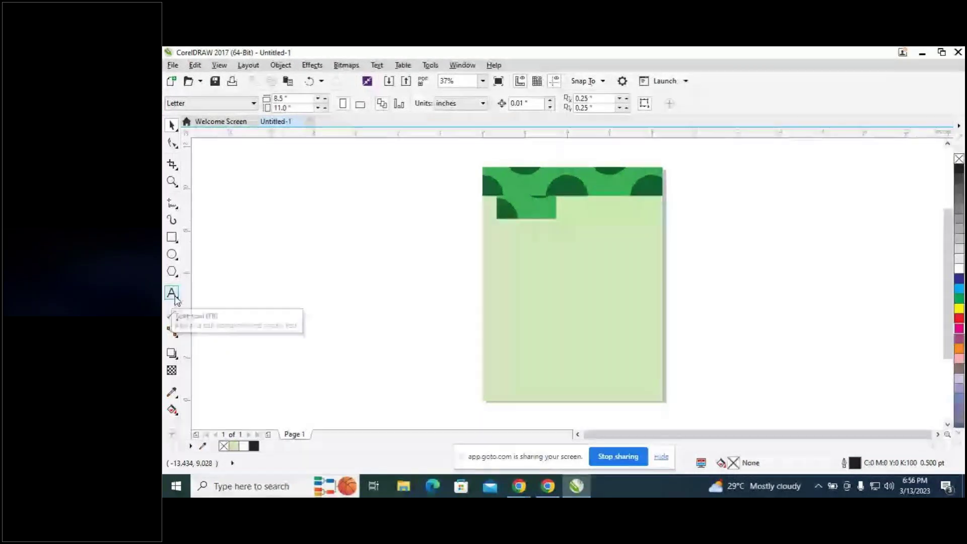
left_click(662, 286)
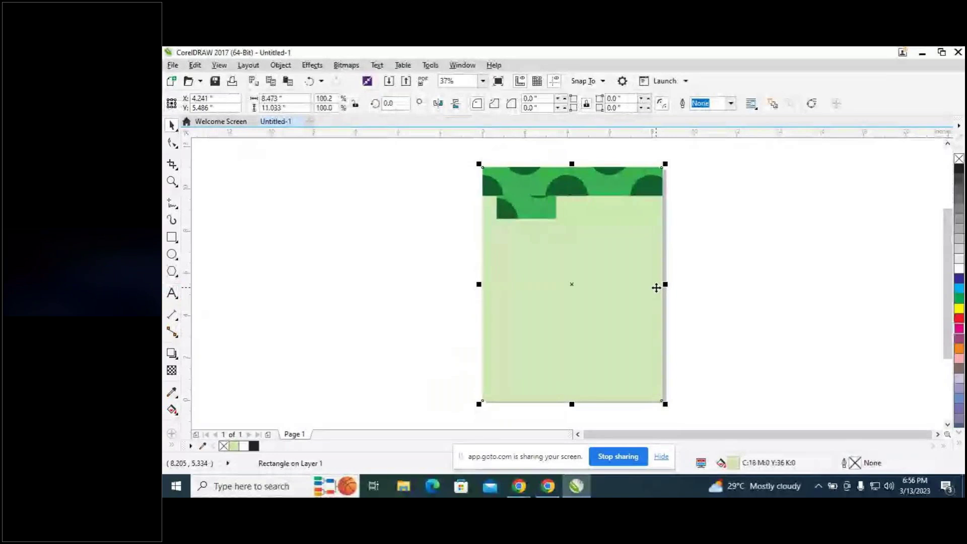
left_click(519, 496)
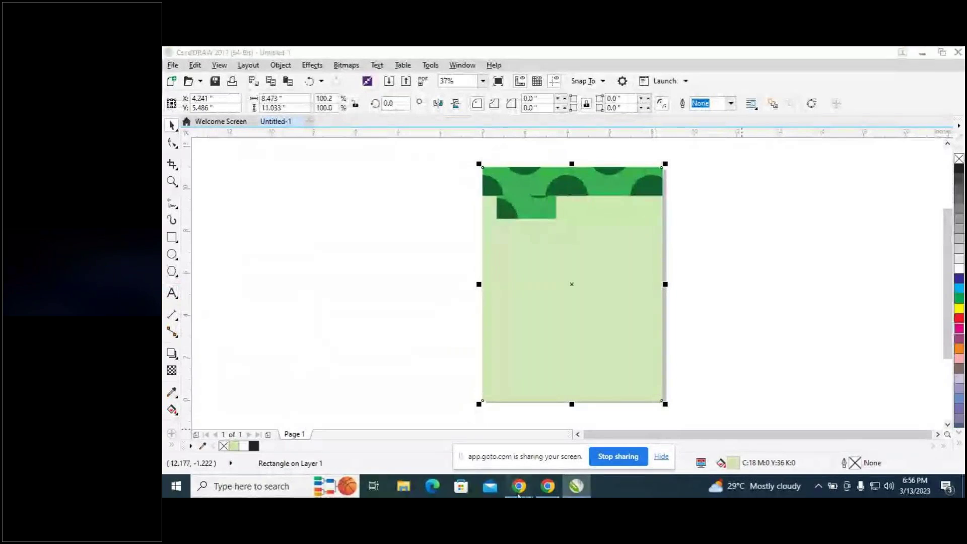
mouse_move(521, 493)
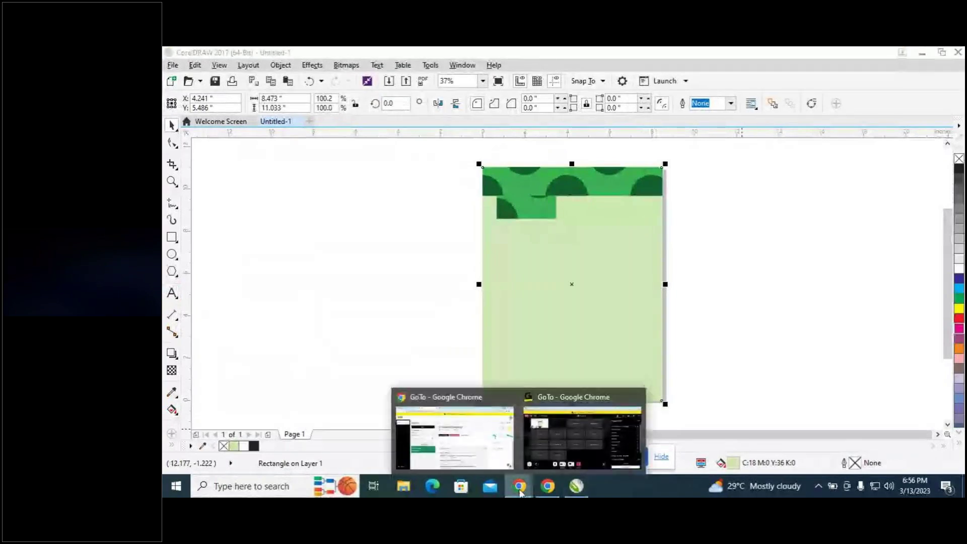
left_click(563, 448)
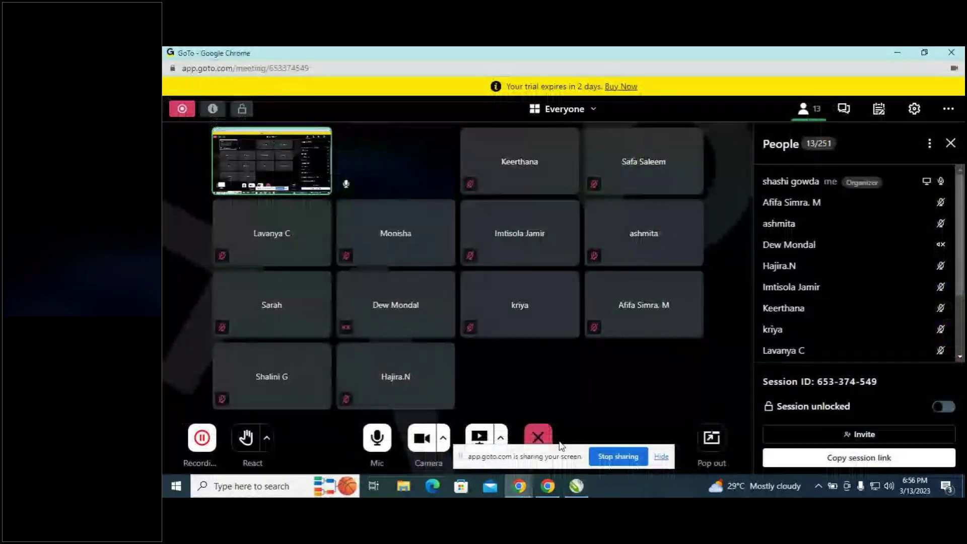
key("alt+Tab")
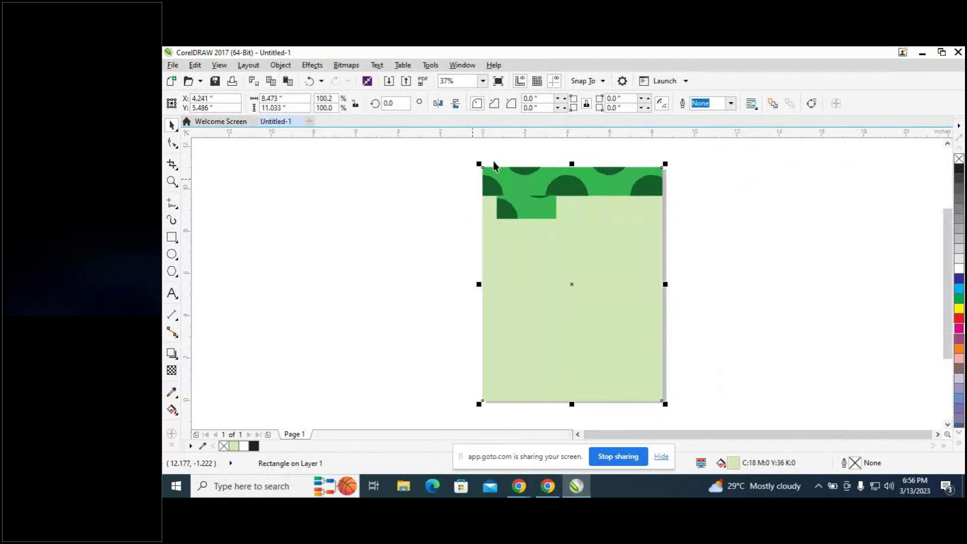
Lock the pale green background rectangle with Lock Object, then deselect it.
right_click(635, 287)
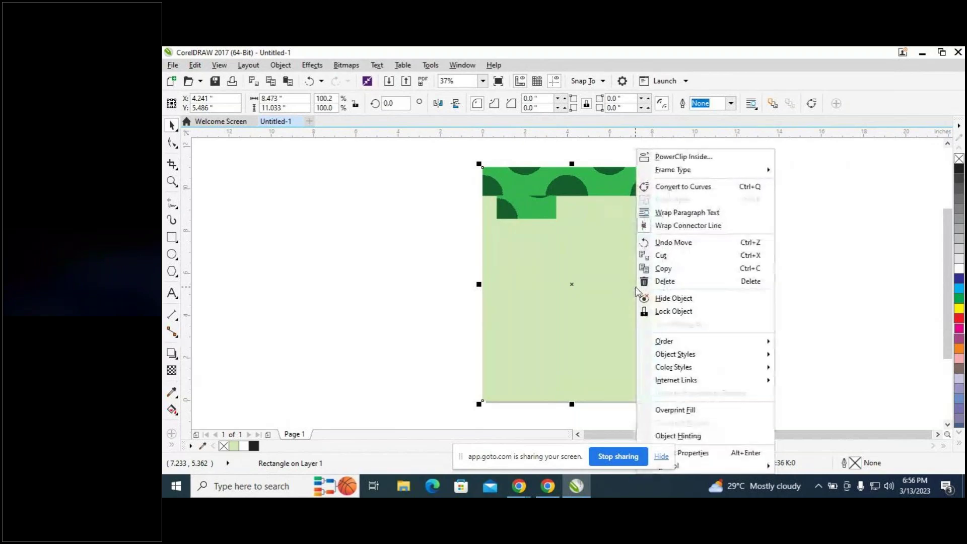
left_click(635, 290)
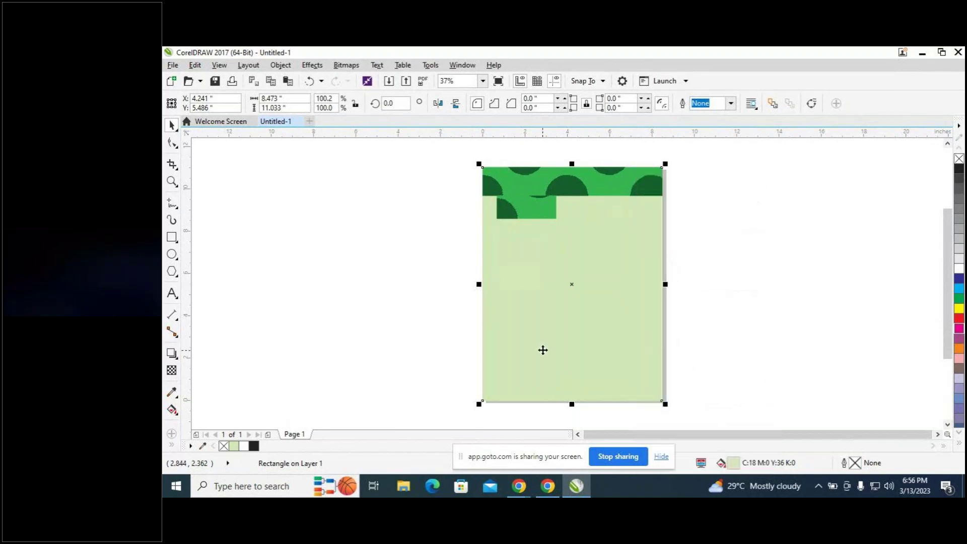
right_click(578, 310)
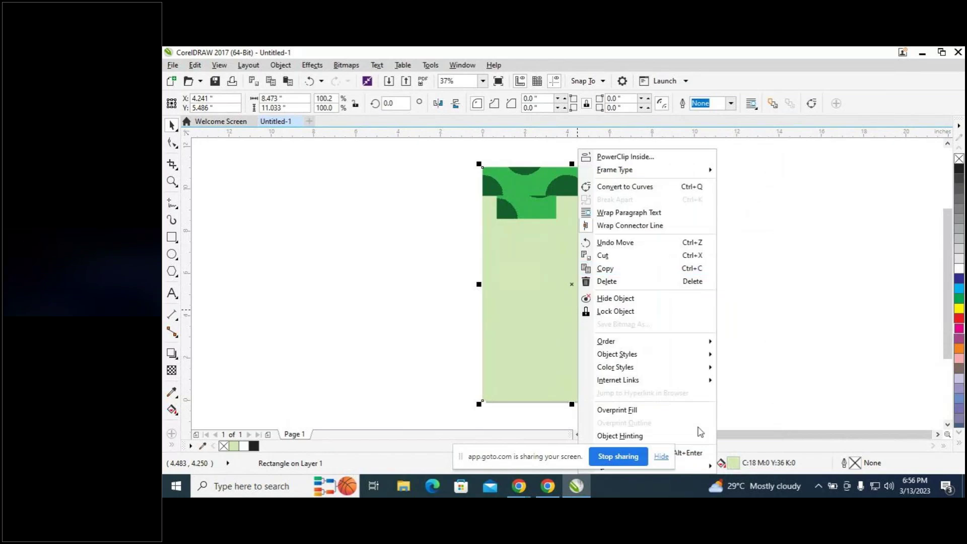
left_click(697, 318)
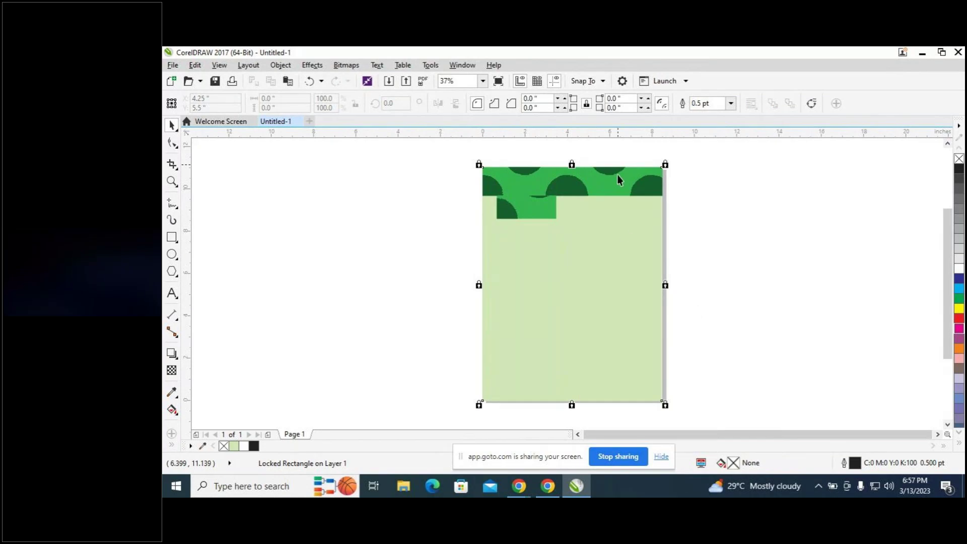
left_click(722, 254)
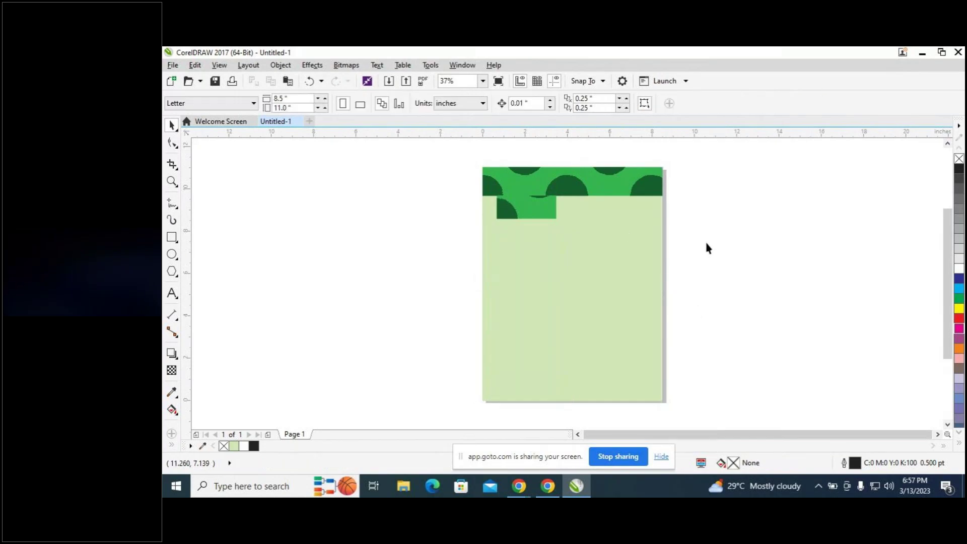
Type 'How to wear a non medical fabric mask safe' as Arial 24 pt text left of the page.
left_click(172, 293)
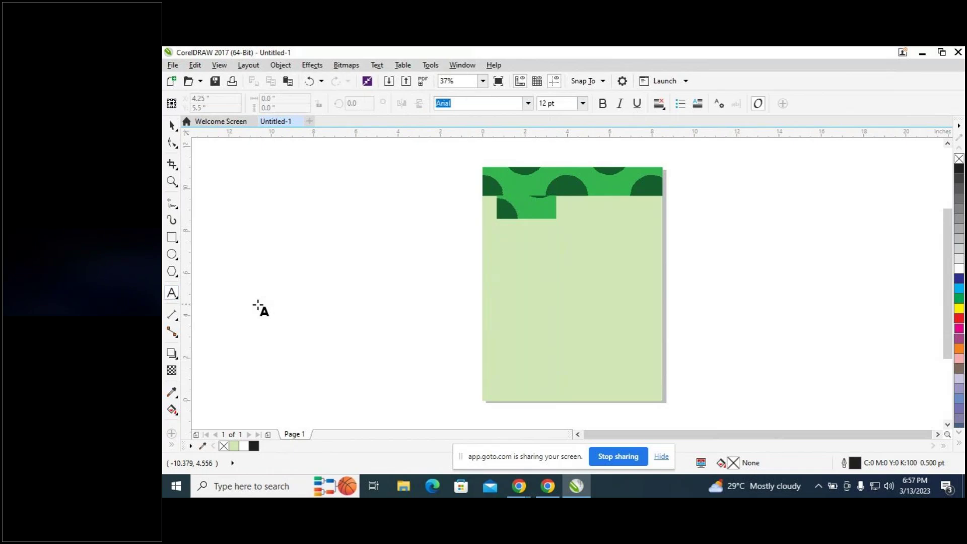
left_click(335, 300)
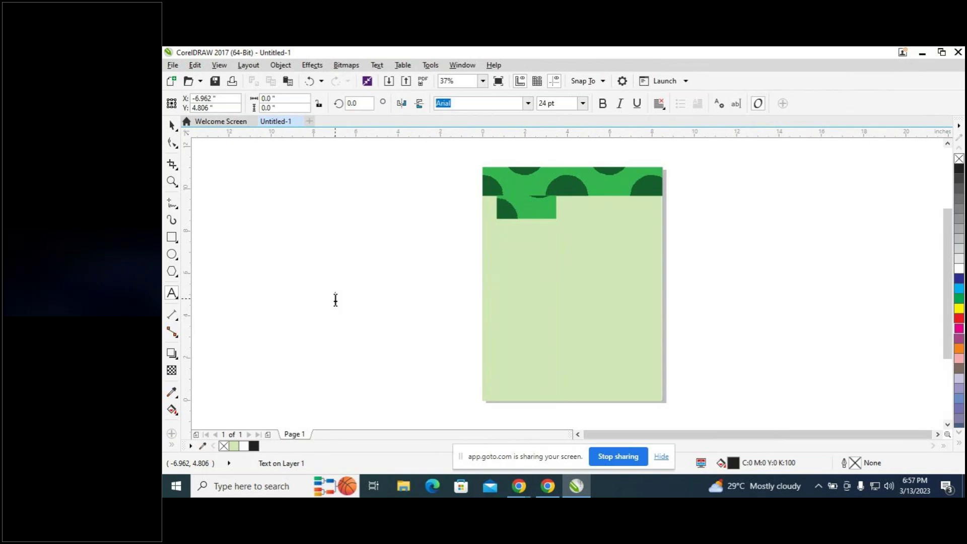
left_click(336, 300)
type("now")
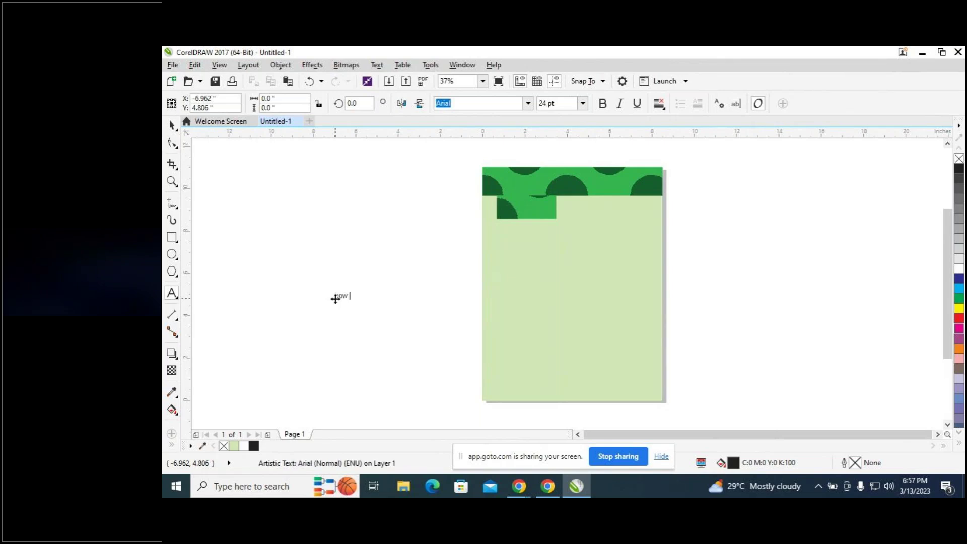
key("BackSpace")
key("BackSpace")
key("BackSpace")
type("h")
key("BackSpace")
type("How to we")
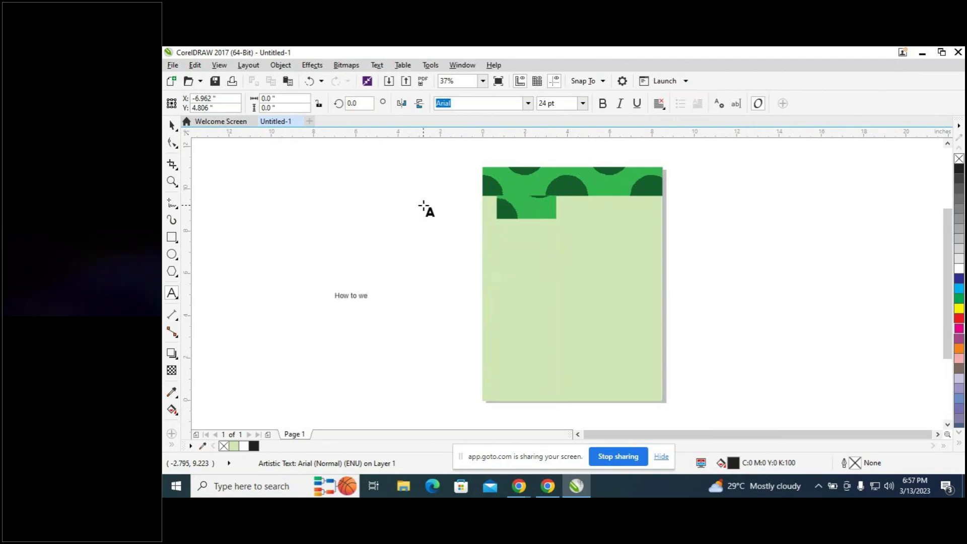
type("ar a non")
type("medical fabric mask safel")
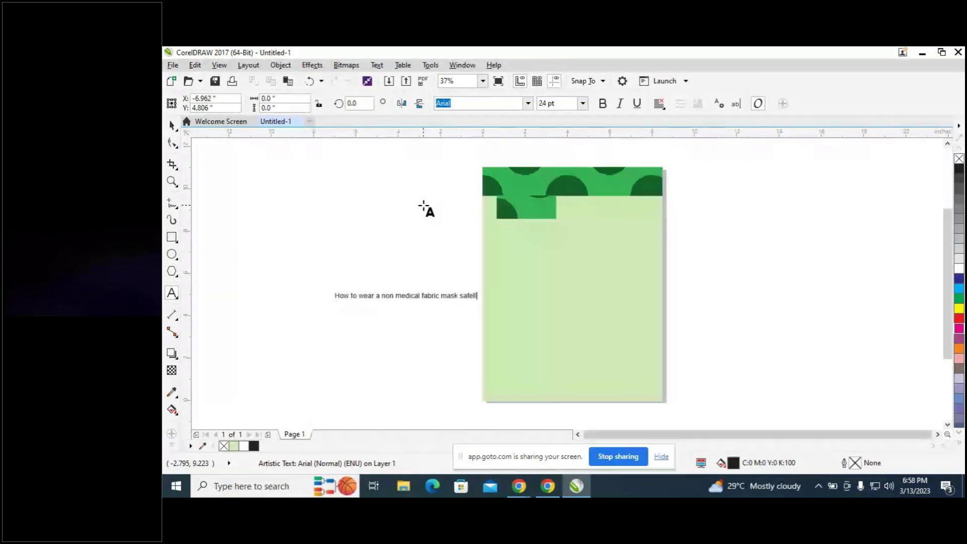
Complete the word 'safely', break the headline onto two lines before 'fabric', and select it all.
type("y")
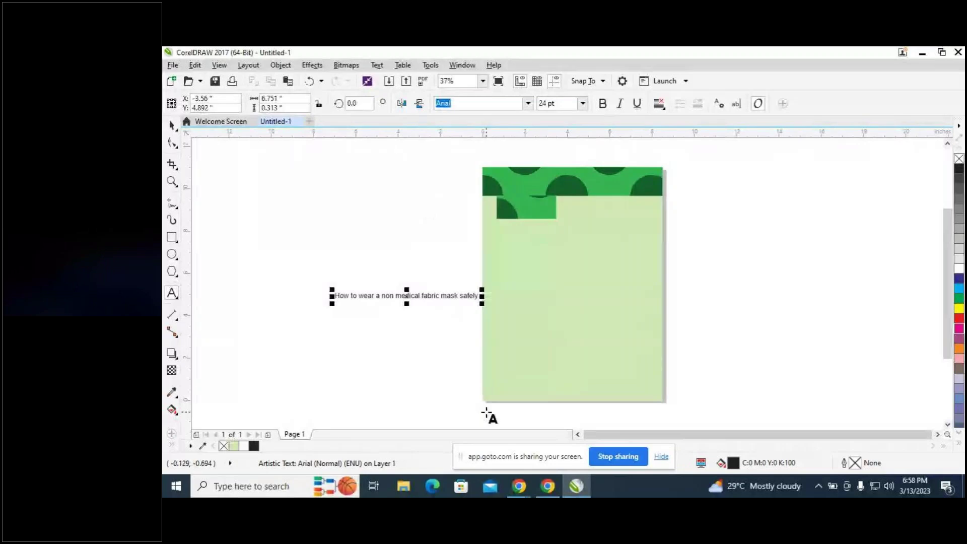
left_click(422, 295)
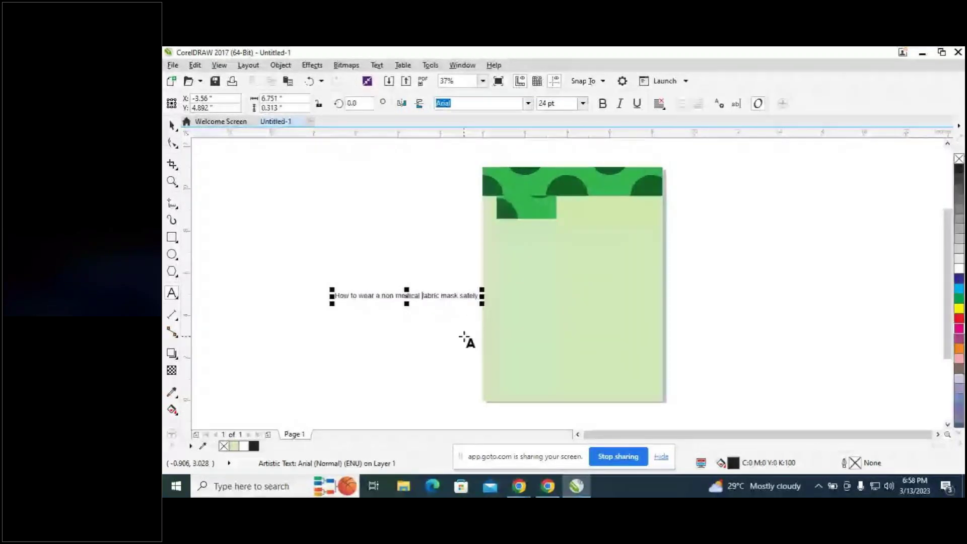
key("Return")
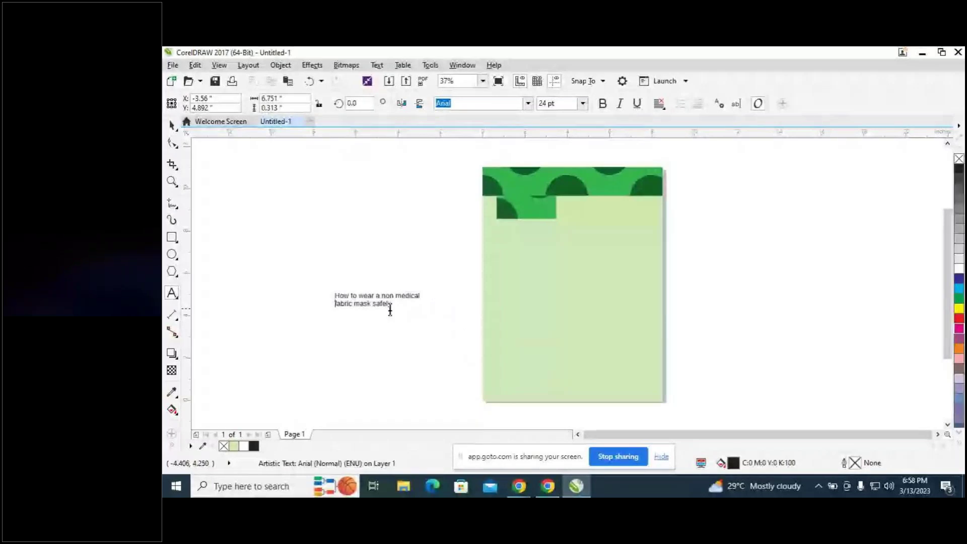
left_click_drag(391, 305, 343, 299)
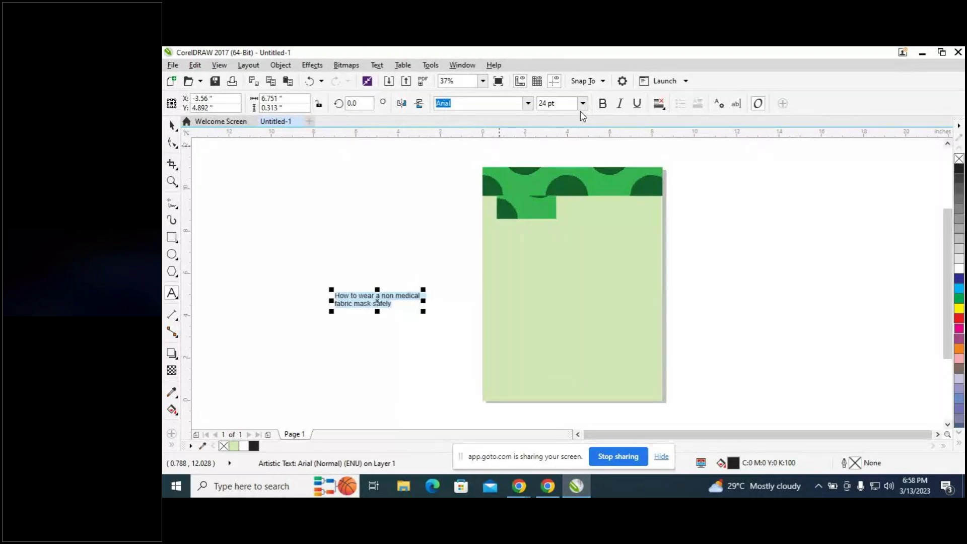
Set the headline to 48 pt bold in Century751 SeBd BT.
left_click(583, 105)
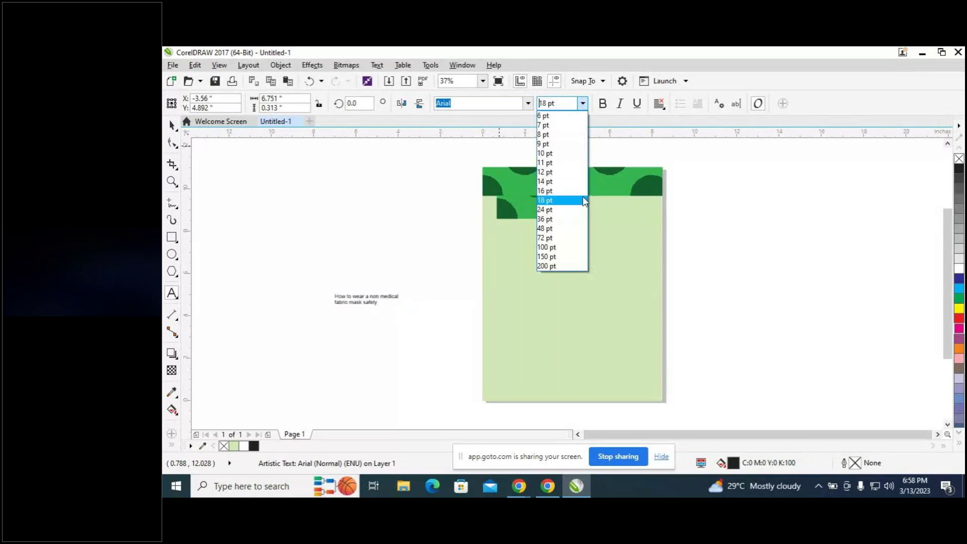
left_click(573, 228)
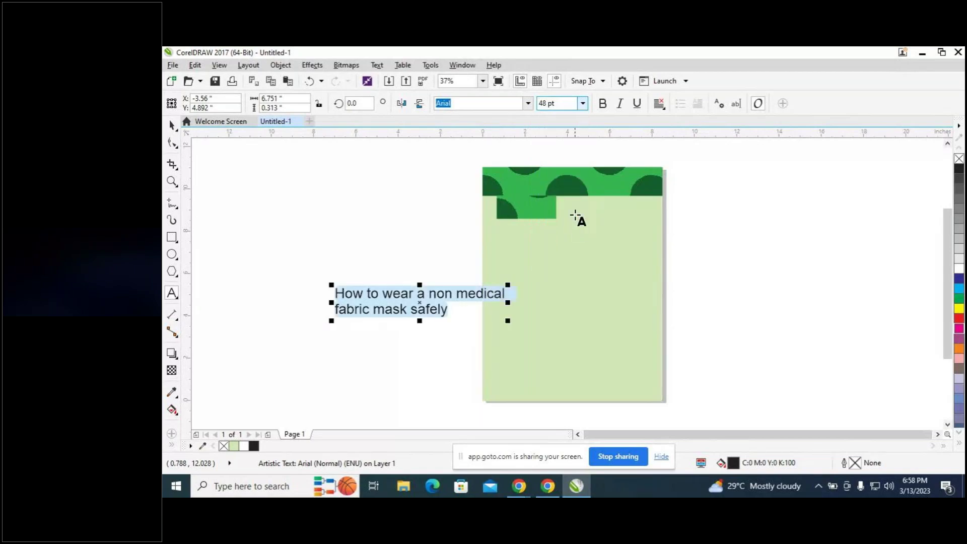
left_click(603, 104)
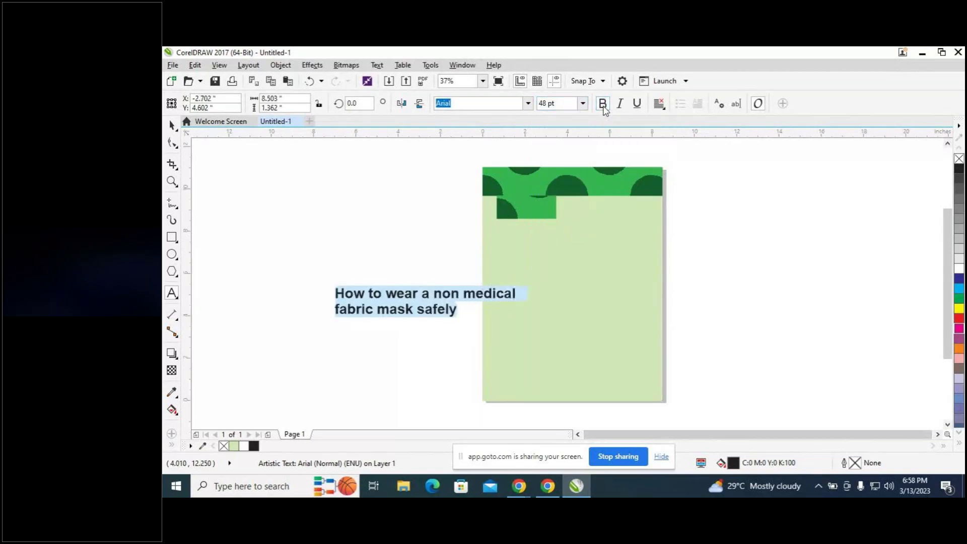
left_click(528, 103)
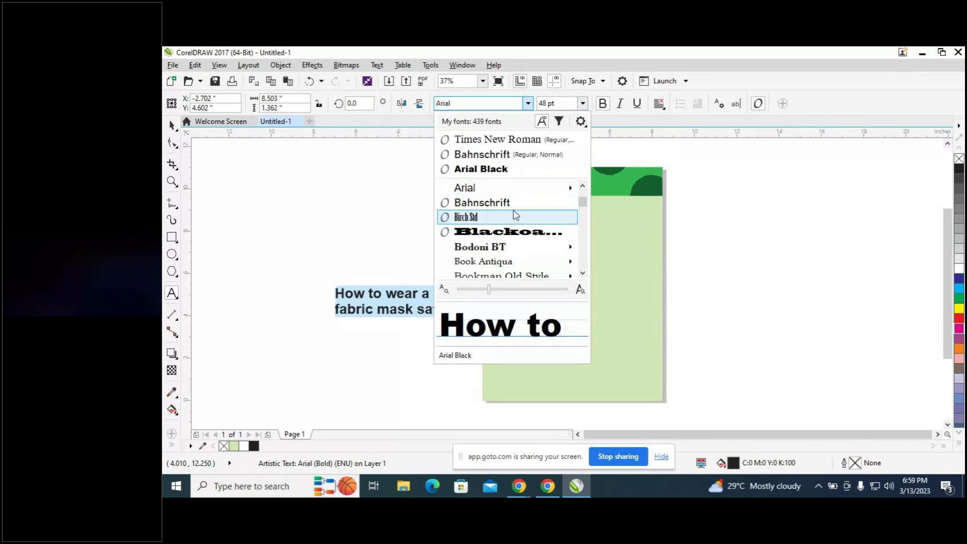
scroll(515, 215, "down", 2)
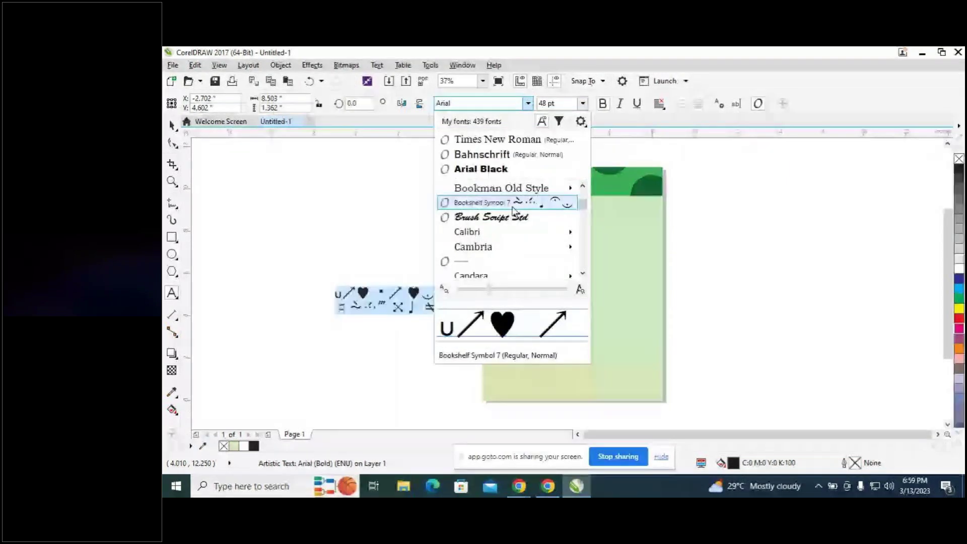
scroll(516, 221, "down", 2)
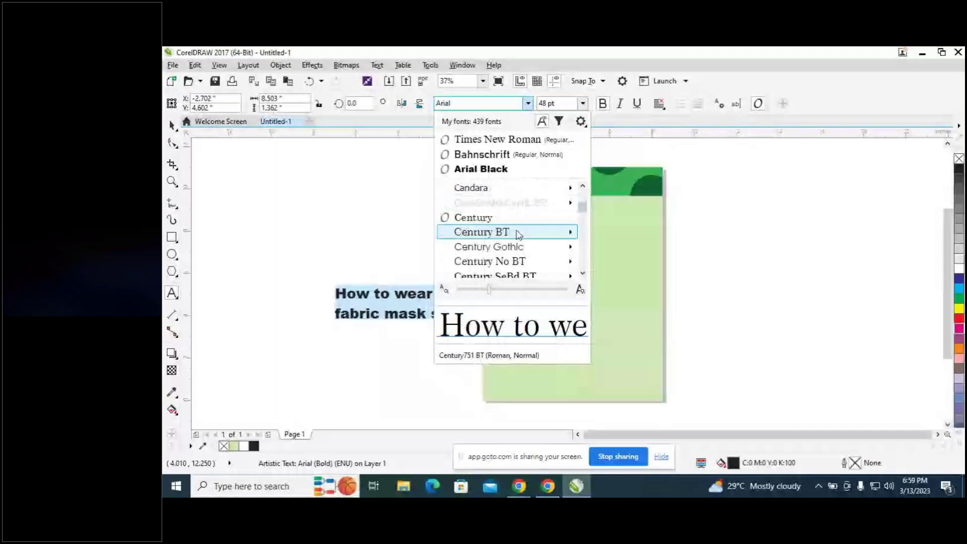
mouse_move(519, 235)
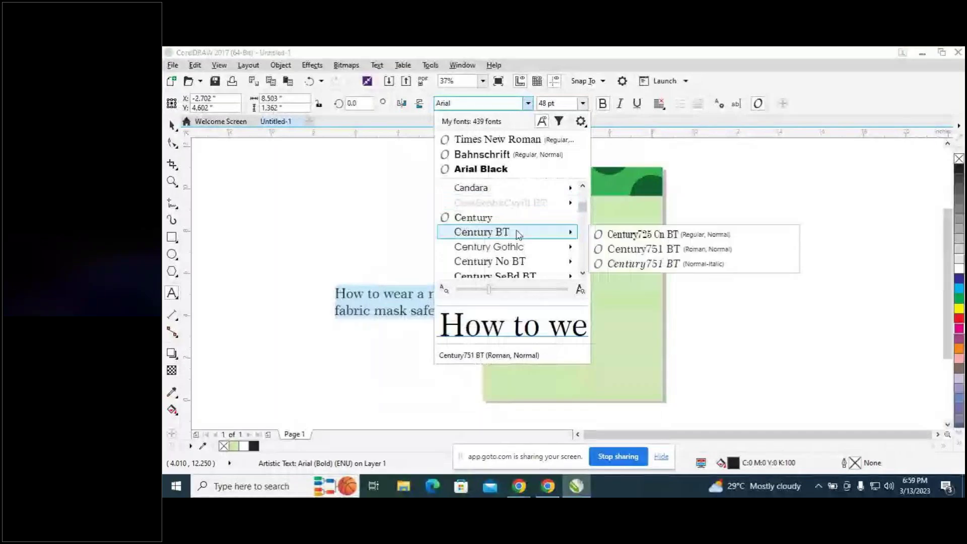
scroll(519, 235, "down", 1)
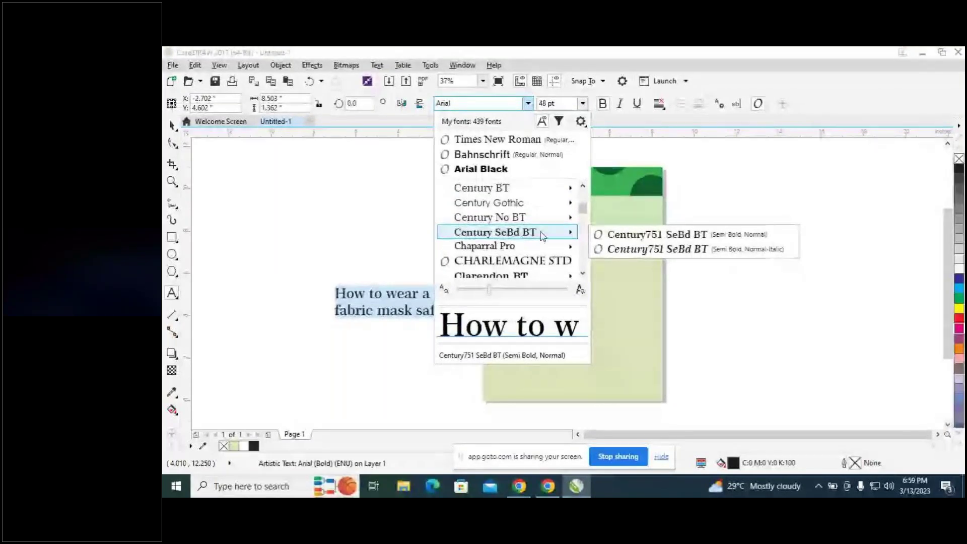
left_click(644, 238)
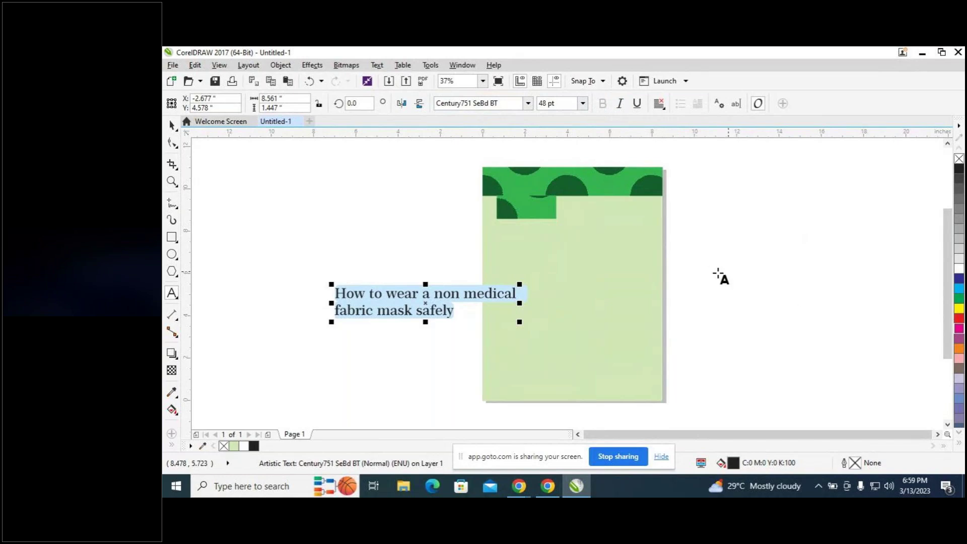
Make the headline white with a white outline and fit it across the green header at 46.108 pt.
left_click(957, 270)
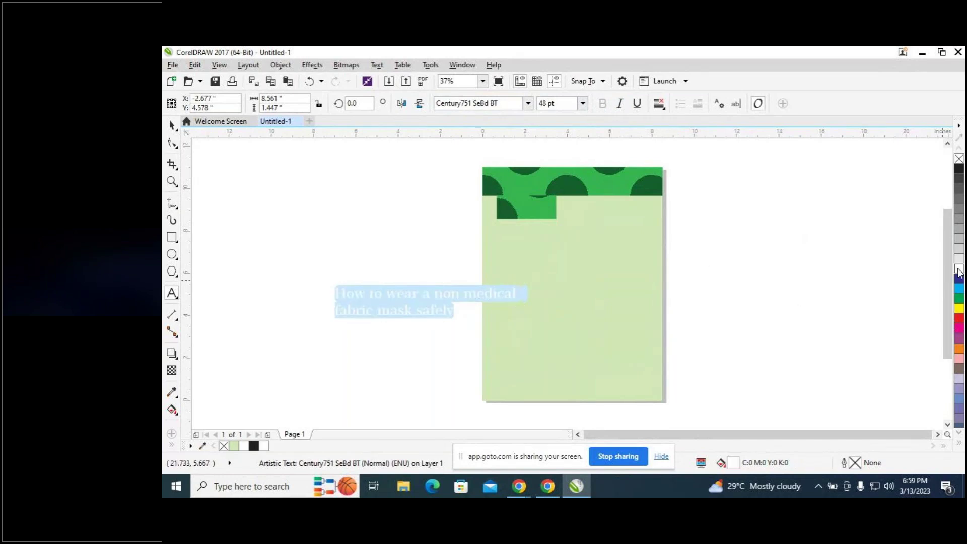
right_click(958, 272)
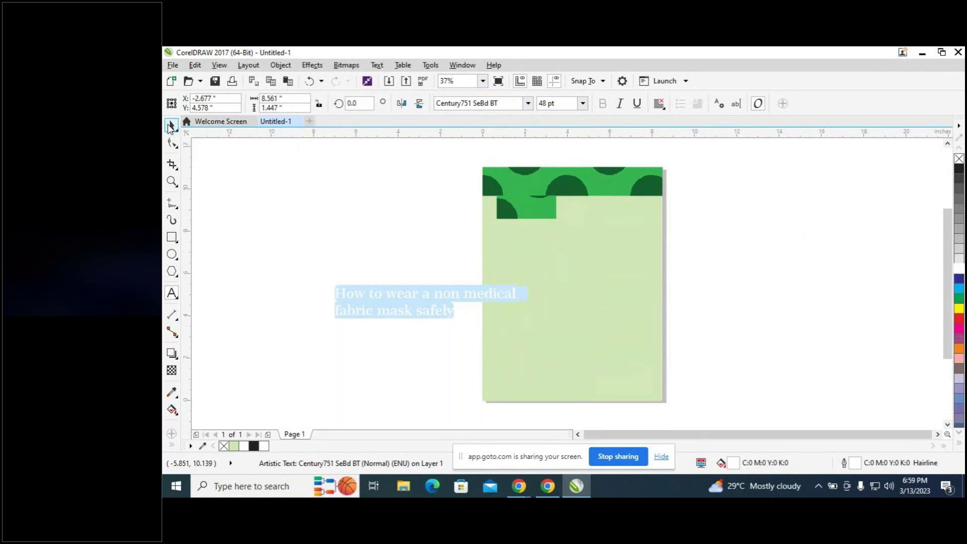
left_click(171, 127)
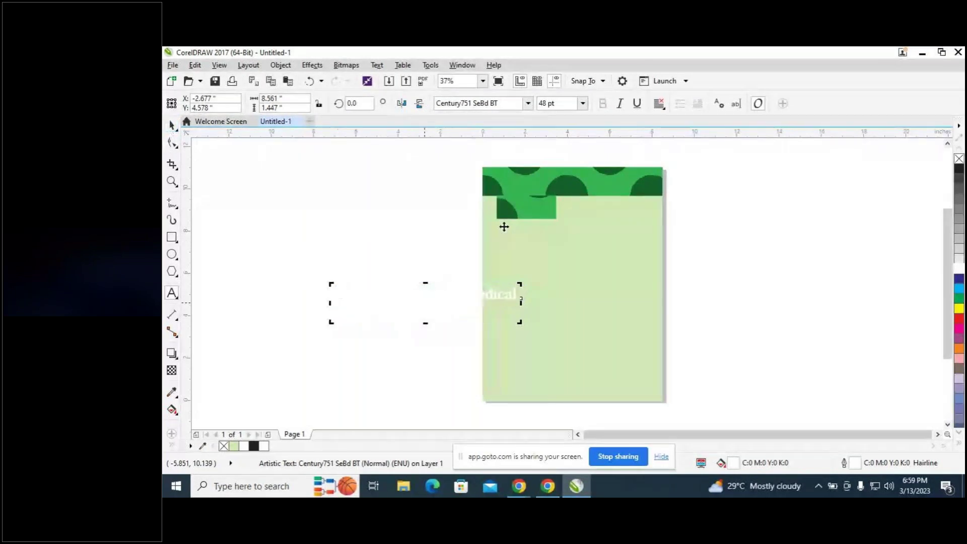
left_click_drag(490, 258, 579, 186)
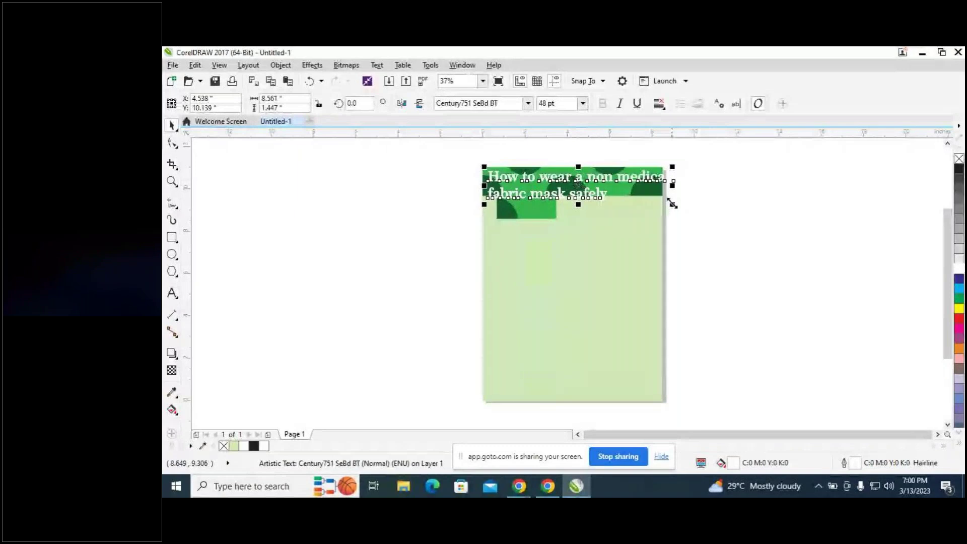
left_click_drag(673, 204, 673, 201)
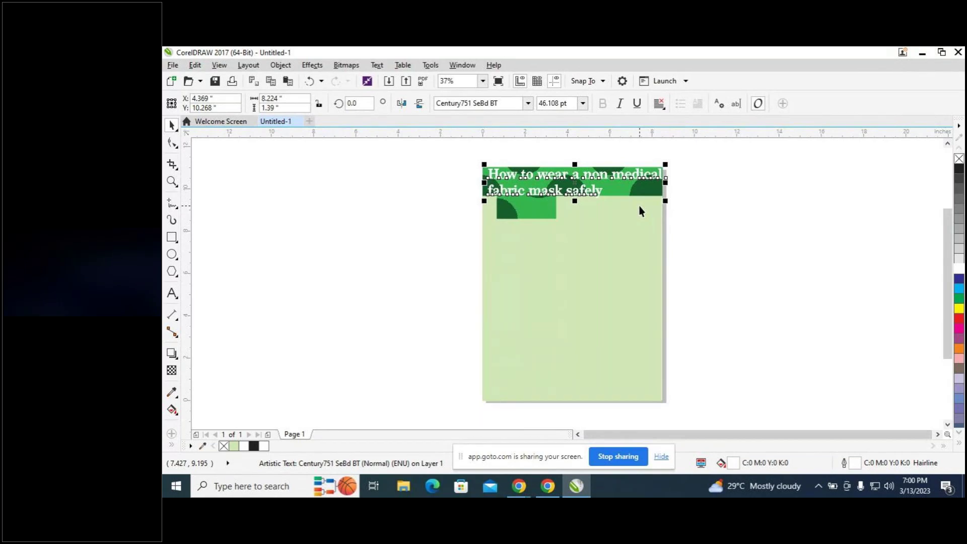
key("Up")
key("Up")
key("Up")
key("Up")
key("Up")
key("Up")
key("Up")
key("Up")
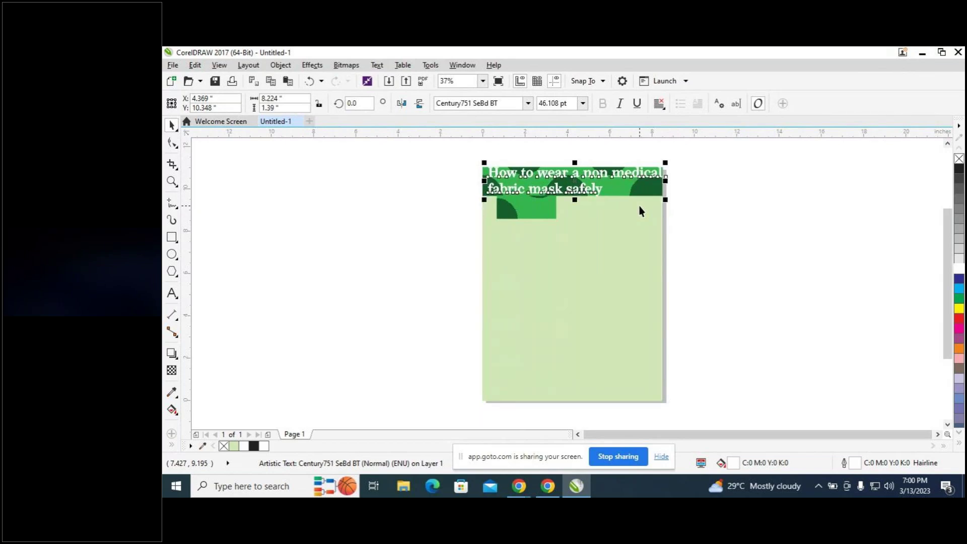
left_click(739, 215)
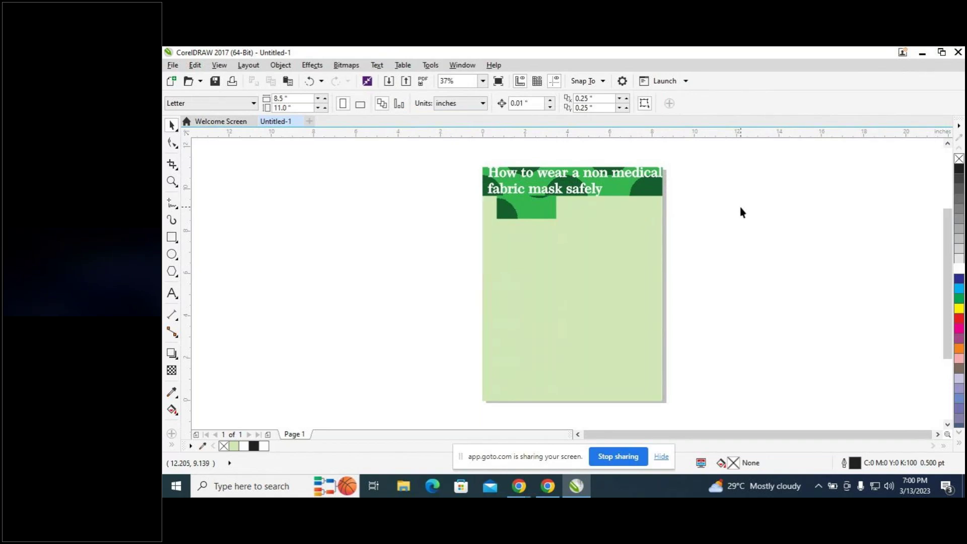
left_click(598, 189)
left_click_drag(599, 190, 599, 190)
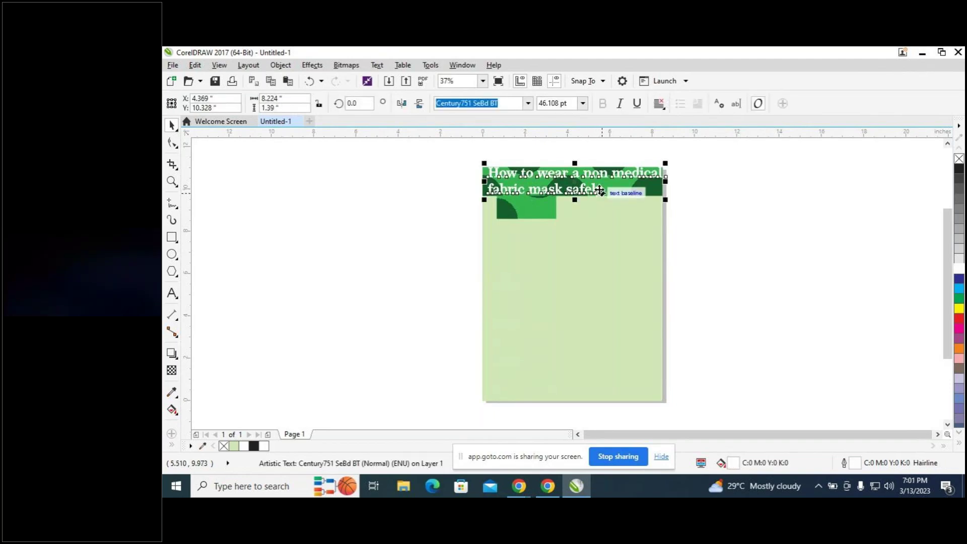
left_click(585, 326)
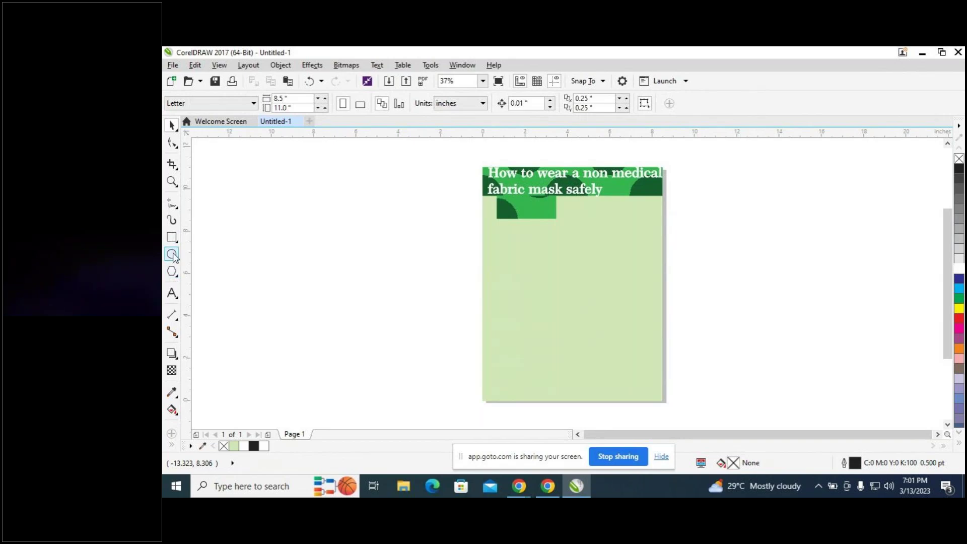
Type a new 'Do's' text label left of the page.
left_click(172, 294)
left_click(291, 276)
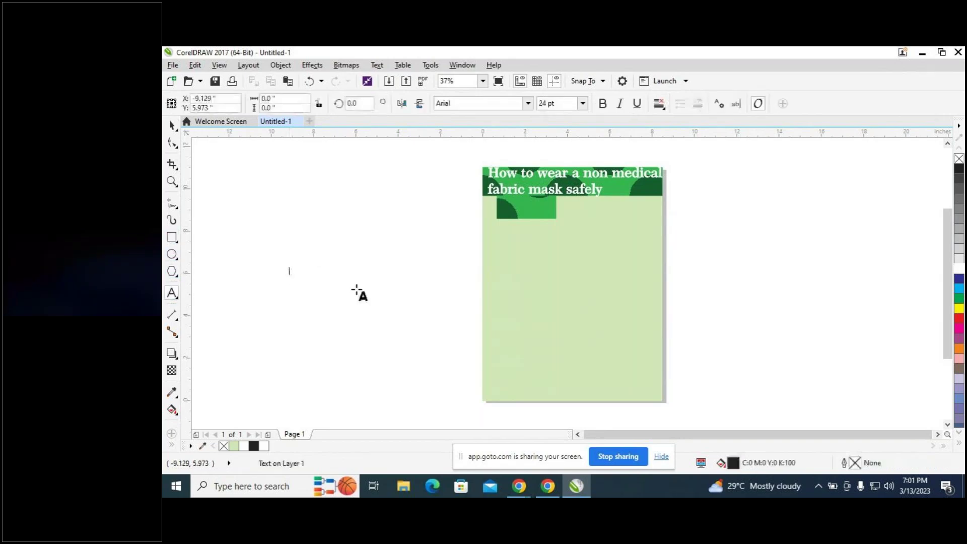
type("do")
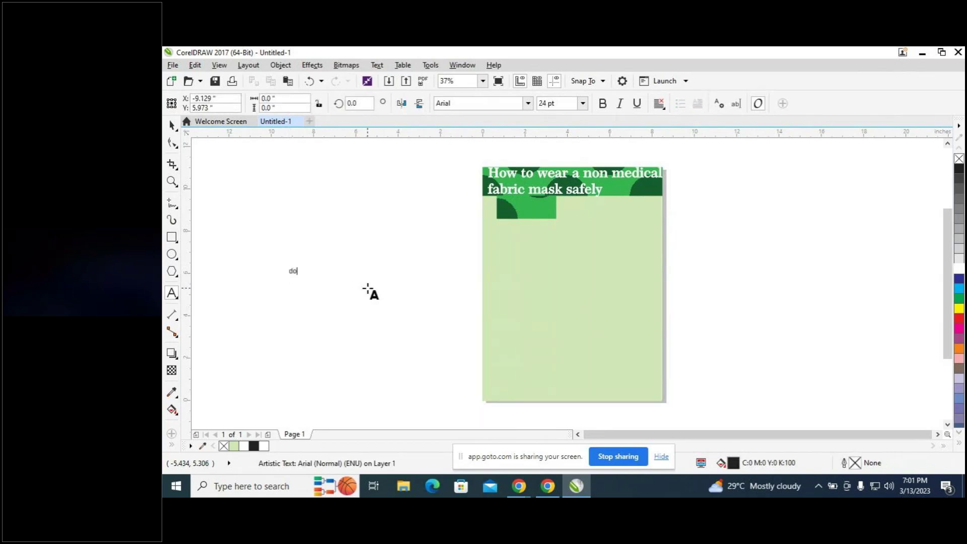
key("BackSpace")
key("BackSpace")
type("Do")
key("Escape")
type("'s")
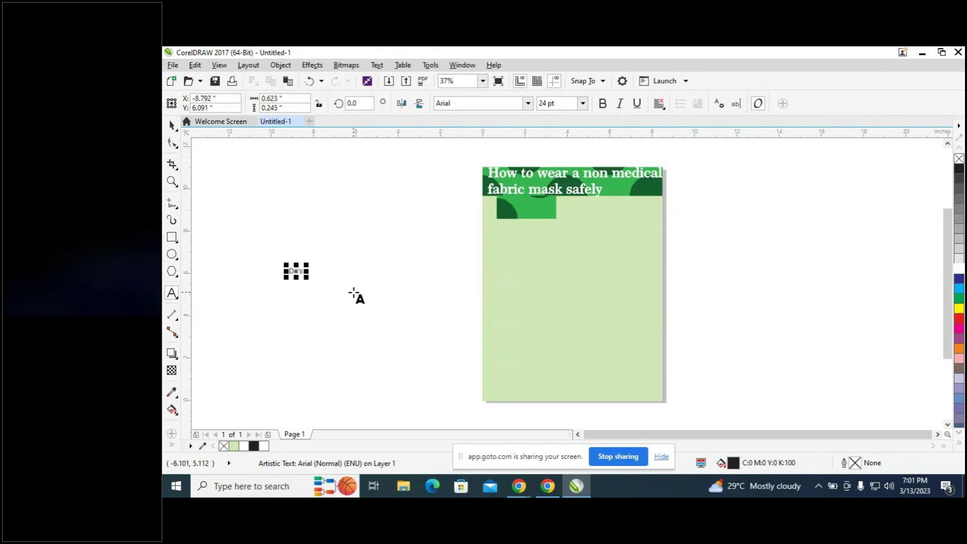
Make Do's bold in Century751 SeBd BT and enlarge it to 103.72 pt.
left_click(292, 272)
double_click(292, 272)
left_click(607, 107)
left_click(525, 108)
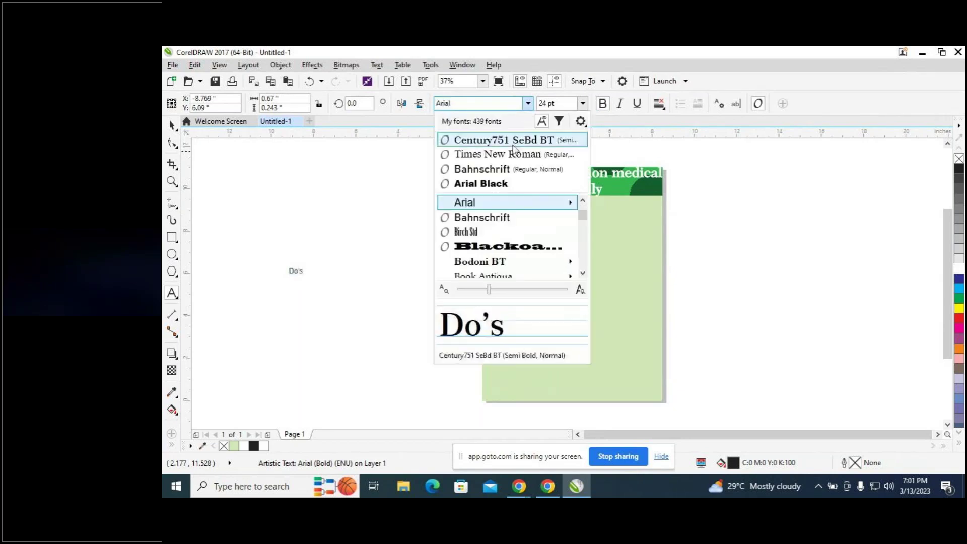
left_click(514, 145)
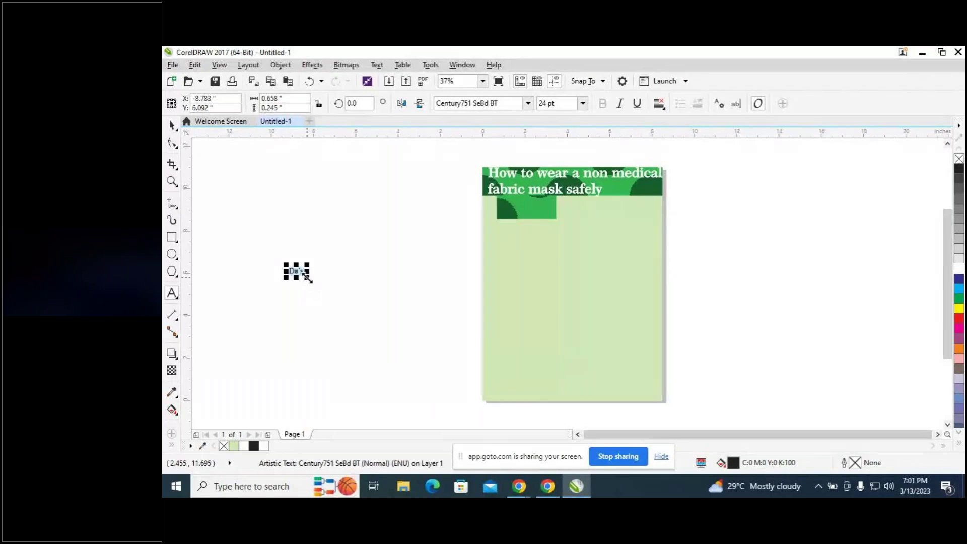
left_click_drag(307, 278, 359, 283)
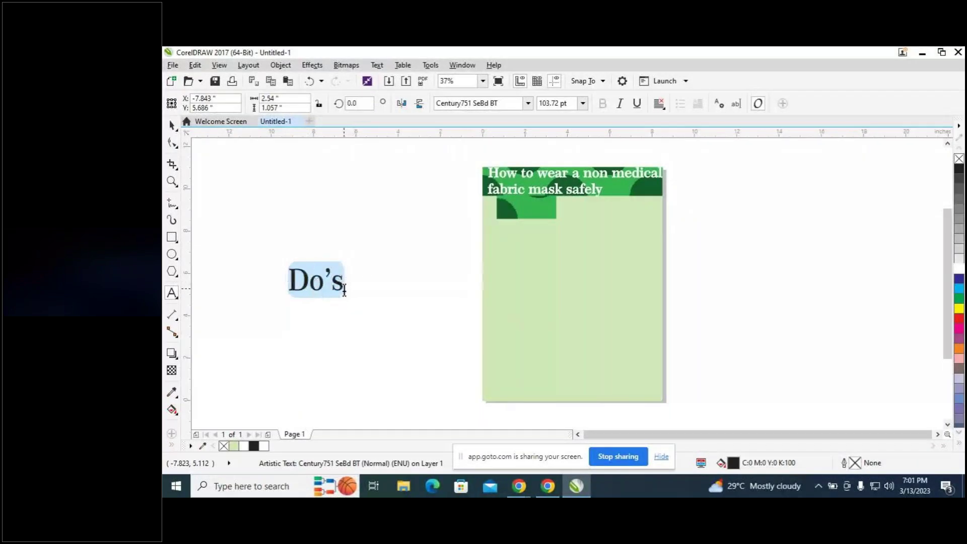
left_click(343, 283)
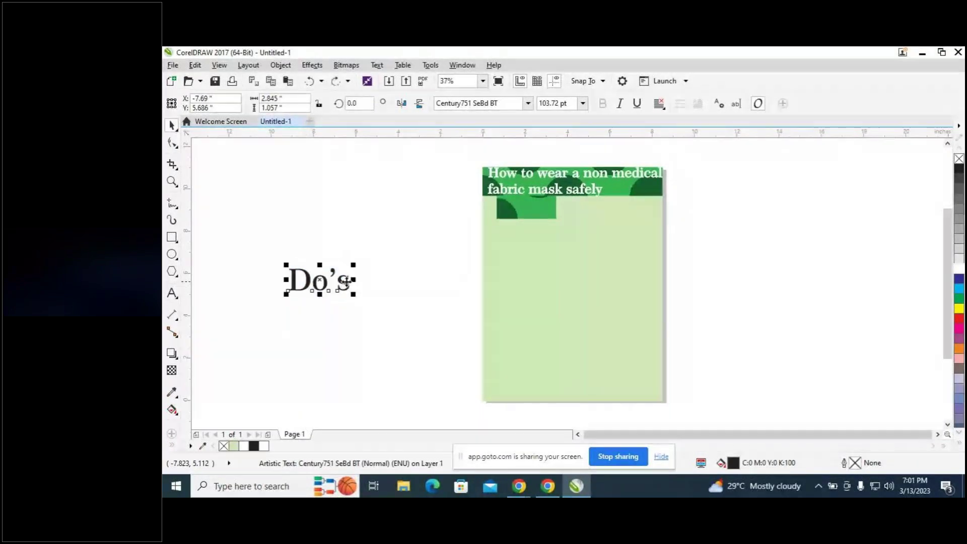
key("F8")
left_click(352, 280)
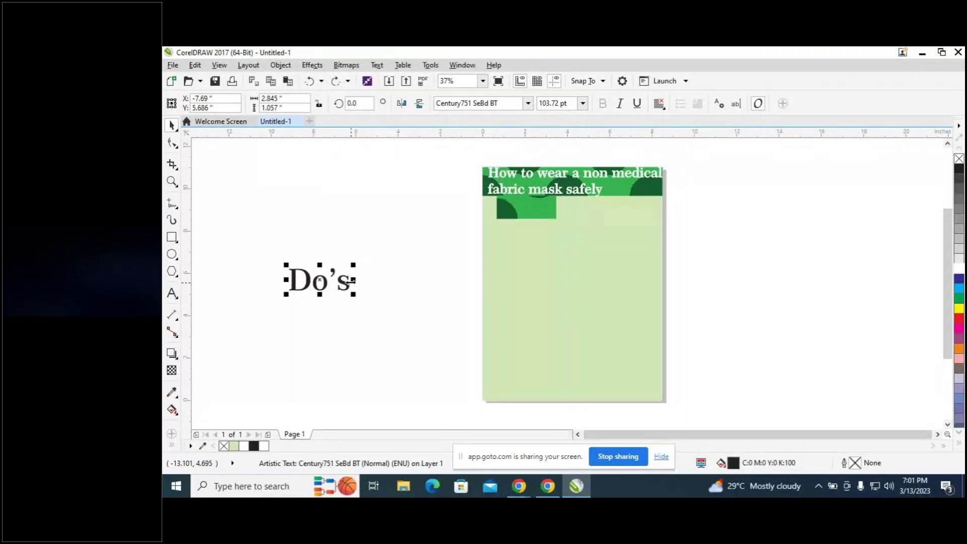
left_click_drag(353, 280, 283, 287)
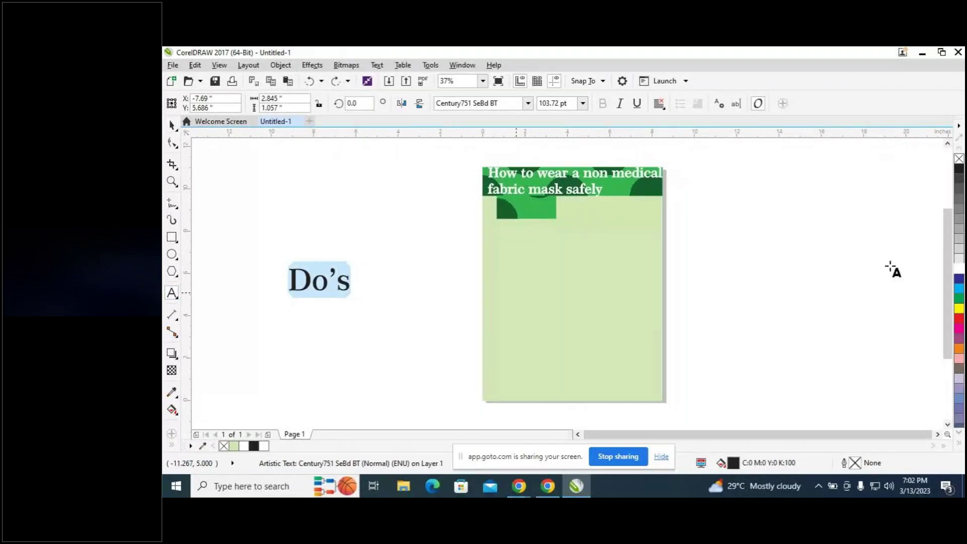
Make Do's white with a white outline, shrink it to about 62% and place it on the small green bar.
left_click(960, 268)
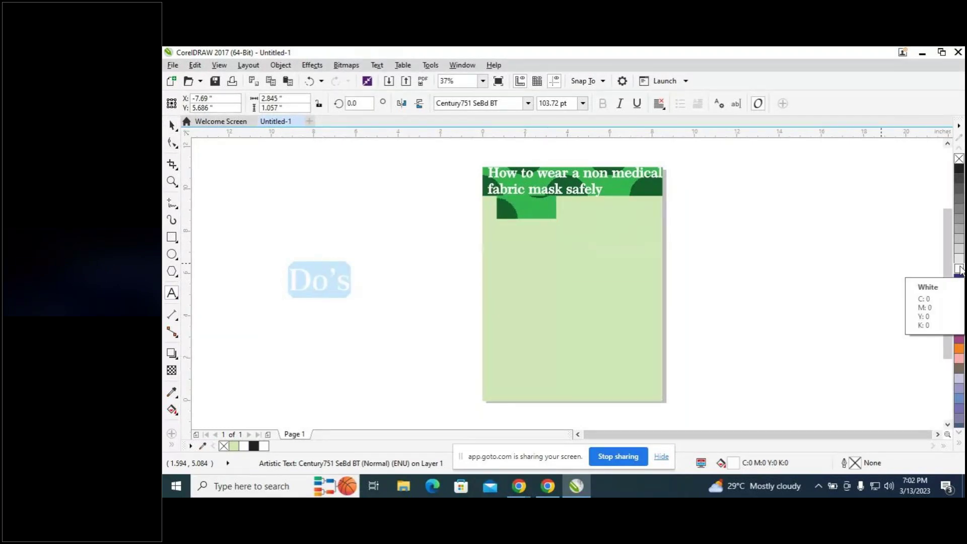
right_click(960, 268)
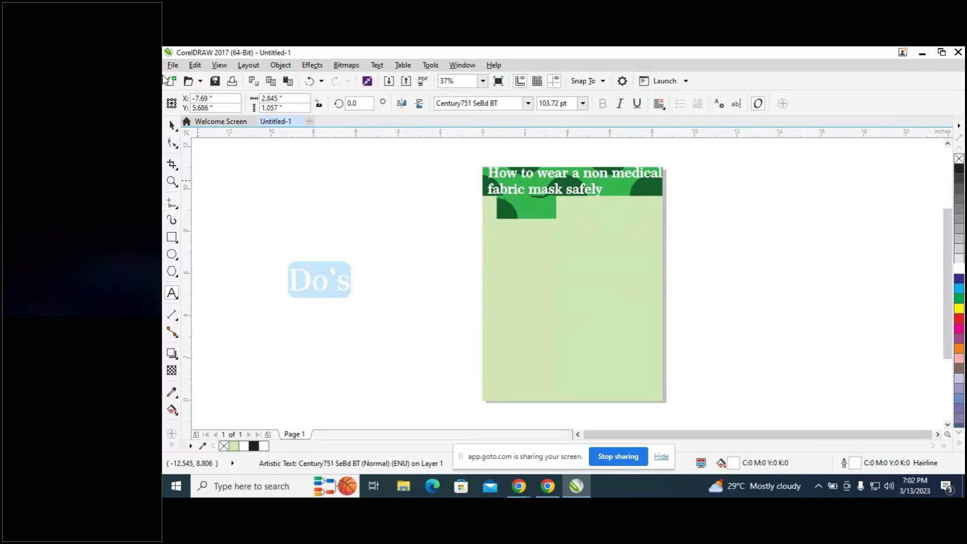
left_click(175, 124)
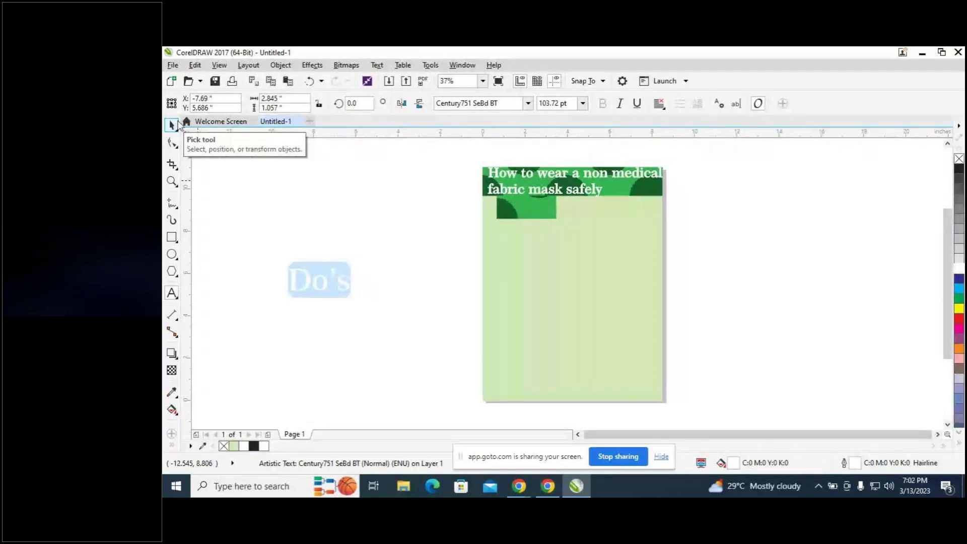
left_click(325, 287)
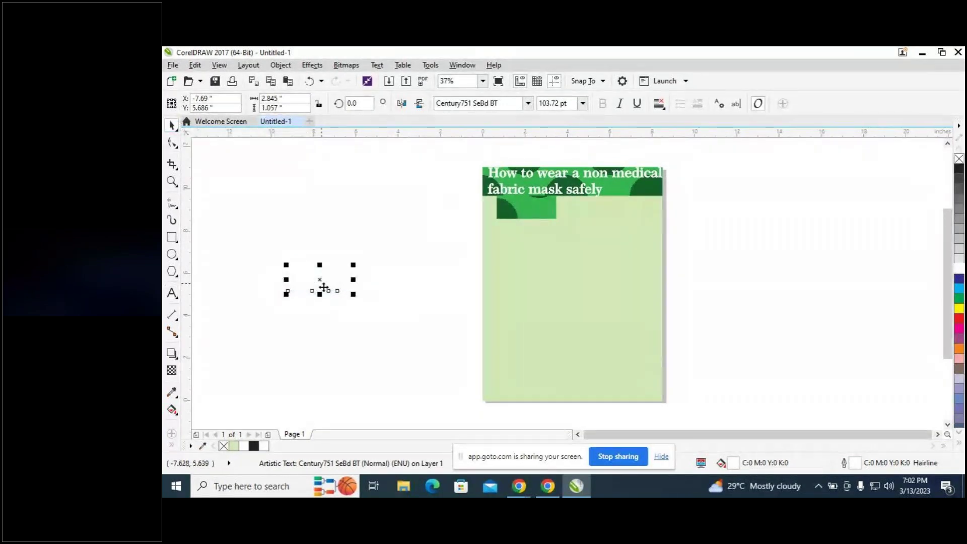
left_click_drag(352, 296, 351, 291)
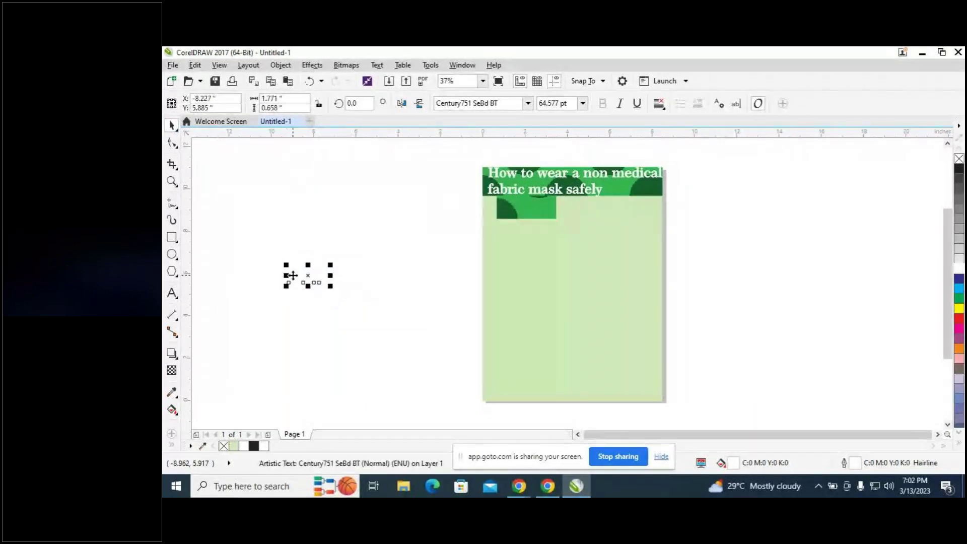
left_click_drag(307, 276, 526, 208)
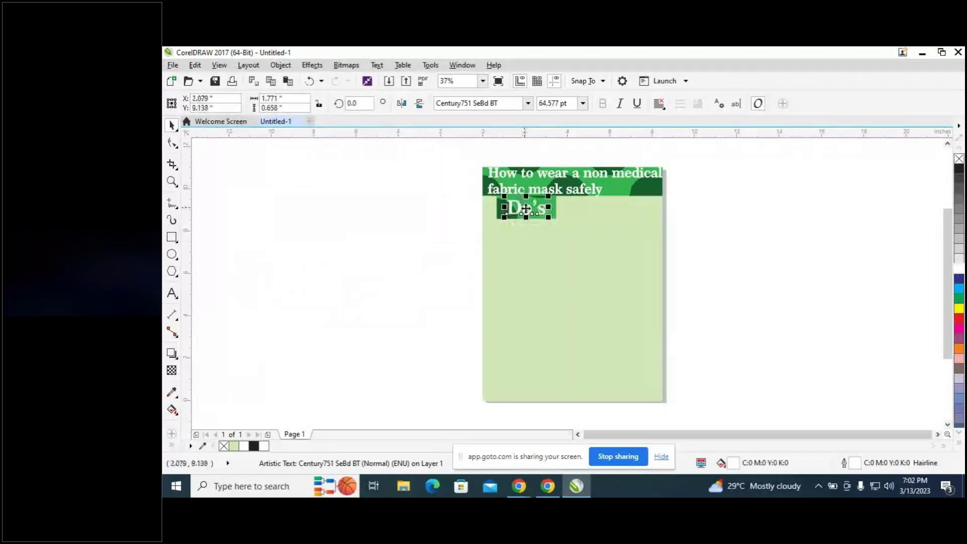
left_click(750, 236)
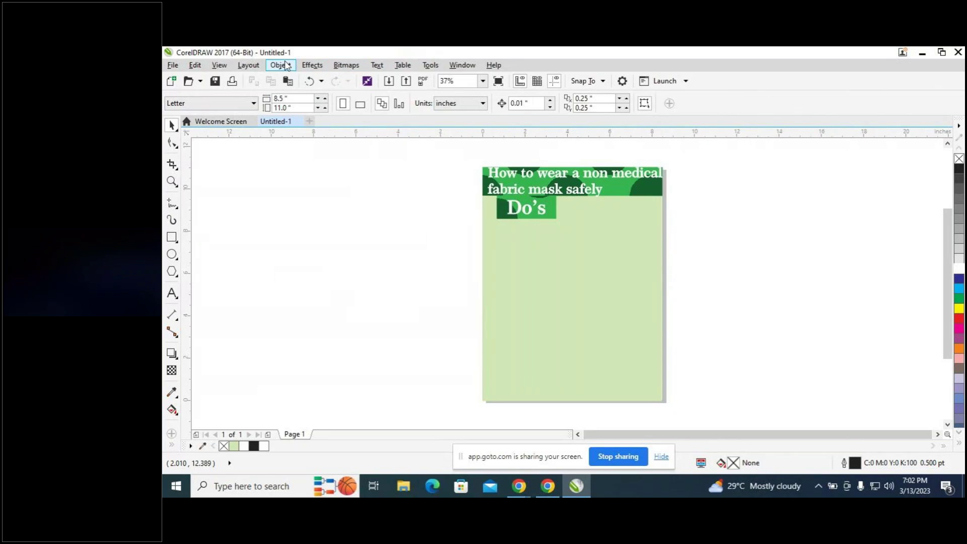
left_click(308, 67)
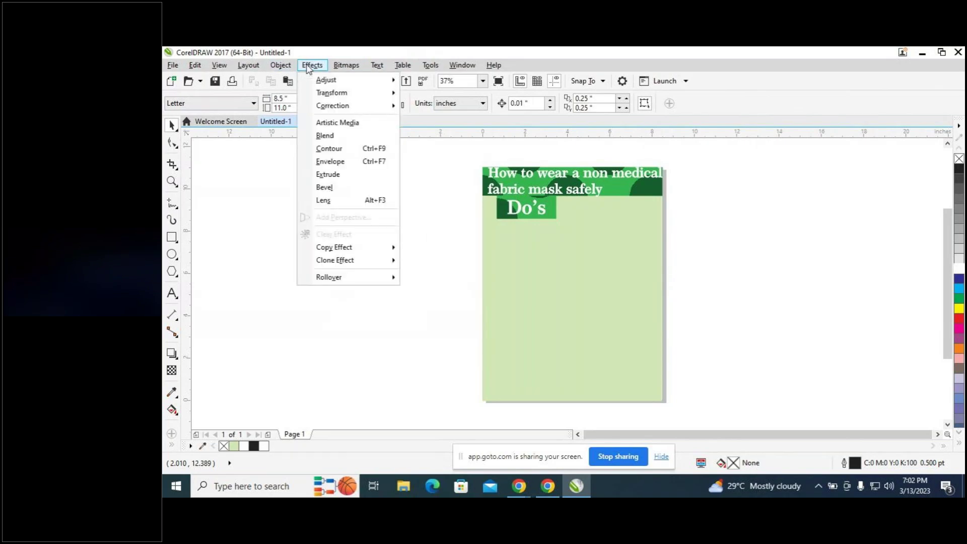
Open Artistic Media, pick the teardrop stroke and draw three teardrop strokes on the page.
left_click(355, 124)
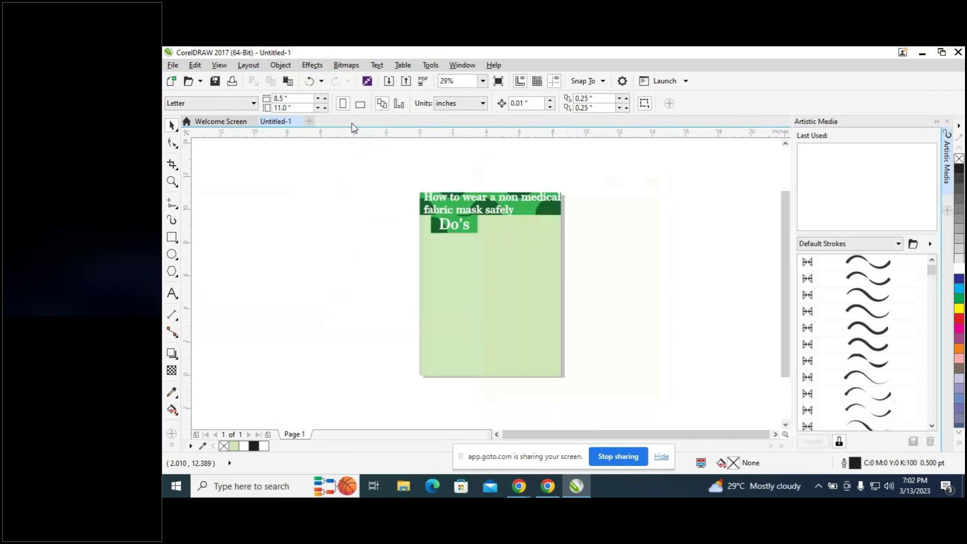
mouse_move(931, 271)
left_mouse_down()
mouse_move(935, 313)
mouse_move(933, 283)
left_mouse_up()
left_click(864, 344)
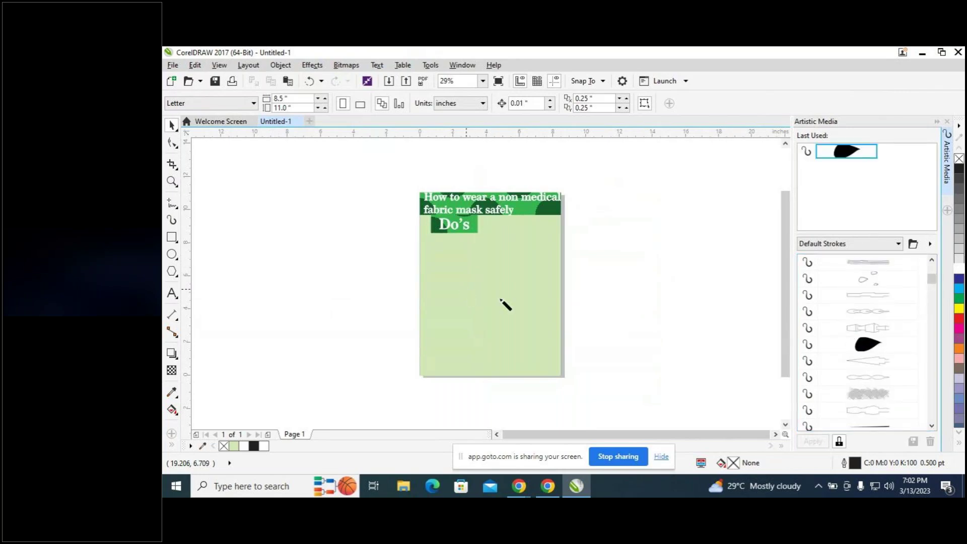
mouse_move(545, 296)
left_mouse_down()
mouse_move(463, 290)
mouse_move(472, 322)
left_mouse_up()
mouse_move(526, 272)
left_mouse_down()
mouse_move(537, 323)
mouse_move(463, 347)
left_mouse_up()
left_click_drag(513, 286, 496, 332)
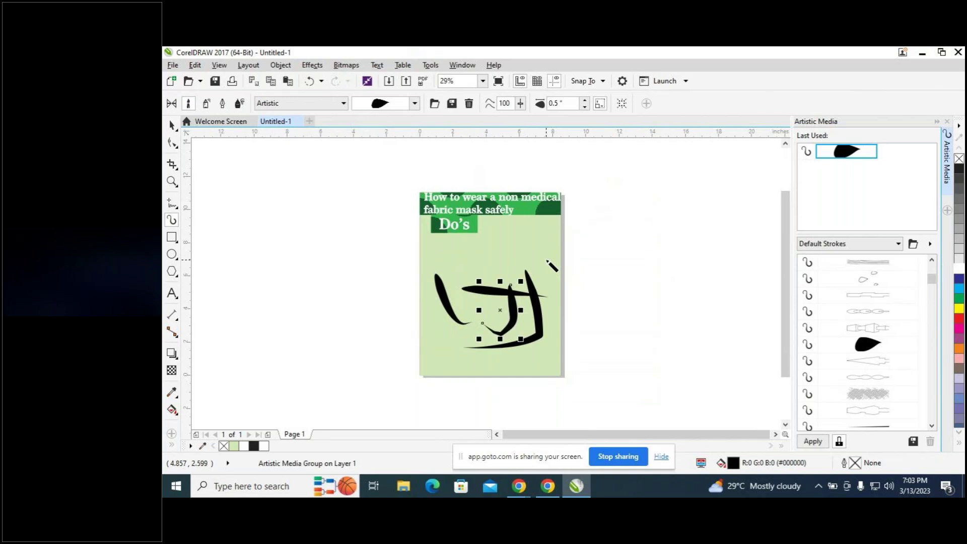
Undo the teardrop strokes and browse the Artistic Media stroke categories.
key("ctrl+z")
key("ctrl+z")
key("ctrl+z")
key("Escape")
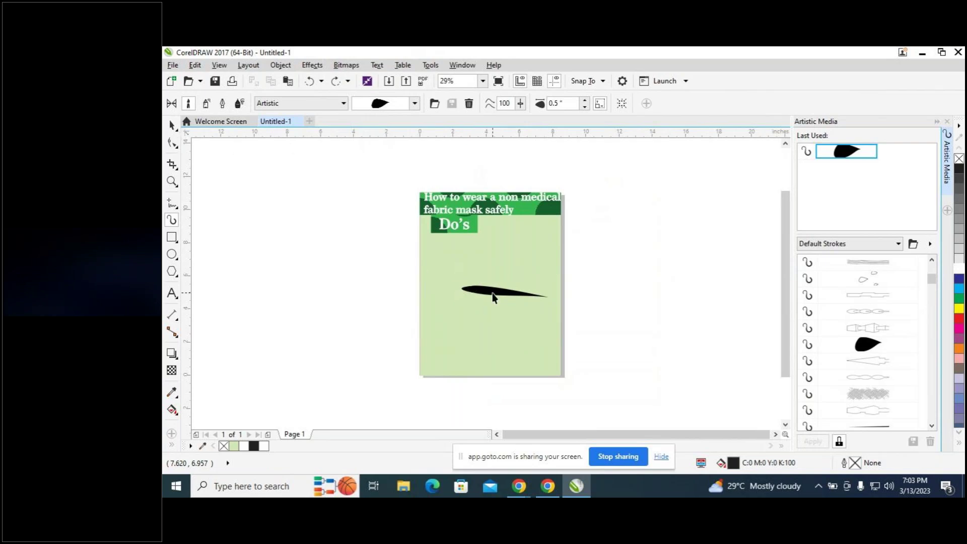
key("space")
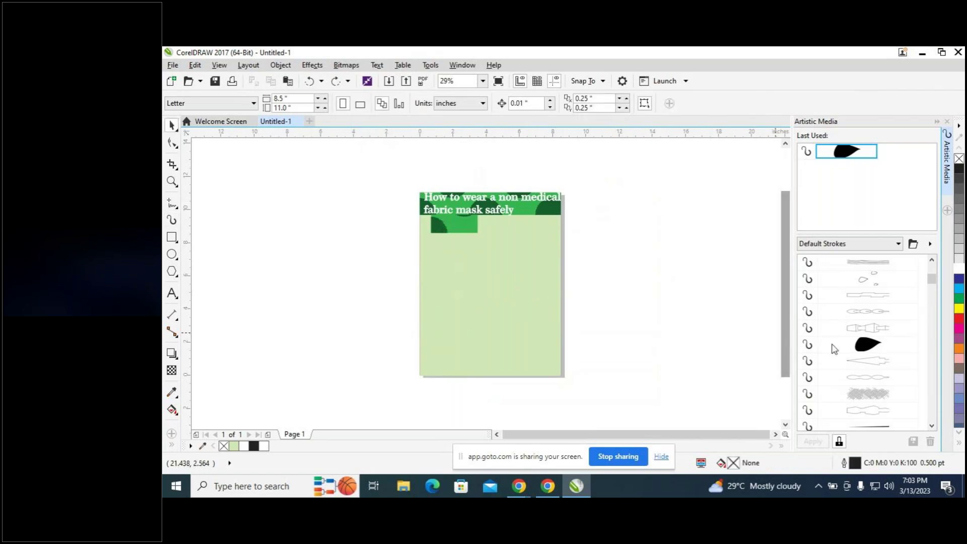
scroll(887, 352, "down", 1)
scroll(902, 355, "down", 5)
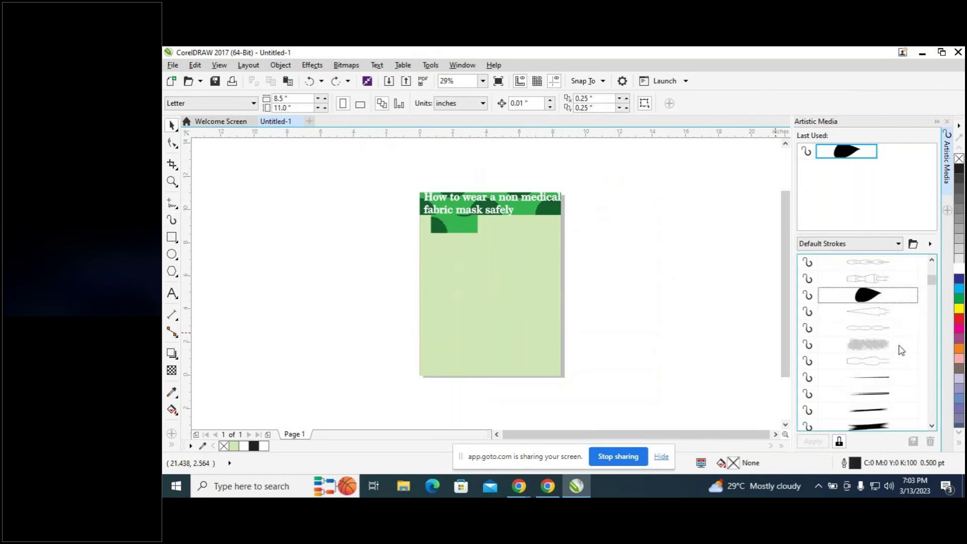
scroll(899, 337, "down", 6)
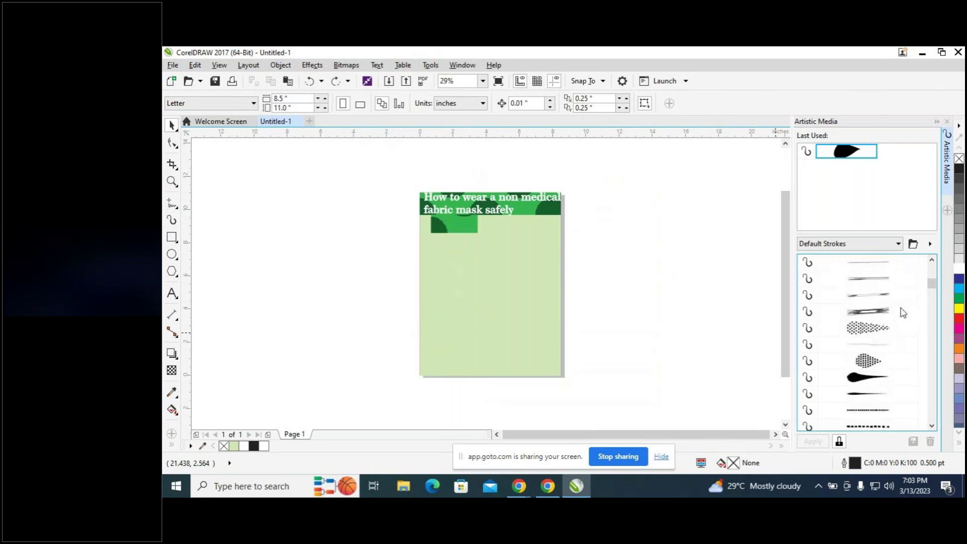
left_click(896, 246)
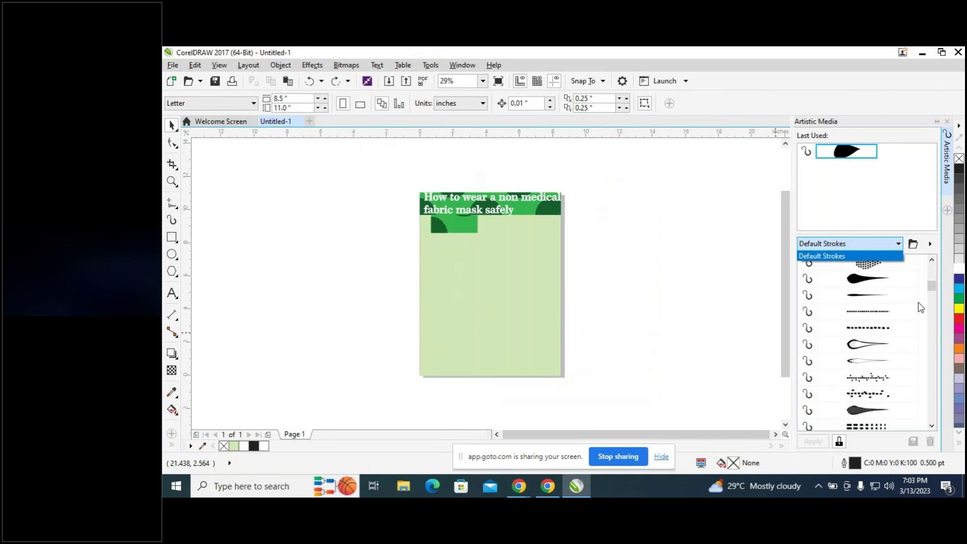
left_click(935, 318)
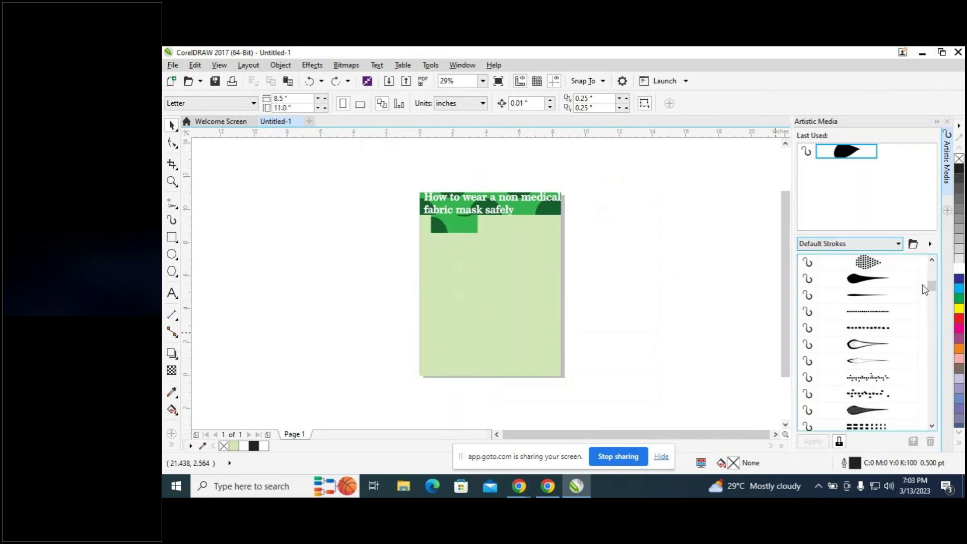
left_click_drag(932, 287, 932, 308)
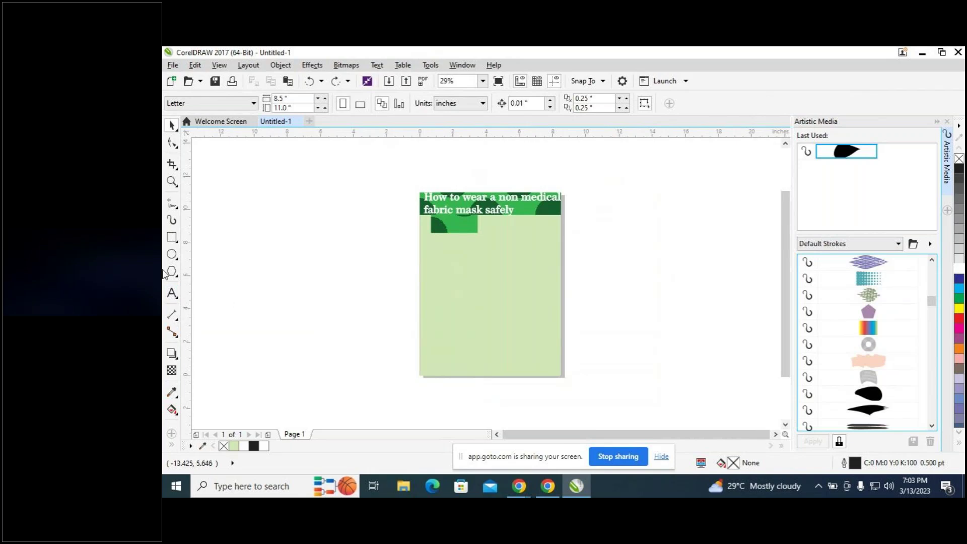
Add a new text label and set its font to Century751 SeBd BT.
key("F8")
left_click(291, 301)
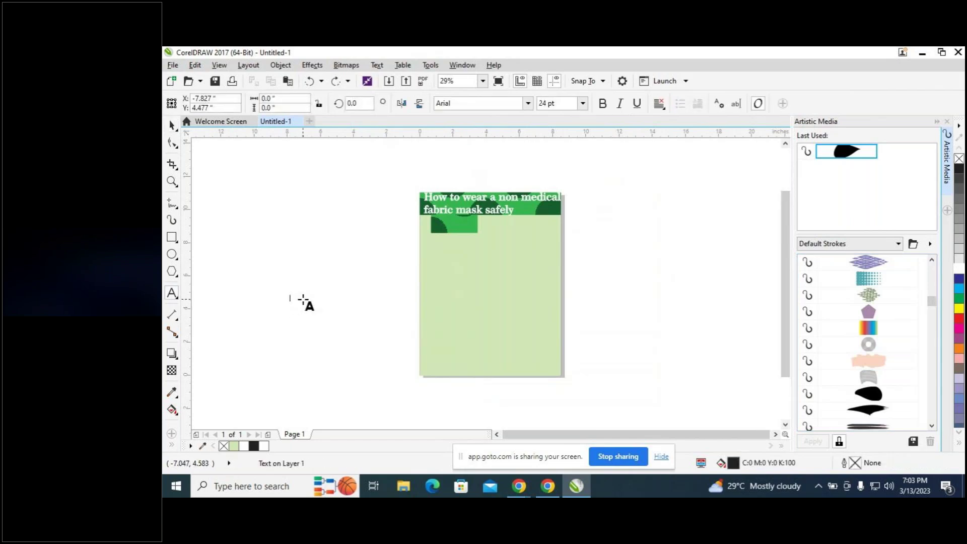
type("DO")
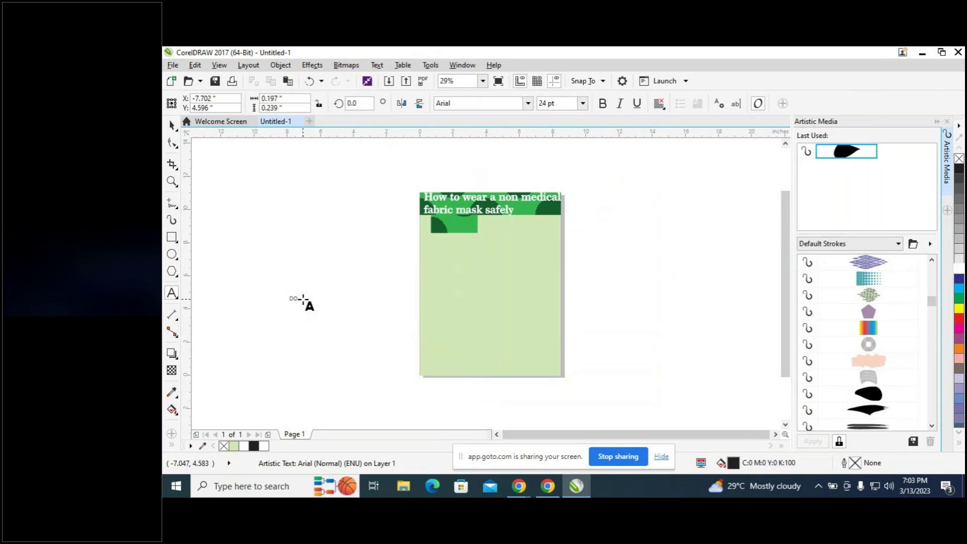
type(" NOT")
left_click_drag(303, 299, 304, 299)
left_click(528, 103)
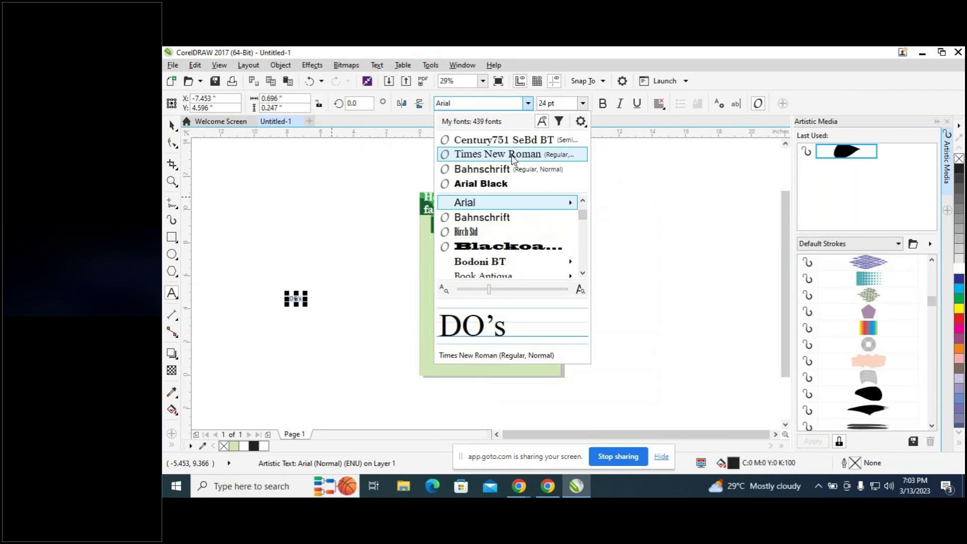
left_click(504, 140)
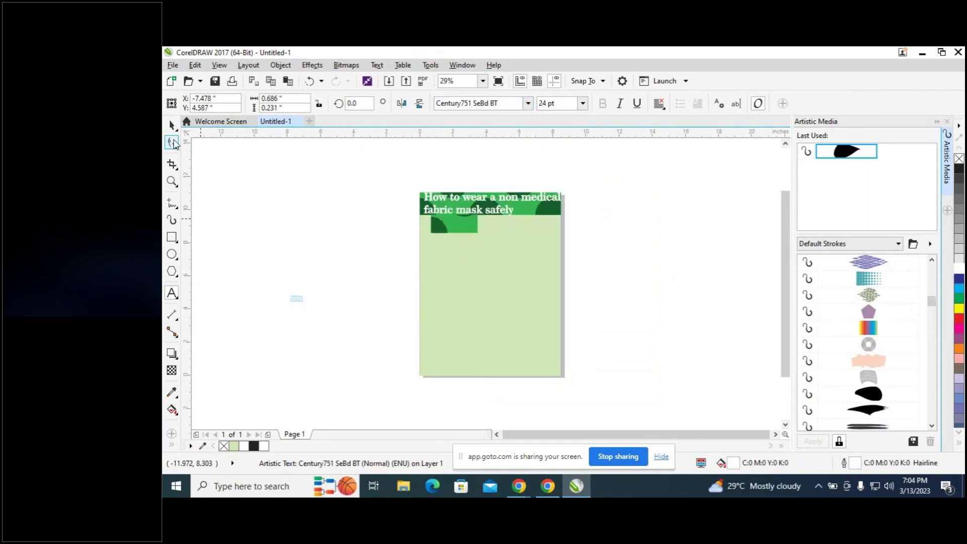
Enlarge the DO's label to 62.651 pt and place it inside the dark green box.
left_click(172, 125)
left_click(296, 299)
left_click_drag(306, 302, 451, 224)
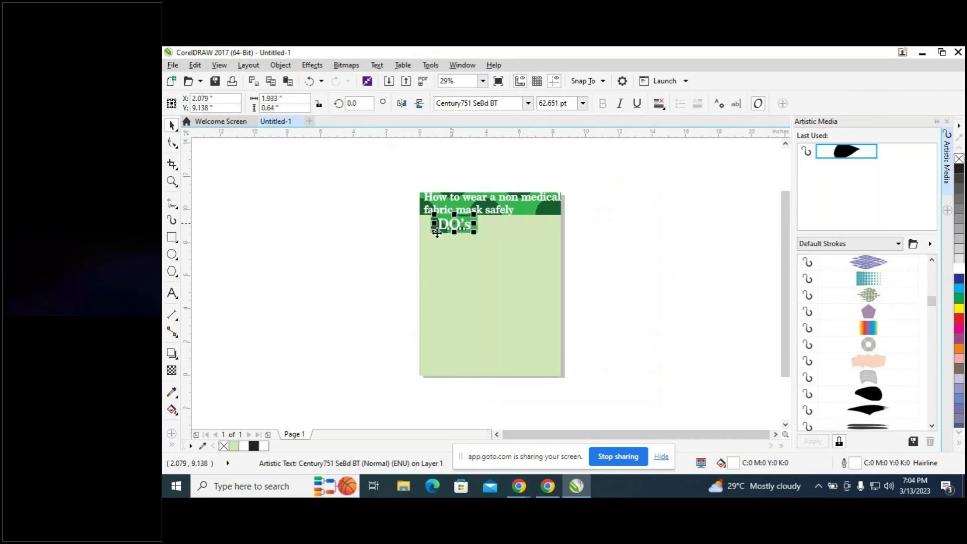
left_click(373, 279)
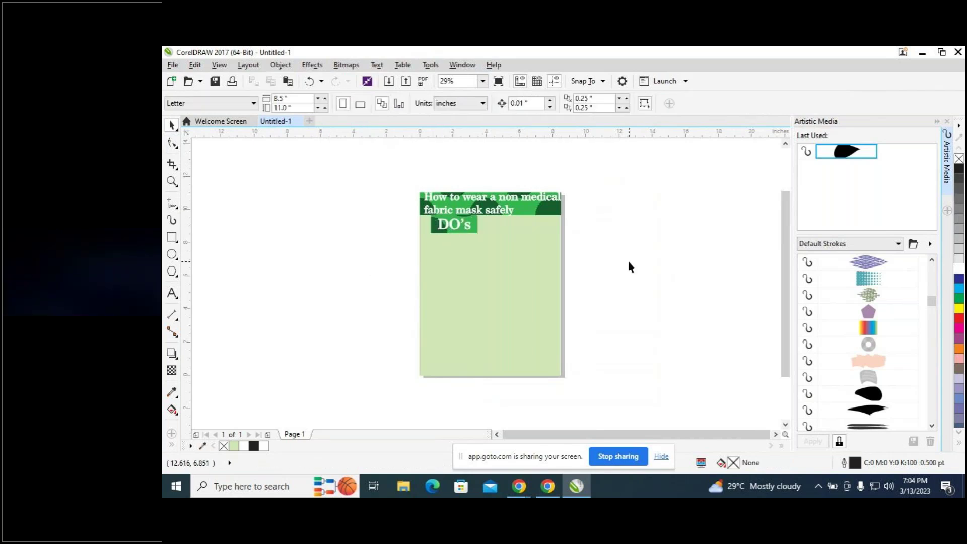
Scroll through the Default Strokes list and select the pastel flower stroke.
scroll(883, 345, "up", 3)
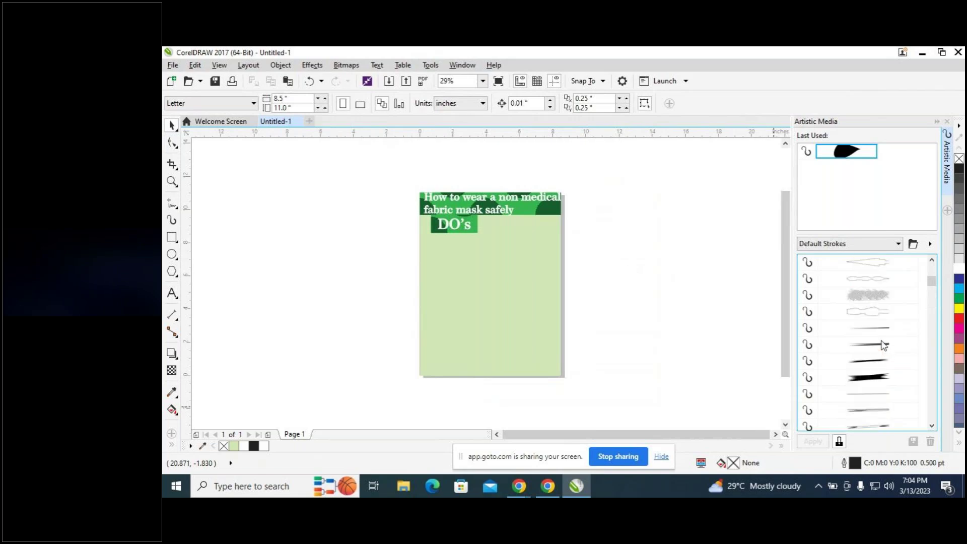
scroll(883, 345, "up", 1)
scroll(879, 343, "down", 4)
scroll(879, 341, "down", 4)
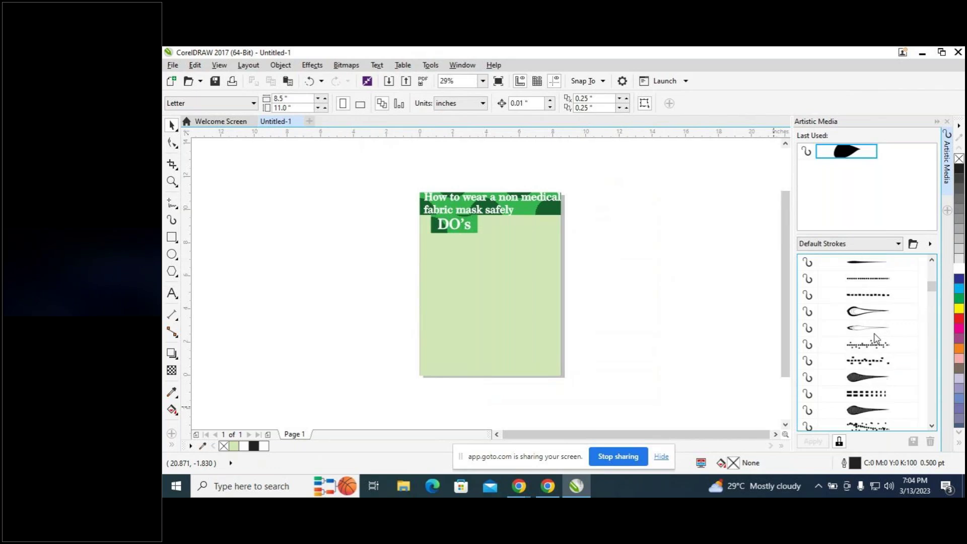
scroll(874, 336, "down", 4)
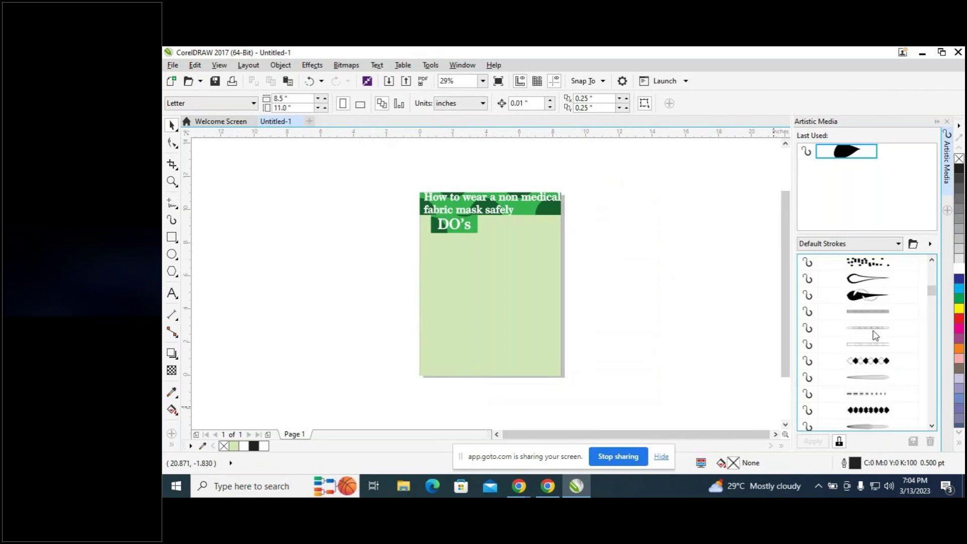
scroll(875, 334, "down", 3)
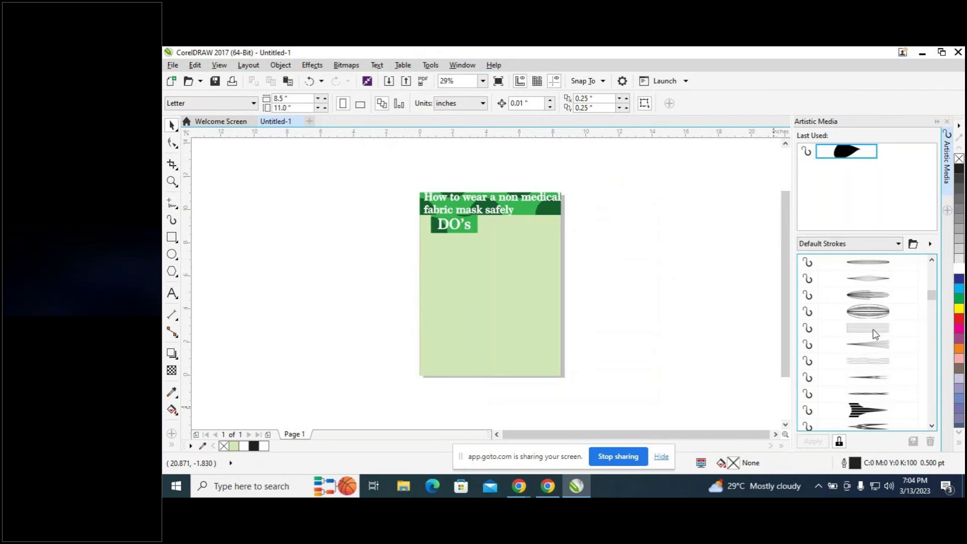
scroll(876, 335, "down", 4)
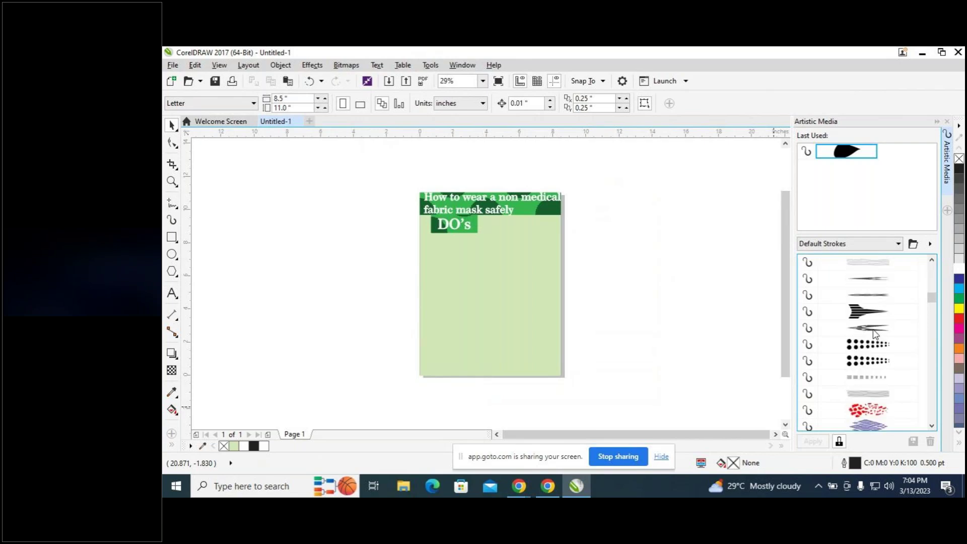
scroll(876, 333, "down", 5)
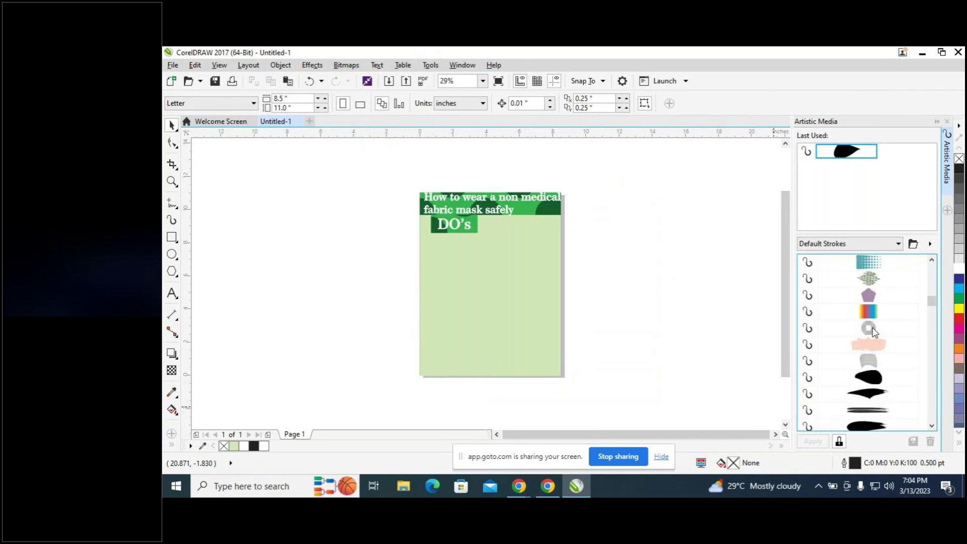
scroll(874, 332, "down", 3)
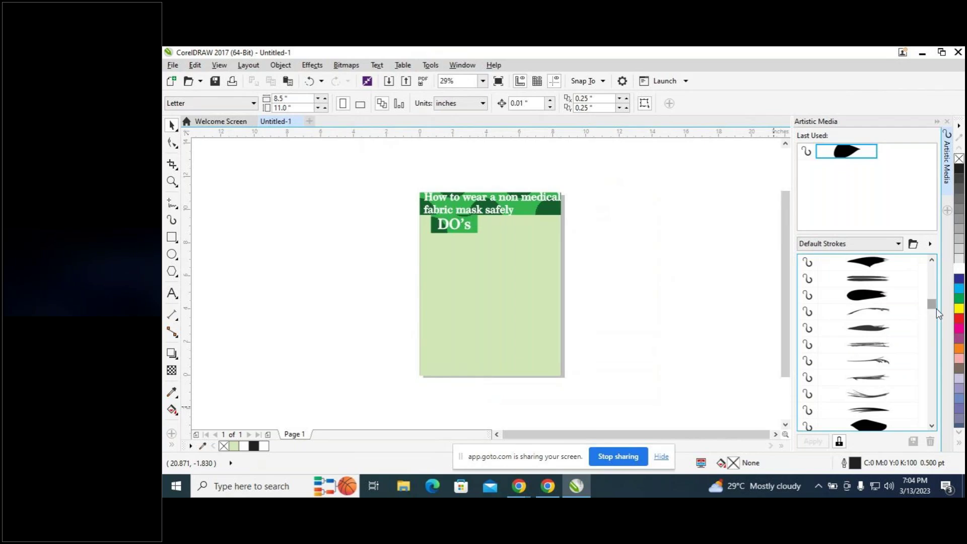
scroll(947, 364, "down", 5)
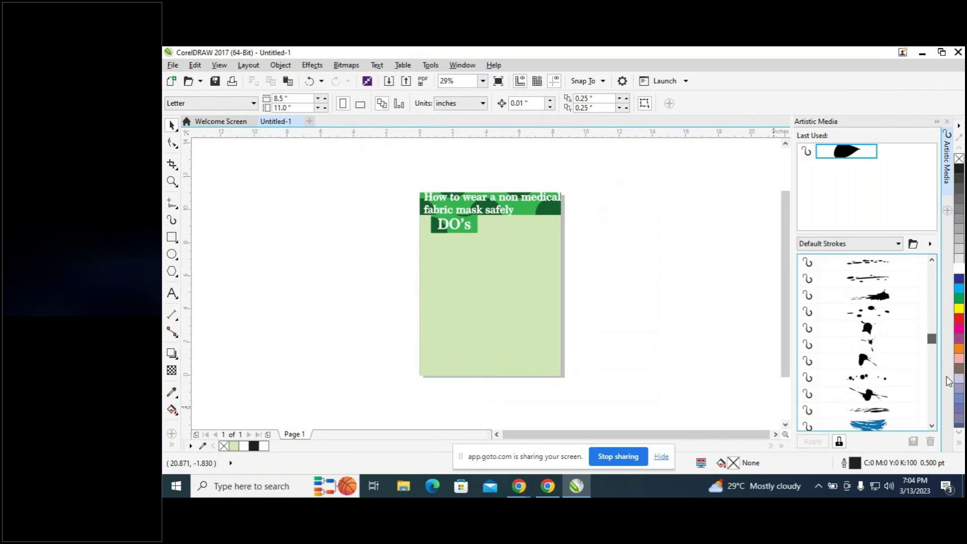
scroll(872, 384, "down", 10)
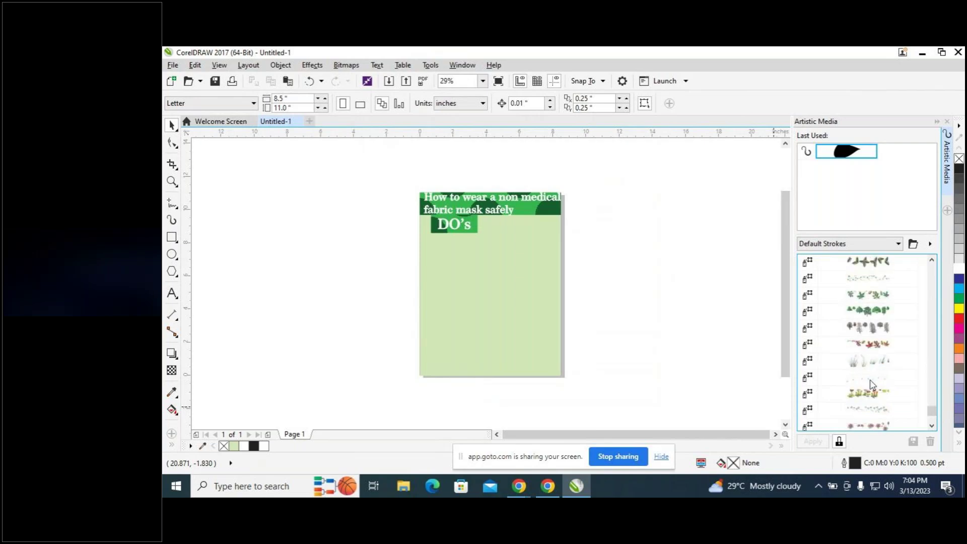
scroll(867, 351, "up", 2)
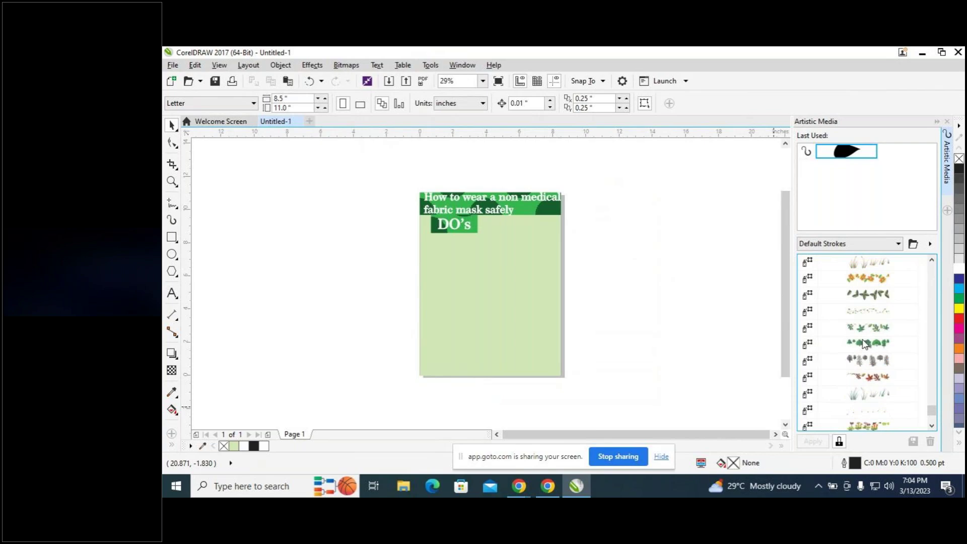
scroll(862, 339, "up", 1)
scroll(861, 338, "up", 1)
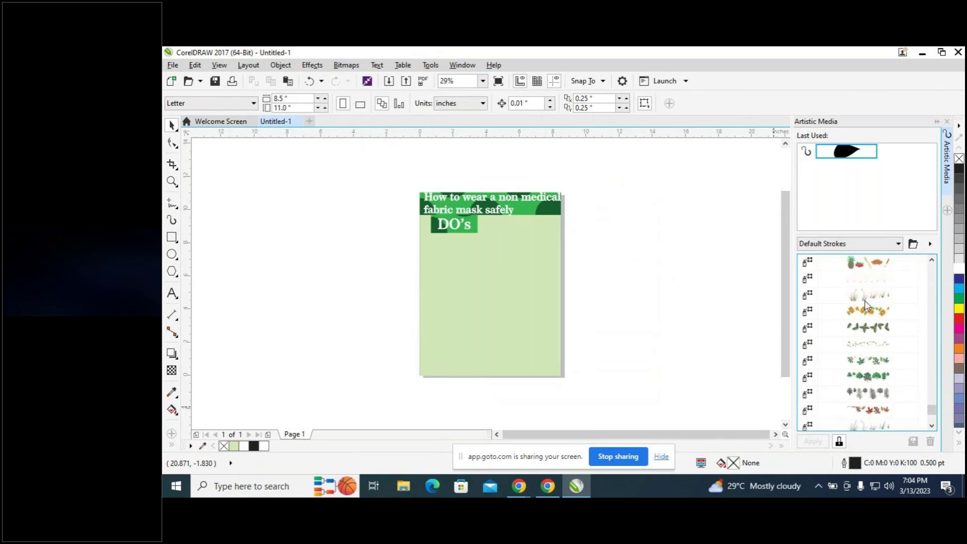
scroll(868, 305, "up", 1)
scroll(858, 286, "up", 1)
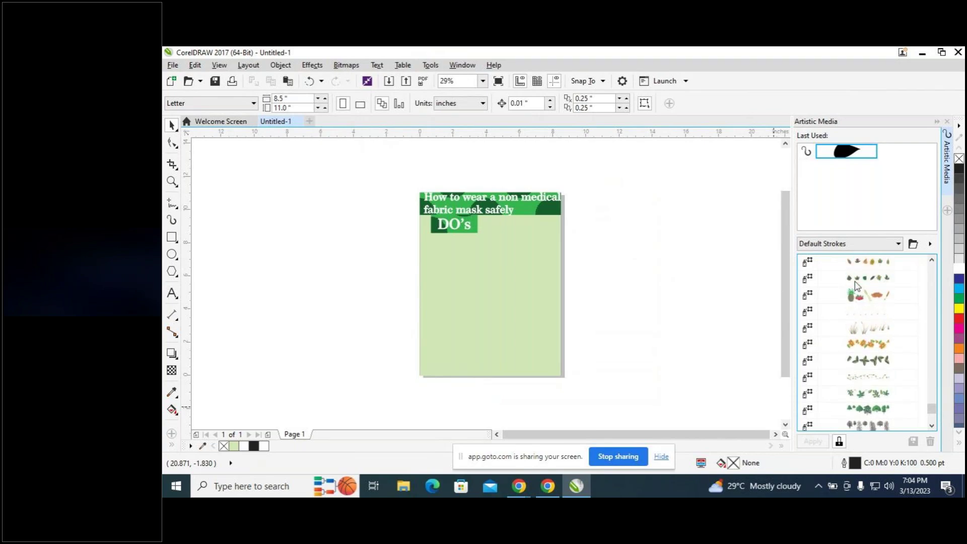
scroll(857, 286, "up", 1)
scroll(857, 286, "up", 2)
left_click(887, 280)
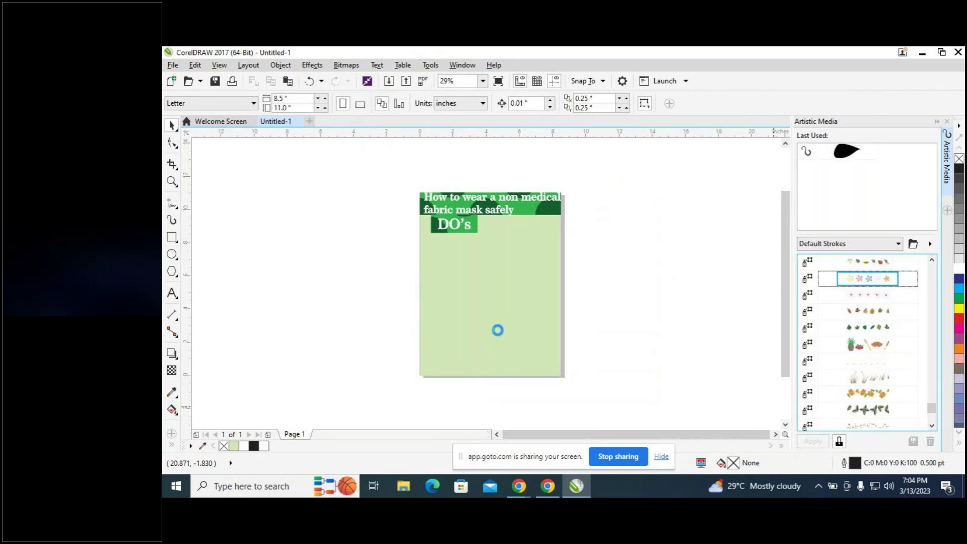
left_click(866, 298)
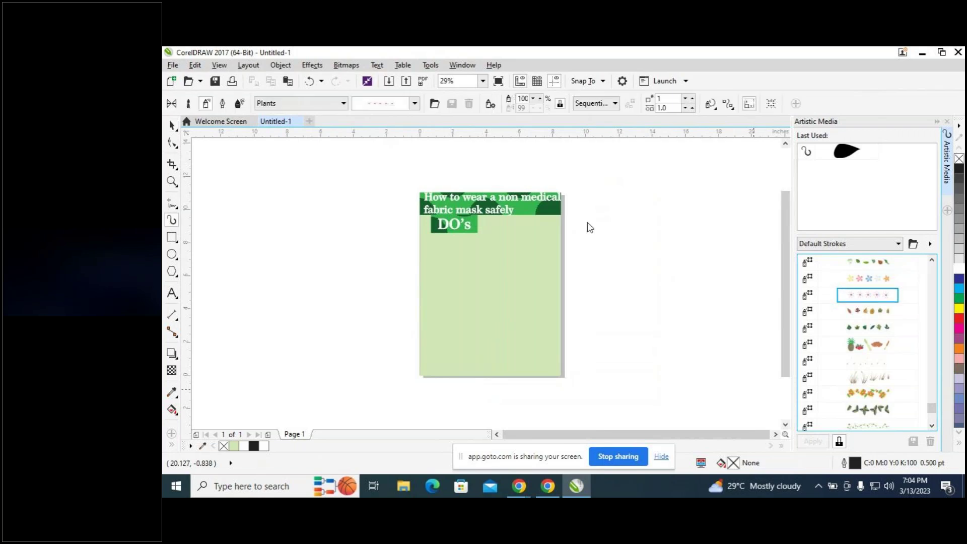
mouse_move(552, 240)
left_mouse_down()
mouse_move(560, 308)
mouse_move(548, 340)
mouse_move(519, 360)
mouse_move(483, 367)
mouse_move(456, 340)
mouse_move(456, 282)
left_mouse_up()
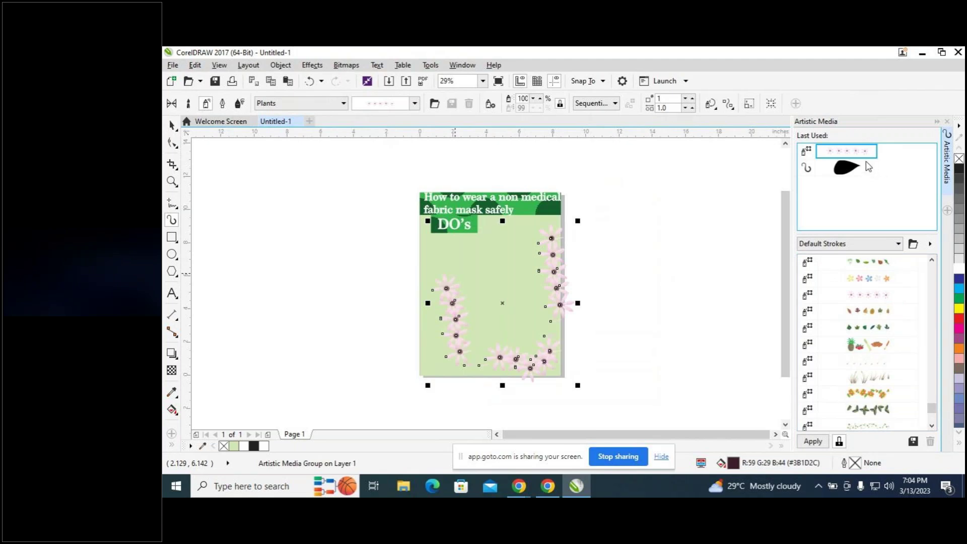
key("Delete")
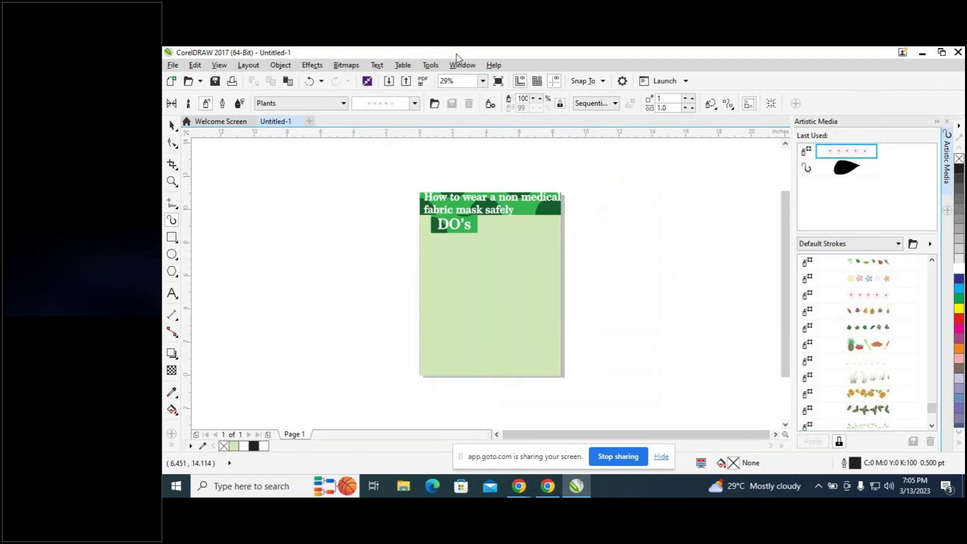
Close the Artistic Media docker and bring up the interactive effects flyout with Contour and Blend.
left_click(306, 66)
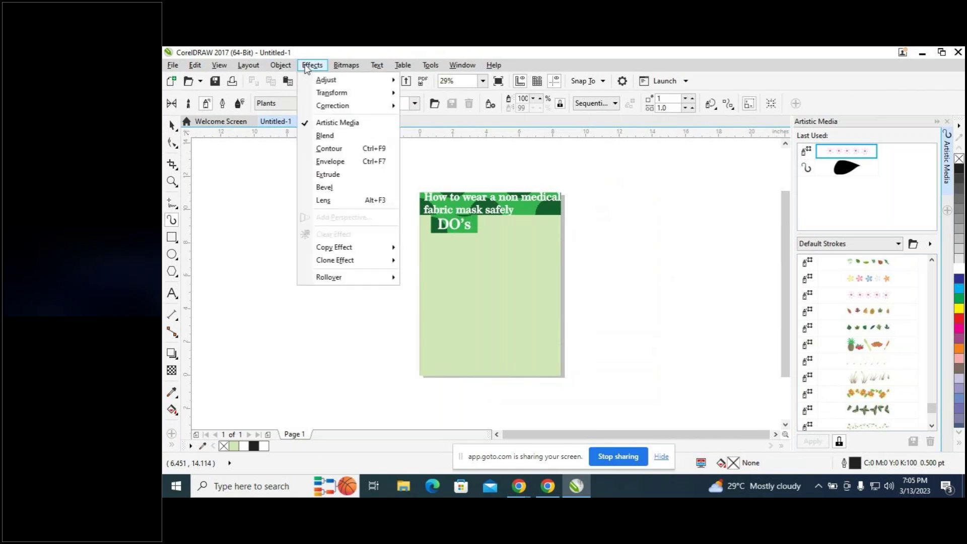
left_click(323, 123)
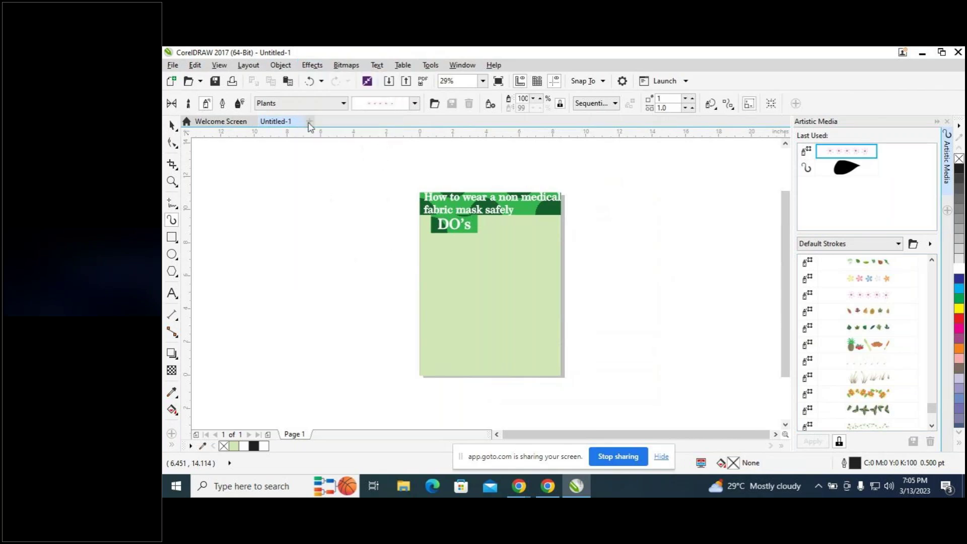
left_click(318, 71)
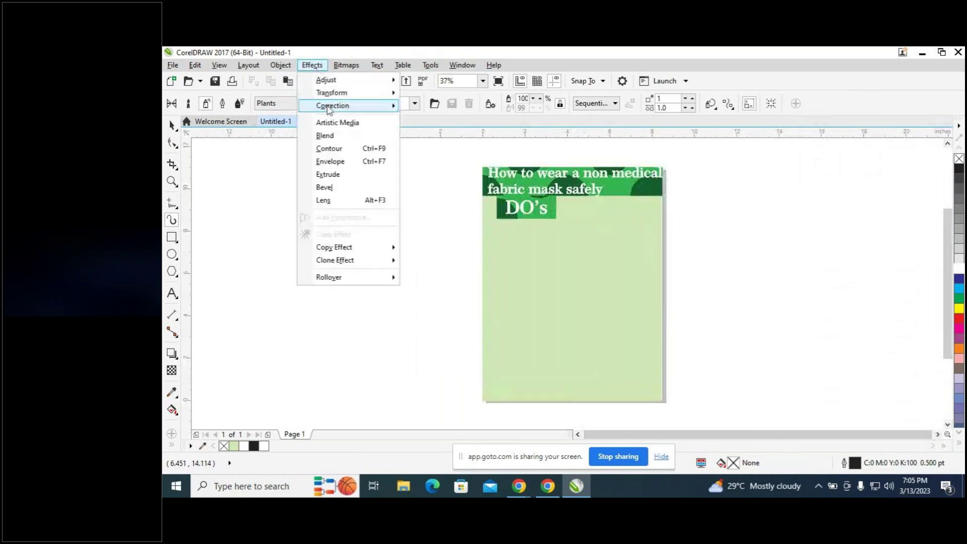
mouse_move(329, 108)
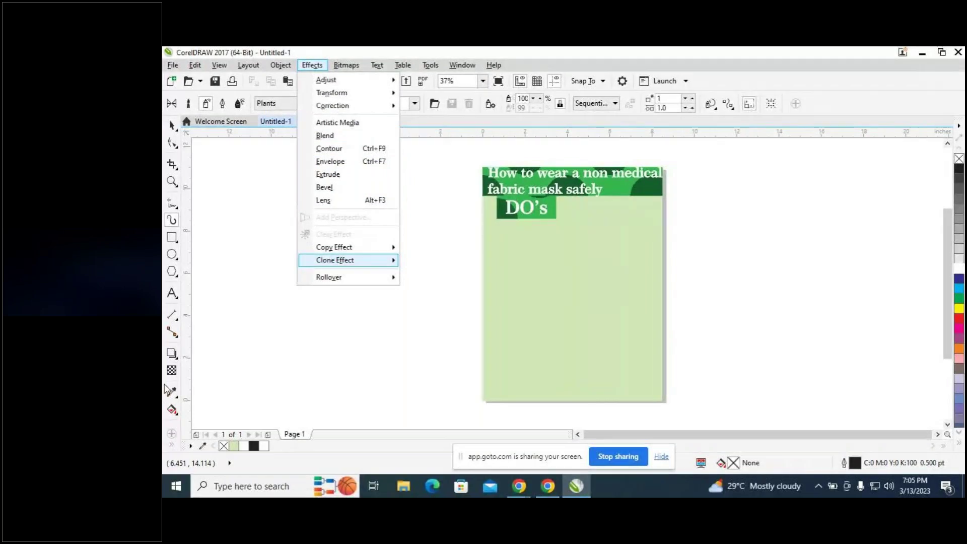
right_click(179, 360)
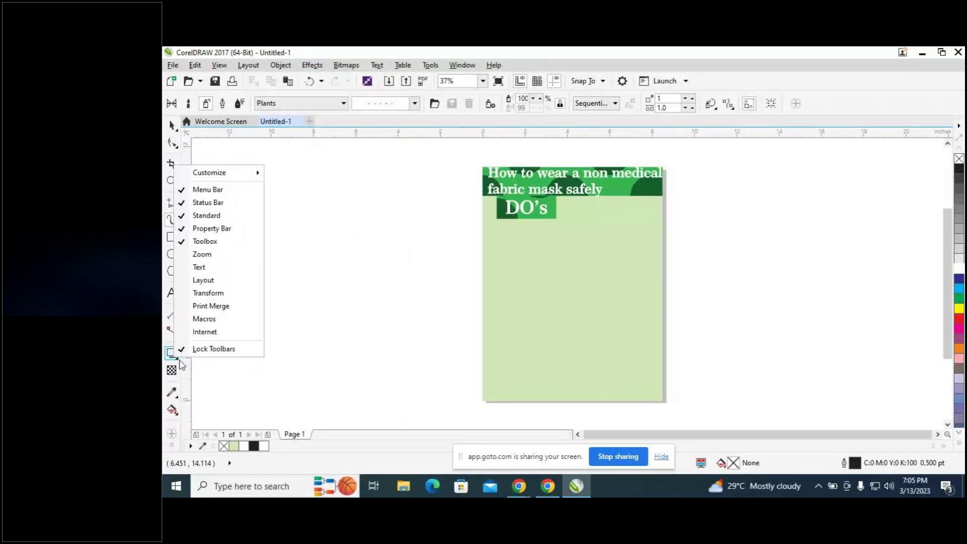
left_click(179, 359)
left_click(179, 357)
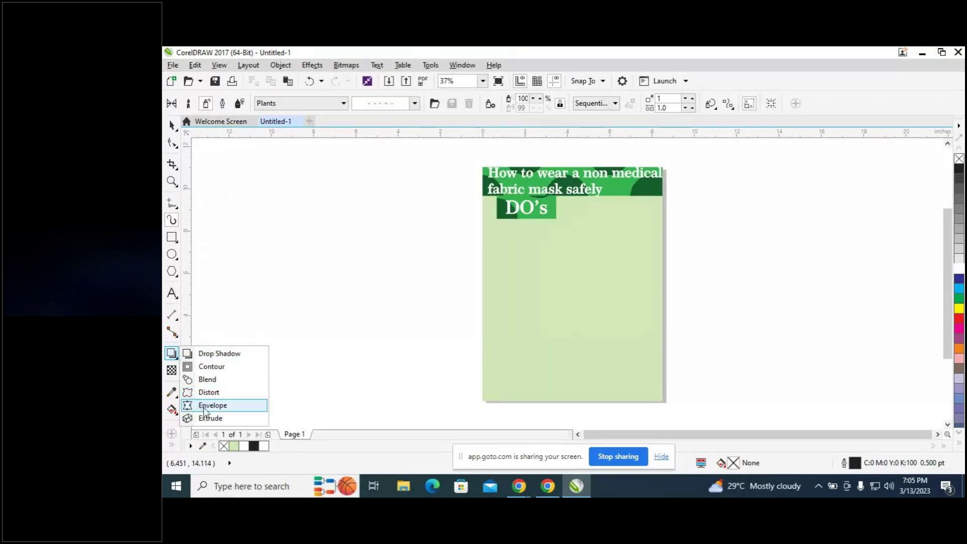
left_click(235, 369)
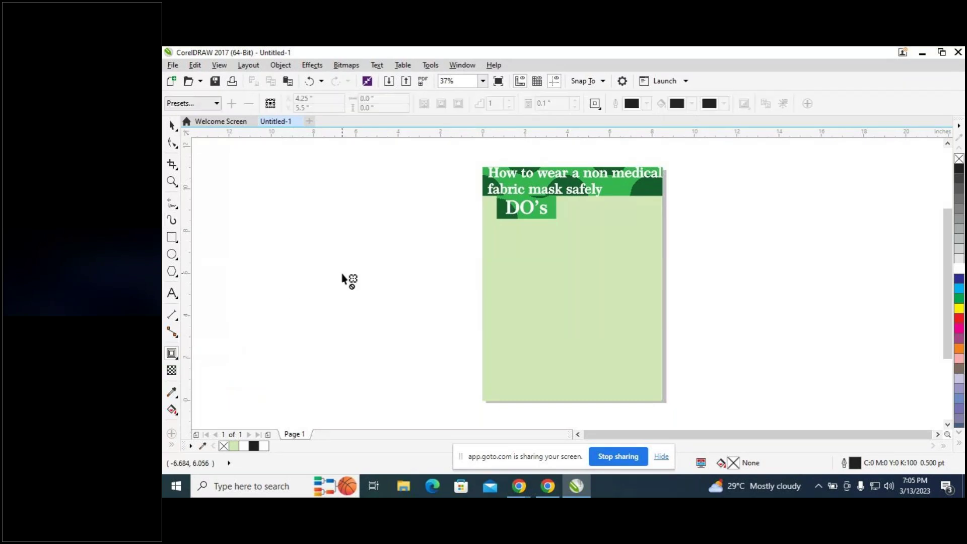
left_click(172, 237)
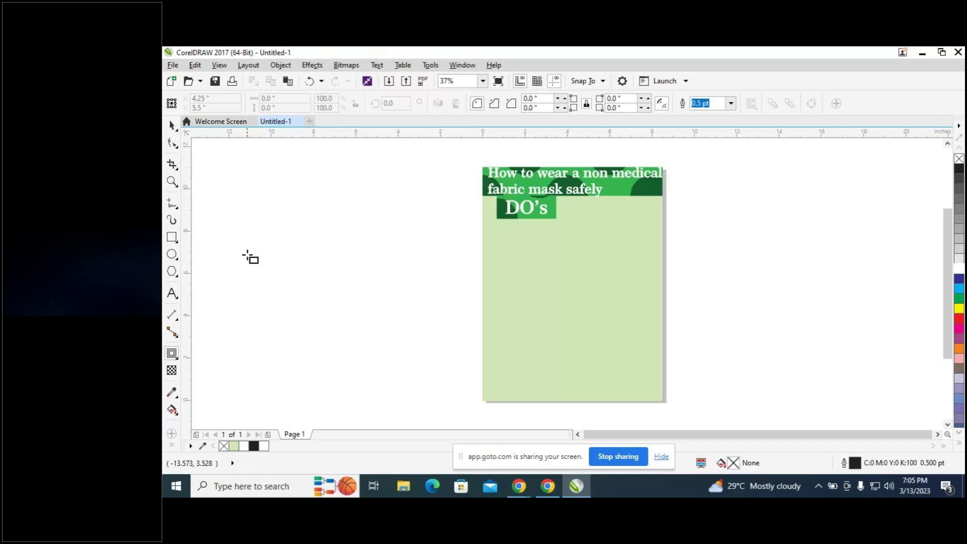
left_click_drag(247, 255, 301, 303)
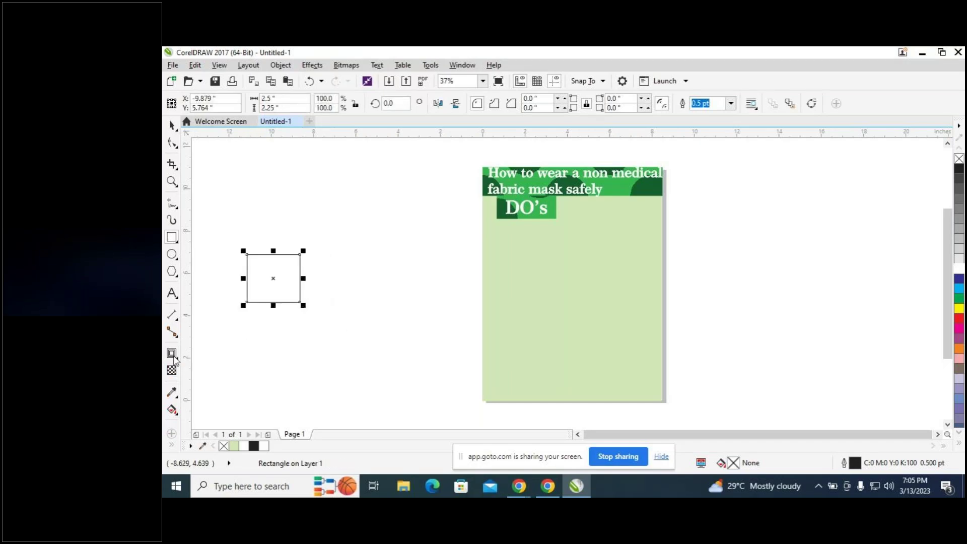
left_click(171, 353)
left_click_drag(269, 308, 296, 304)
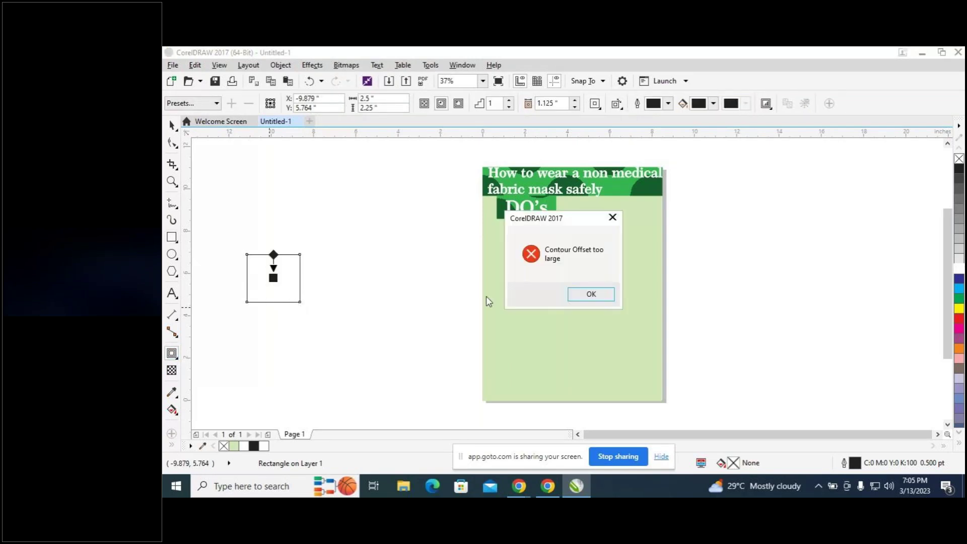
left_click(594, 296)
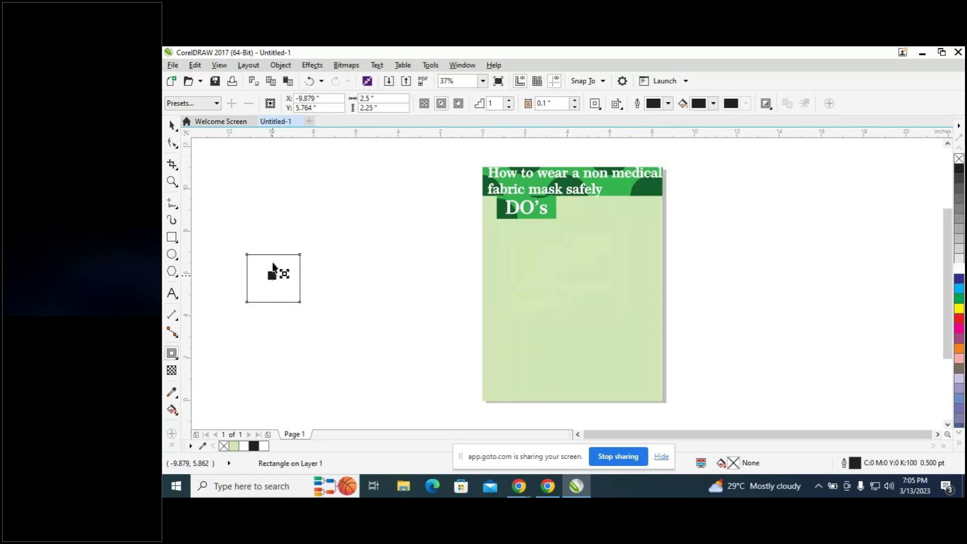
left_click_drag(274, 242, 301, 143)
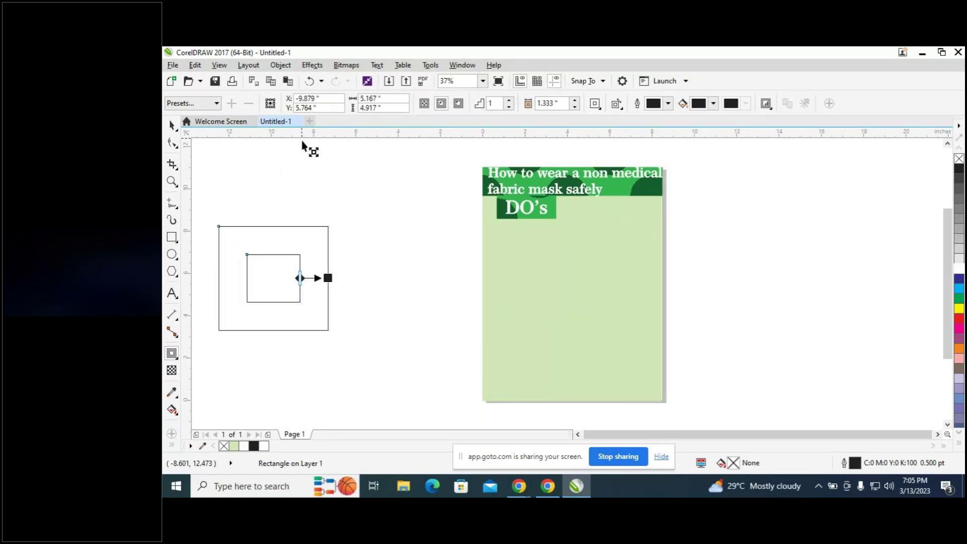
left_click(320, 278)
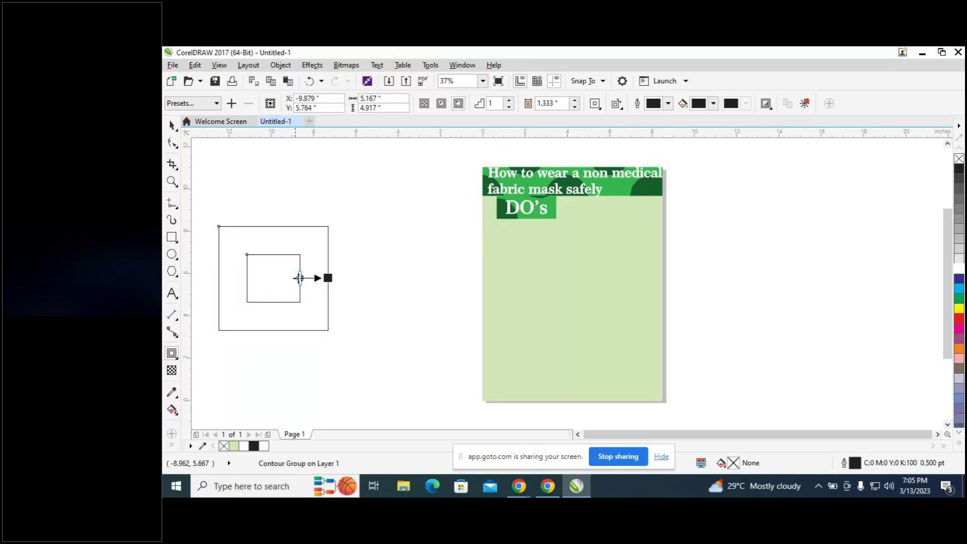
left_click_drag(300, 278, 307, 278)
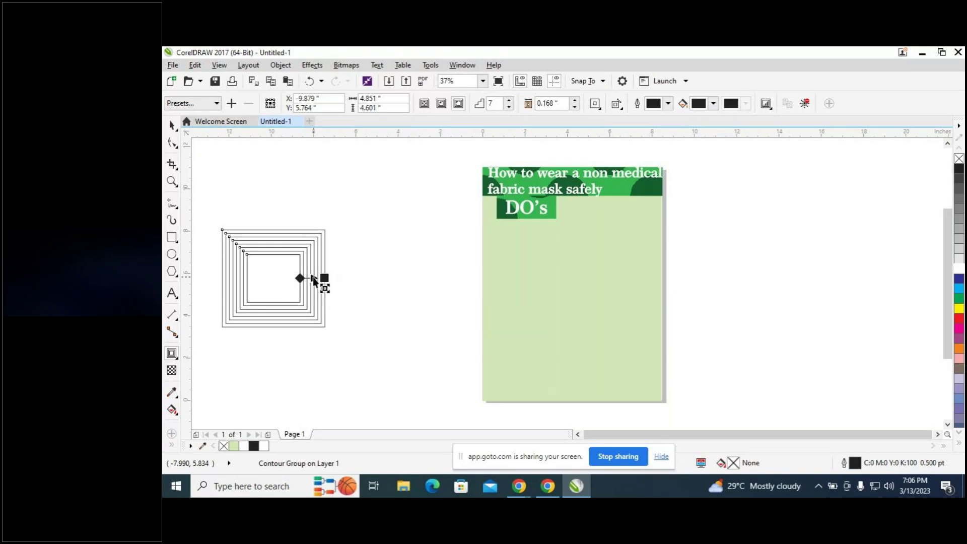
left_click(172, 125)
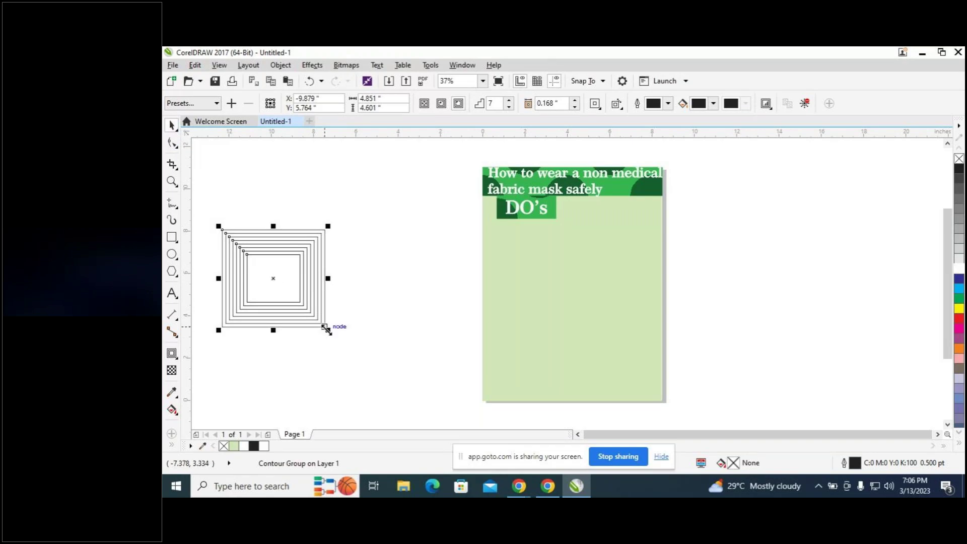
left_click_drag(327, 329, 354, 347)
left_click_drag(331, 307, 378, 254)
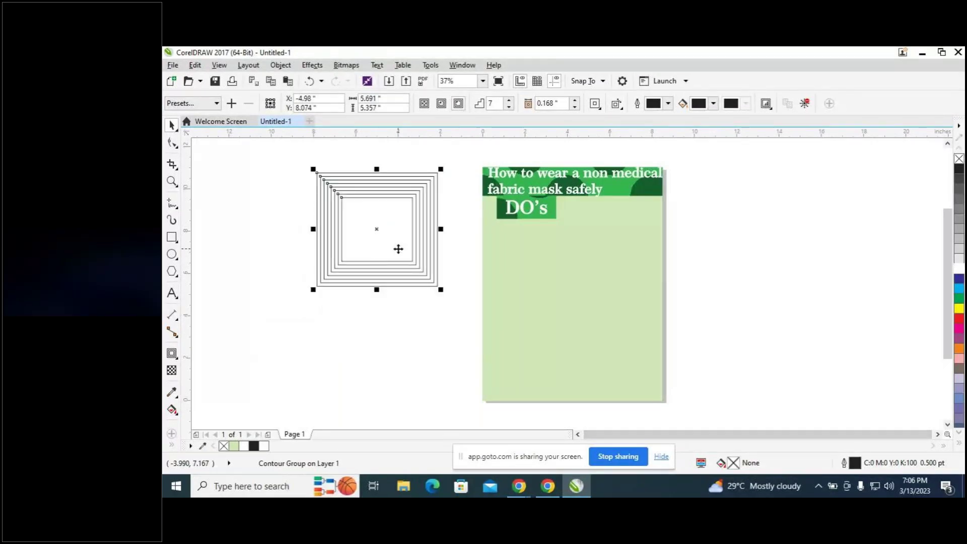
key("Delete")
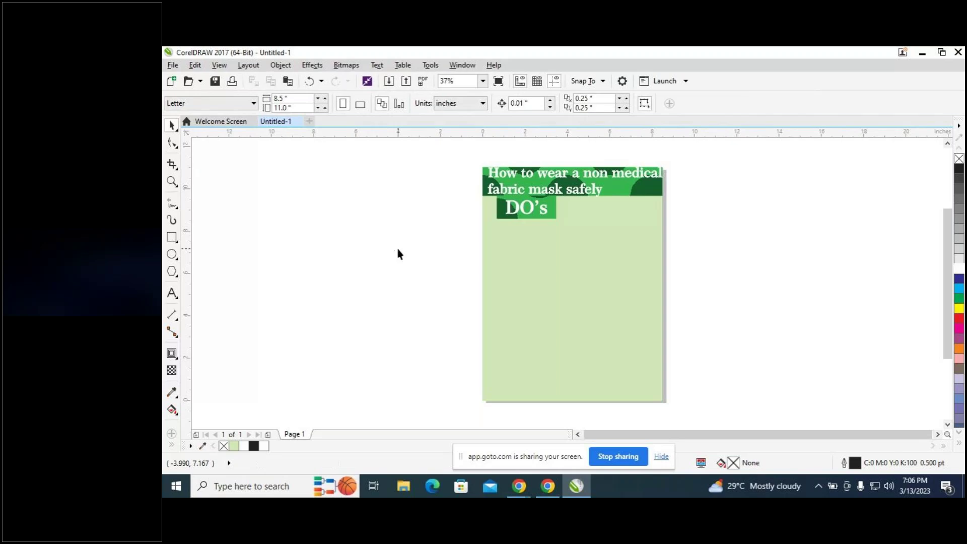
mouse_move(519, 487)
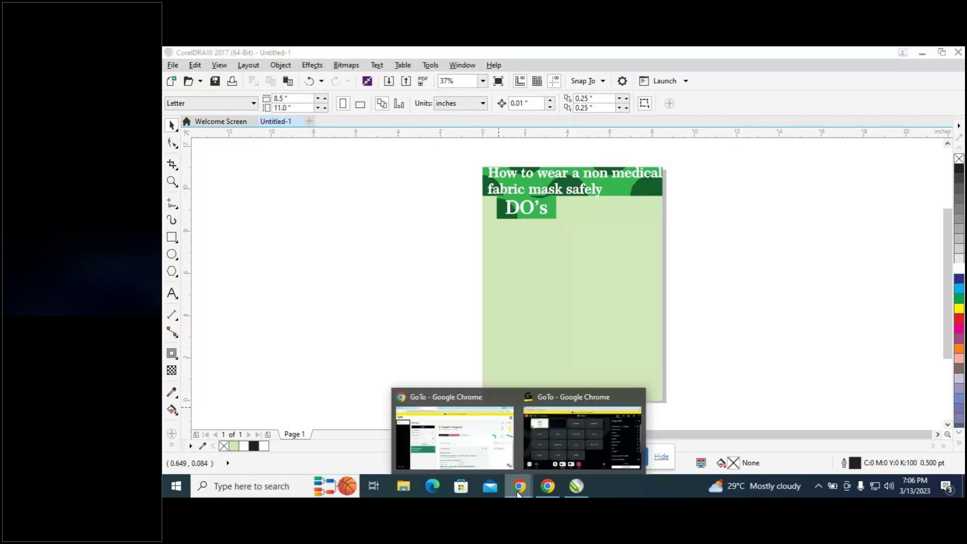
Bring the GoTo meeting window back to the front and mute the microphone.
left_click(530, 450)
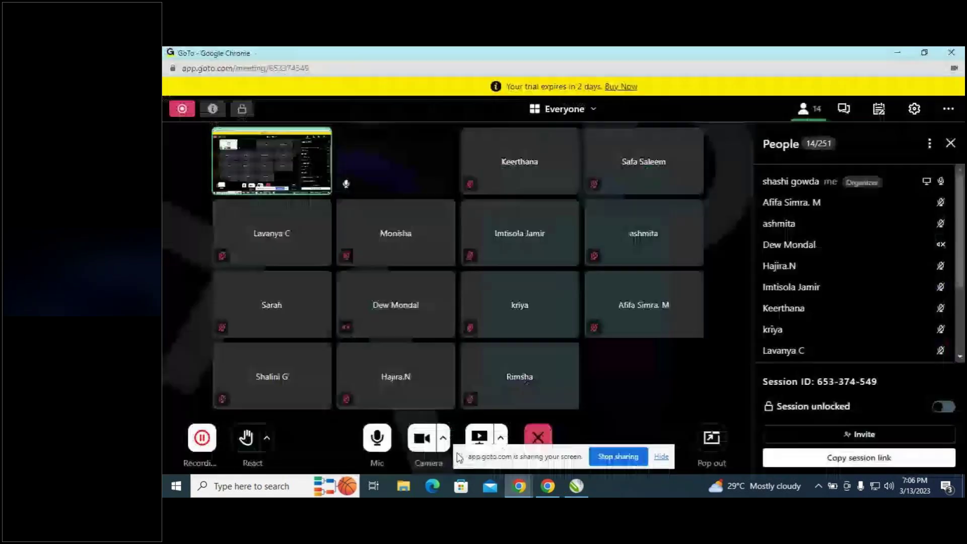
left_click(375, 445)
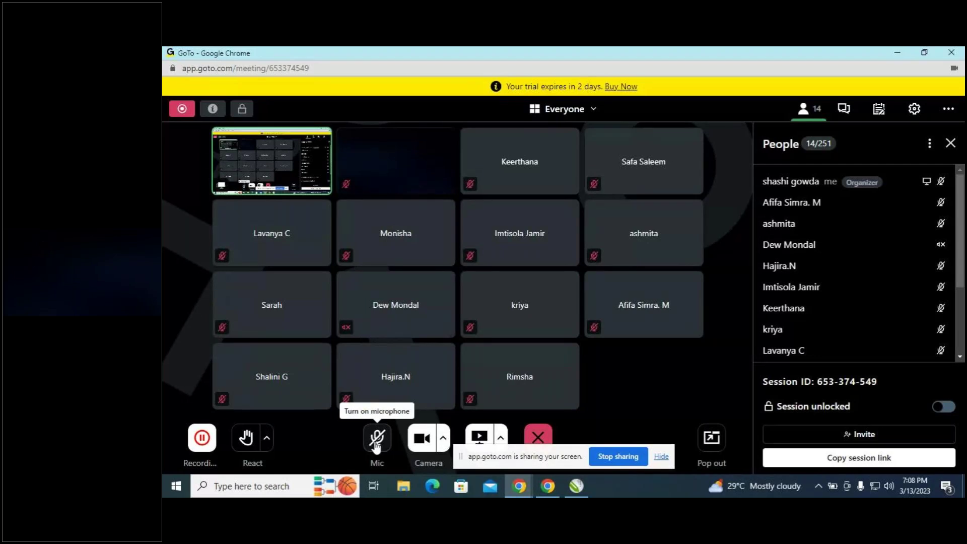
Unmute the microphone in GoTo Meeting and switch to the CorelDRAW poster window.
left_click(376, 439)
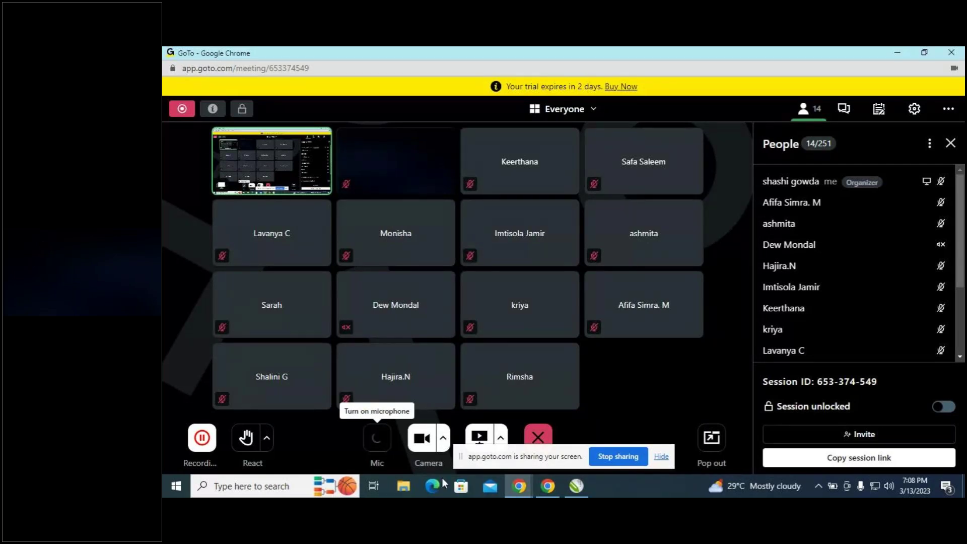
left_click(567, 485)
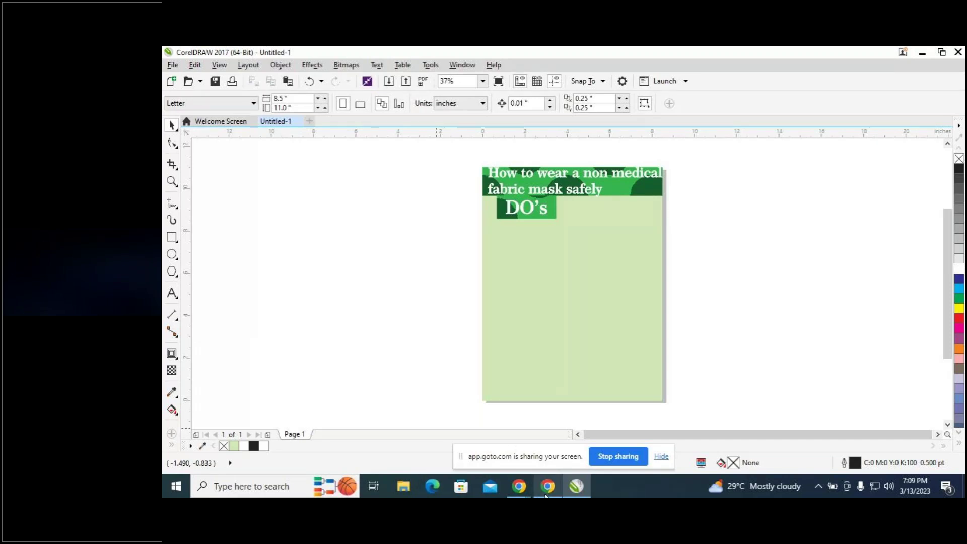
mouse_move(546, 496)
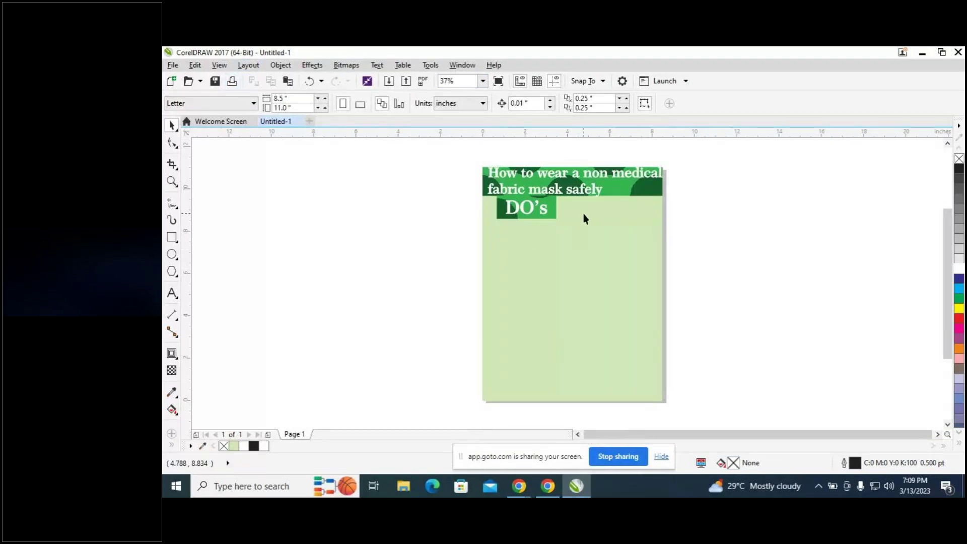
Draw a circle, shrink it to about 25%, and place it just right of the DO's heading.
left_click(172, 254)
mouse_move(260, 249)
left_mouse_down()
mouse_move(312, 312)
mouse_move(356, 345)
left_mouse_up()
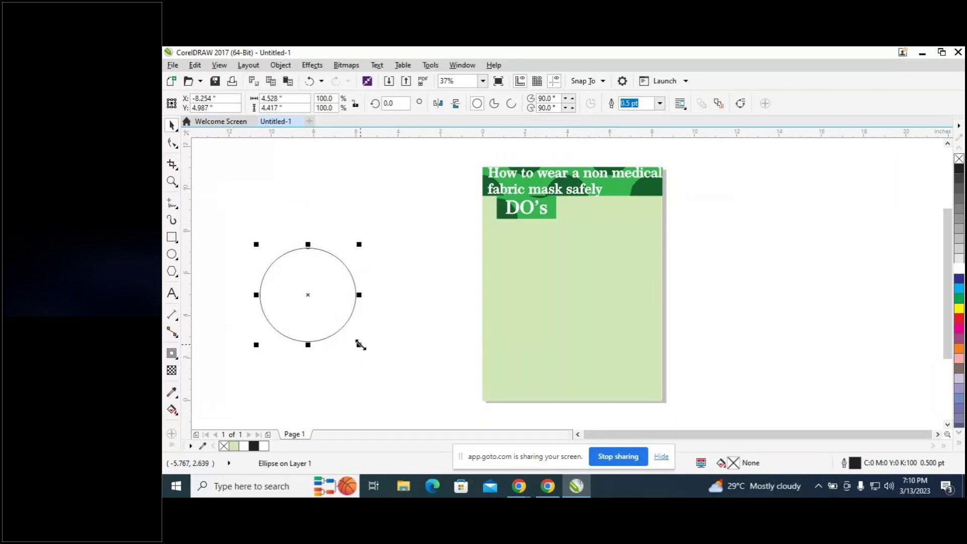
left_click_drag(360, 345, 326, 280)
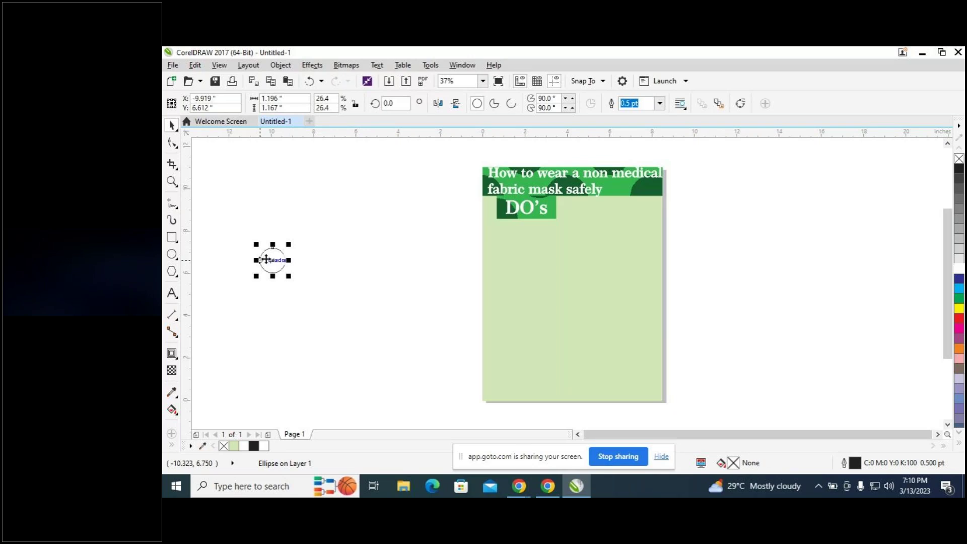
left_click_drag(271, 261, 582, 221)
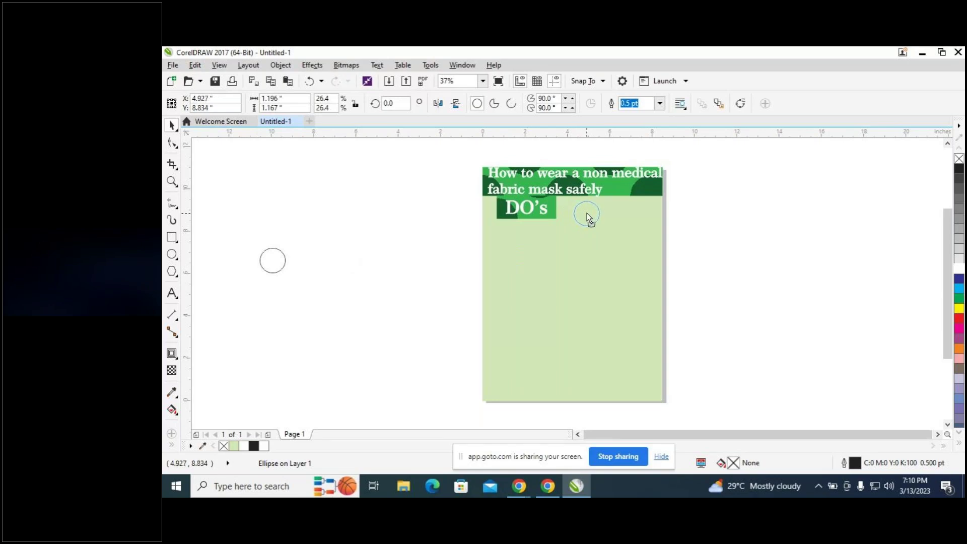
left_click_drag(587, 216, 583, 212)
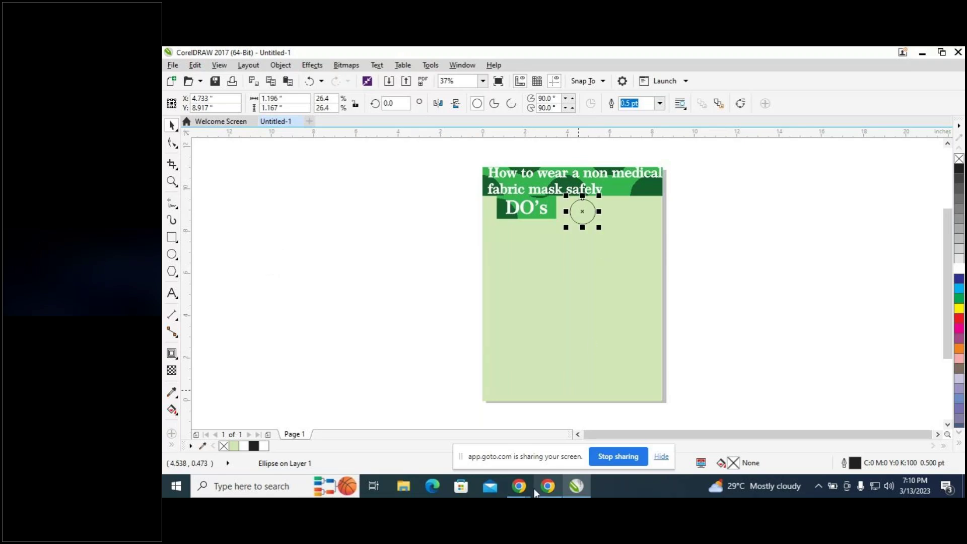
mouse_move(527, 491)
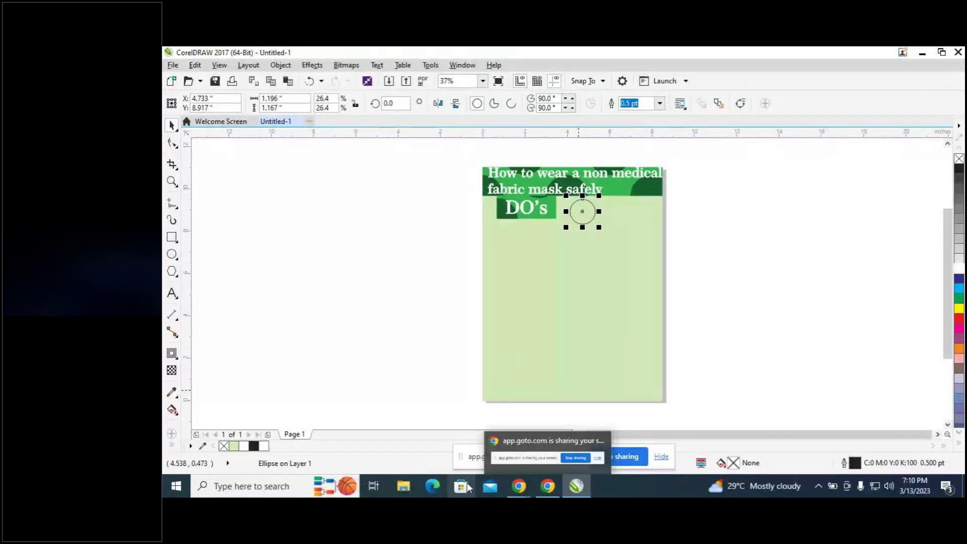
left_click(509, 456)
In a new Chrome tab, search Google for 'cleaning hands'.
left_click(460, 57)
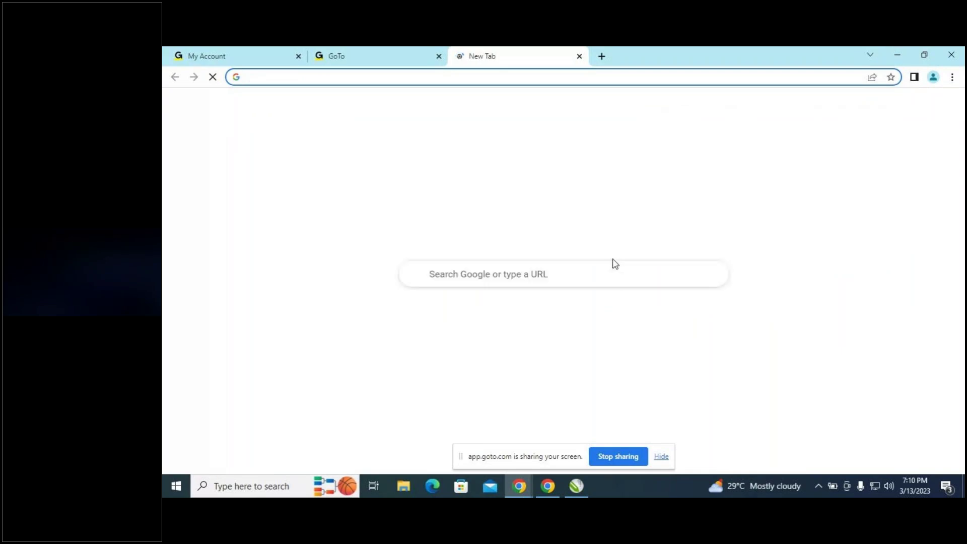
left_click(502, 278)
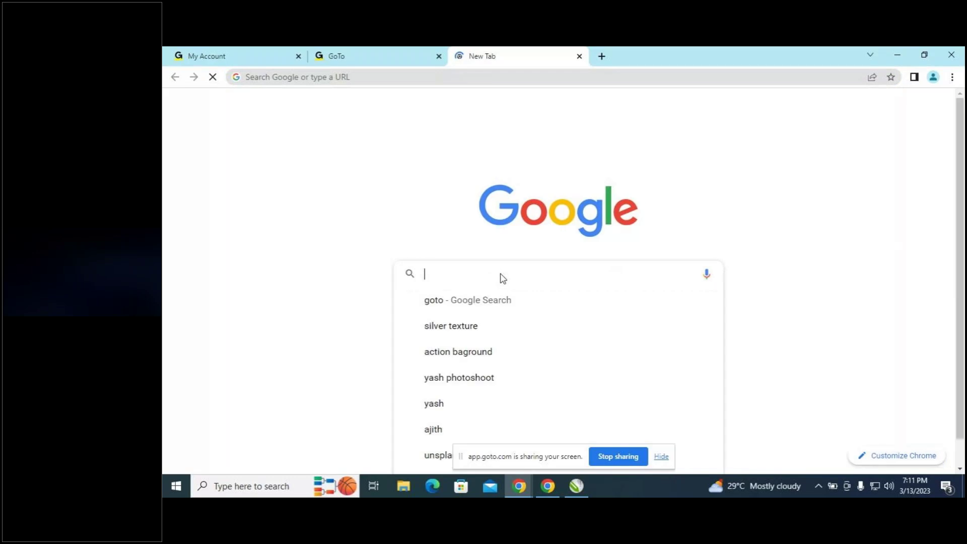
type("clea")
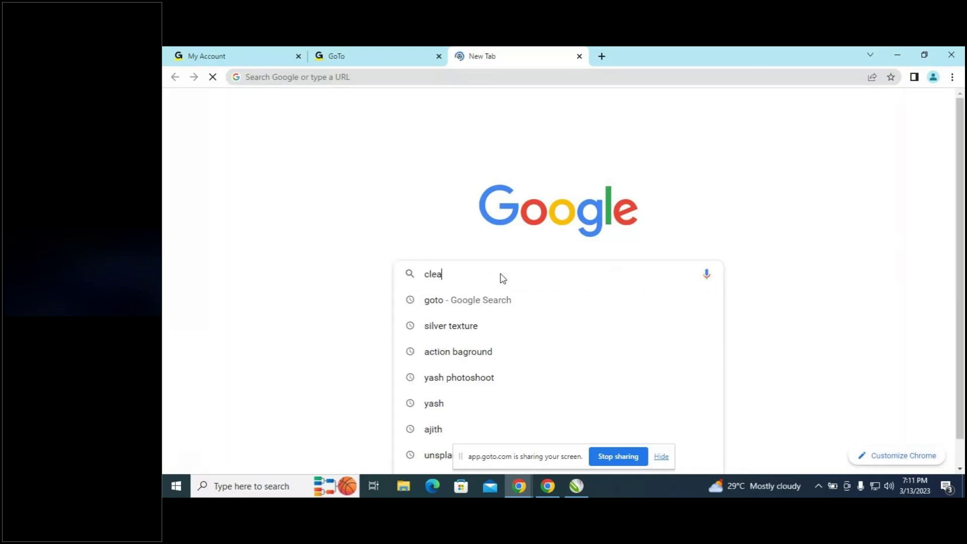
type("ning")
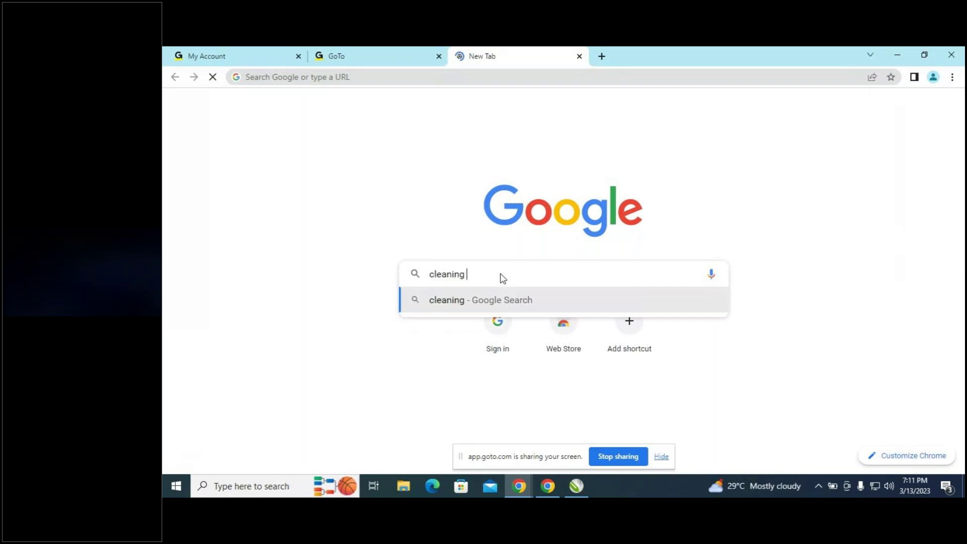
type(" hands")
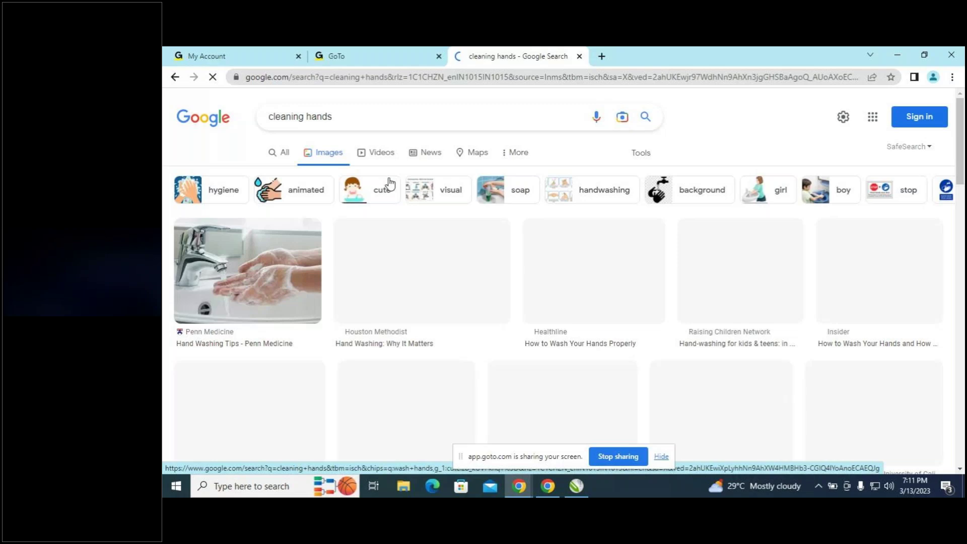
Browse the image results and open the VectorStock kid-washing-hands cartoon preview.
scroll(523, 297, "down", 5)
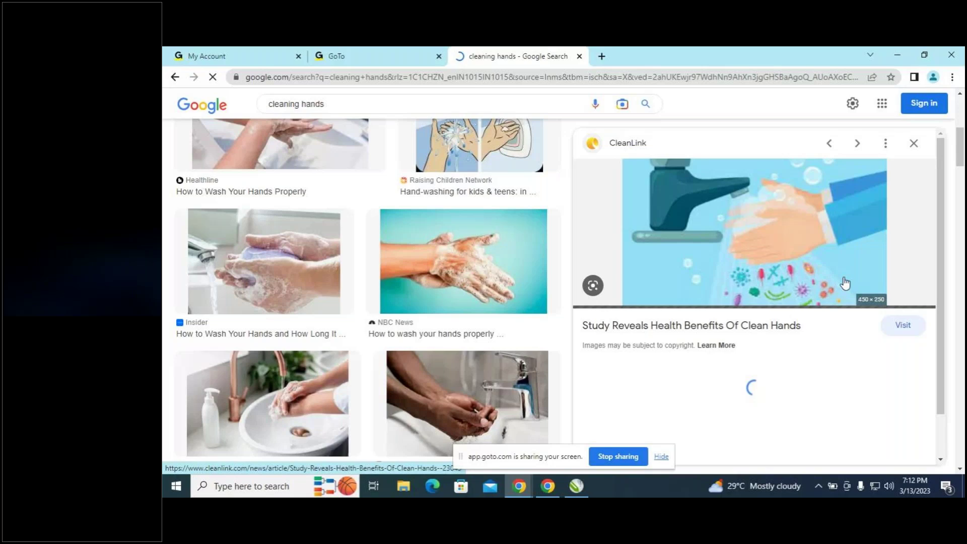
scroll(652, 384, "down", 3)
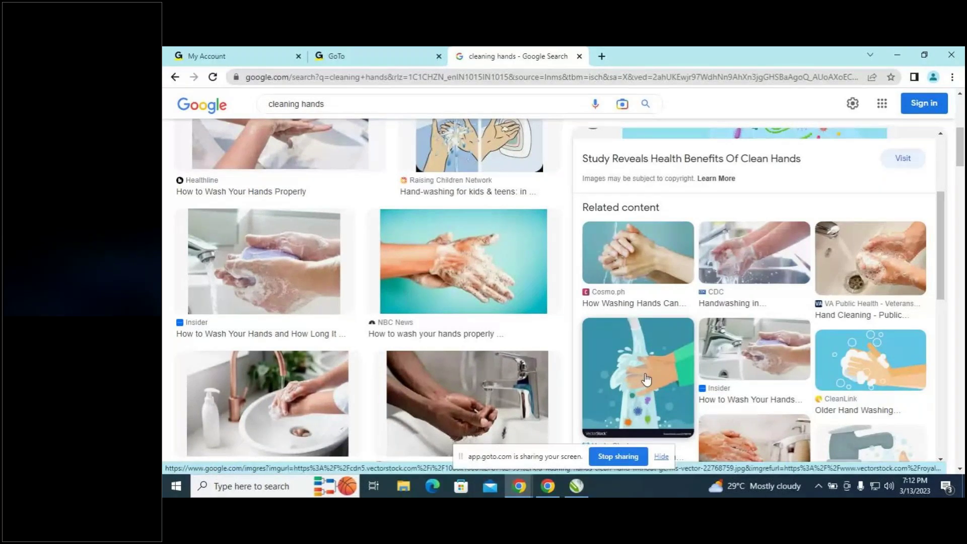
left_click(647, 379)
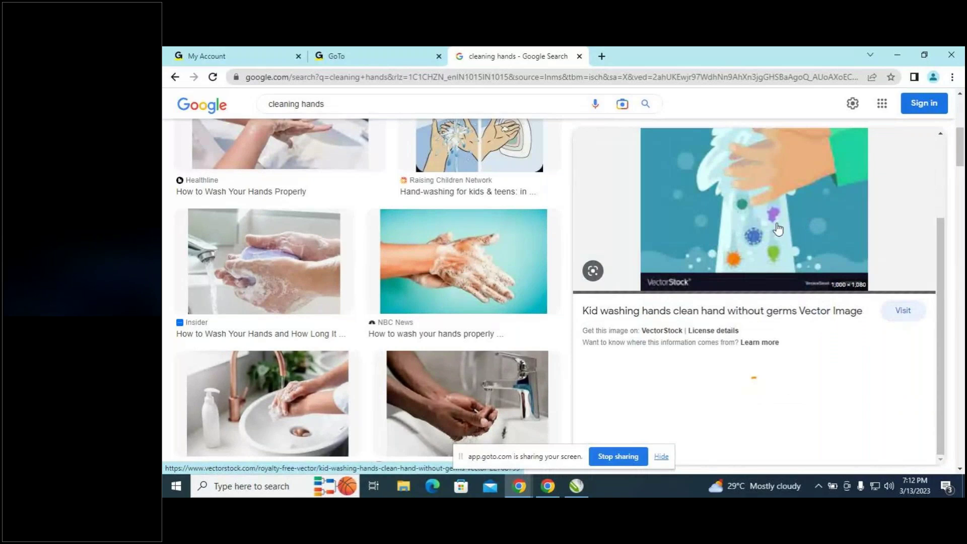
scroll(778, 229, "down", 2)
scroll(778, 229, "down", 2)
scroll(778, 229, "up", 1)
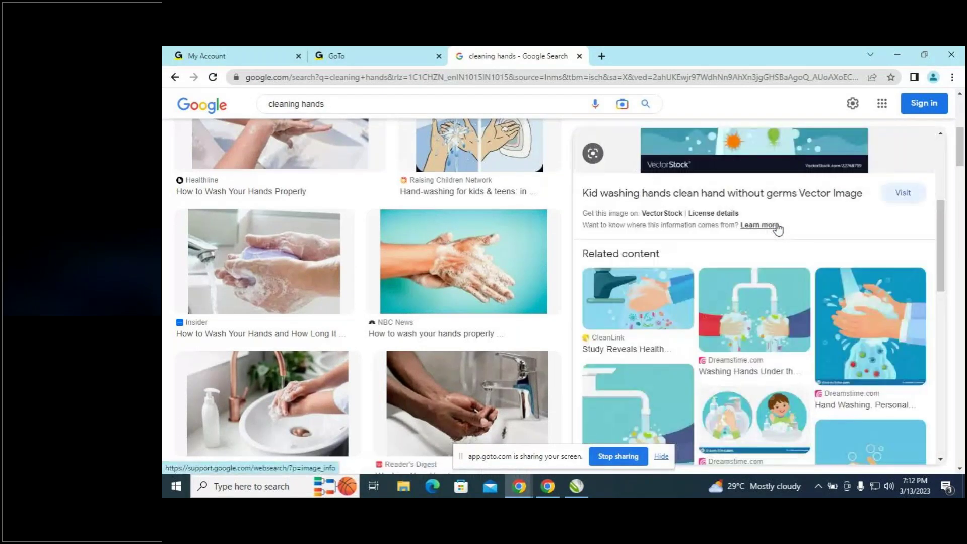
scroll(800, 237, "down", 5)
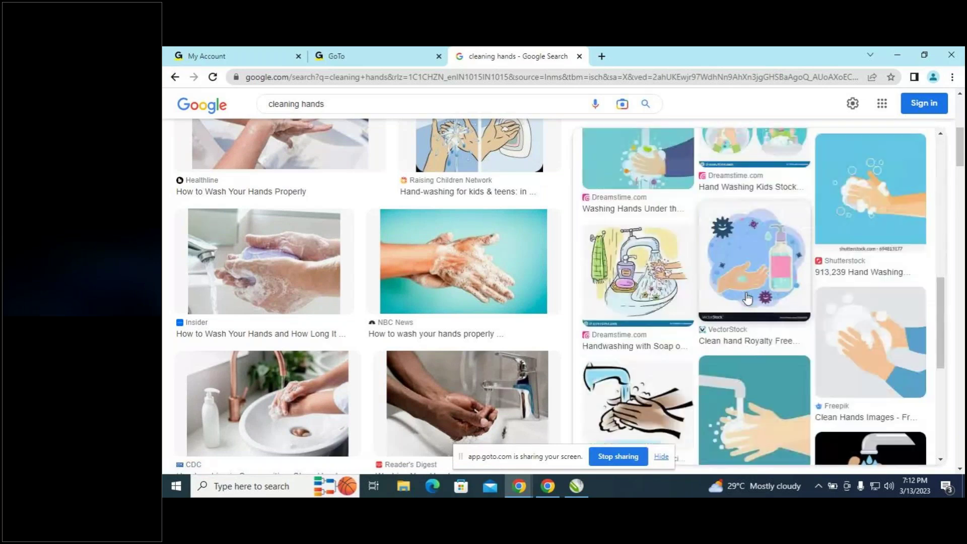
scroll(748, 298, "up", 5)
left_click(787, 276)
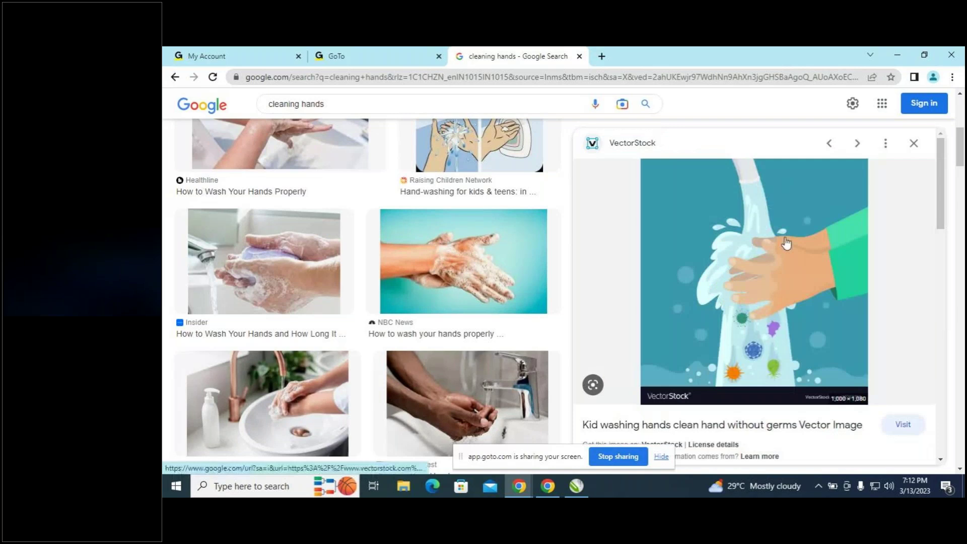
Save the kid-washing-hands image to Downloads and return to the CorelDRAW poster.
right_click(785, 276)
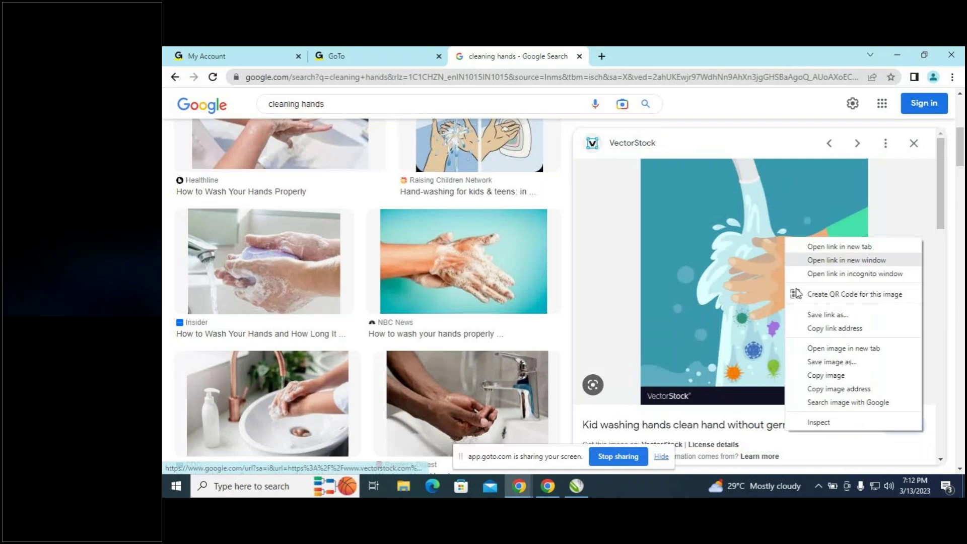
left_click(866, 362)
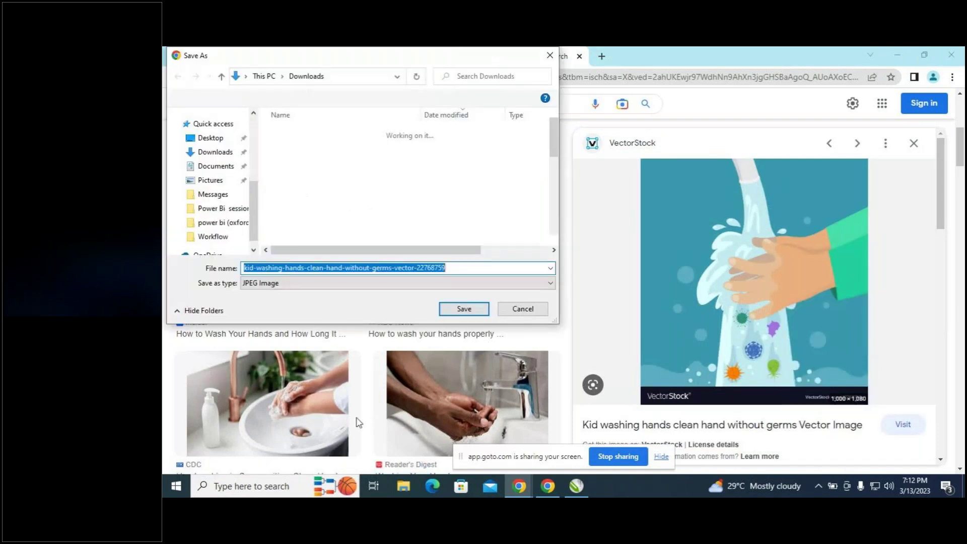
left_click(459, 313)
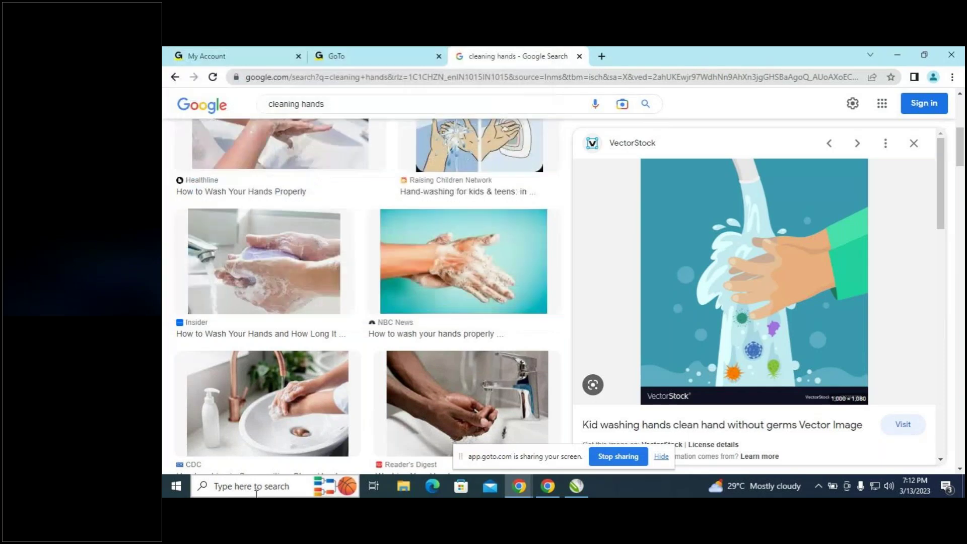
left_click(577, 487)
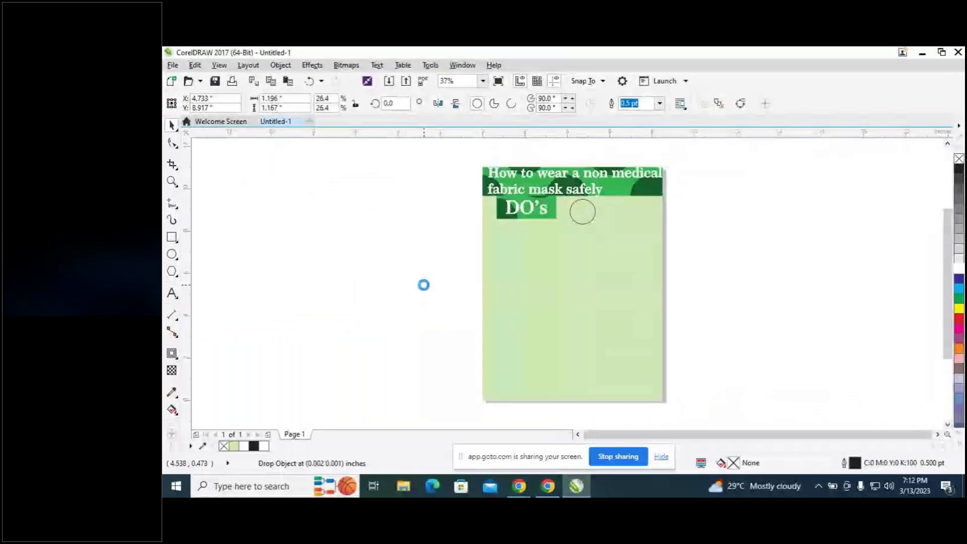
Import the downloaded hand-washing image and PowerClip it inside the small circle frame.
left_click_drag(424, 285, 315, 281)
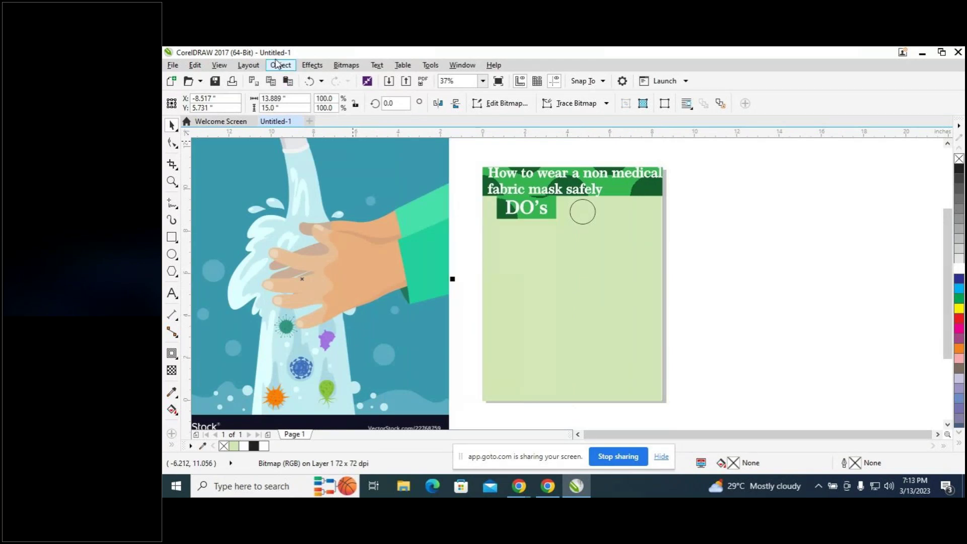
left_click(277, 63)
mouse_move(324, 150)
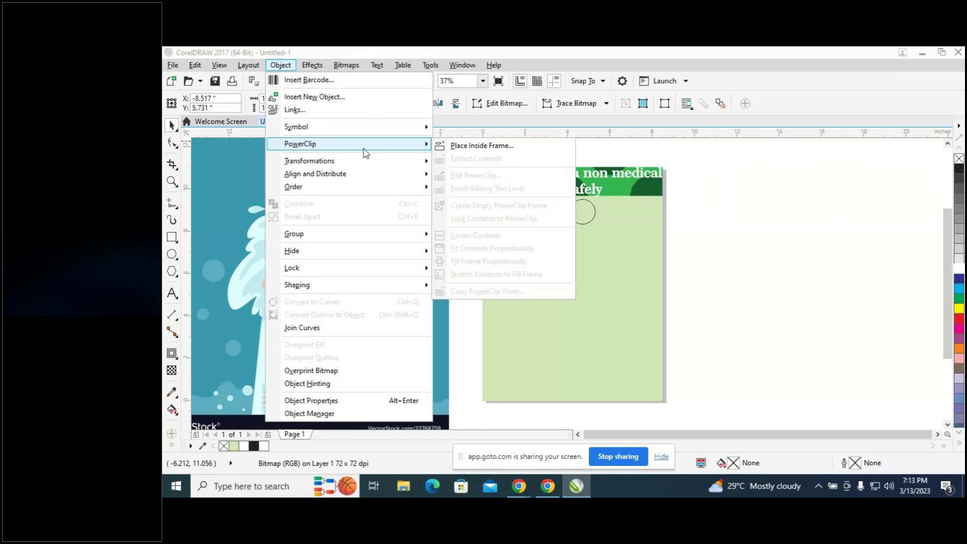
left_click(470, 146)
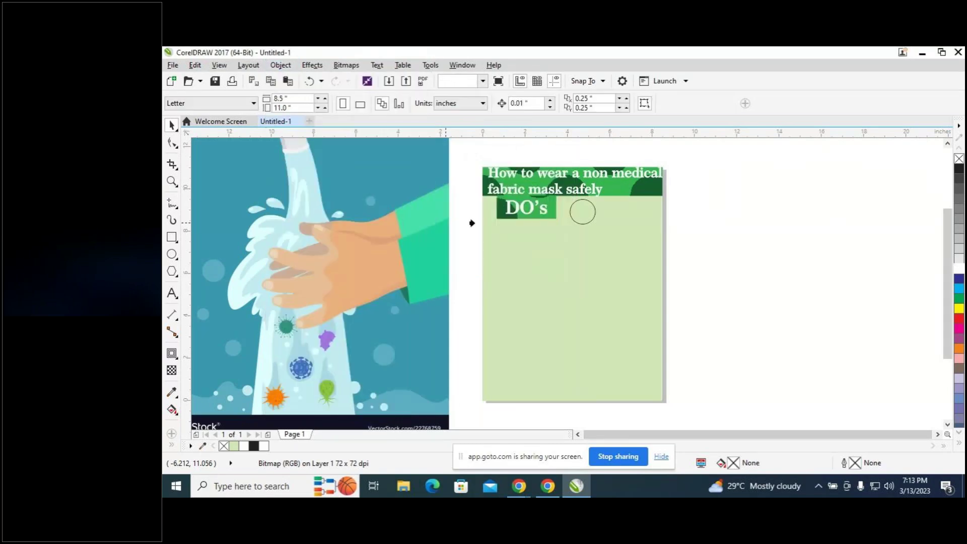
left_click(576, 212)
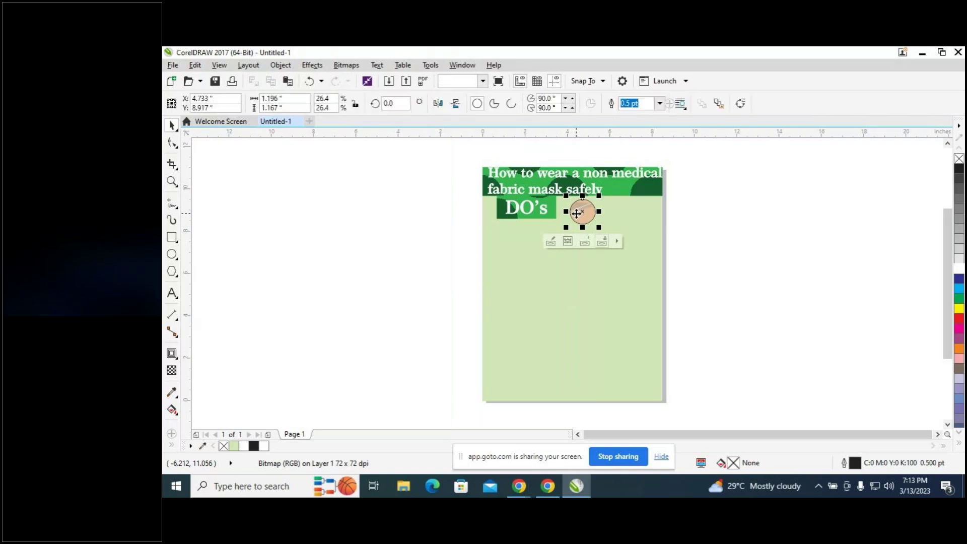
Inside the PowerClip, scale the hand picture to about 94%, nudge it up, and finish editing.
left_click(550, 242)
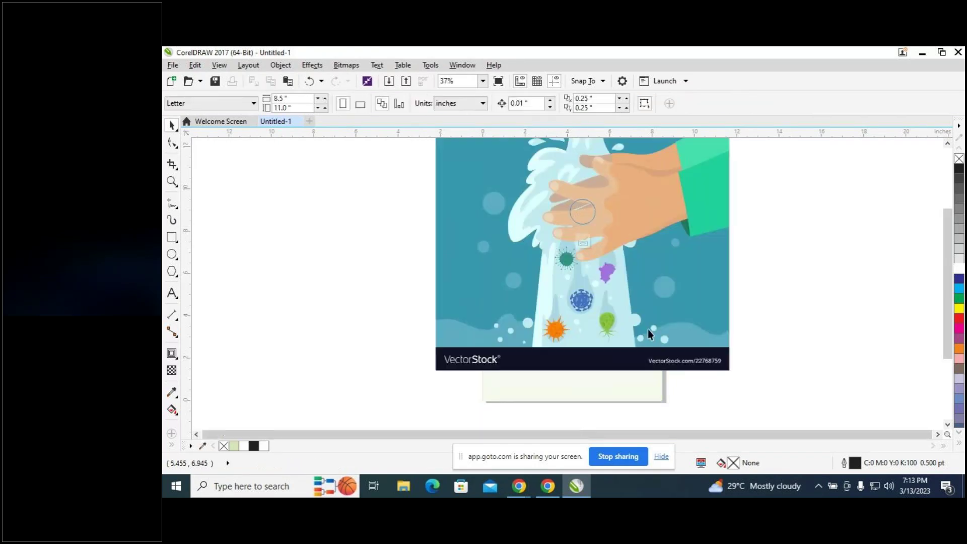
left_click(653, 317)
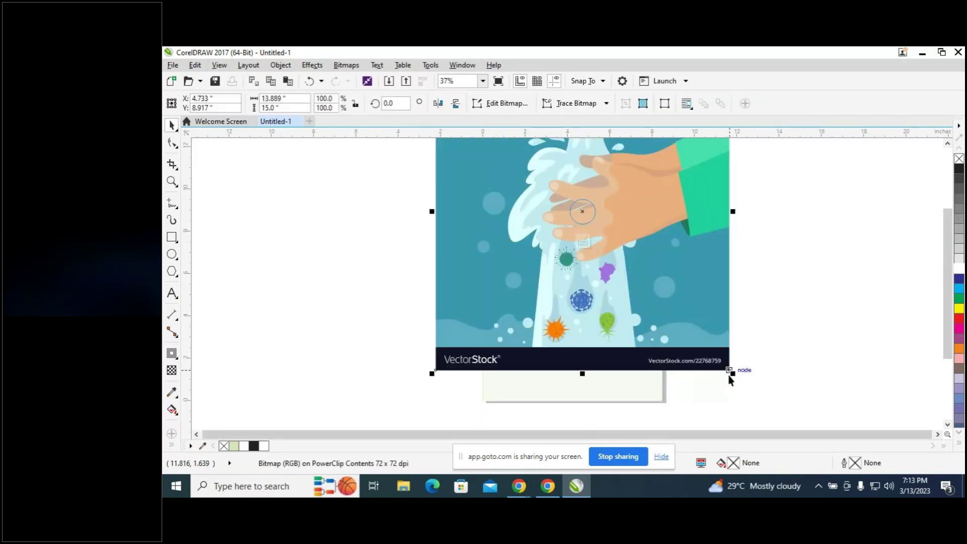
left_click_drag(735, 370, 532, 253)
left_click_drag(493, 147, 583, 219)
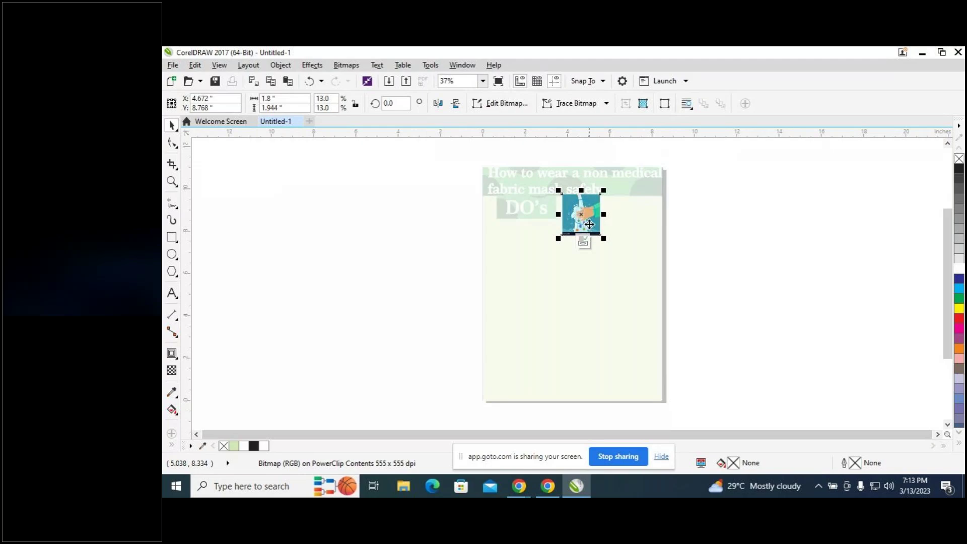
key("Up")
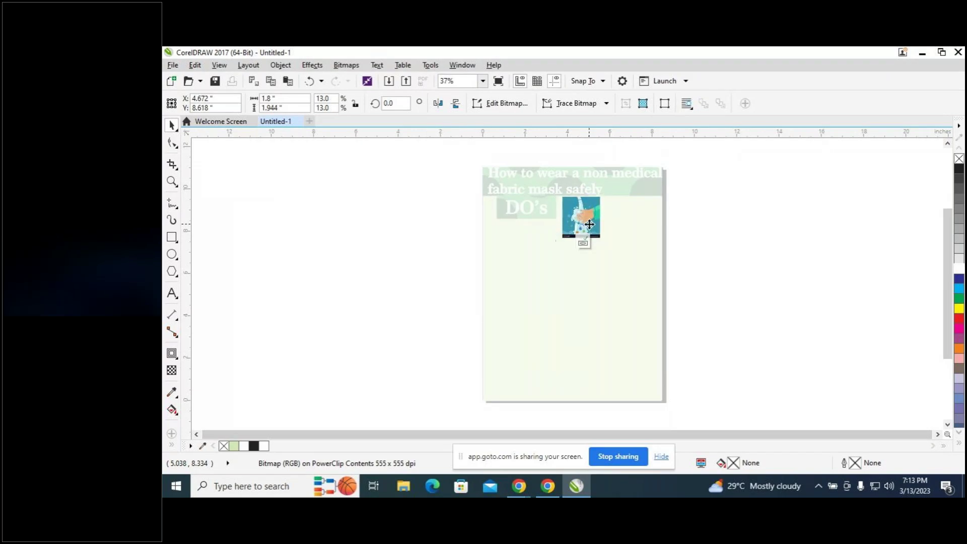
key("Up")
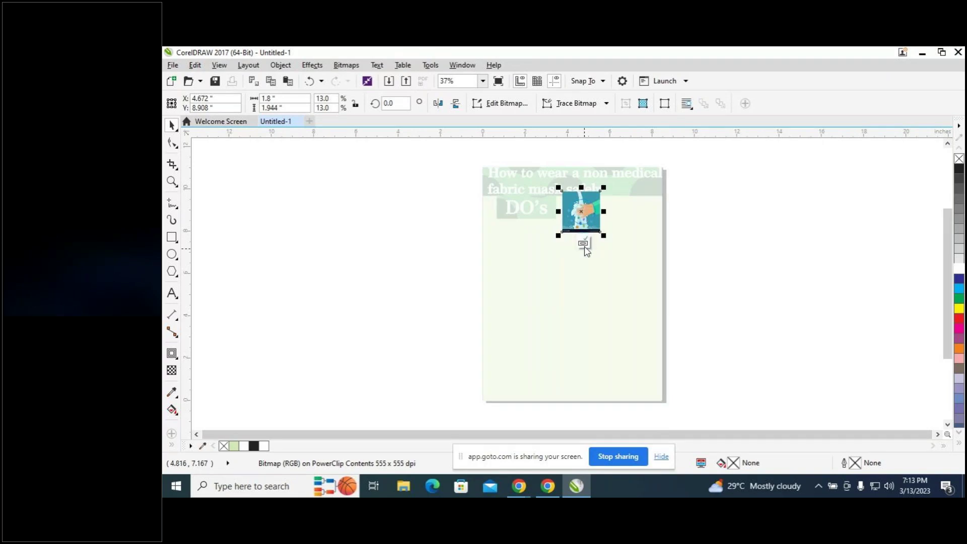
left_click(582, 244)
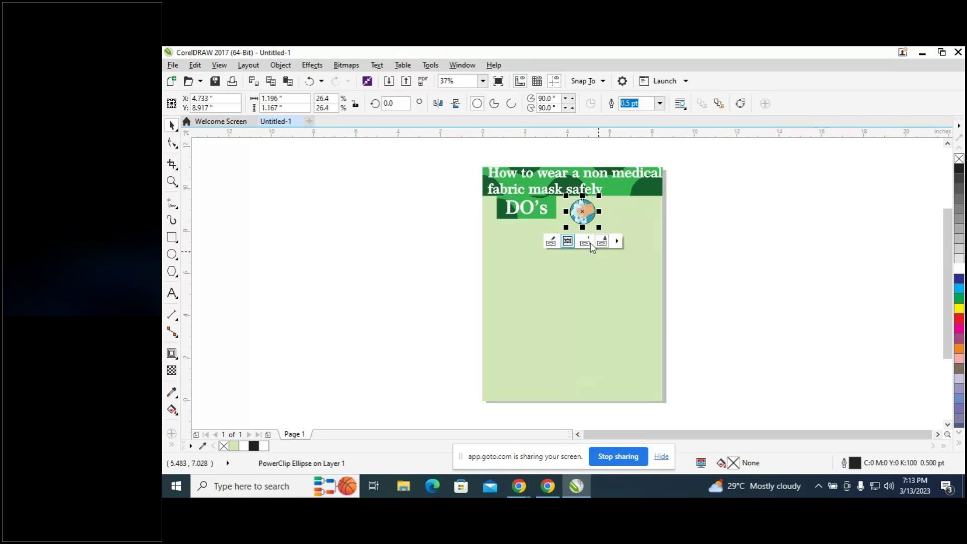
left_click(733, 229)
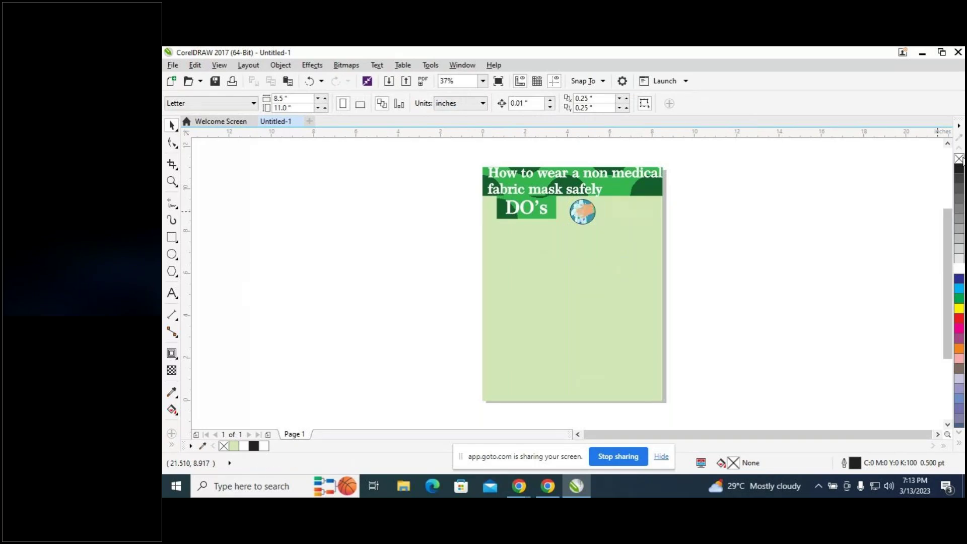
Make No Color the default for new graphics, then zoom the poster page to 75%.
left_click(959, 159)
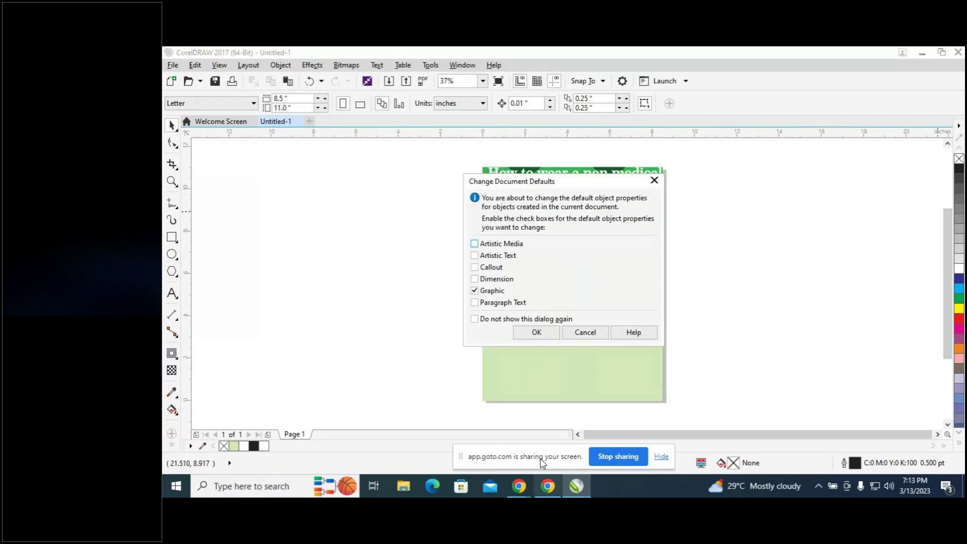
left_click(537, 334)
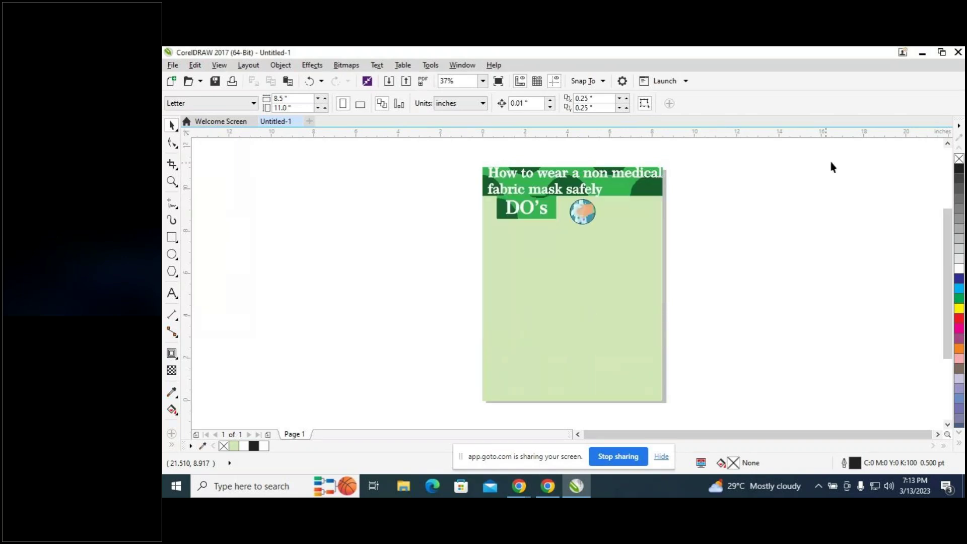
left_click(584, 210)
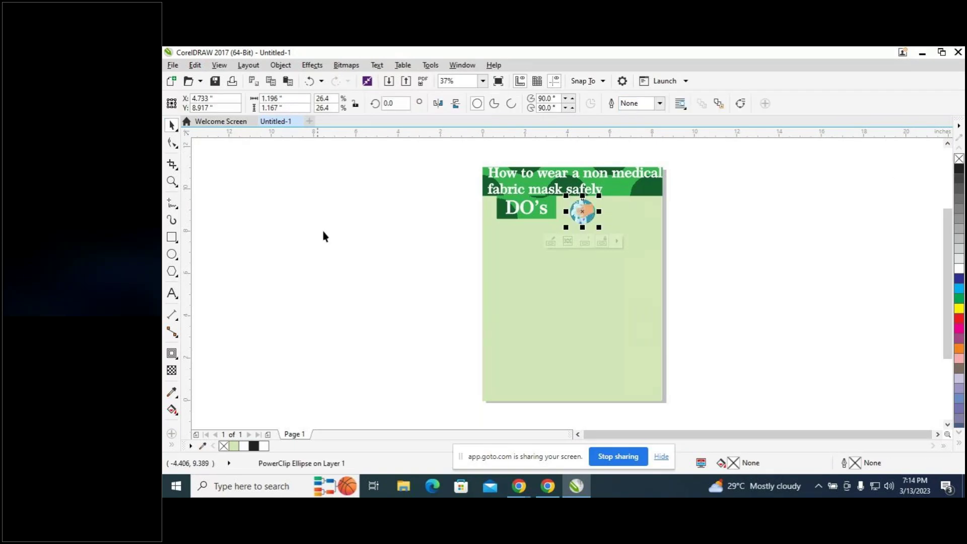
left_click(467, 336)
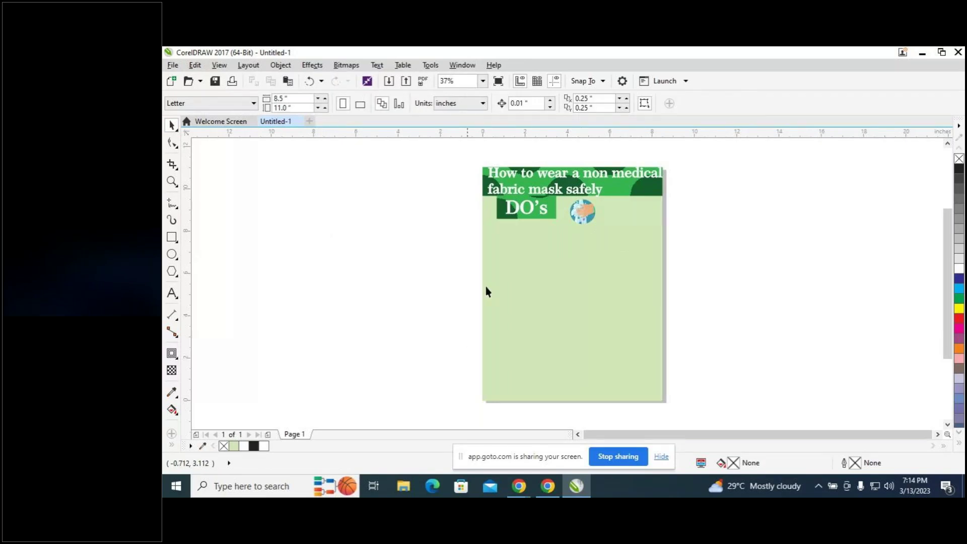
scroll(574, 309, "up", 2)
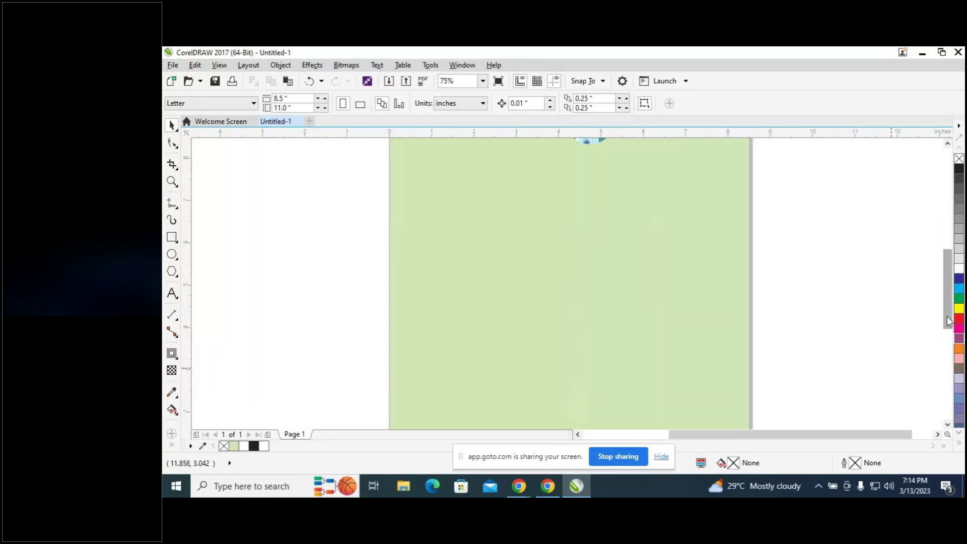
left_click_drag(947, 316, 936, 268)
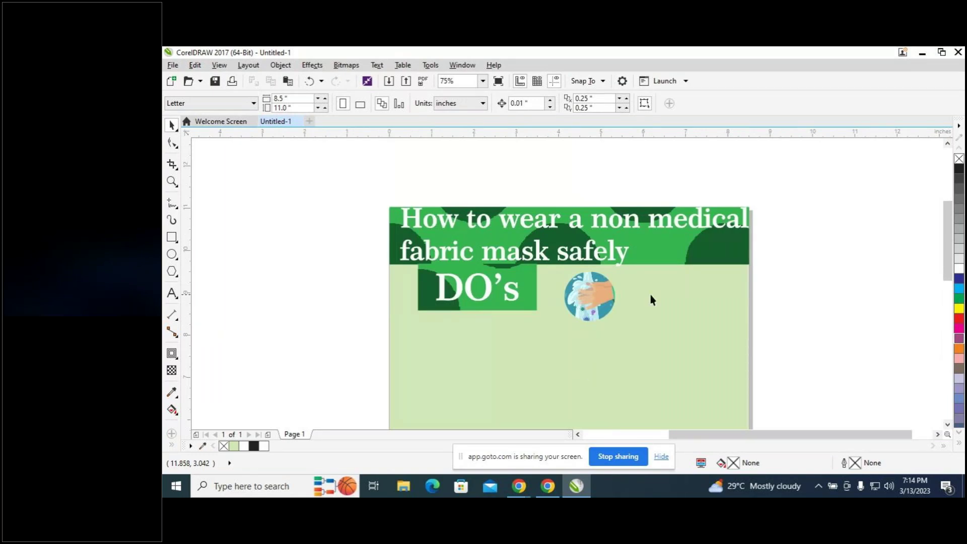
Type the two-line caption 'clean your hands before / touching the mask' beside the page and select it.
scroll(651, 295, "down", 2)
scroll(676, 322, "up", 2)
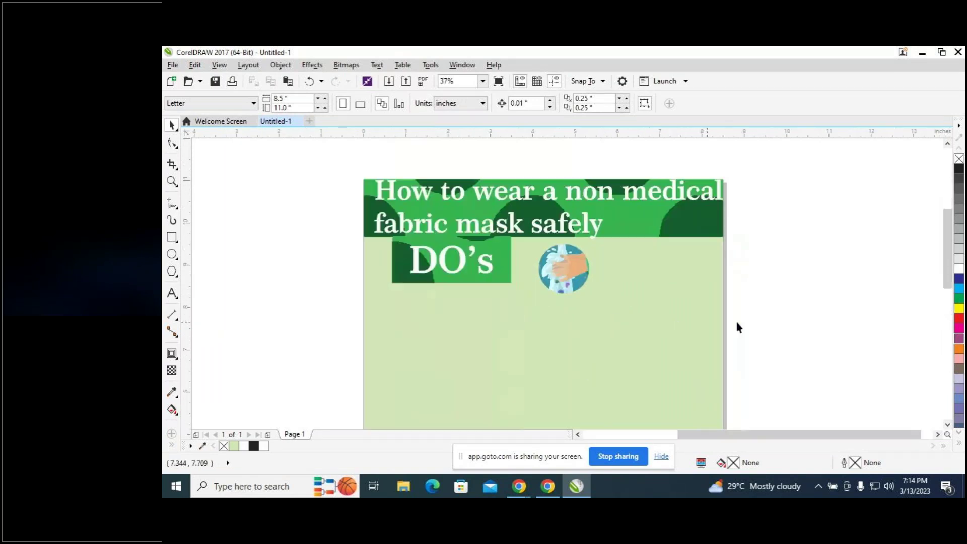
scroll(949, 284, "down", 3)
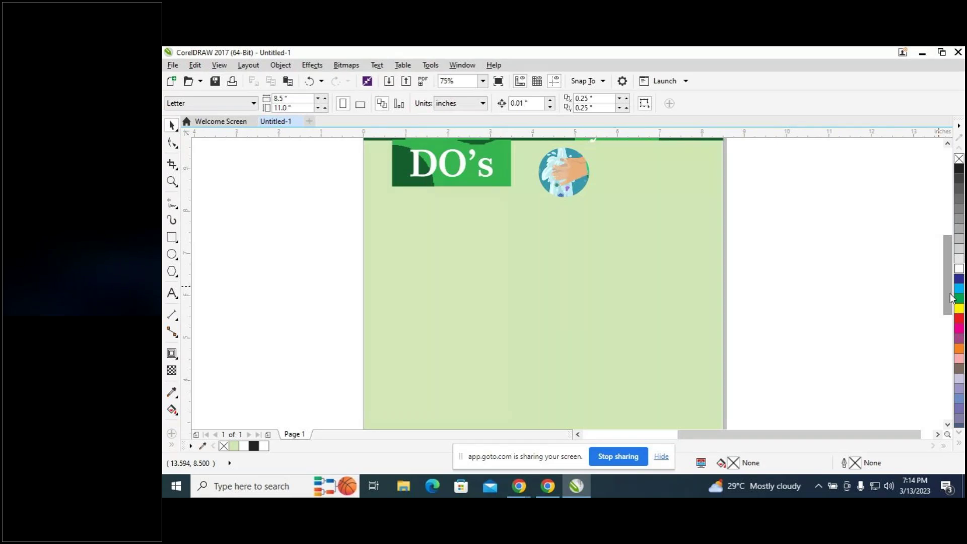
left_click(172, 295)
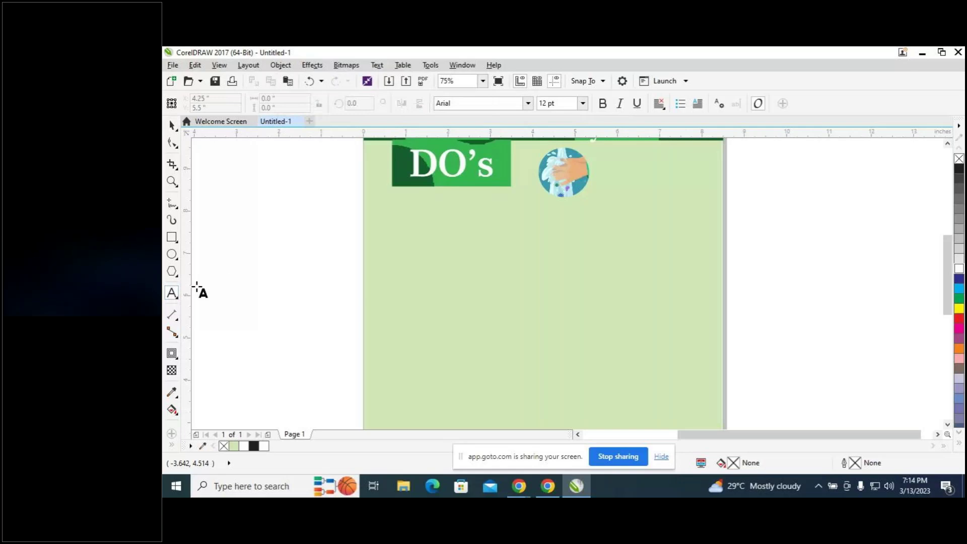
left_click(819, 214)
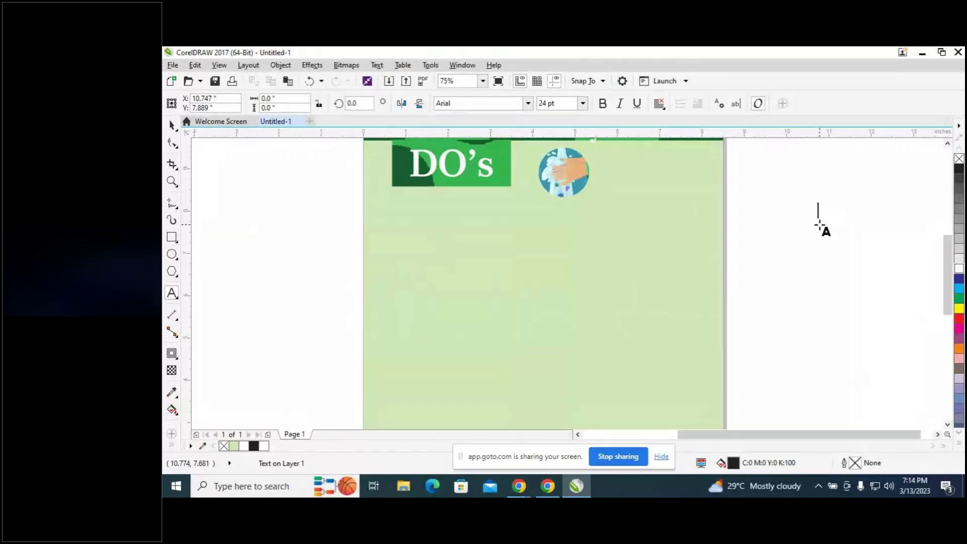
type("clean yo")
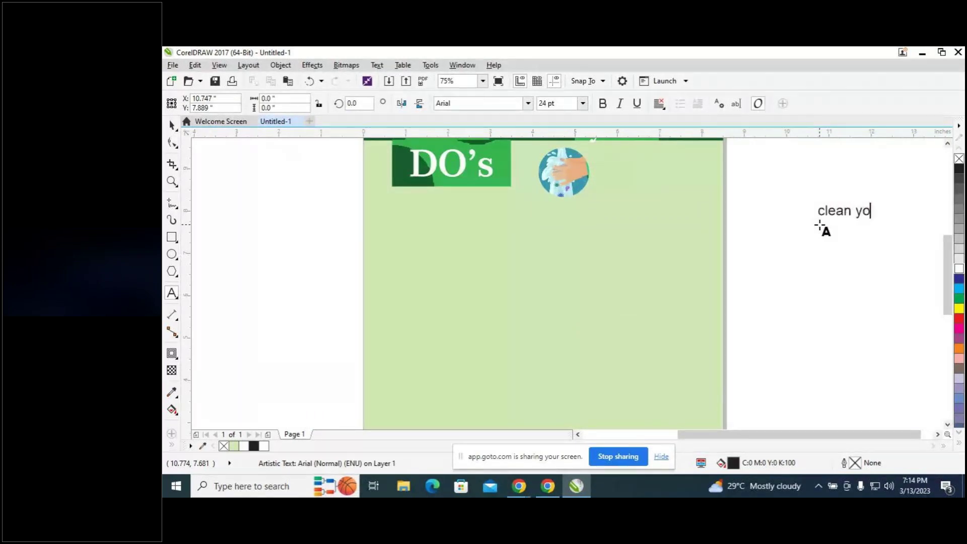
type("ur hands before")
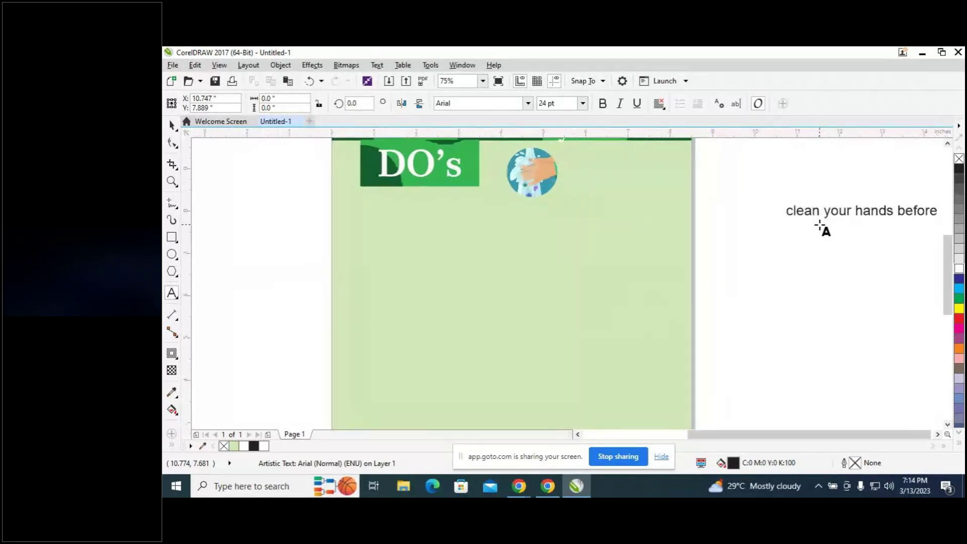
key("Return")
type("touching")
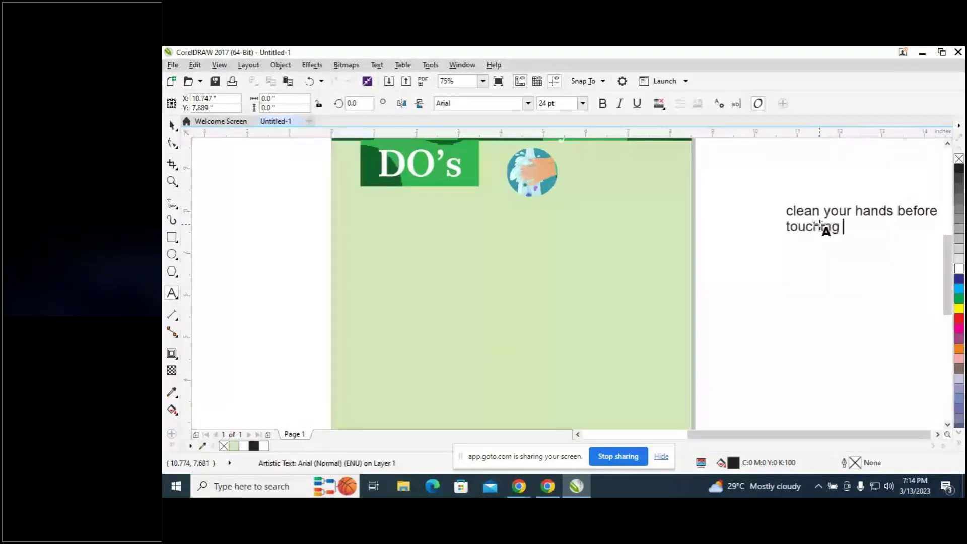
type(" the mask")
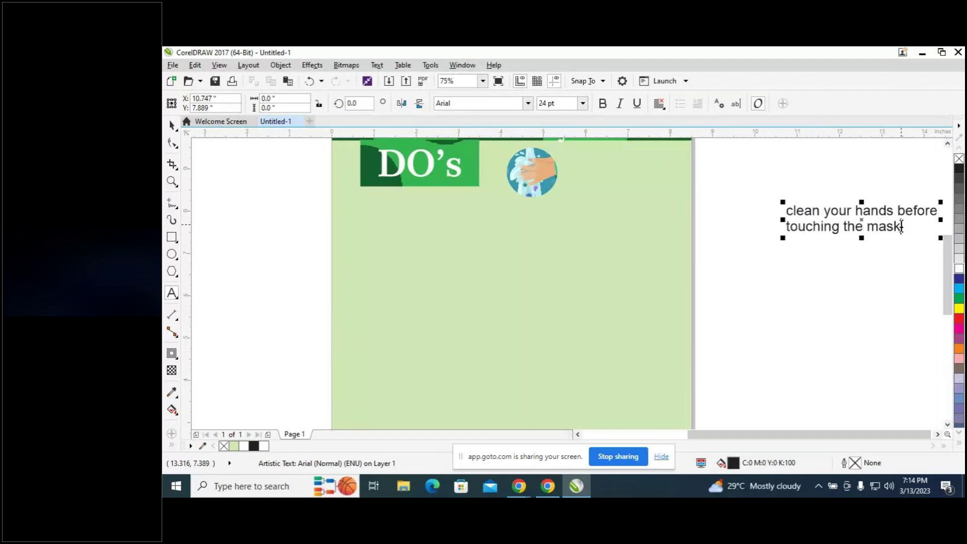
left_click_drag(902, 227, 841, 233)
key("ctrl+a")
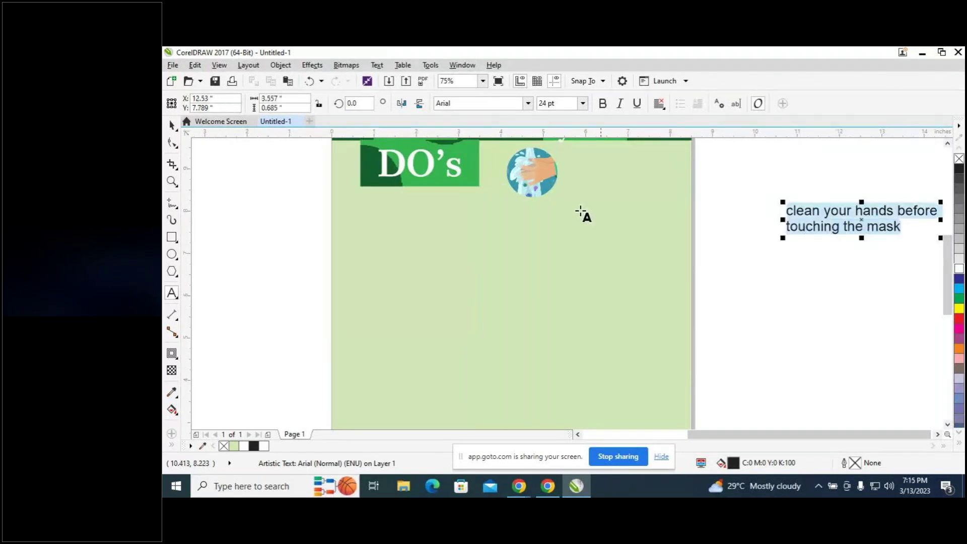
Set the caption font to Century751 SeBd BT.
left_click(529, 104)
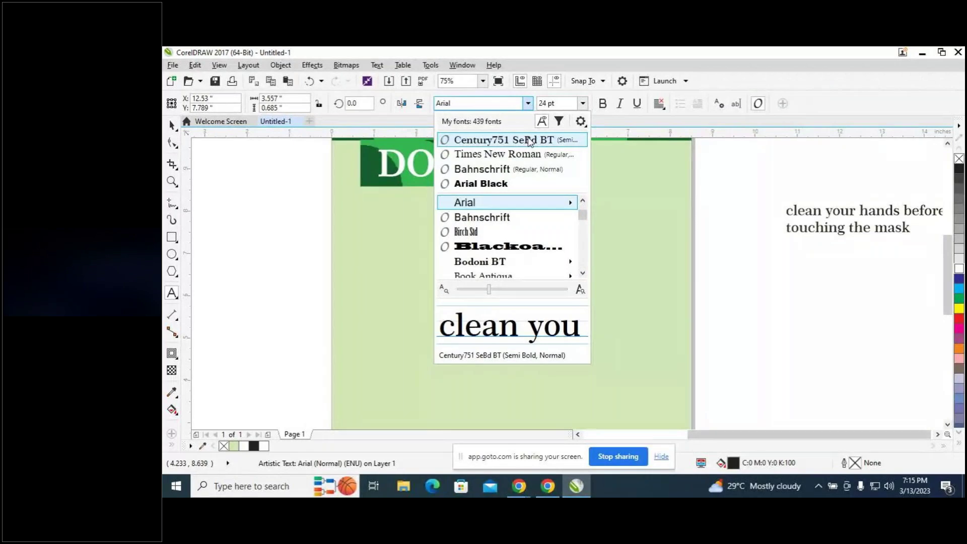
left_click(529, 141)
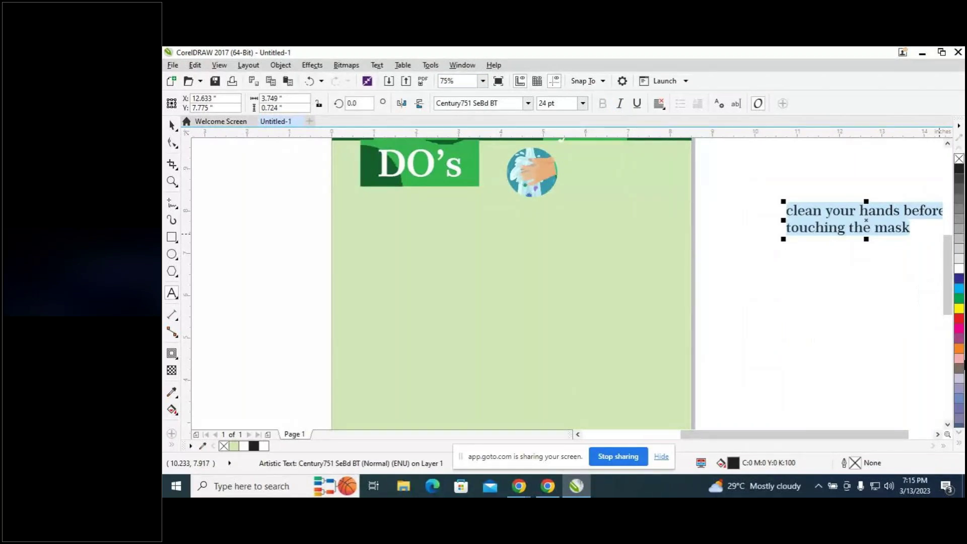
scroll(959, 352, "down", 2)
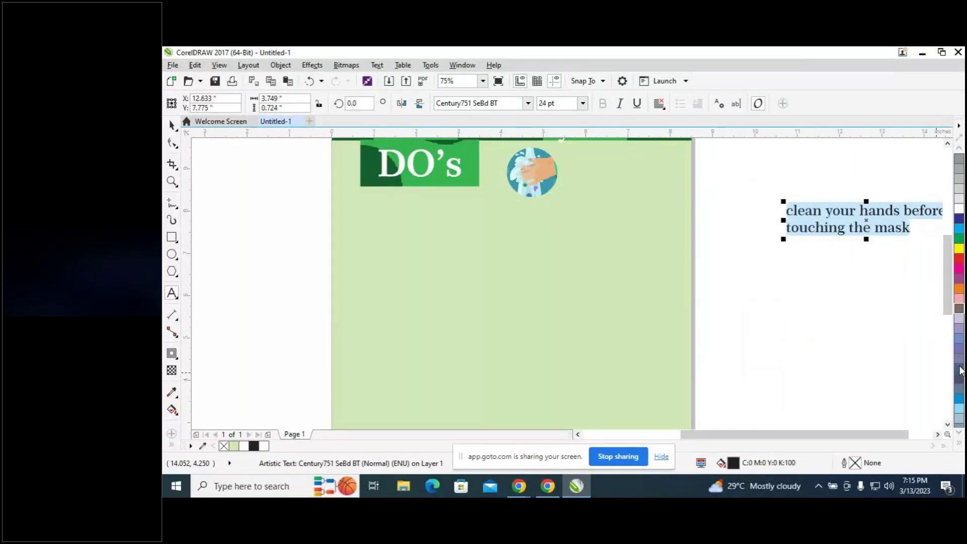
Colour the caption's fill and outline dark green (C100 M41 Y85 K49).
left_click(959, 239)
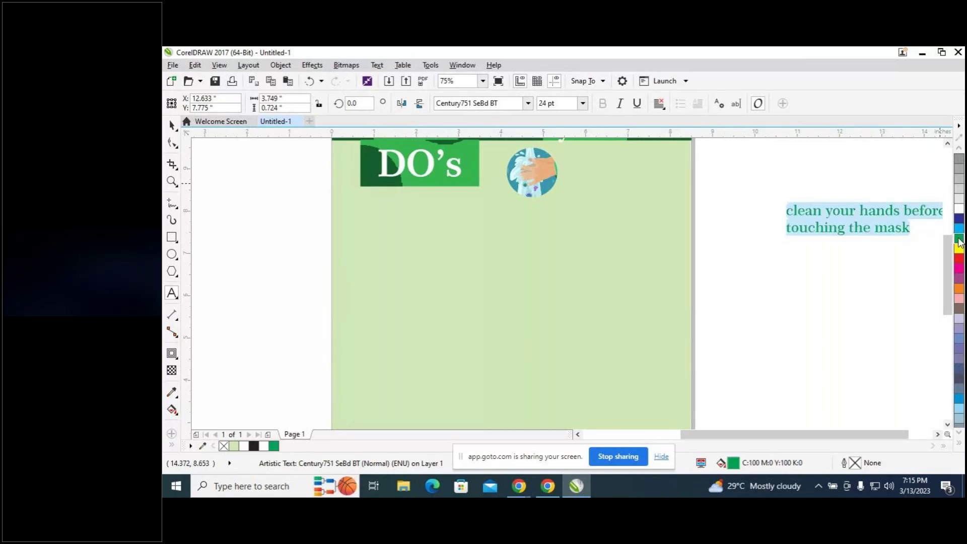
right_click(959, 238)
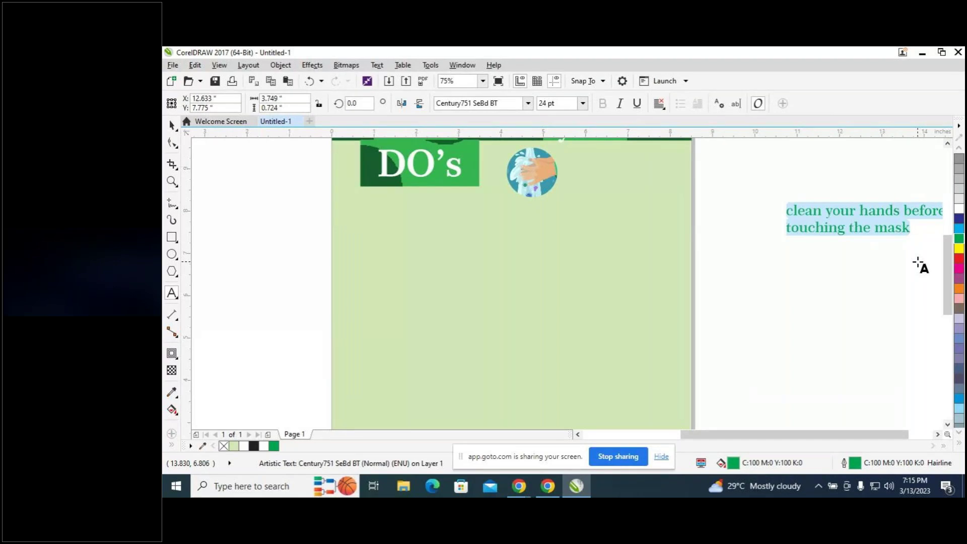
left_click(960, 239)
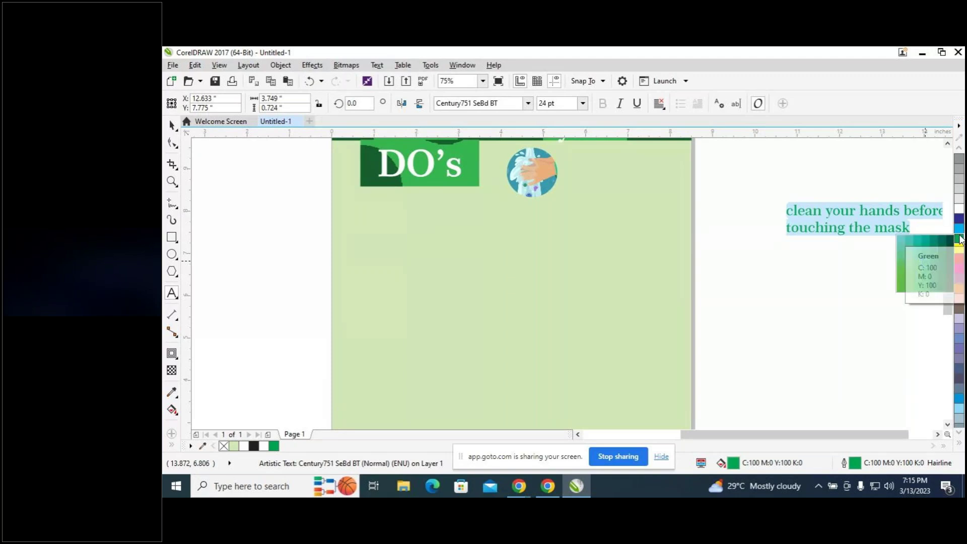
left_click(950, 247)
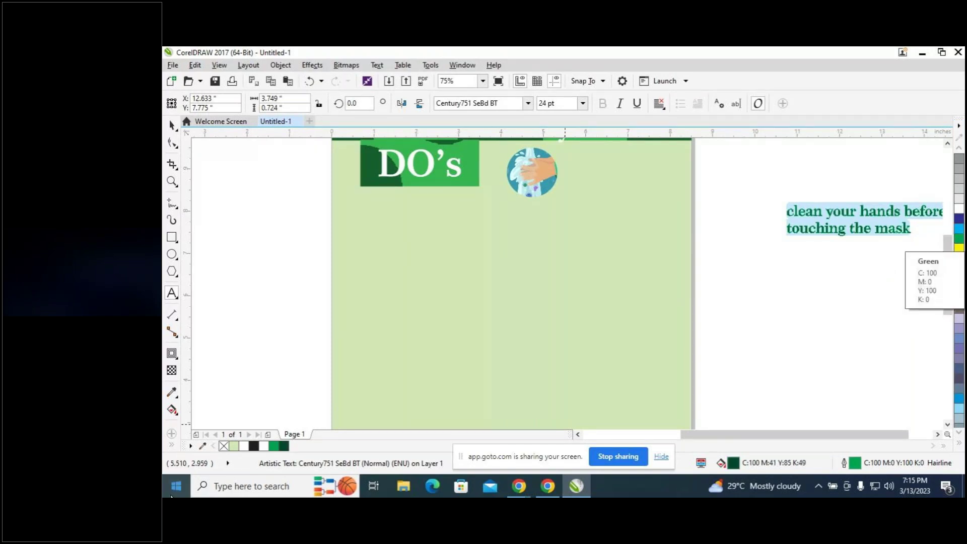
right_click(285, 446)
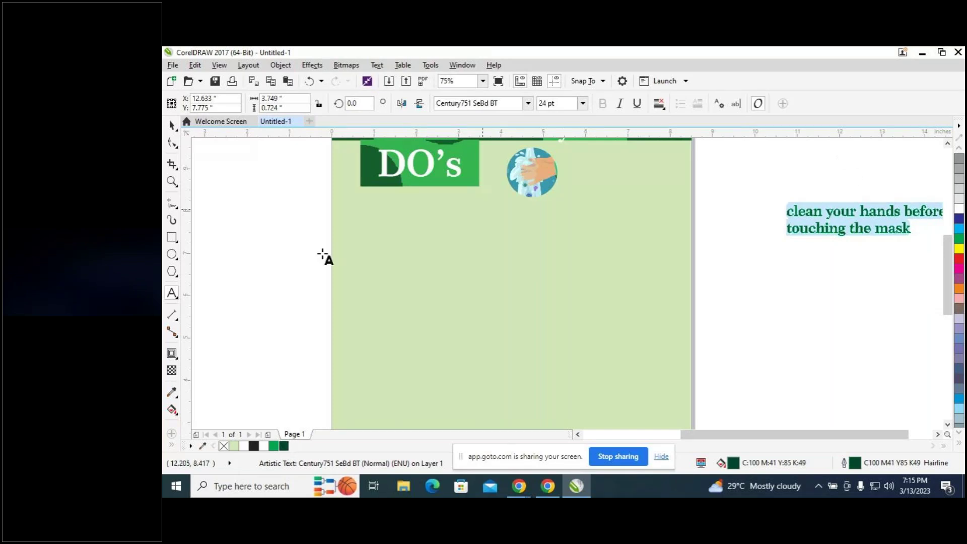
left_click(172, 125)
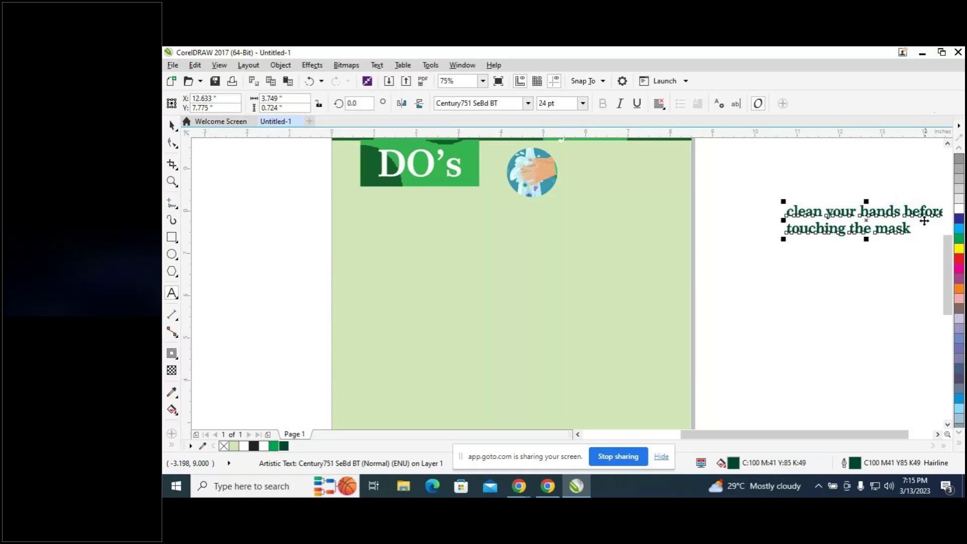
Scale the caption to about half size and position it below the hand-washing circle.
left_click(699, 236)
left_click_drag(680, 237, 821, 231)
mouse_move(884, 243)
left_mouse_down()
mouse_move(874, 225)
mouse_move(848, 216)
mouse_move(884, 233)
left_mouse_up()
left_click_drag(759, 222, 766, 216)
left_click_drag(668, 237, 538, 213)
left_click(760, 209)
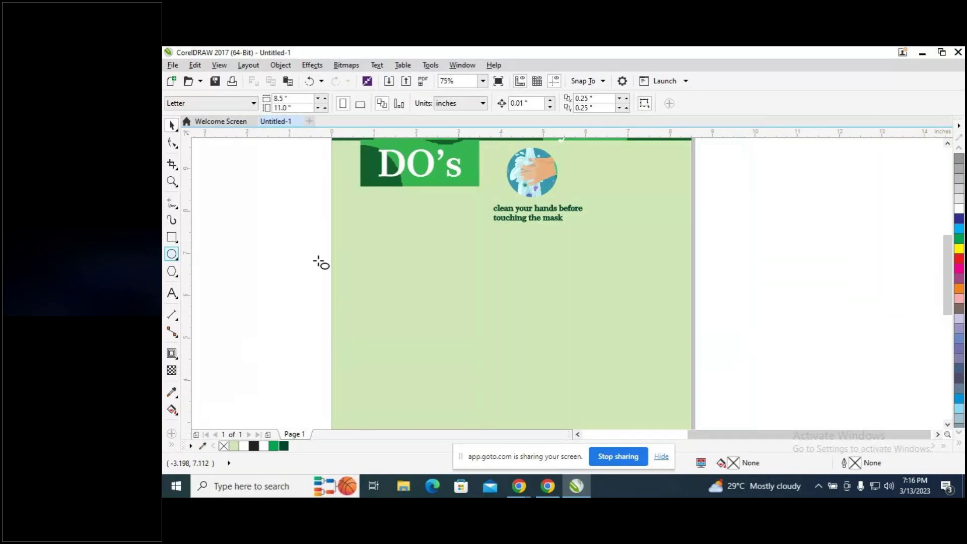
Discard a stray off-page ellipse and place a copy of the hand-washing image circle to the right.
key("F7")
left_click_drag(812, 253, 853, 294)
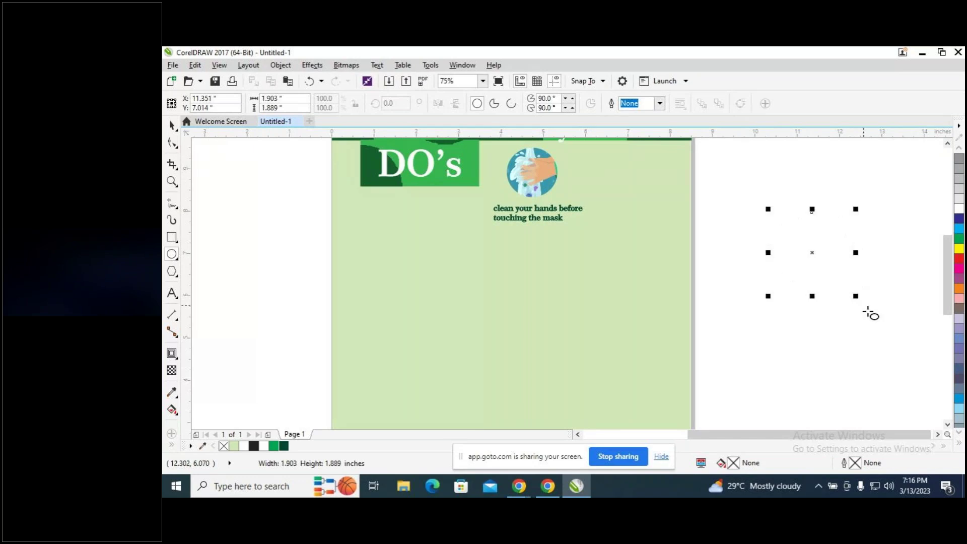
key("Delete")
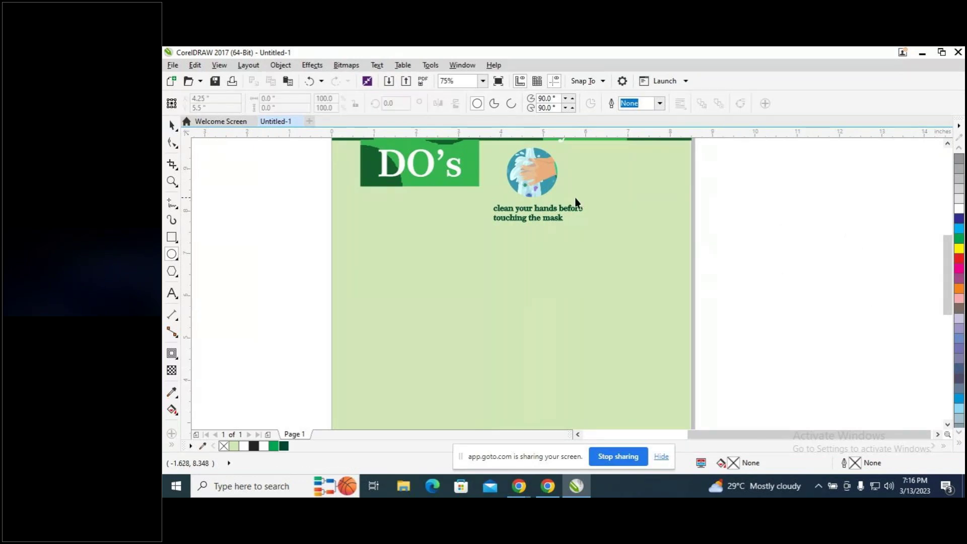
key("space")
left_click(554, 184)
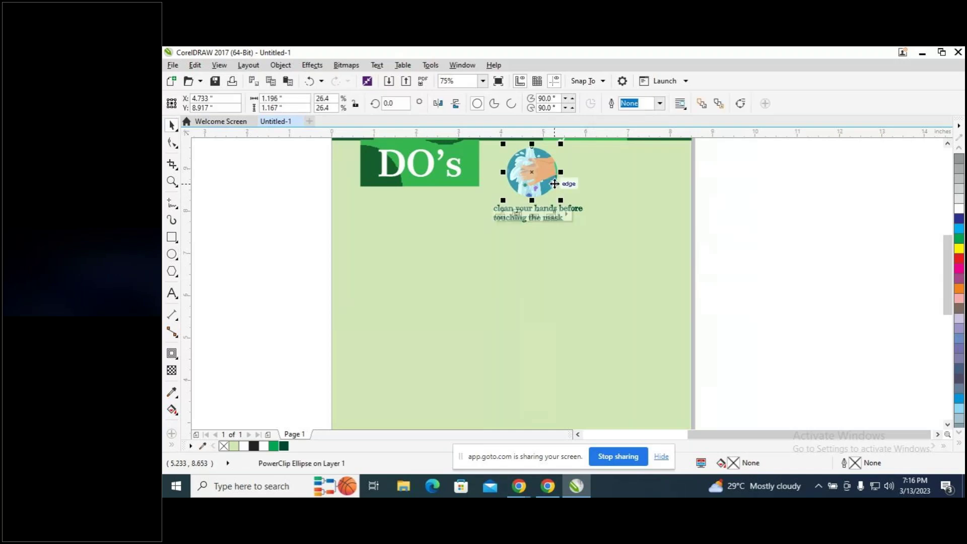
left_click_drag(555, 184, 647, 172)
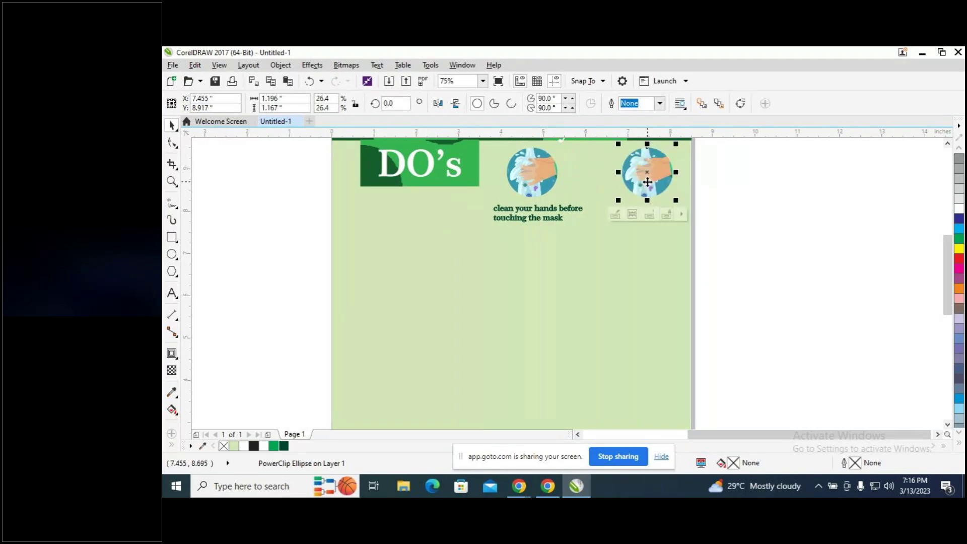
left_click(655, 180)
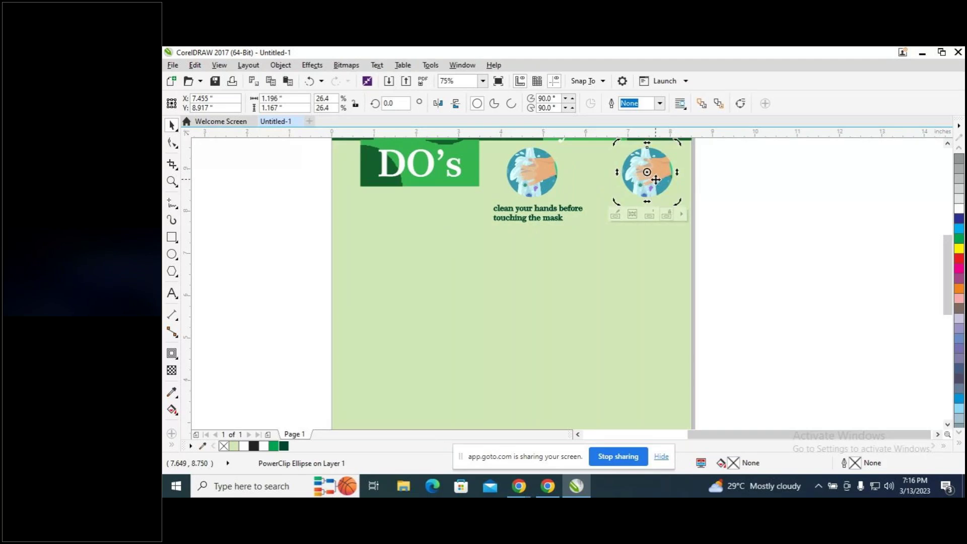
Delete the picture from the copied PowerClip and move the empty frame onto the hand image's centre.
left_click(631, 212)
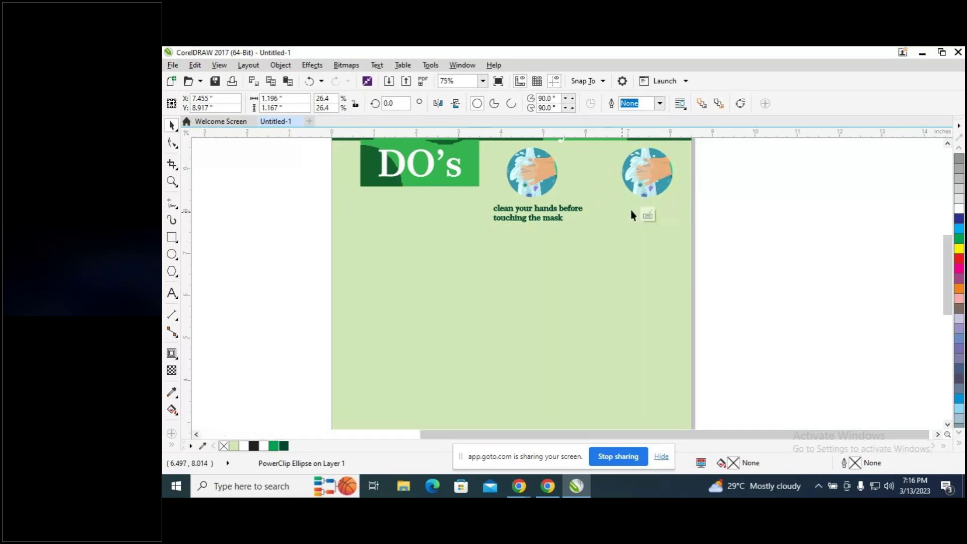
left_click(651, 183)
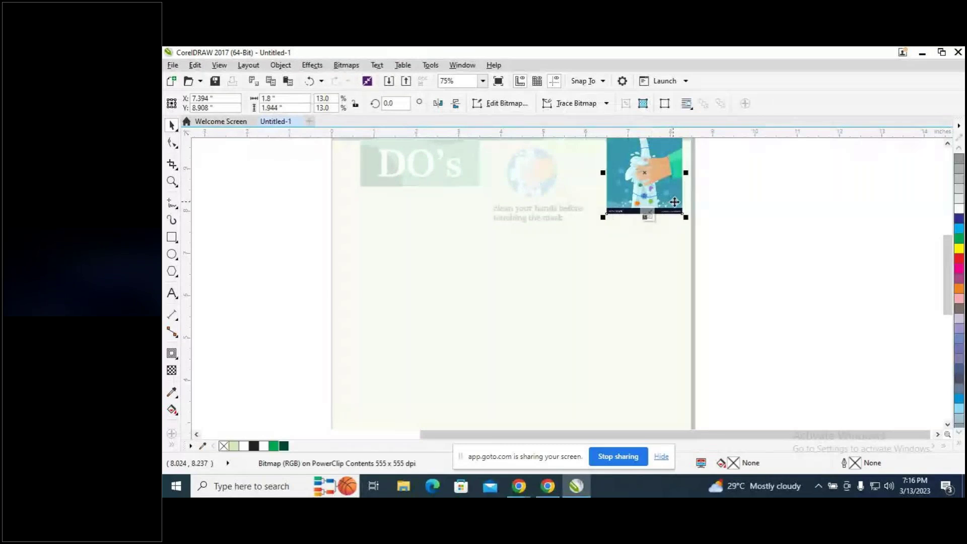
key("Delete")
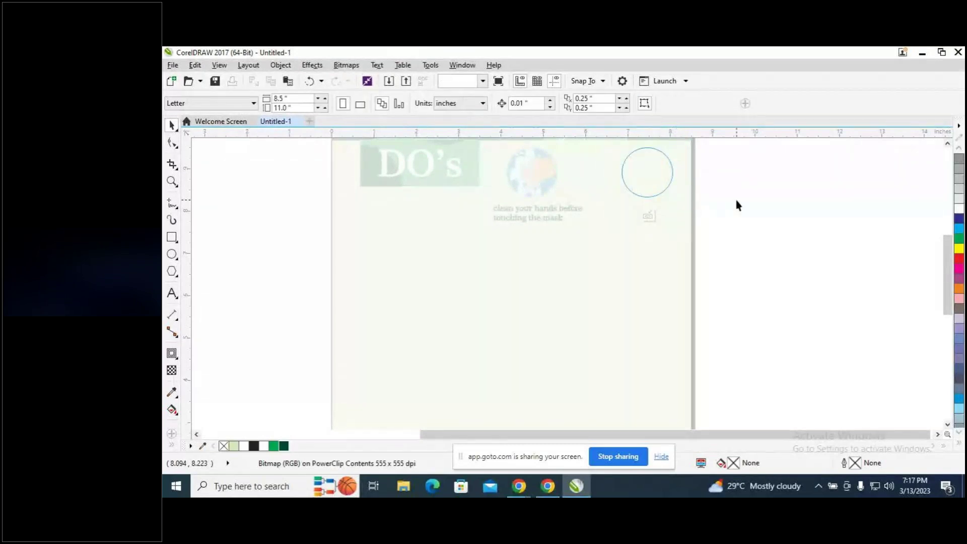
left_click(655, 212)
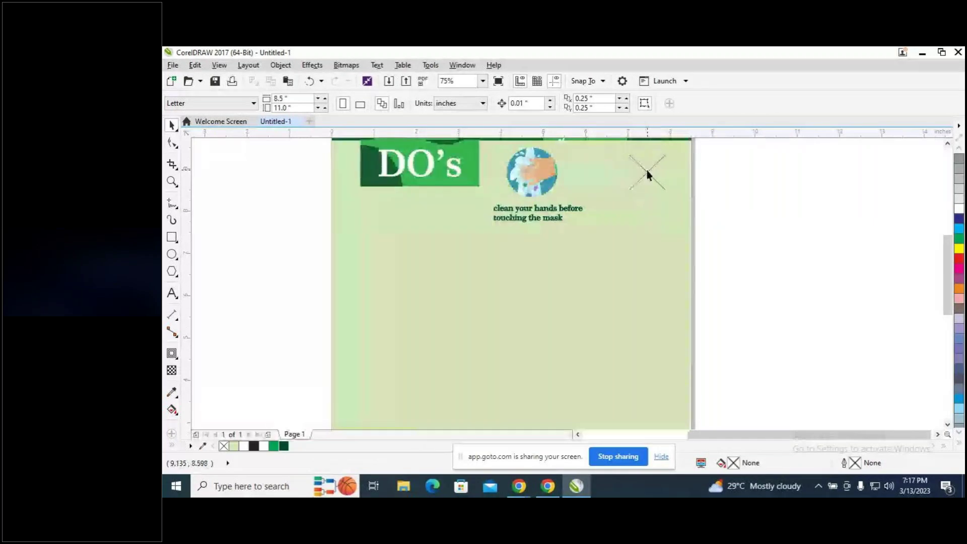
left_click(648, 172)
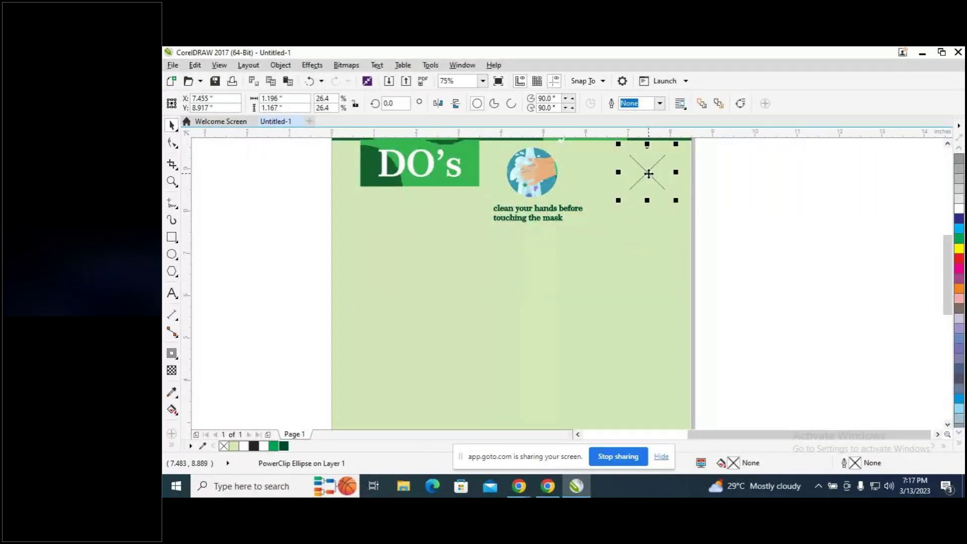
left_click_drag(649, 173, 529, 172)
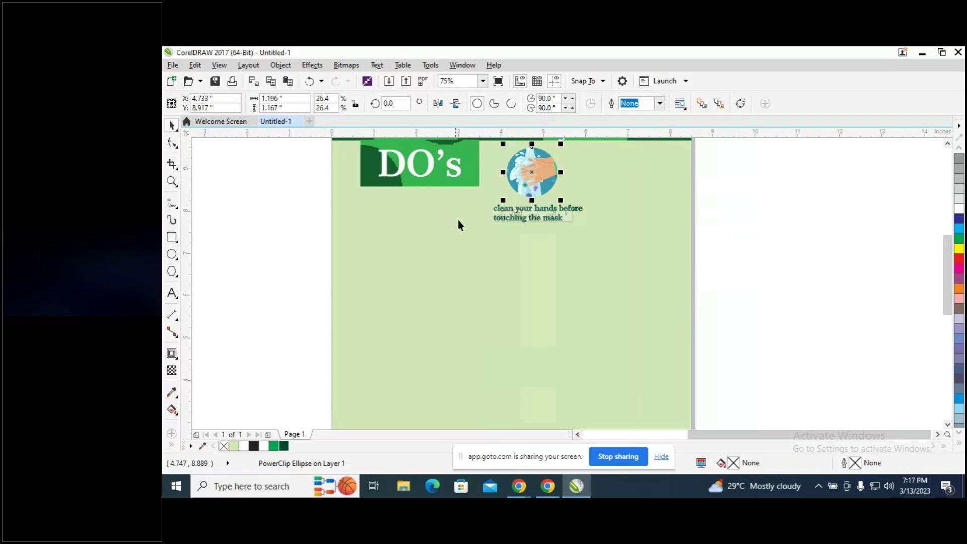
Draw a new circle near the page's top right with a black outline and shrink it.
left_click(171, 254)
left_click_drag(239, 243, 637, 171)
left_click(267, 270)
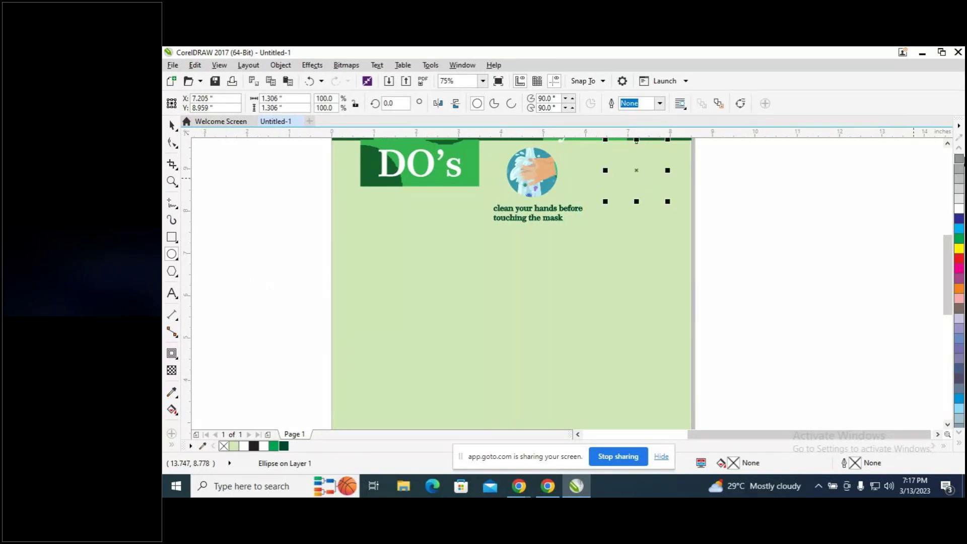
scroll(961, 157, "up", 3)
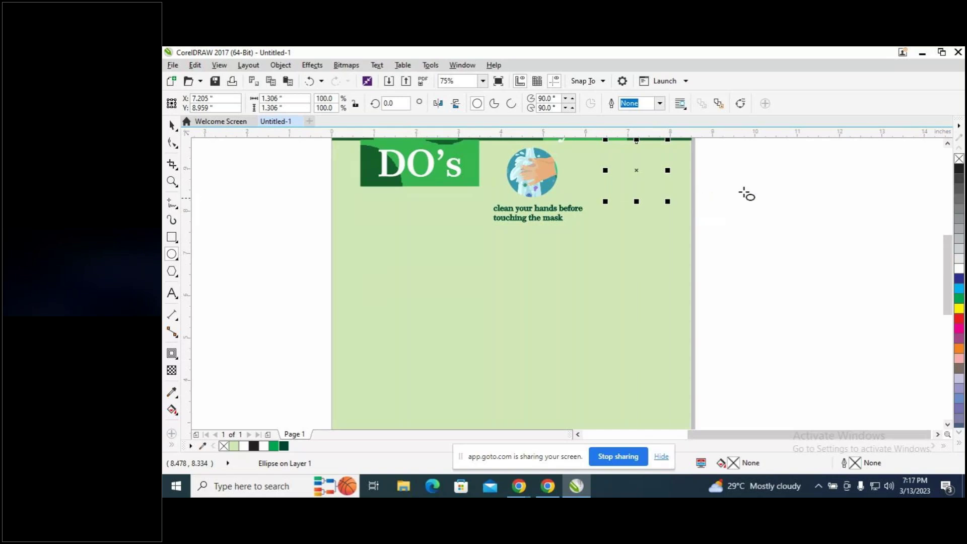
right_click(958, 174)
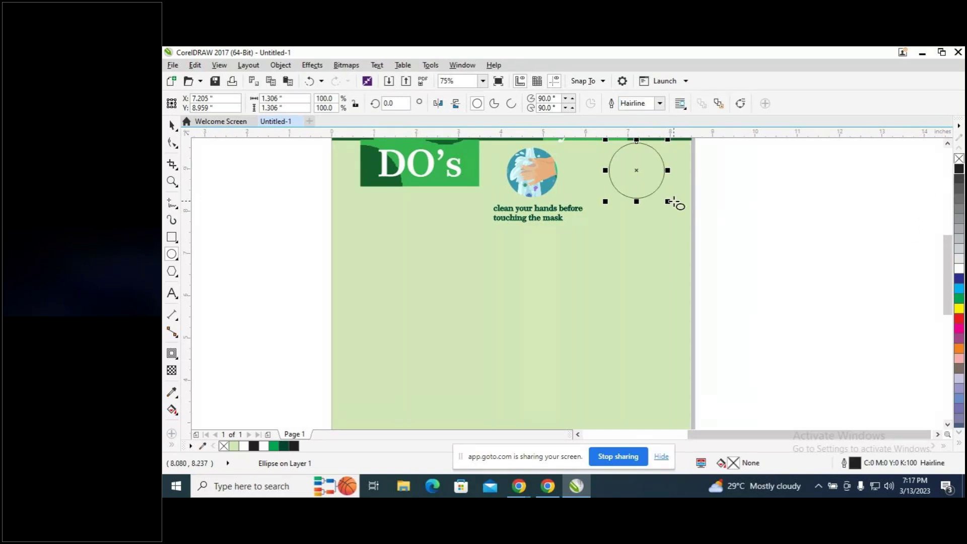
left_click_drag(668, 200, 648, 174)
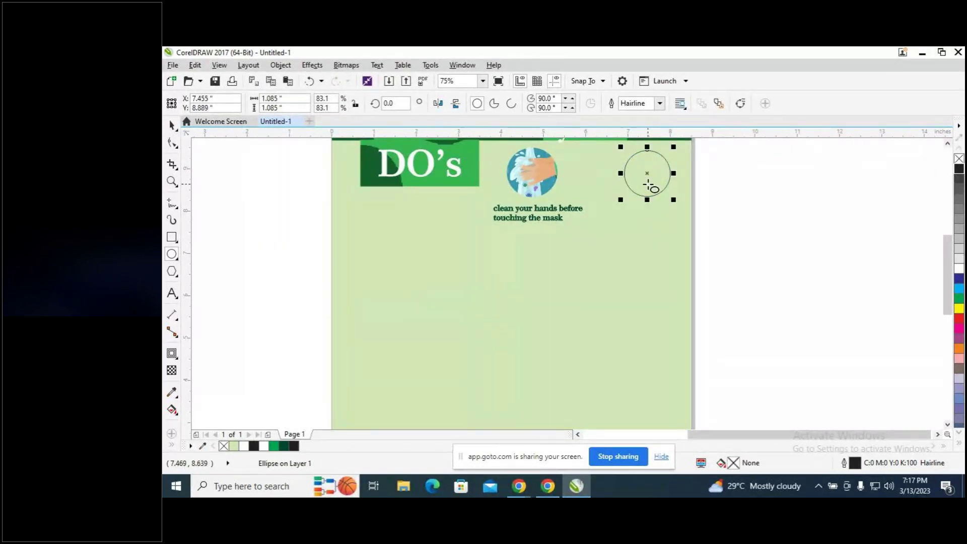
key("Up")
left_click_drag(650, 185, 845, 200)
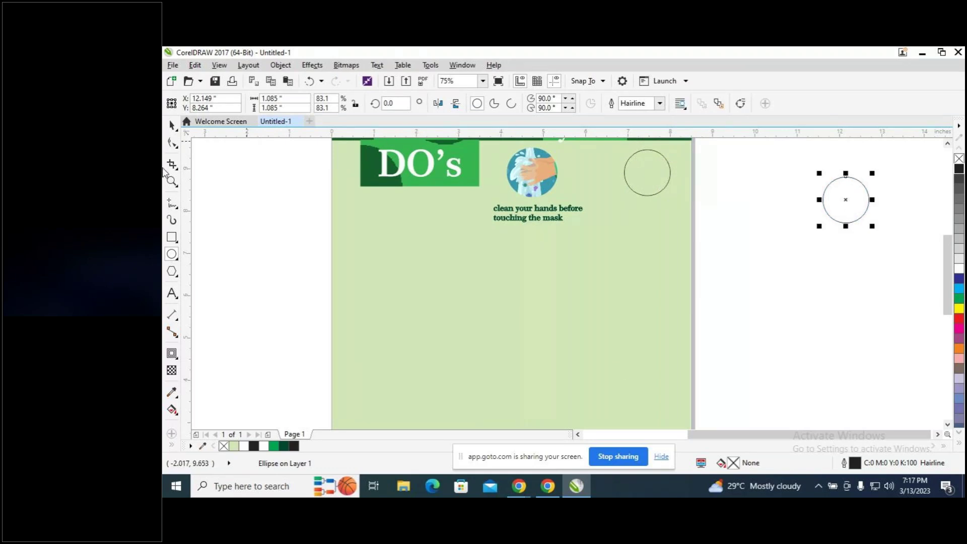
Resize the on-page circle and nudge it up beside the hand image.
key("space")
left_click(648, 195)
mouse_move(618, 146)
left_mouse_down()
mouse_move(618, 136)
mouse_move(616, 163)
left_mouse_up()
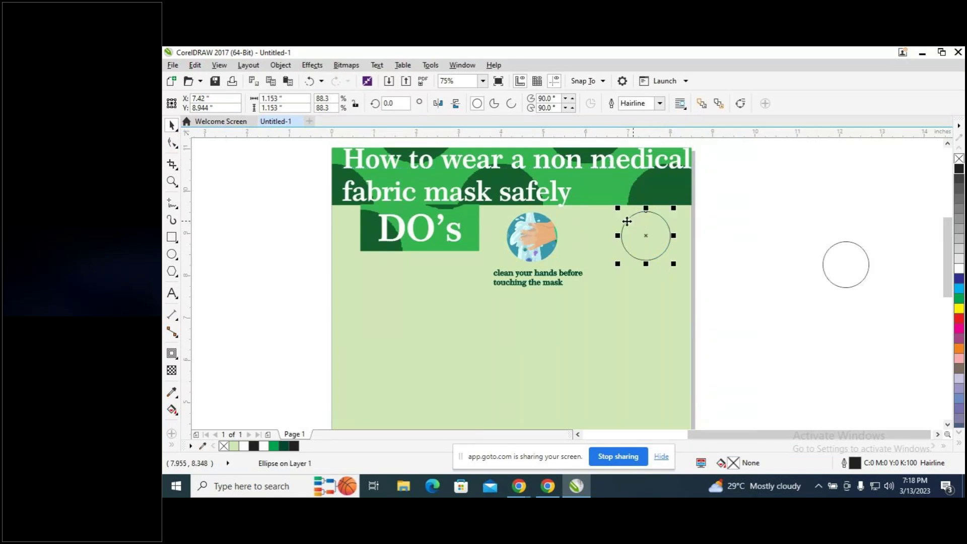
left_click_drag(619, 210, 620, 210)
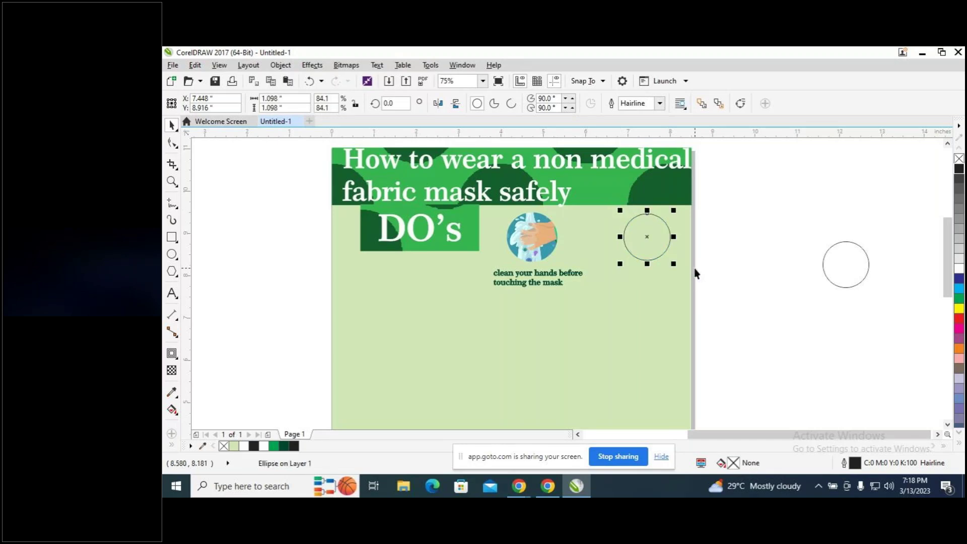
key("ctrl+Up")
key("ctrl+Up")
key("ctrl+Up")
Replace the spare off-page circle with a fresh copy of the on-page circle.
left_click(863, 282)
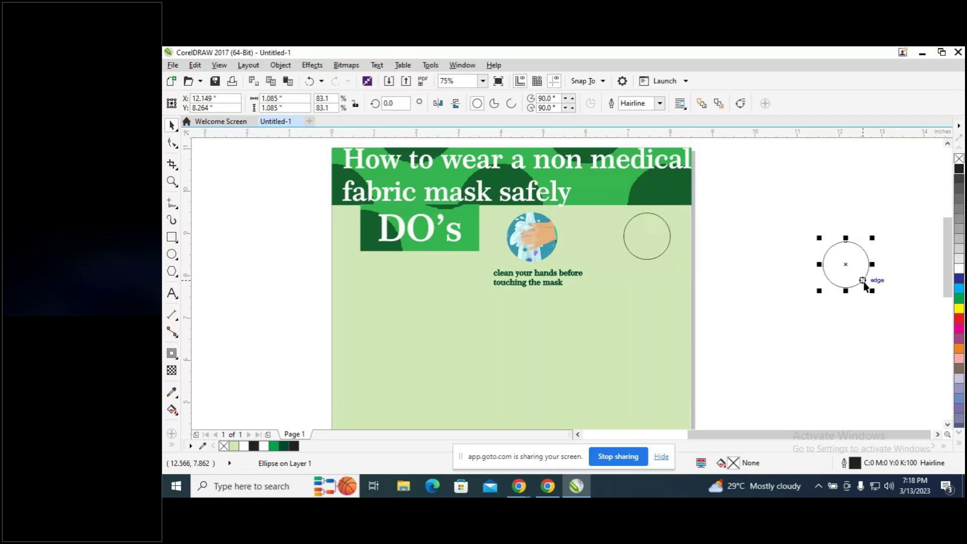
key("Delete")
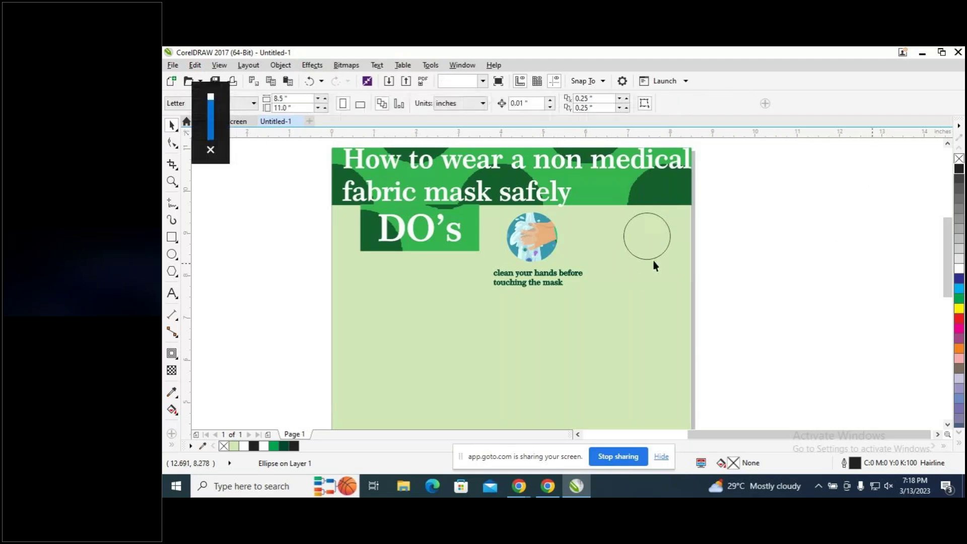
left_click(654, 258)
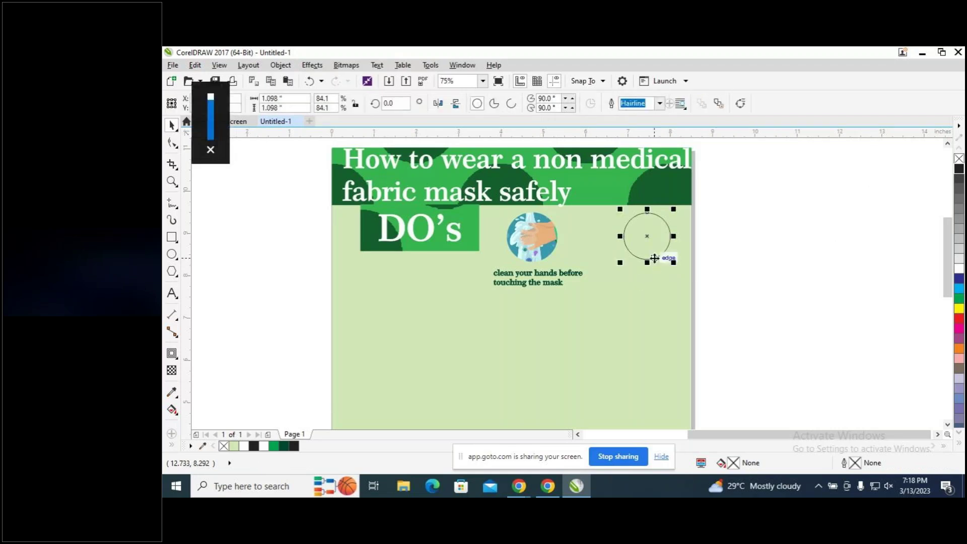
left_click_drag(654, 259, 834, 236)
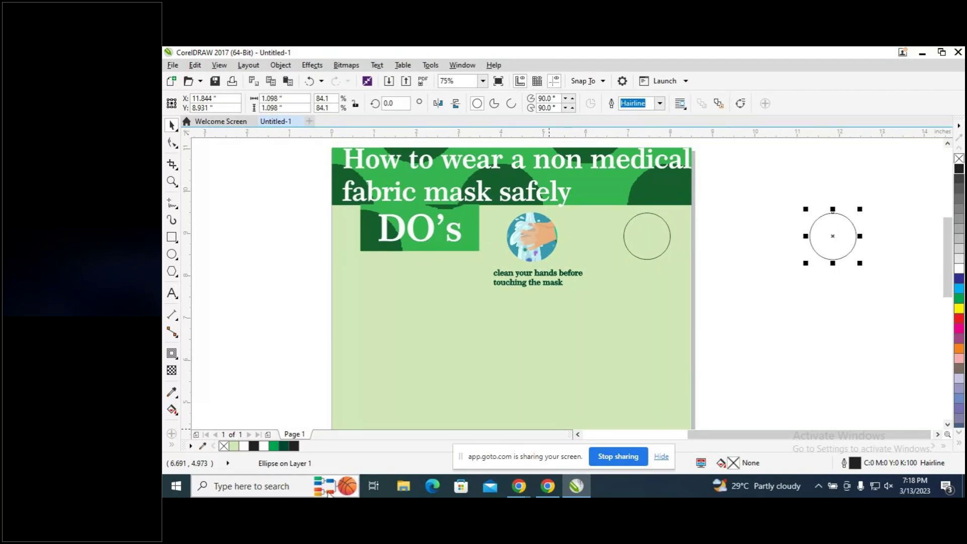
mouse_move(546, 495)
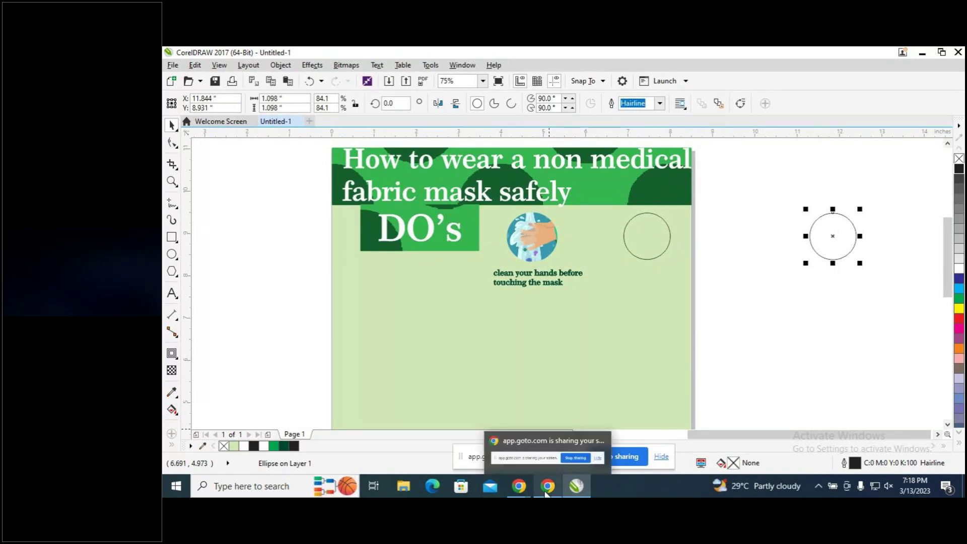
left_click(486, 432)
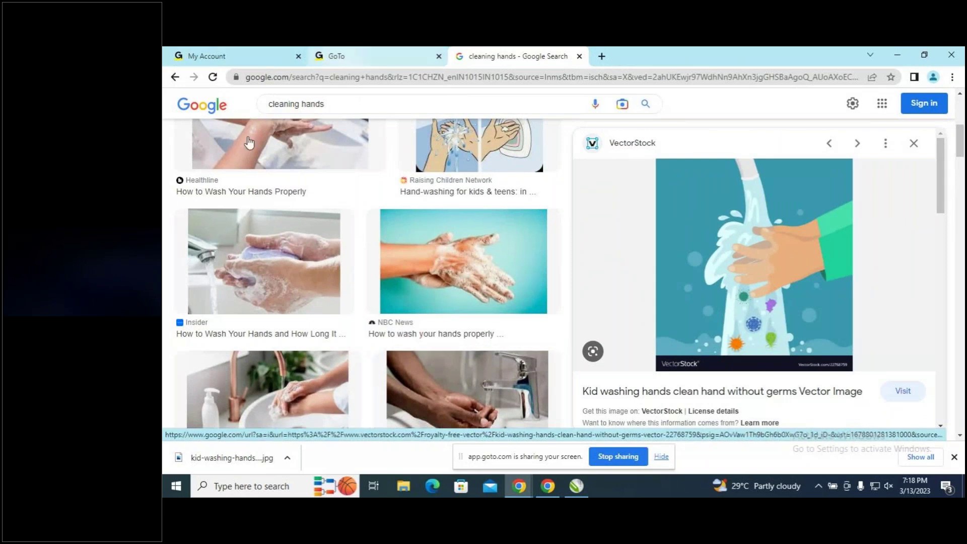
Replace the image search query with 'mask in hand' and run it.
left_click_drag(327, 104, 262, 104)
key("BackSpace")
type("m")
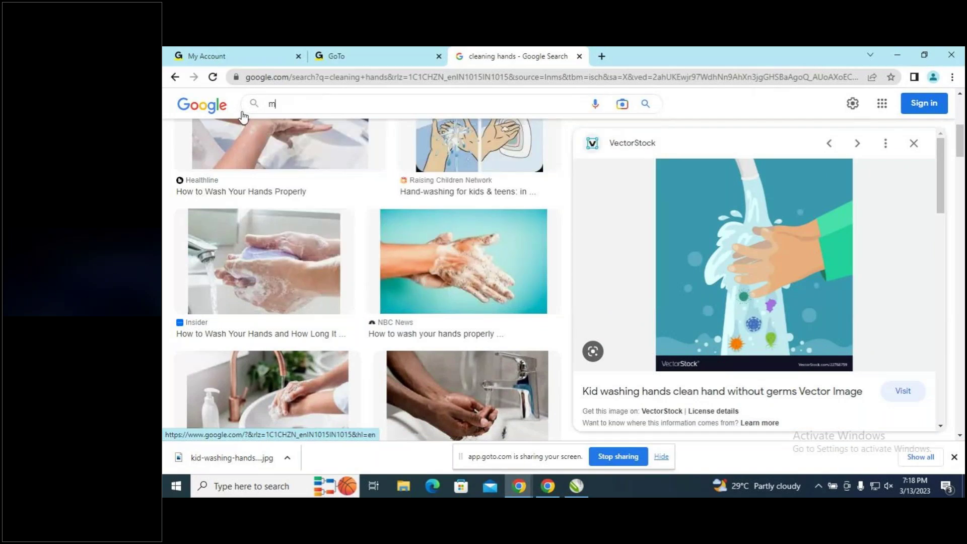
type("ass")
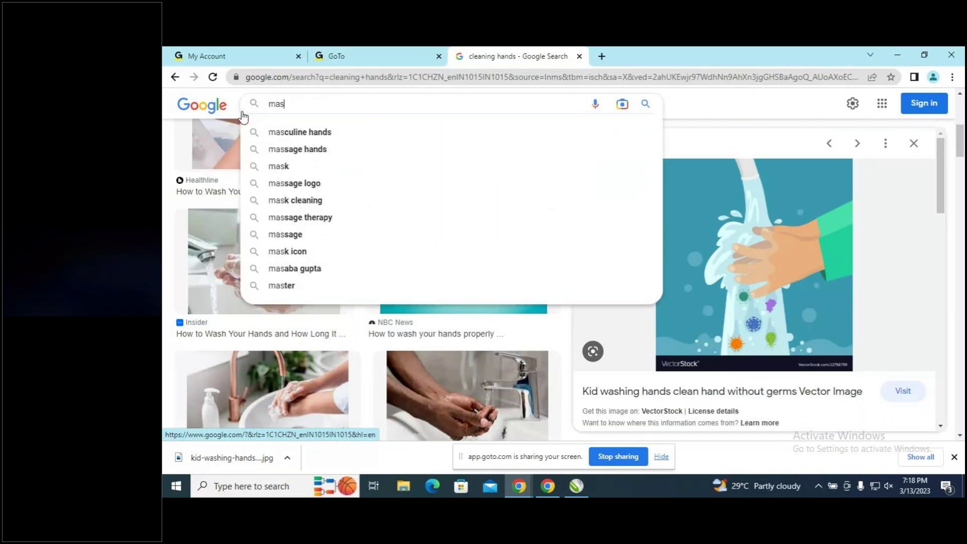
key("BackSpace")
type("k h")
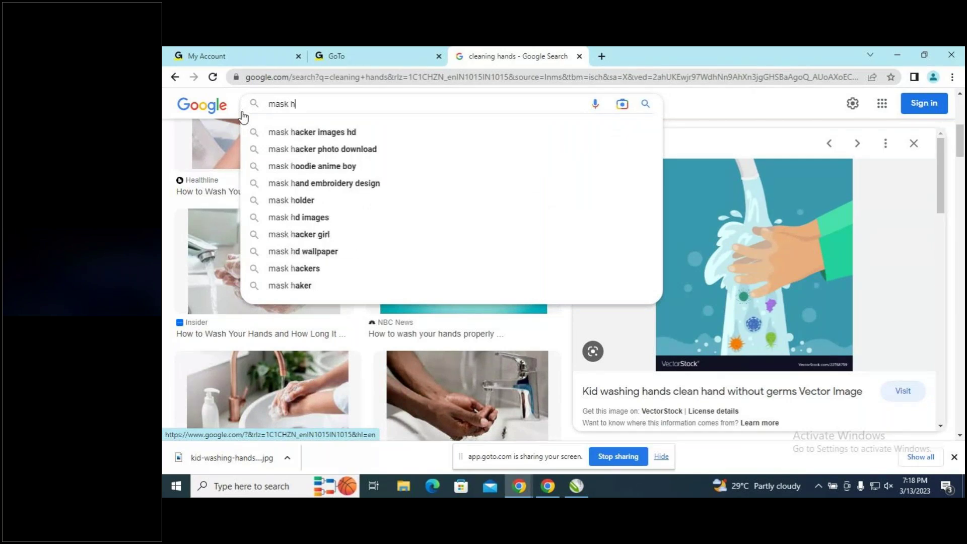
type("and")
key("Return")
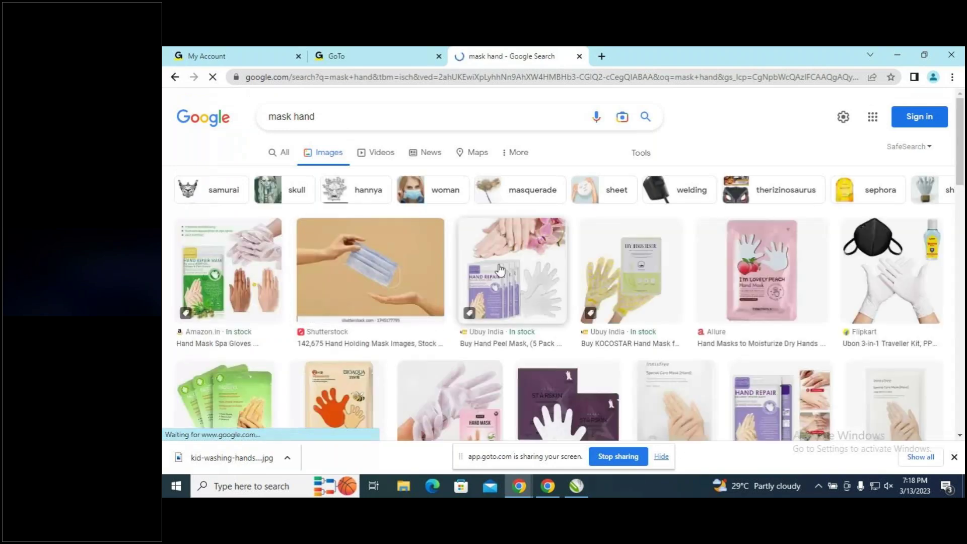
left_click(291, 118)
type("in")
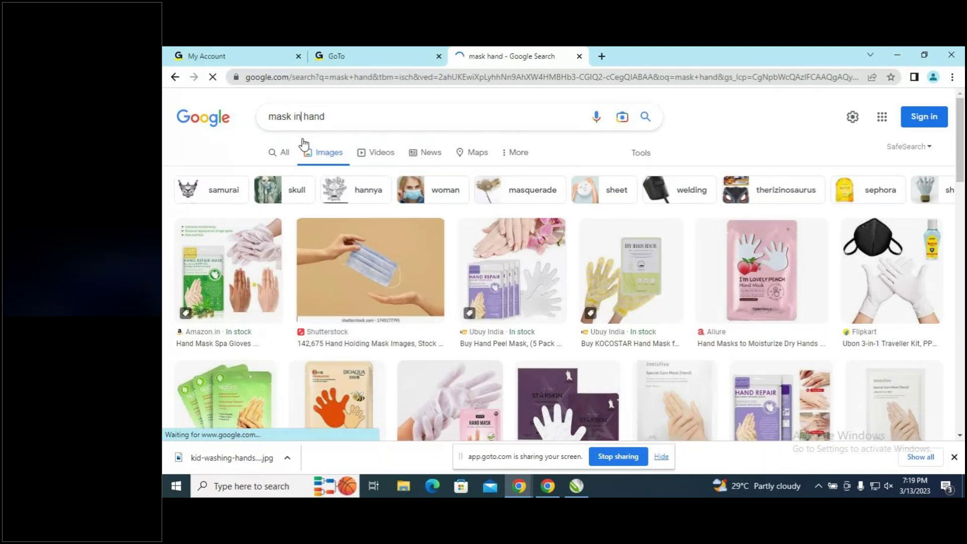
key("Return")
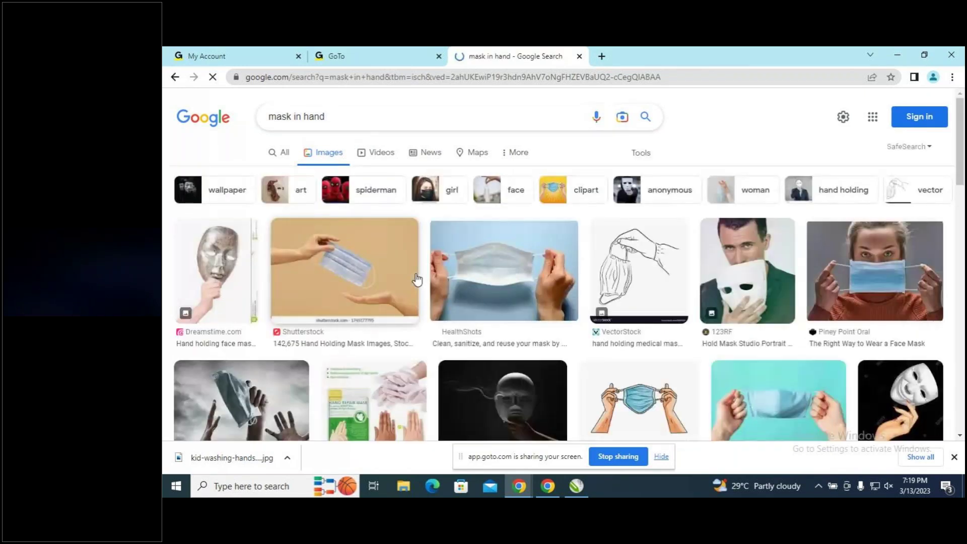
Scroll down and back up through the 'mask in hand' results, reviewing thumbnails.
scroll(479, 299, "down", 5)
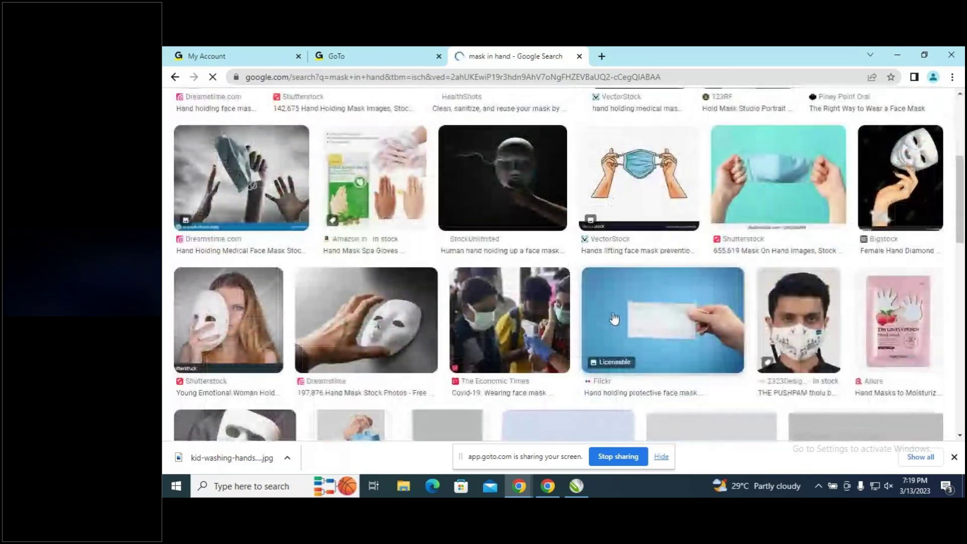
scroll(614, 318, "down", 7)
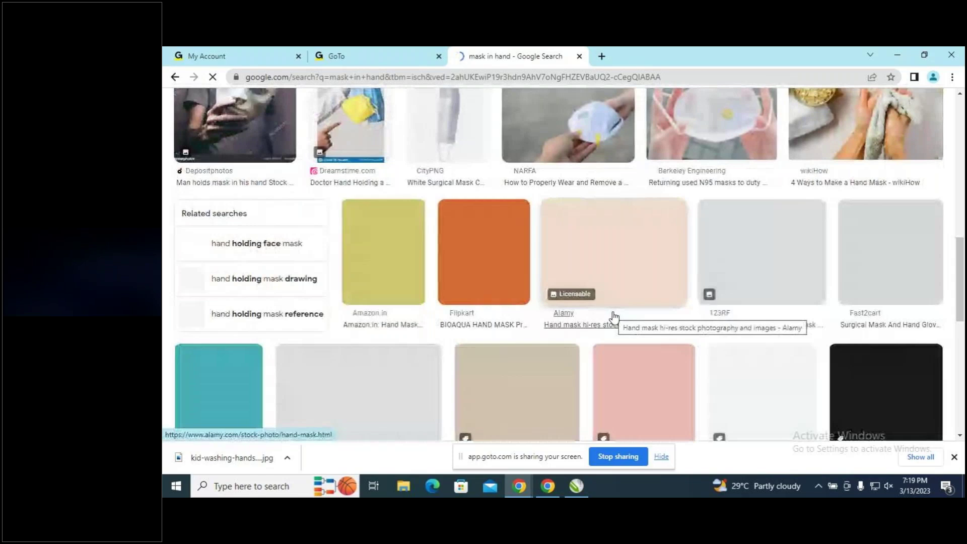
scroll(613, 318, "down", 4)
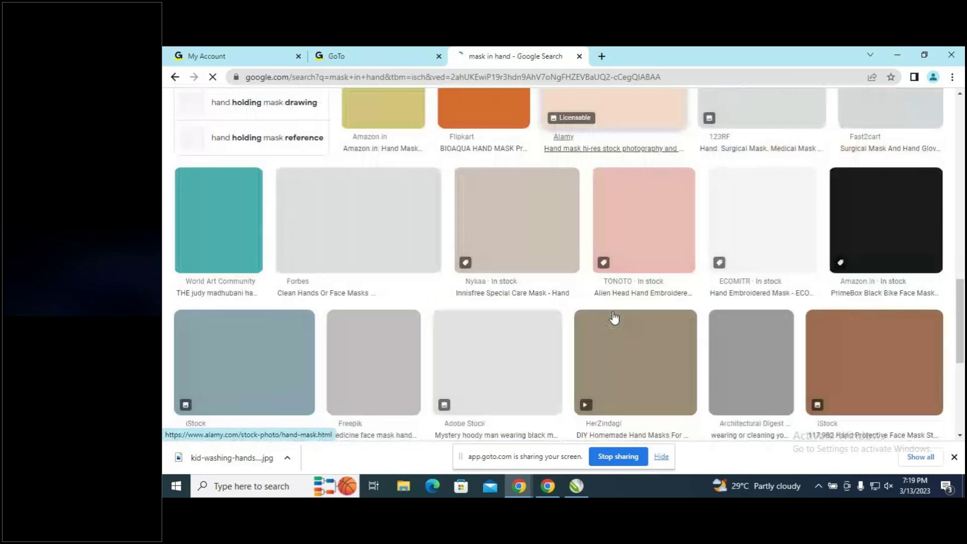
scroll(614, 318, "down", 6)
scroll(612, 327, "up", 5)
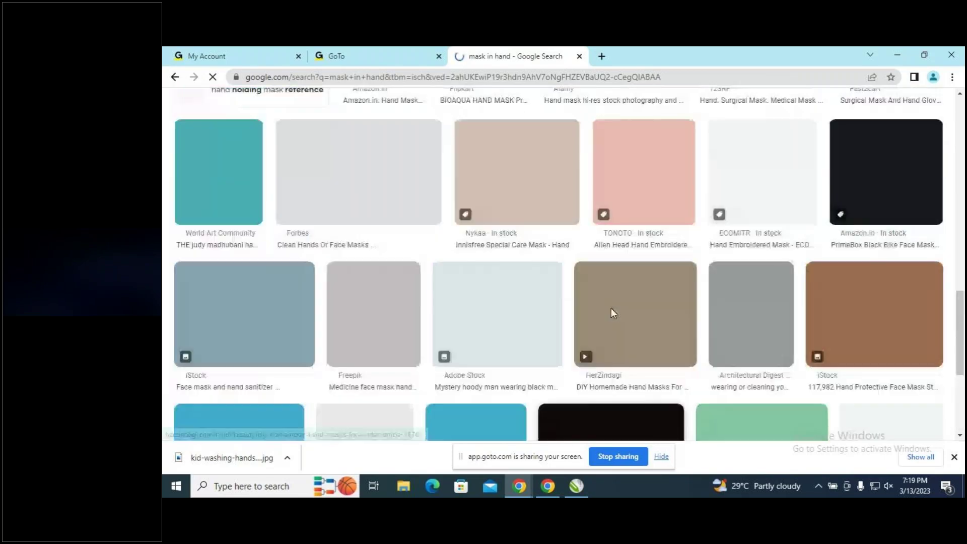
scroll(611, 308, "up", 6)
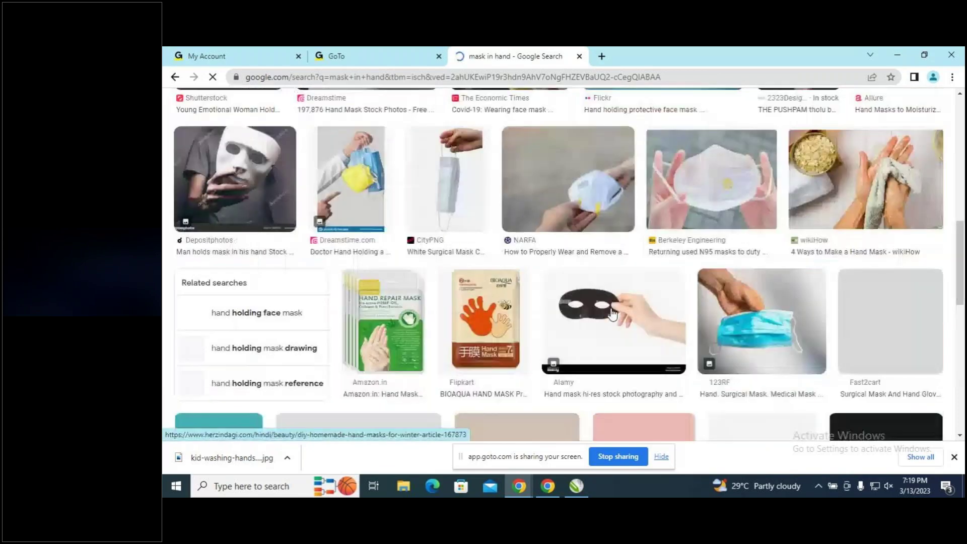
scroll(613, 313, "up", 5)
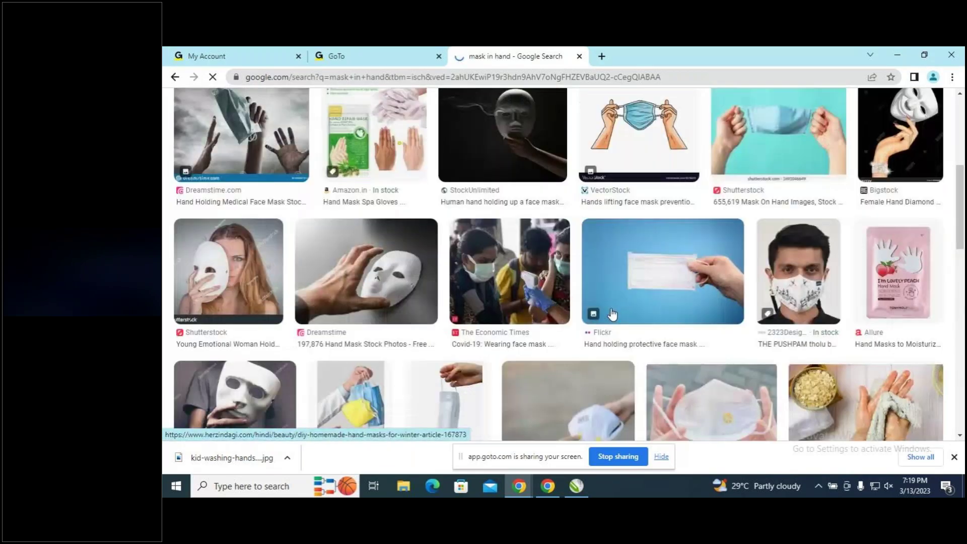
scroll(612, 314, "up", 5)
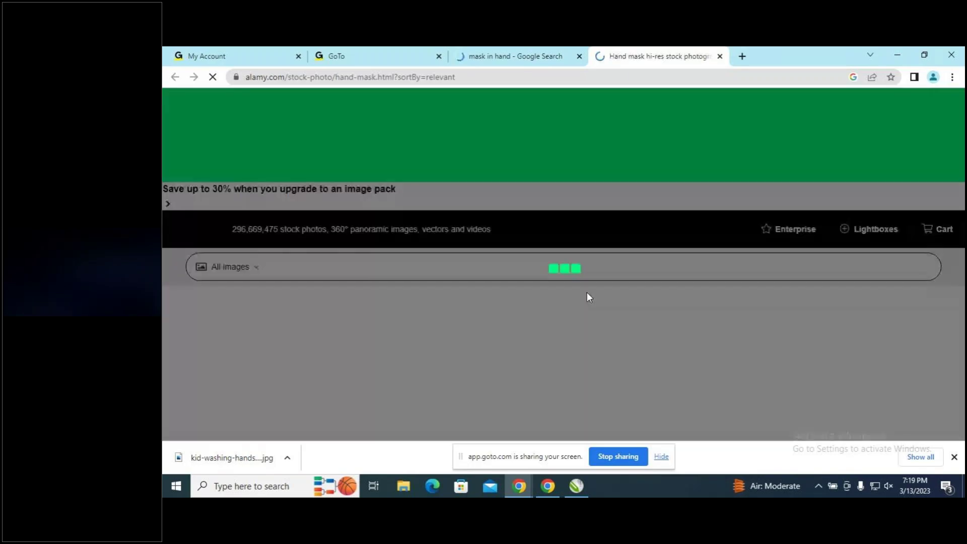
scroll(585, 293, "down", 2)
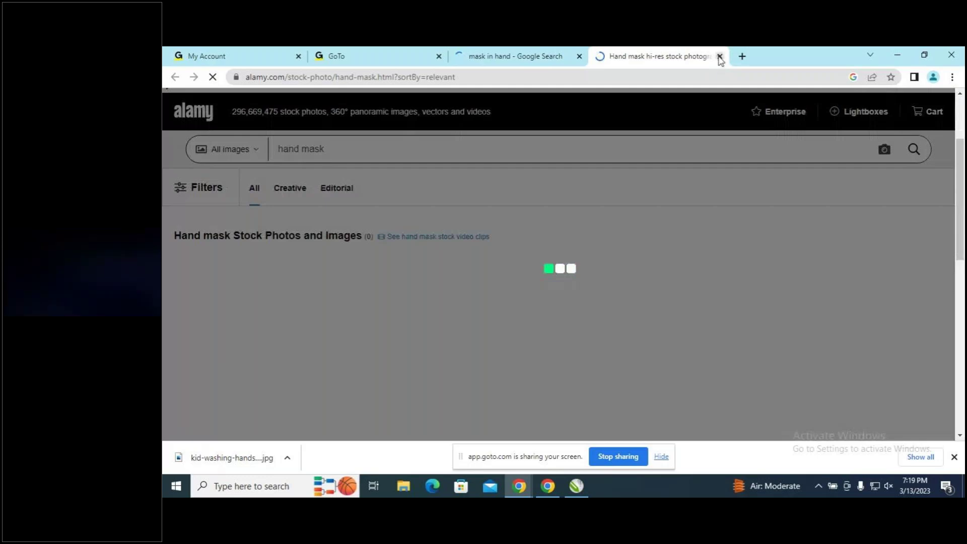
left_click(720, 57)
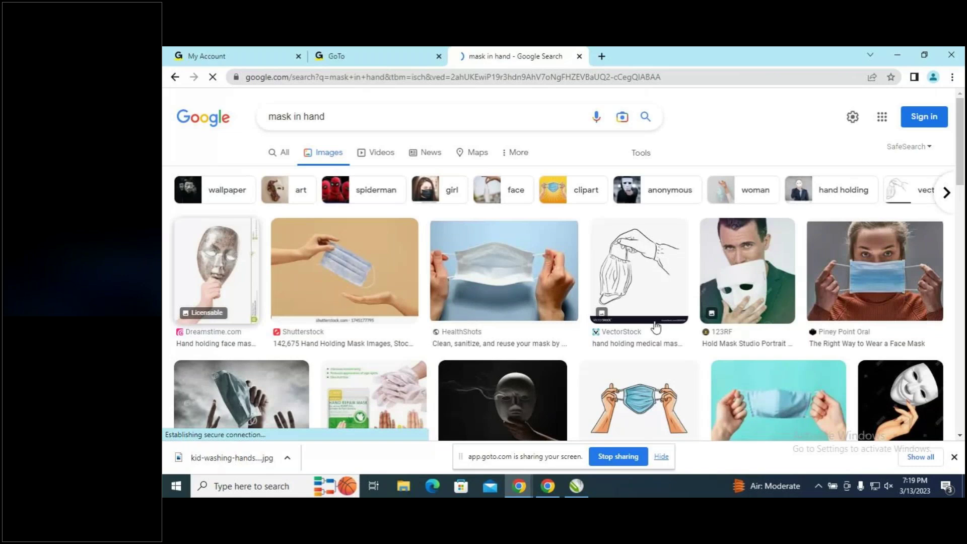
scroll(638, 252, "down", 3)
left_click(639, 252)
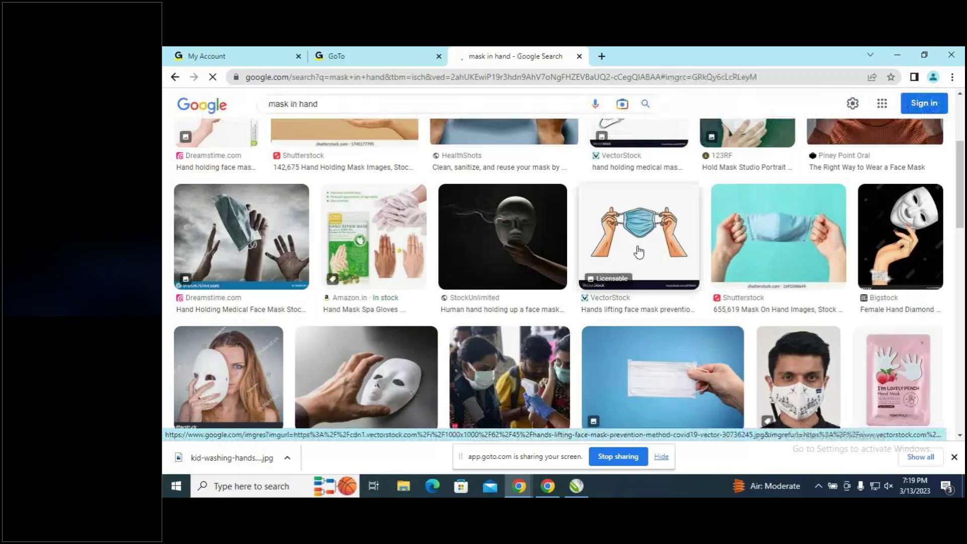
left_click(639, 252)
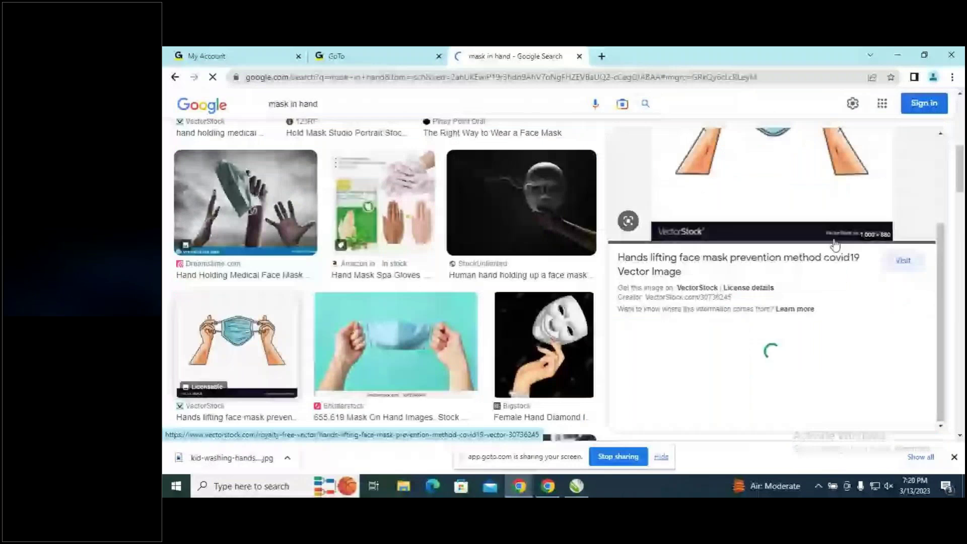
Save the VectorStock hands-lifting-face-mask JPEG to Downloads and drag it into CorelDRAW.
scroll(816, 245, "down", 5)
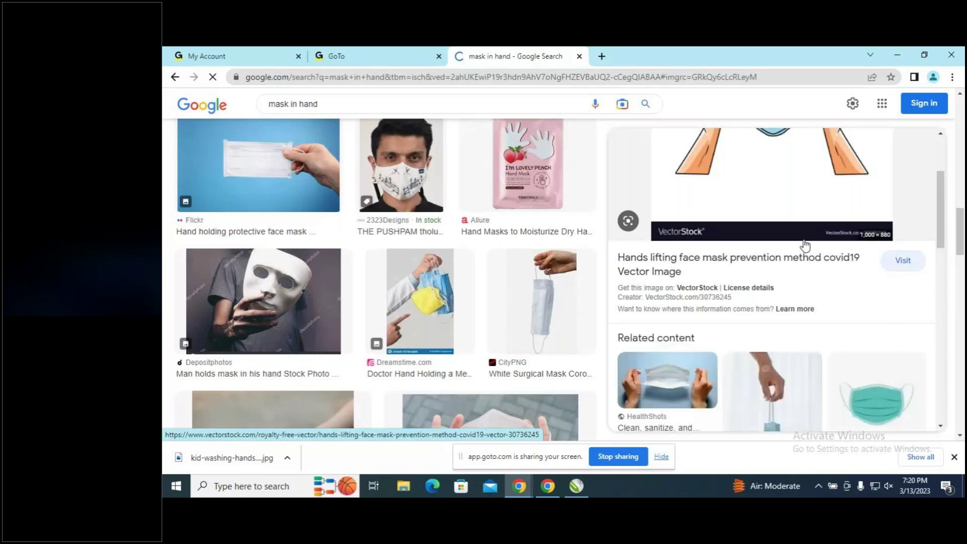
scroll(805, 245, "down", 5)
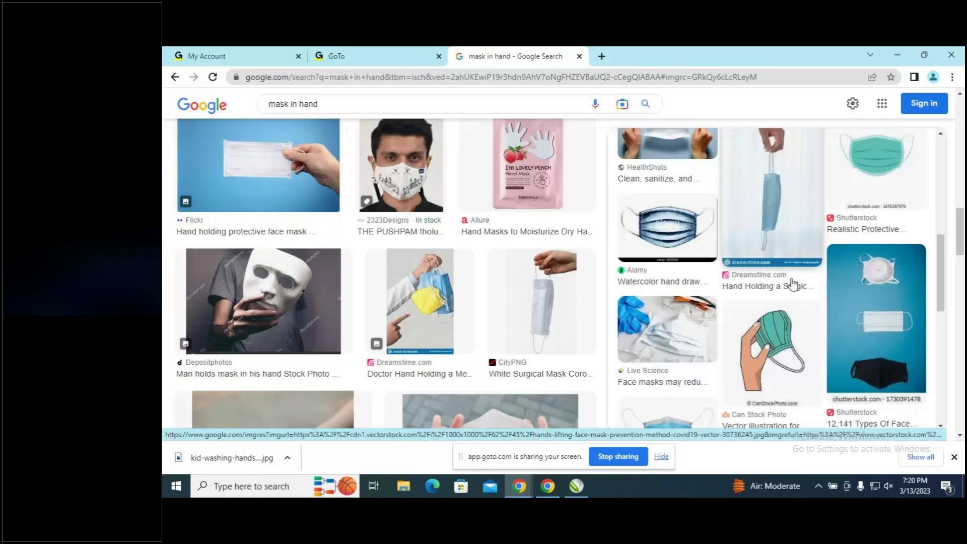
scroll(793, 285, "down", 1)
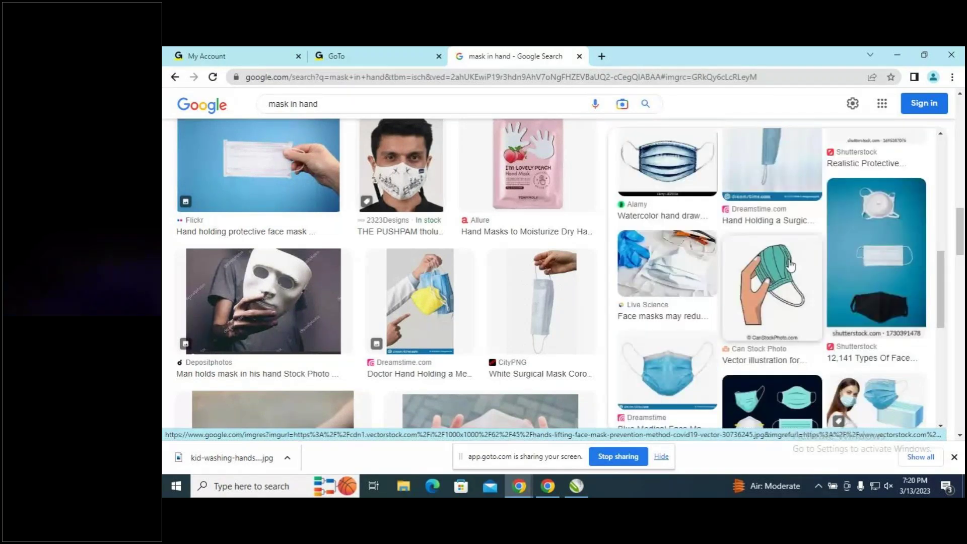
left_click(792, 267)
right_click(805, 250)
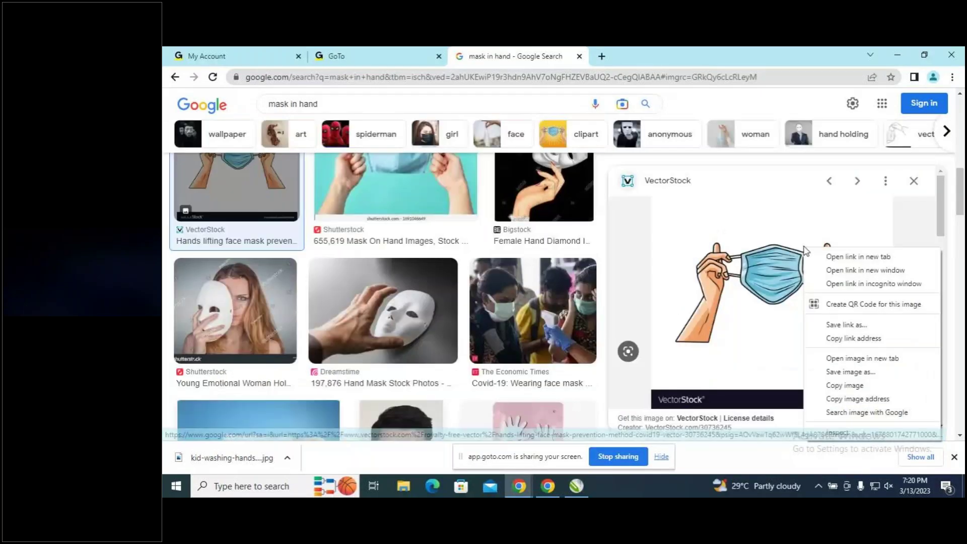
left_click(812, 368)
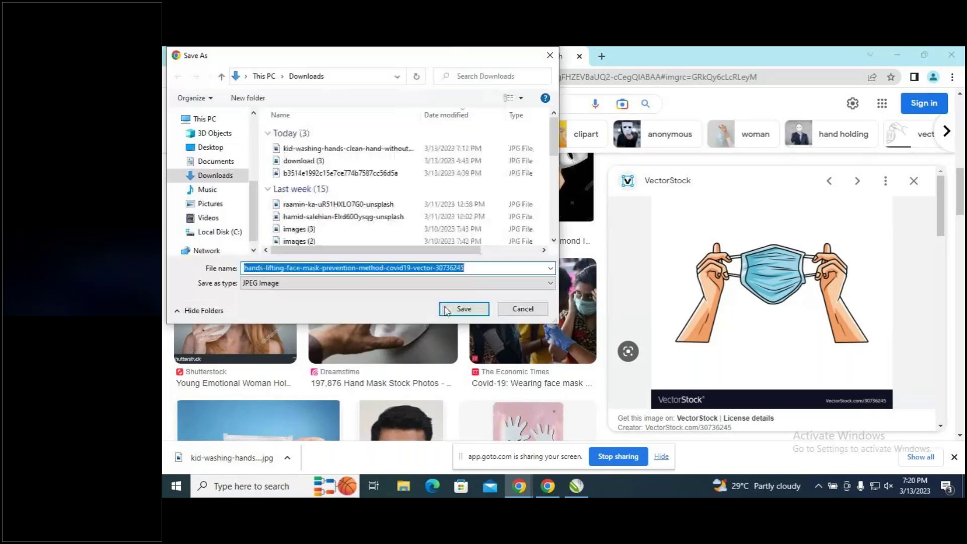
left_click(463, 308)
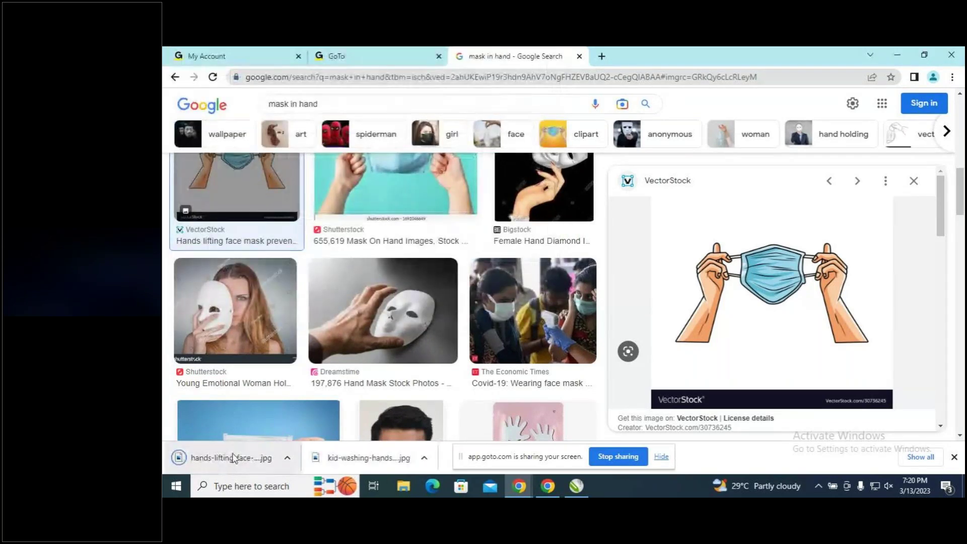
left_click_drag(232, 462, 835, 315)
Move the mask picture left of the page and PowerClip it into the empty circle.
scroll(834, 307, "down", 3)
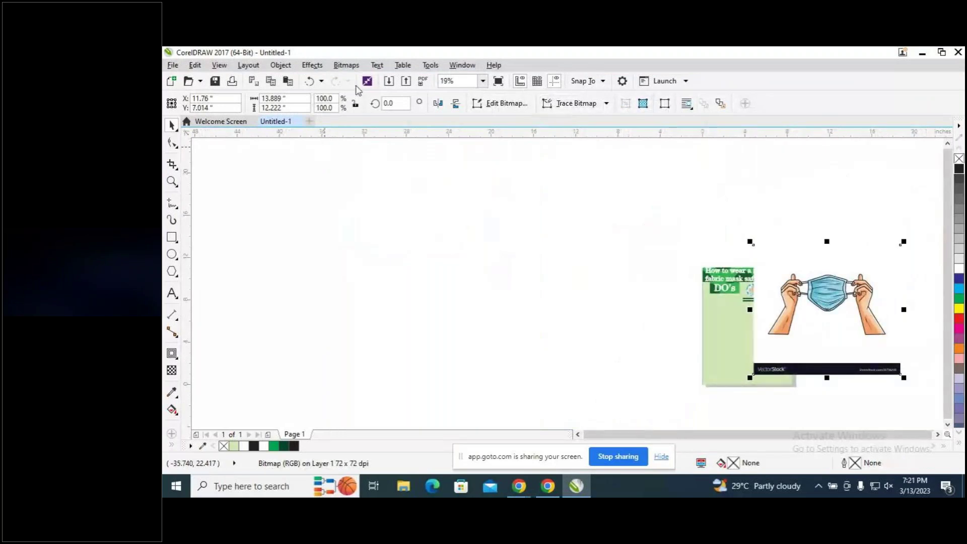
left_click(286, 68)
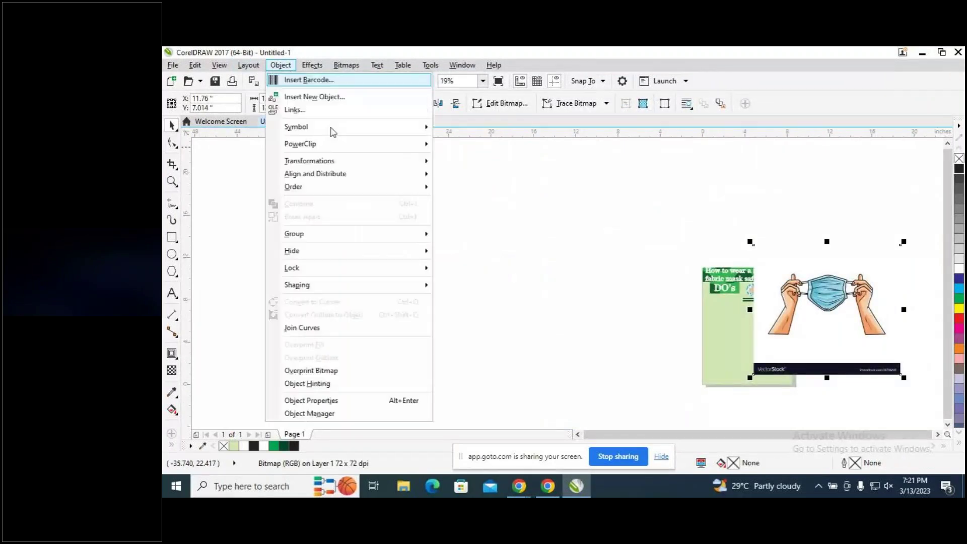
mouse_move(337, 150)
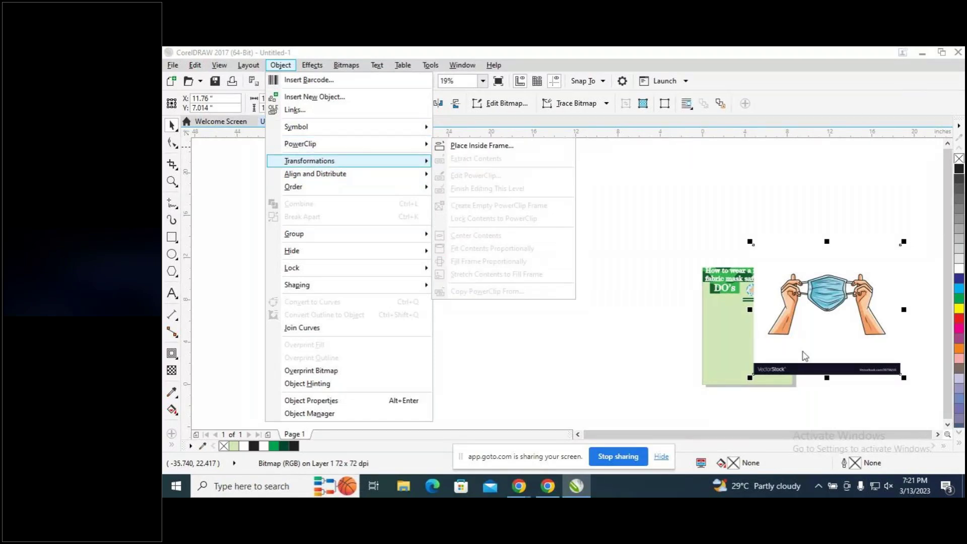
key("Escape")
key("Escape")
left_click_drag(827, 252, 542, 311)
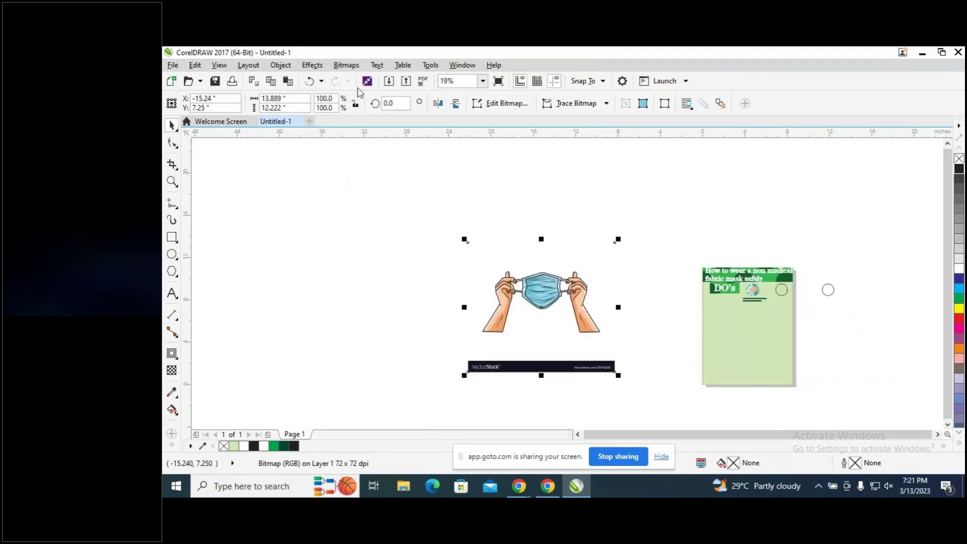
left_click(281, 66)
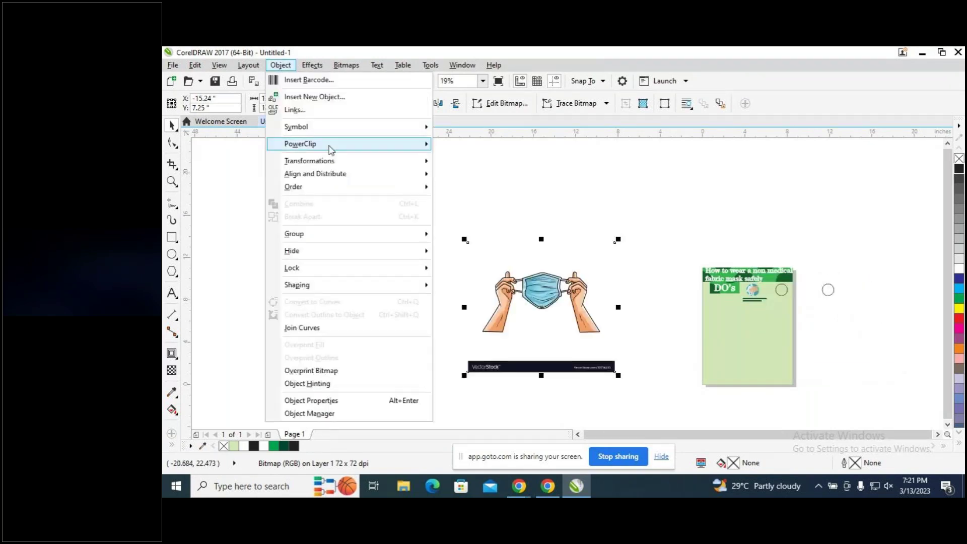
mouse_move(327, 147)
left_click(476, 147)
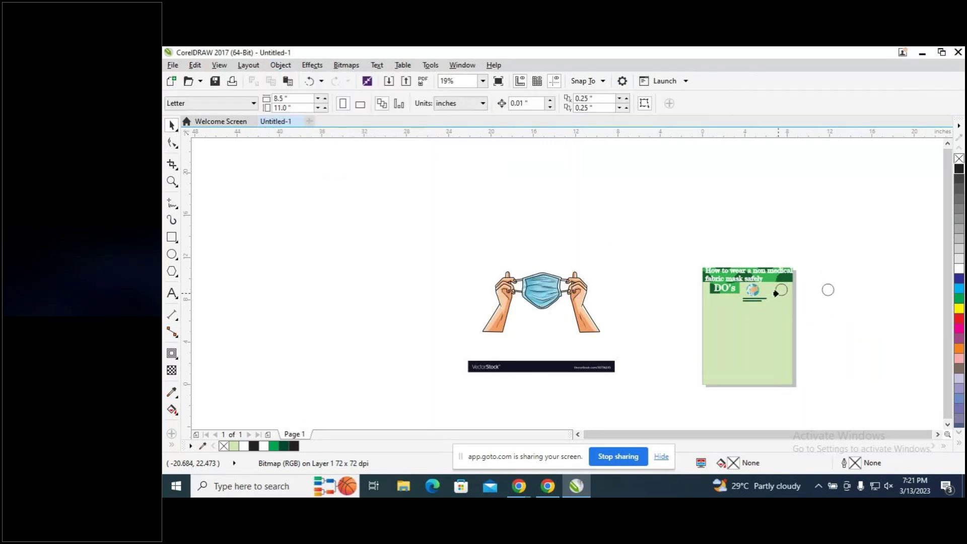
left_click(776, 292)
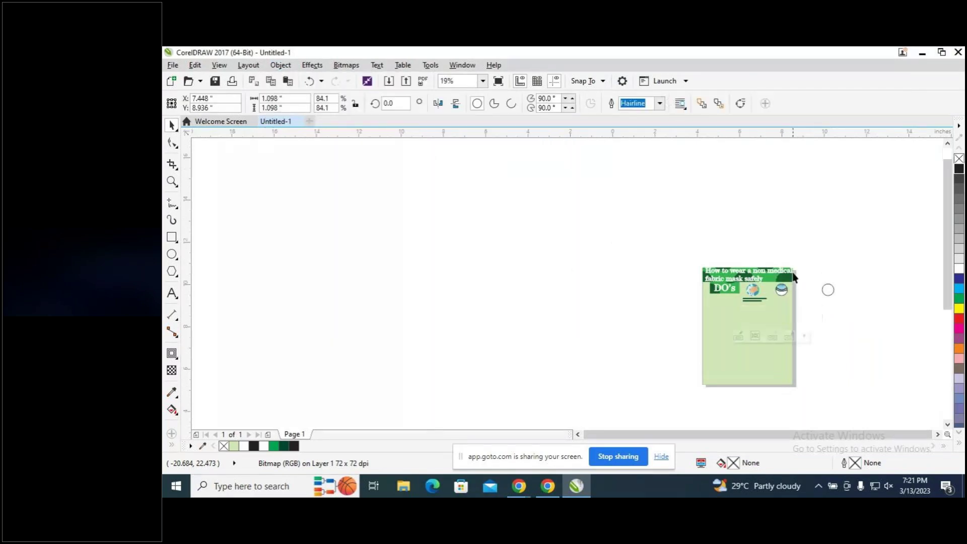
Shrink the mask picture to about 11% inside the second circle and centre it.
scroll(793, 276, "up", 4)
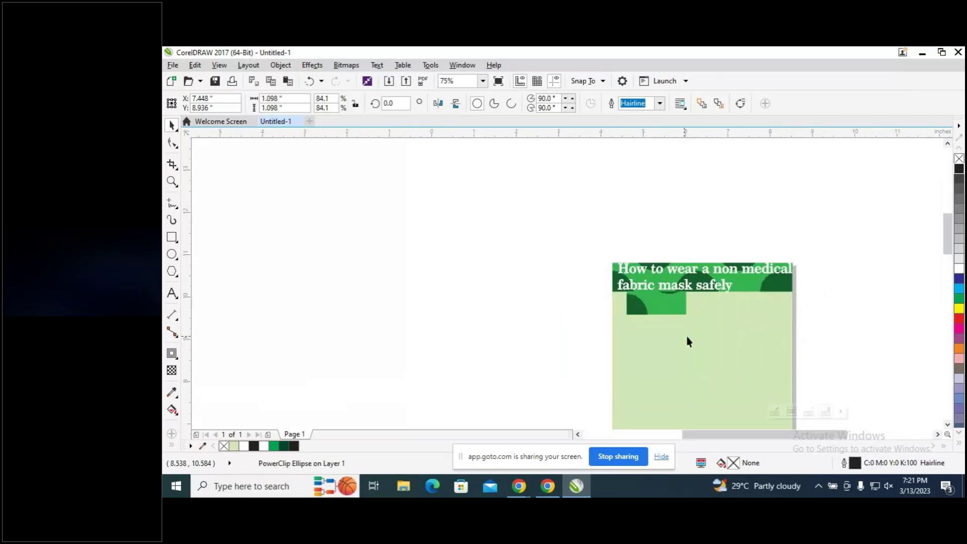
scroll(687, 337, "up", 3)
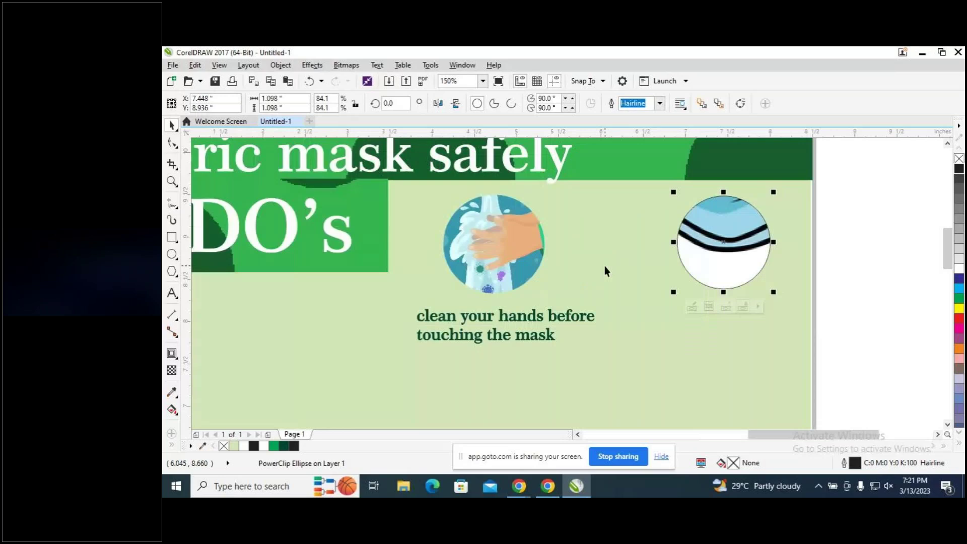
left_click(693, 306)
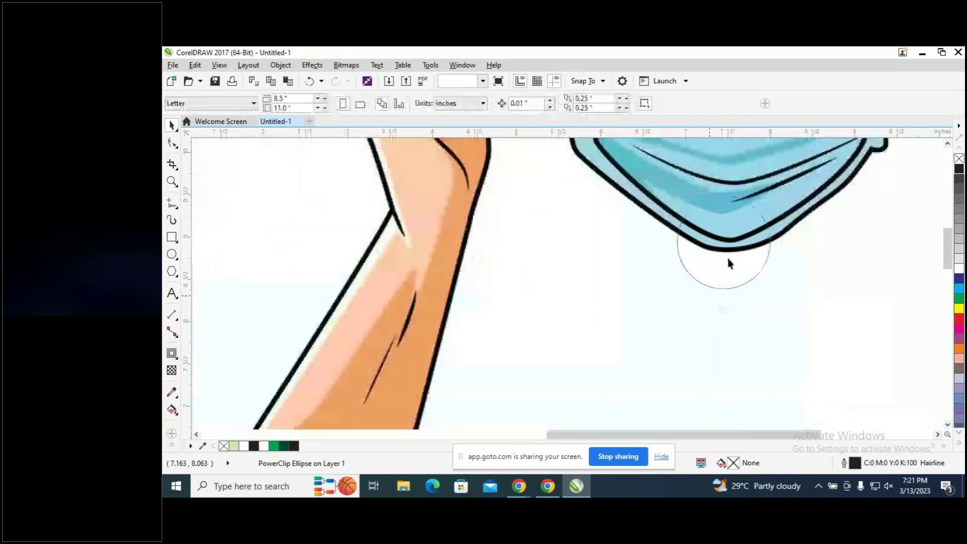
scroll(727, 261, "down", 2)
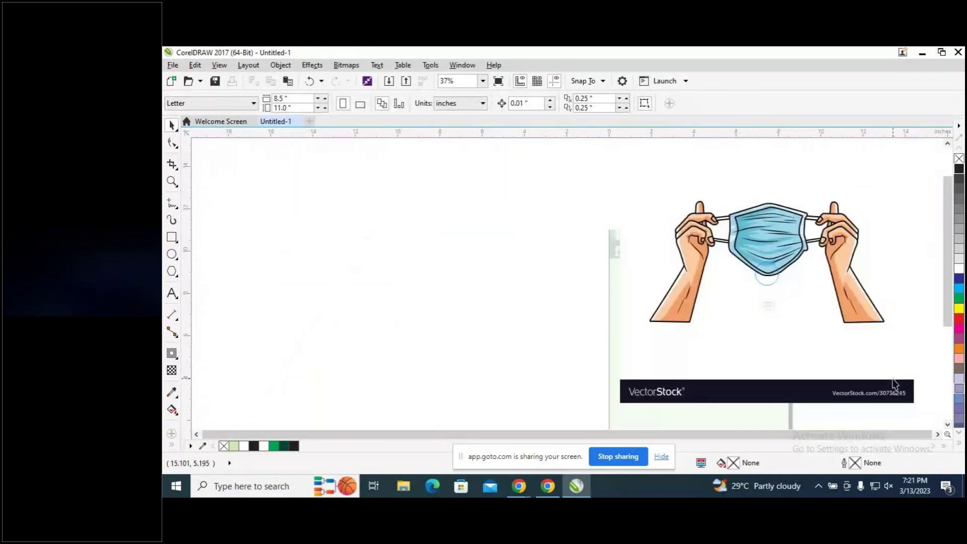
left_click(911, 399)
left_click(919, 409)
left_click(865, 394)
left_click_drag(917, 406, 783, 278)
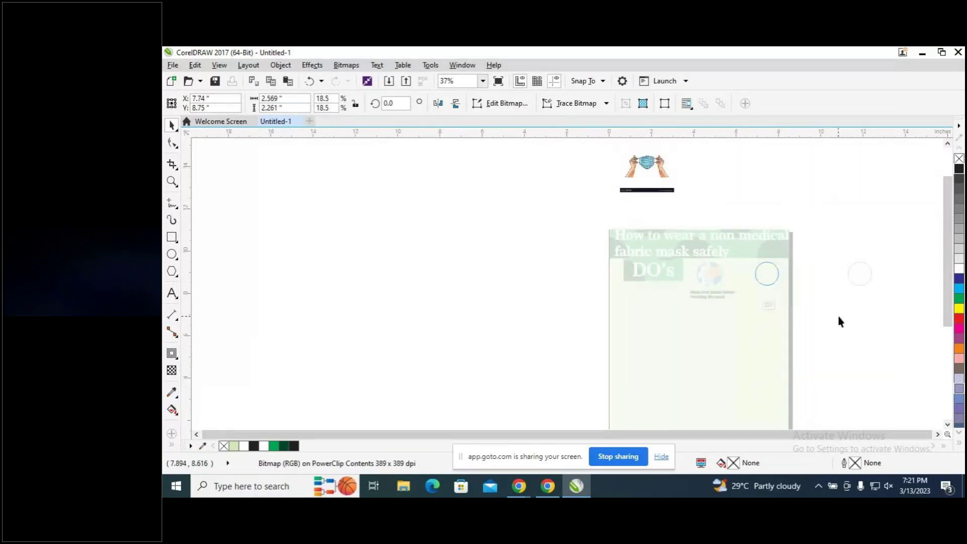
left_click_drag(805, 305, 773, 279)
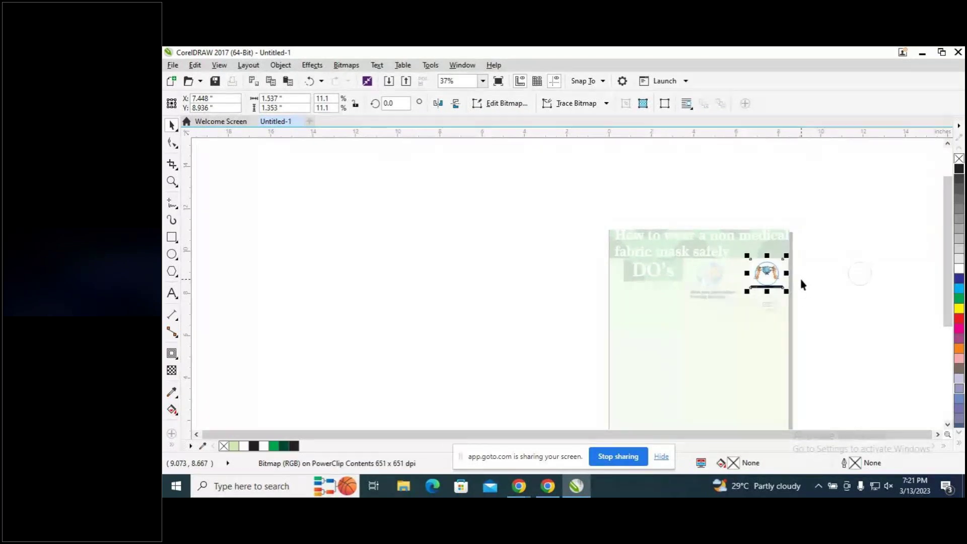
key("Down")
key("Right")
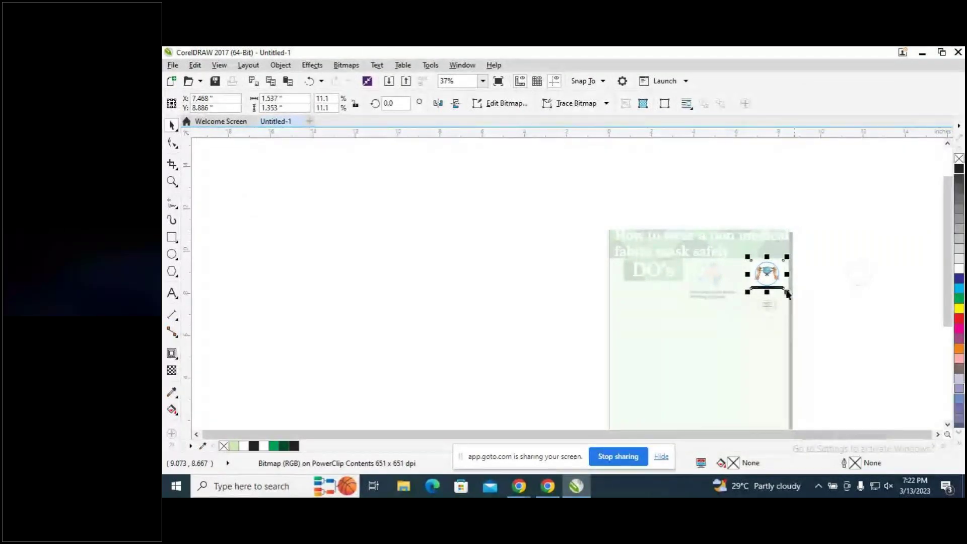
left_click(767, 306)
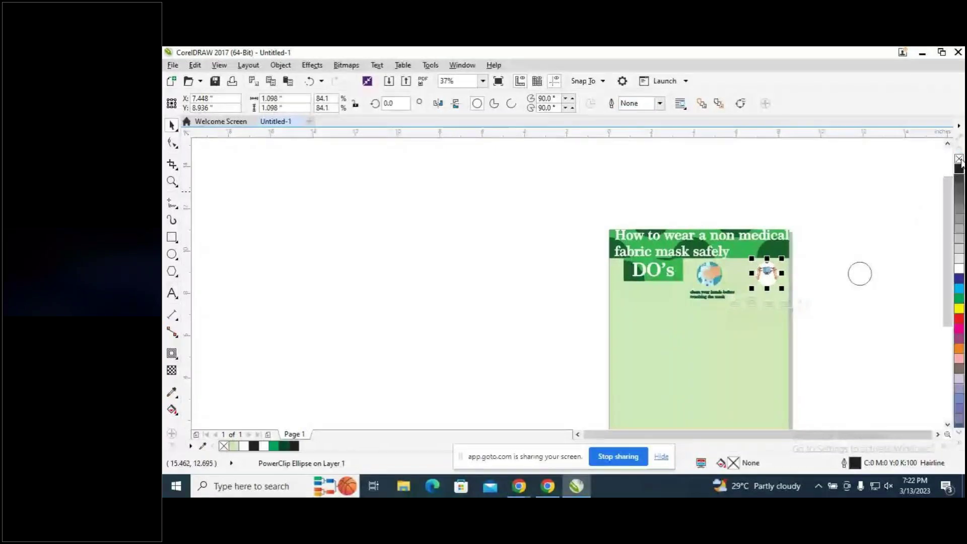
Zoom in and pan to the empty area below the captions at the page's lower right.
left_click(807, 243)
scroll(738, 278, "up", 3)
scroll(738, 278, "up", 3)
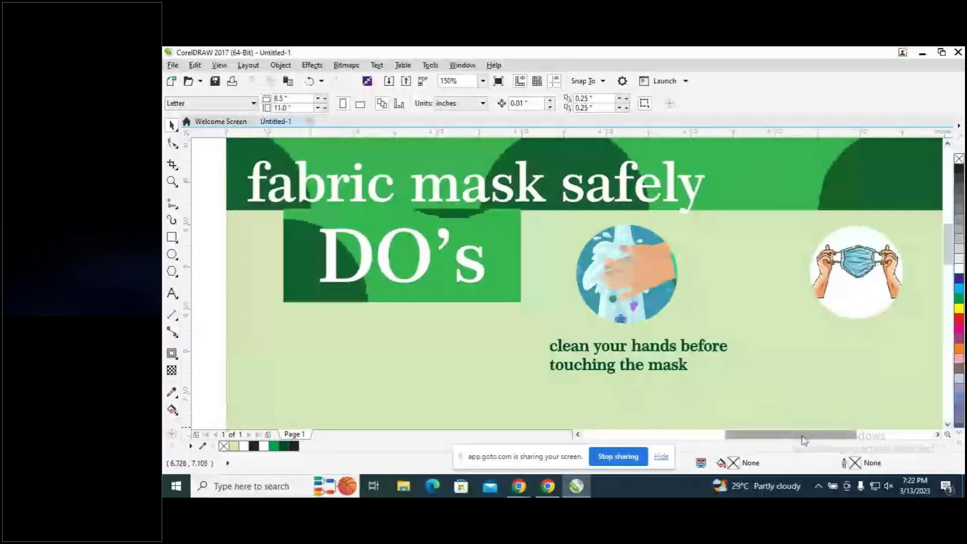
left_click_drag(804, 441, 839, 436)
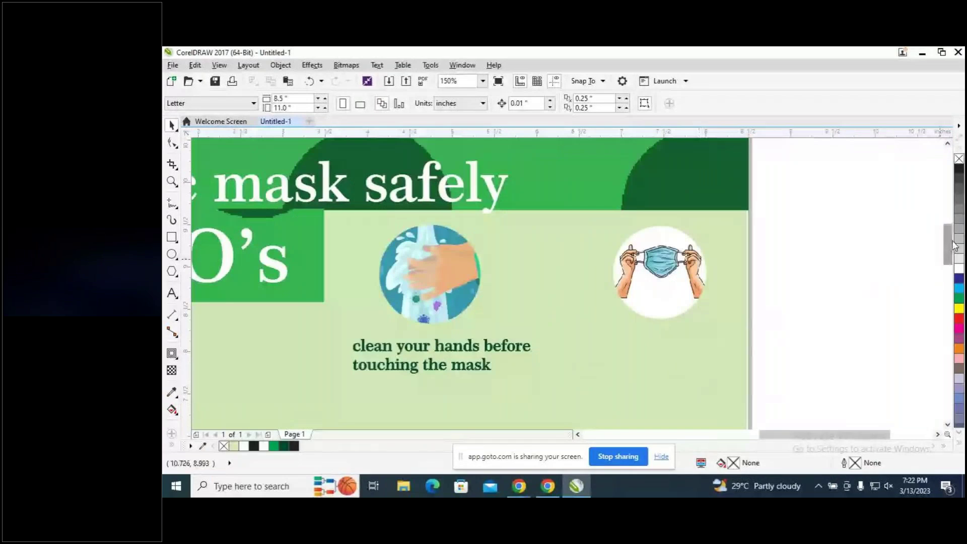
left_click_drag(949, 247, 951, 270)
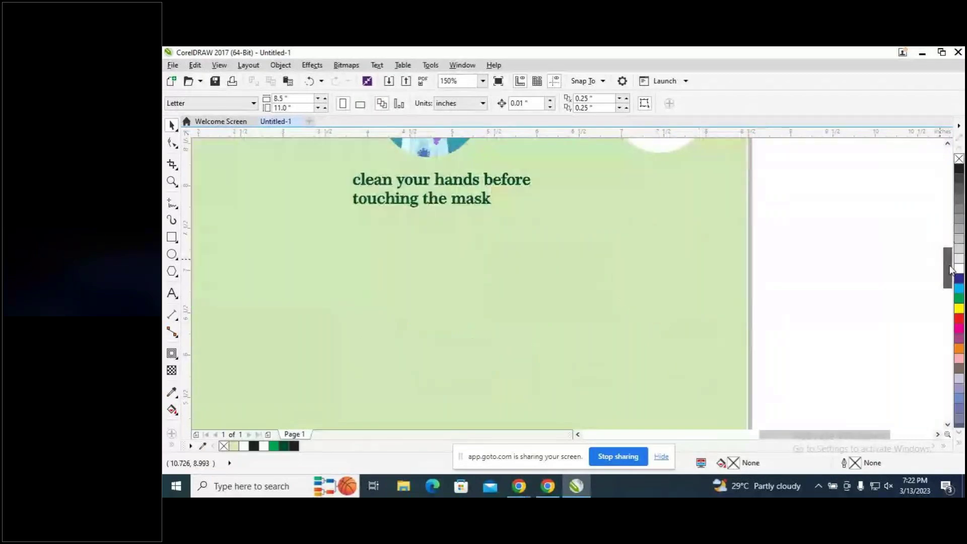
Type the caption 'Inspect the mask for' / 'damage or if dirty' beside the page and select it.
left_click(172, 293)
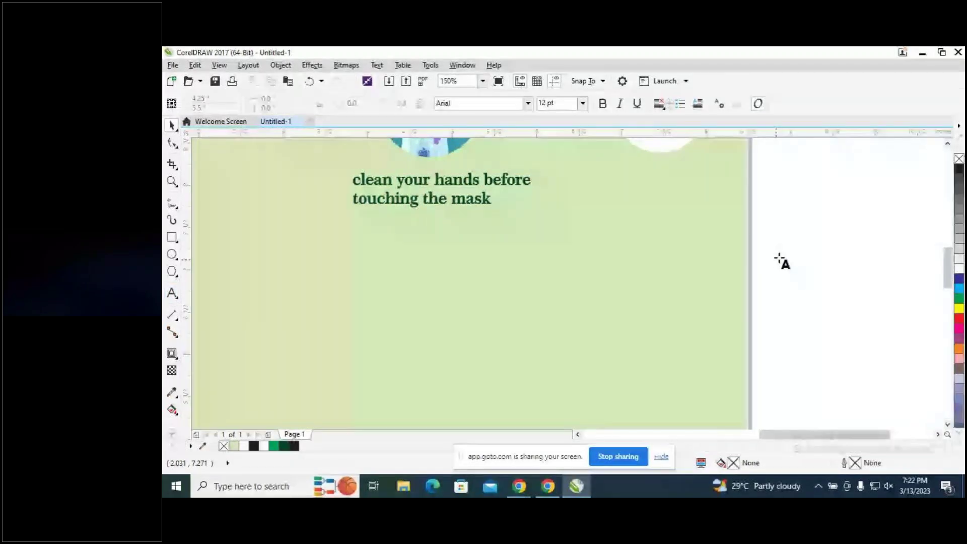
left_click(778, 257)
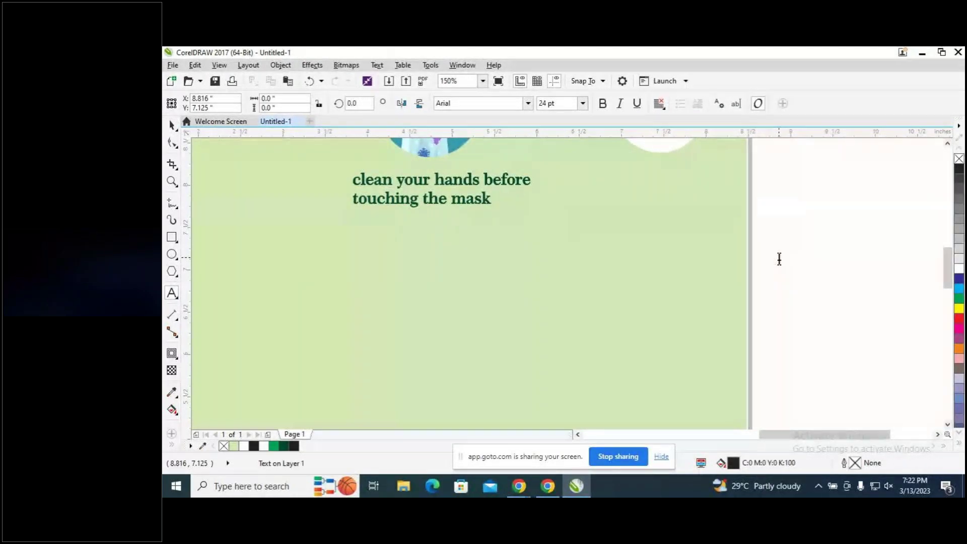
type("Ins")
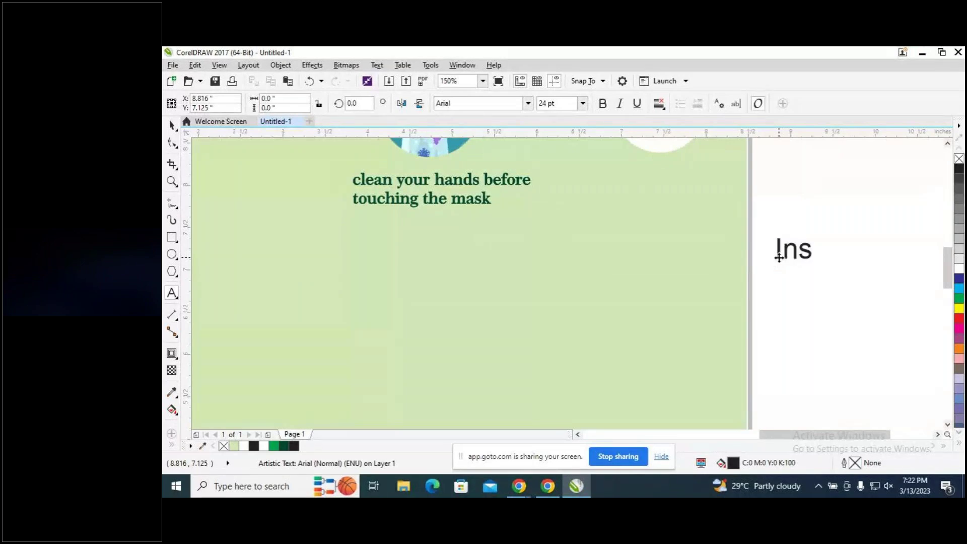
type("pect th")
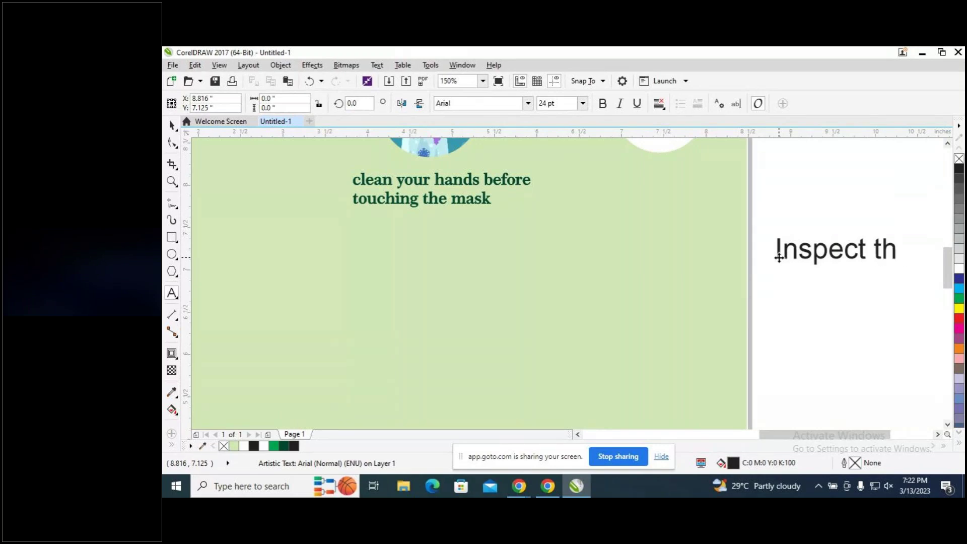
type(" e")
type(" mas")
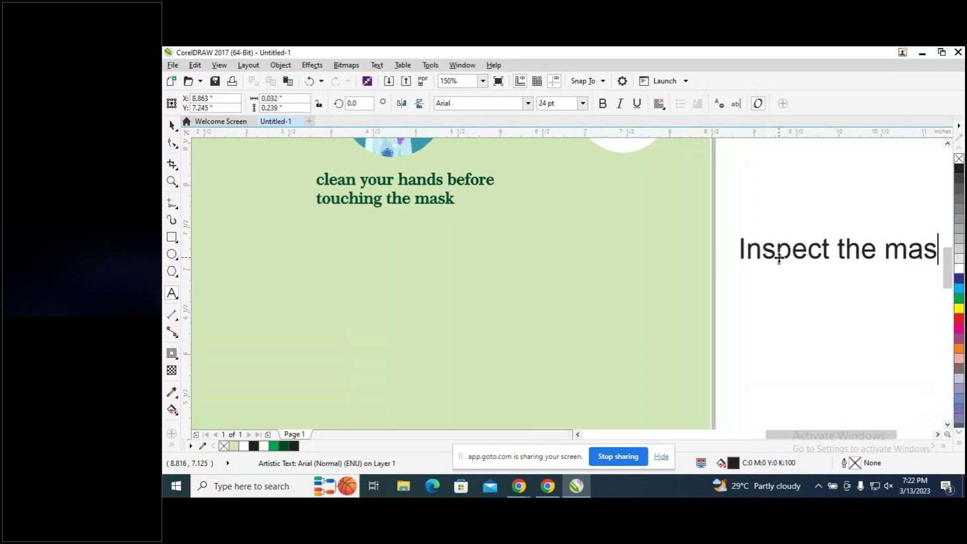
type("k for")
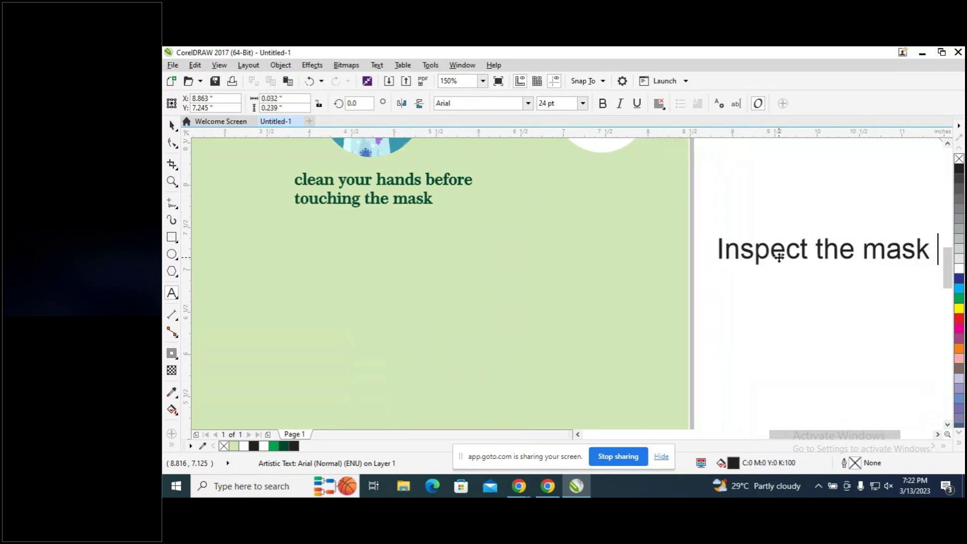
key("Return")
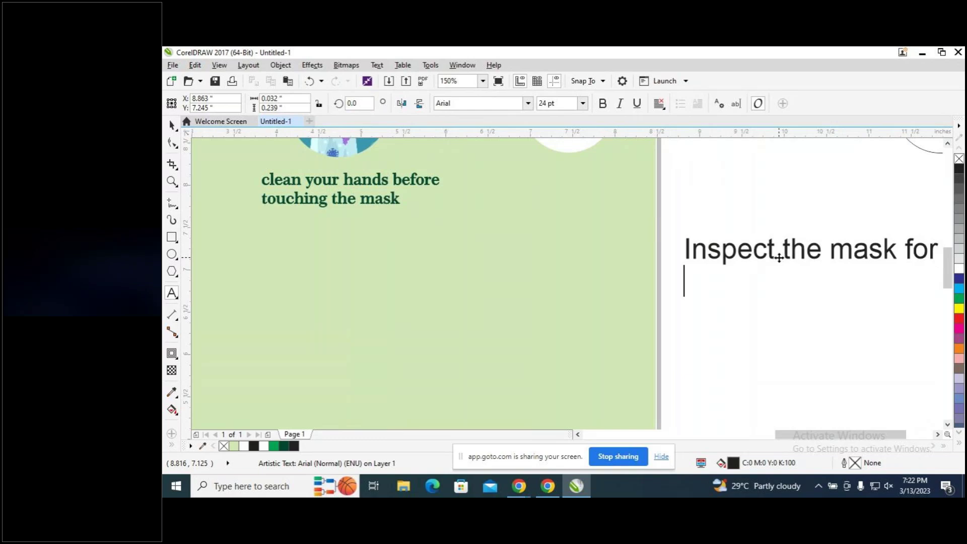
type("dama")
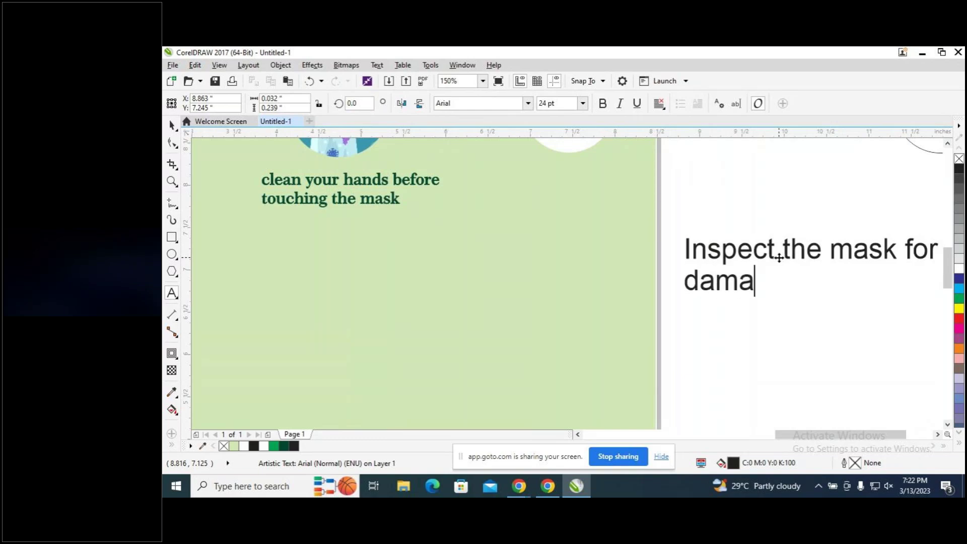
type("ge or")
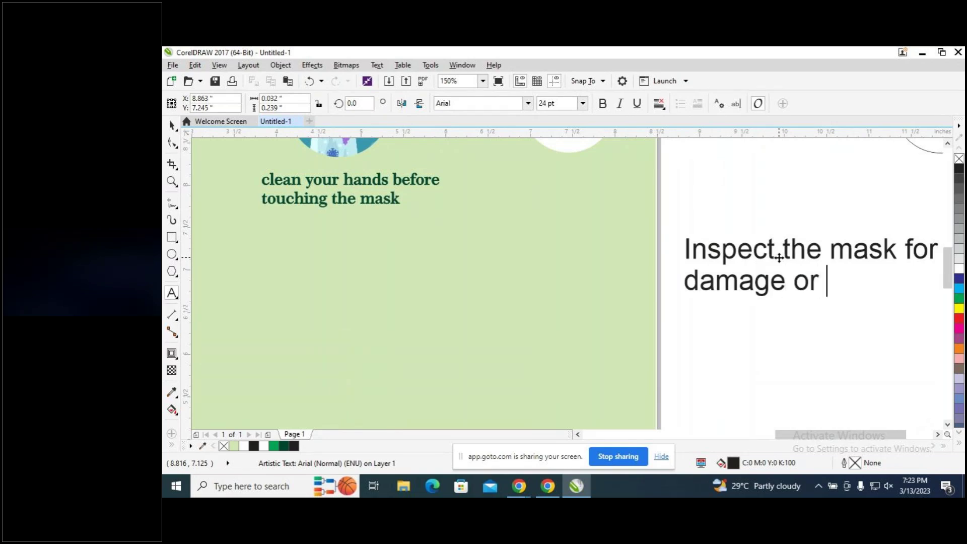
type(" if dirt")
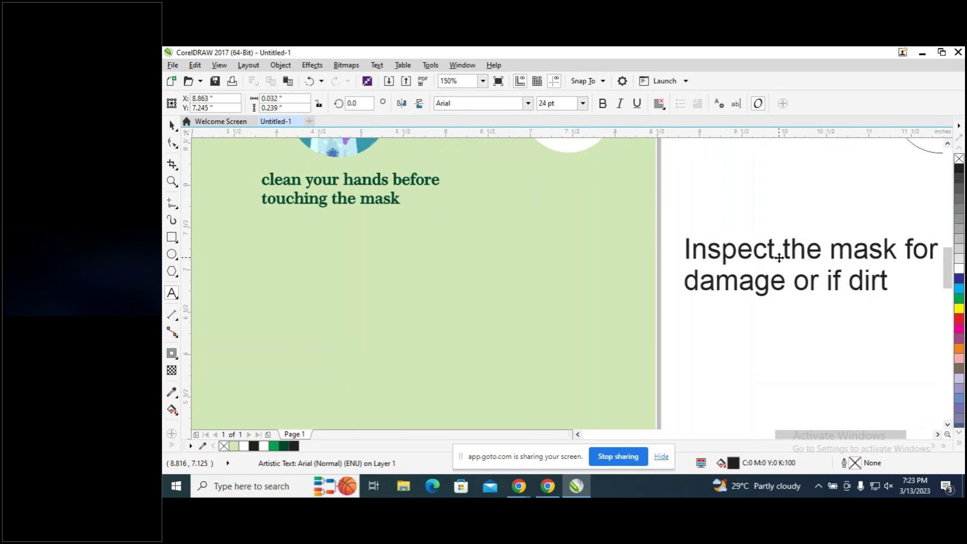
type("y")
left_click_drag(903, 281, 671, 251)
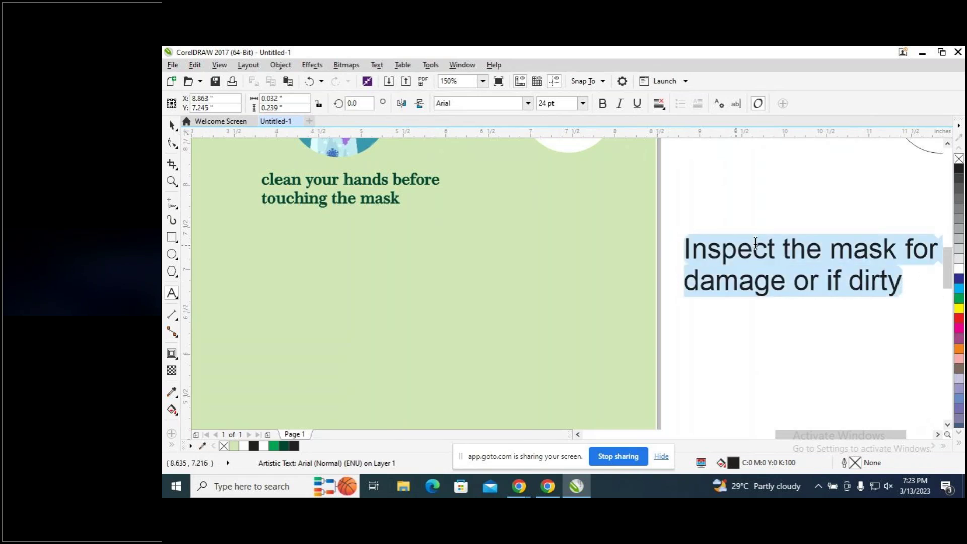
Set the caption to Century751 SeBd BT with dark green fill and dark green outline.
left_click(529, 104)
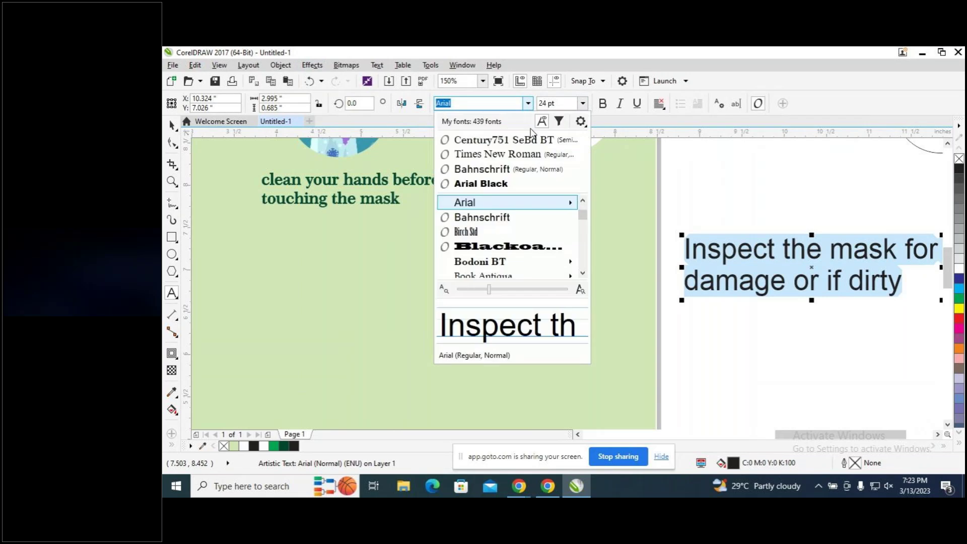
left_click(529, 140)
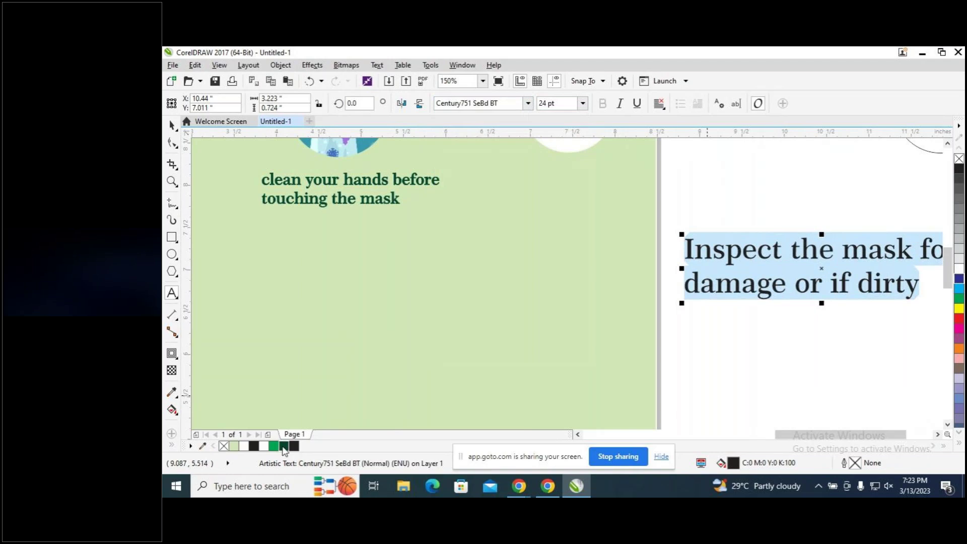
left_click(283, 446)
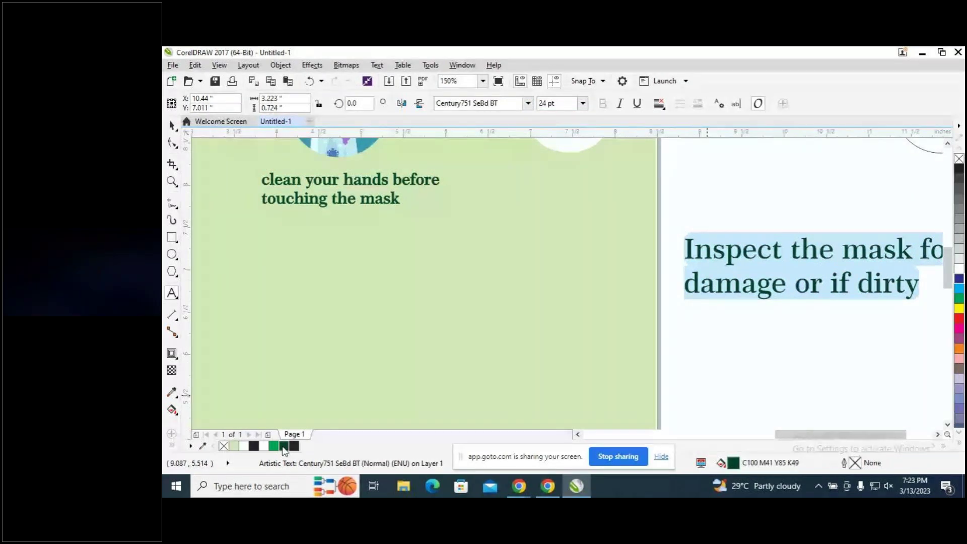
right_click(284, 447)
left_click(172, 125)
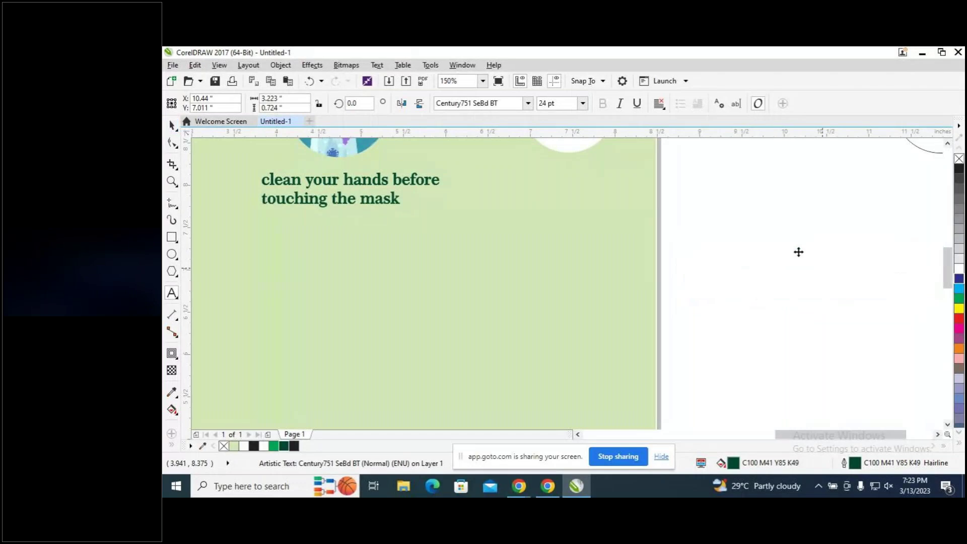
left_click_drag(798, 252, 914, 258)
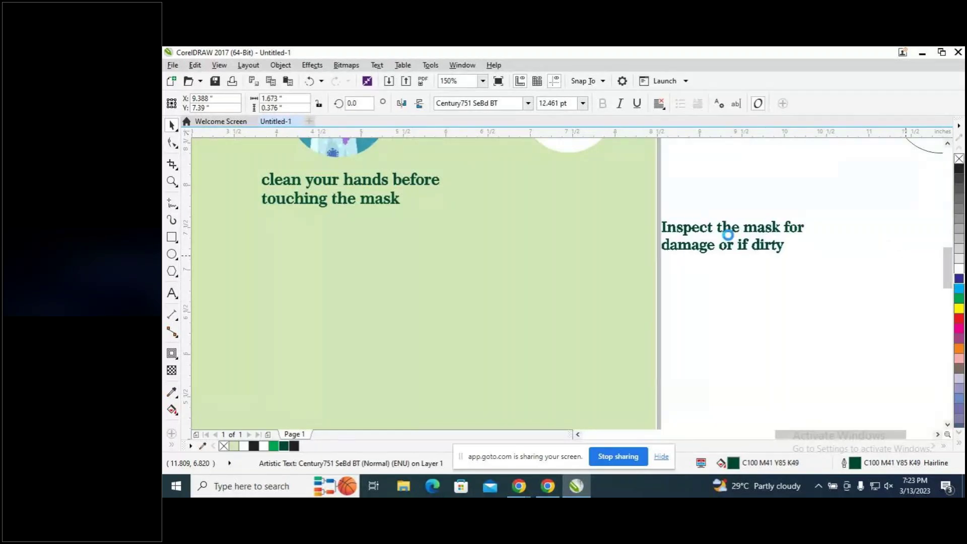
Move the caption beneath the mask circle, shrink it slightly, and fine-tune its position.
left_click_drag(722, 235, 578, 185)
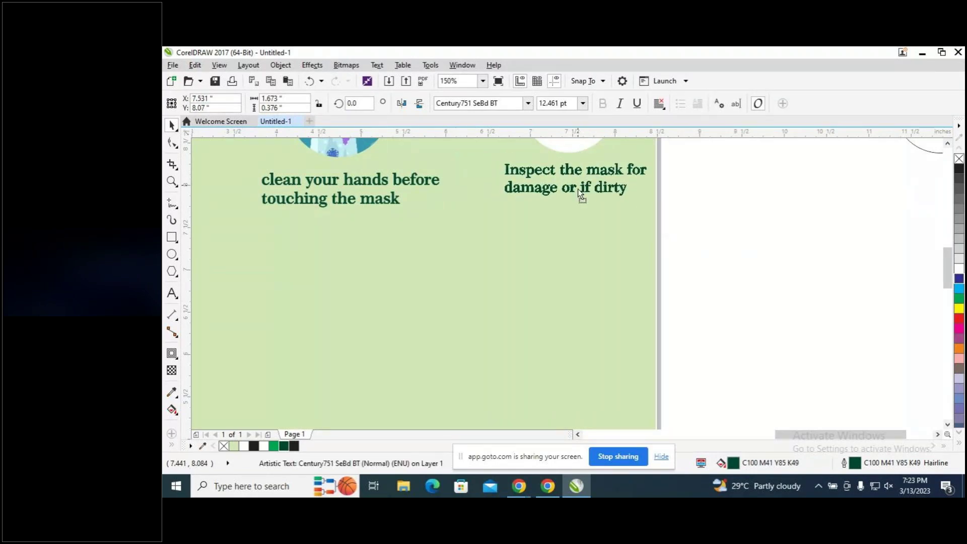
left_click_drag(504, 168, 510, 181)
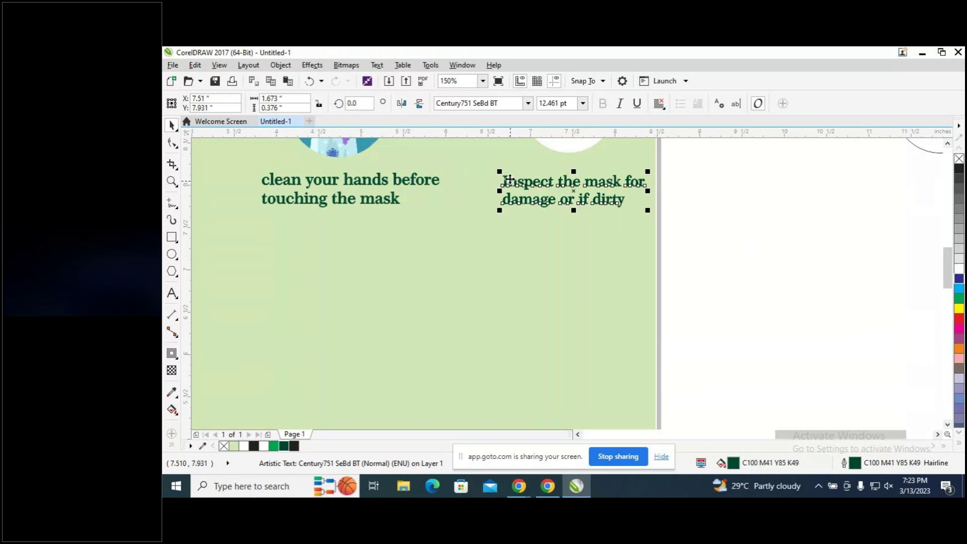
mouse_move(498, 172)
left_mouse_down()
mouse_move(491, 151)
mouse_move(483, 185)
left_mouse_up()
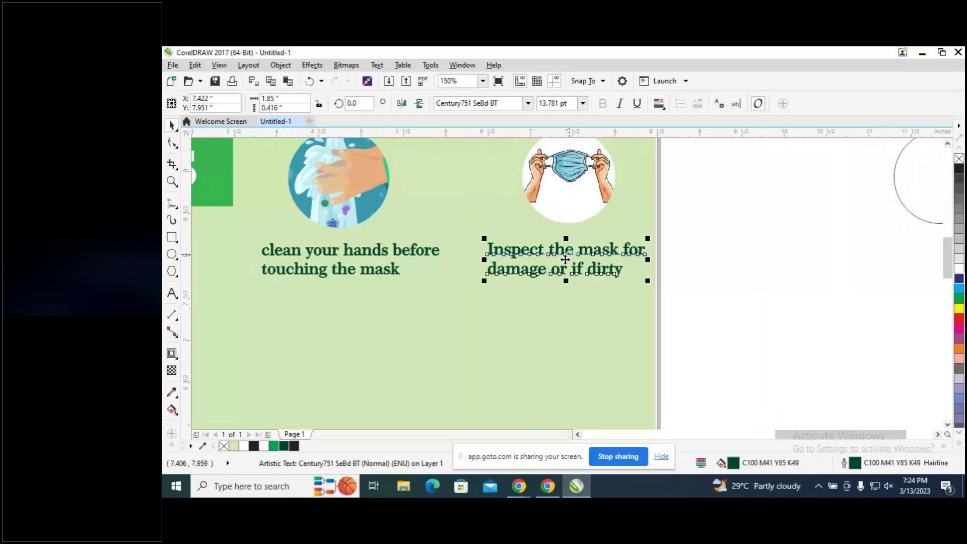
left_click_drag(565, 260, 571, 254)
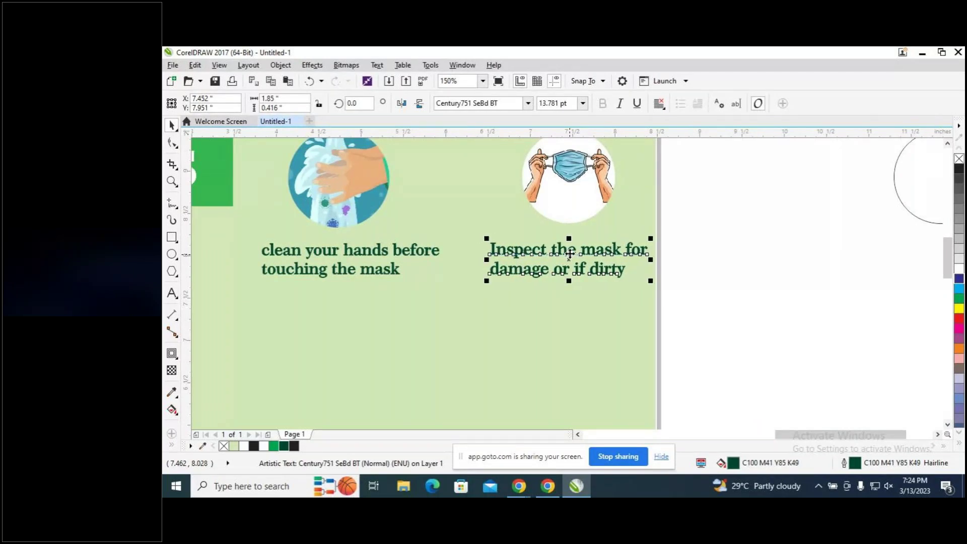
left_click(789, 260)
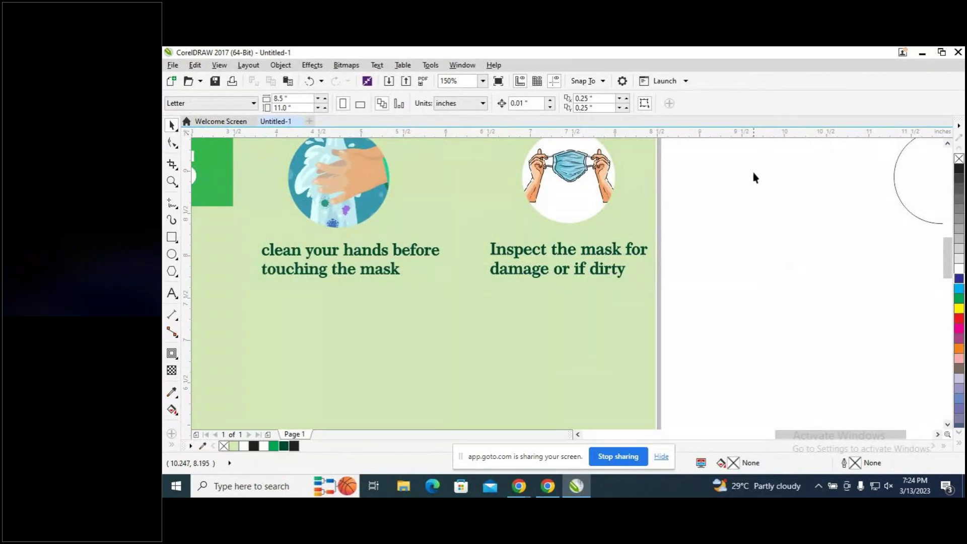
scroll(650, 243, "down", 2)
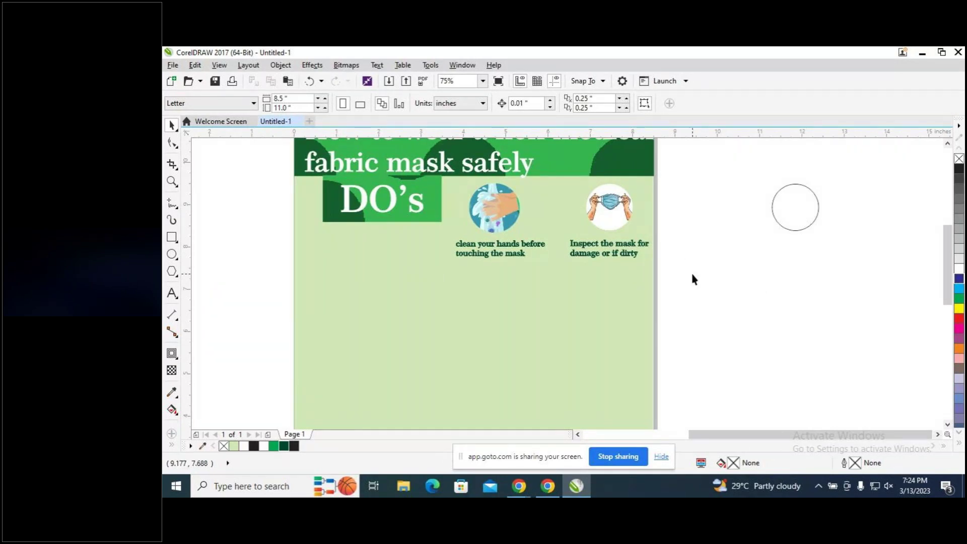
Pan and zoom the view onto the poster's caption area beside the spare circle.
scroll(693, 274, "down", 1)
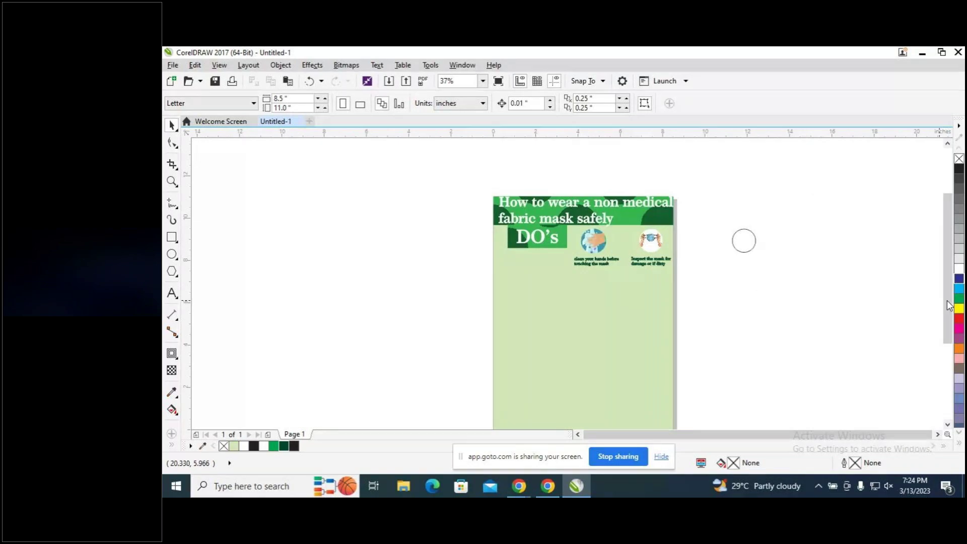
scroll(948, 305, "down", 1)
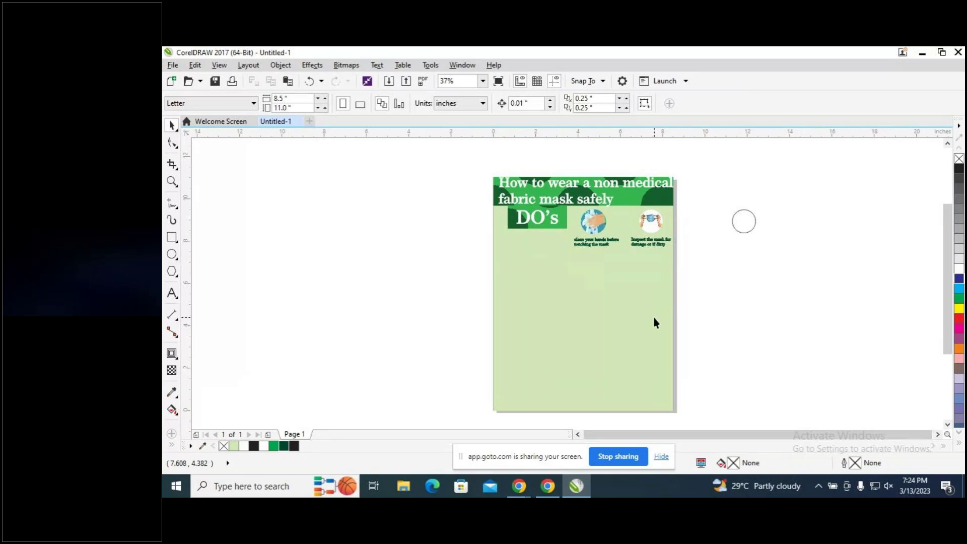
scroll(938, 261, "right", 3)
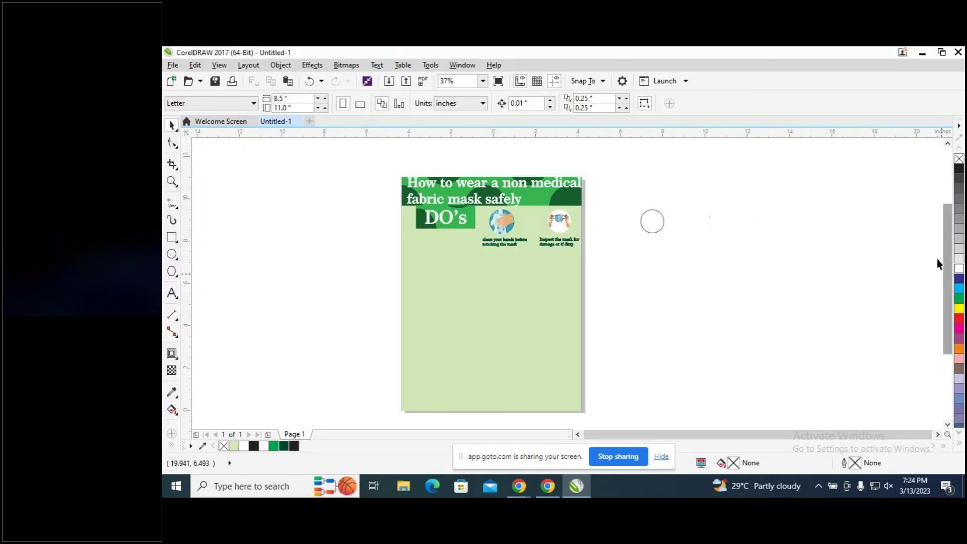
scroll(941, 271, "right", 1)
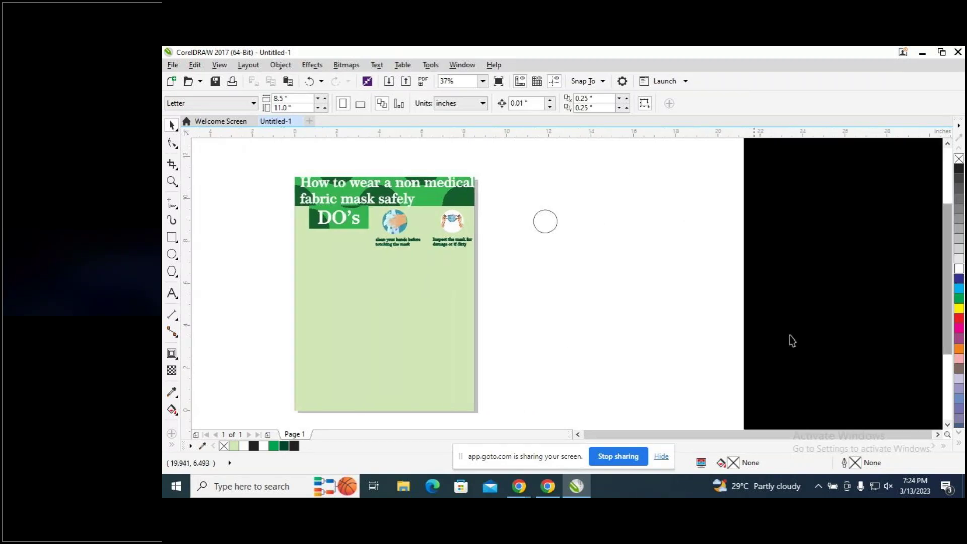
left_click_drag(446, 302, 600, 285)
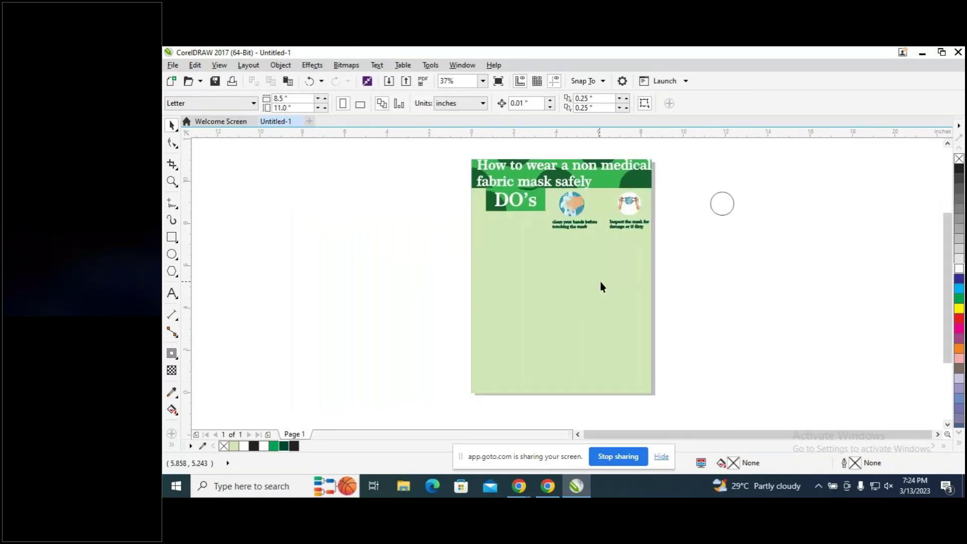
scroll(601, 286, "up", 1)
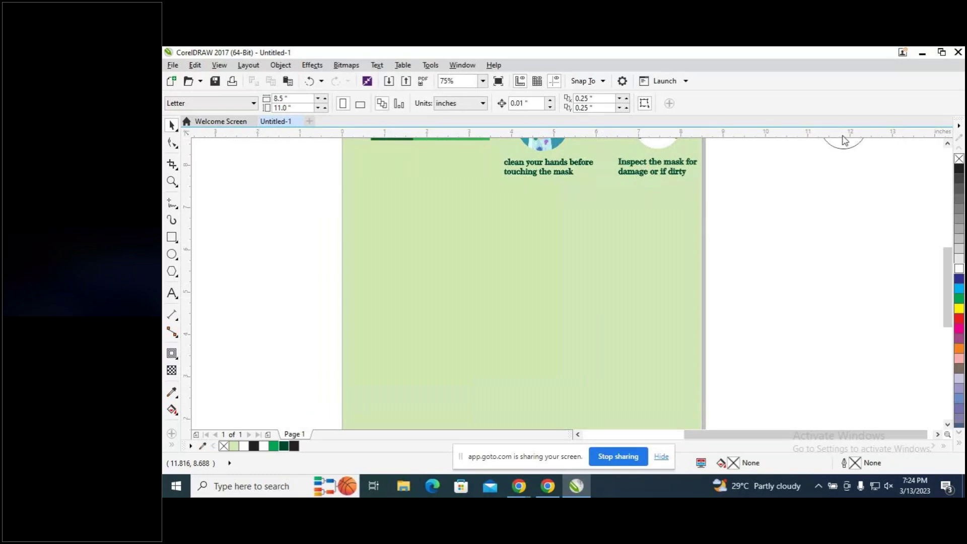
Move the spare circle onto the page, duplicate it twice with Ctrl+D and Ctrl+R, and nudge the three circles into a row.
left_click(847, 147)
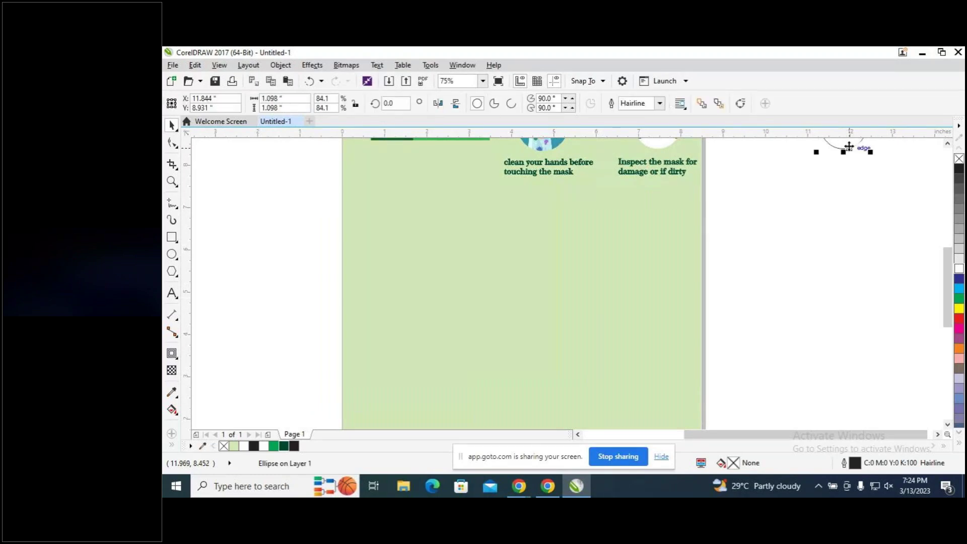
left_click_drag(849, 147, 404, 245)
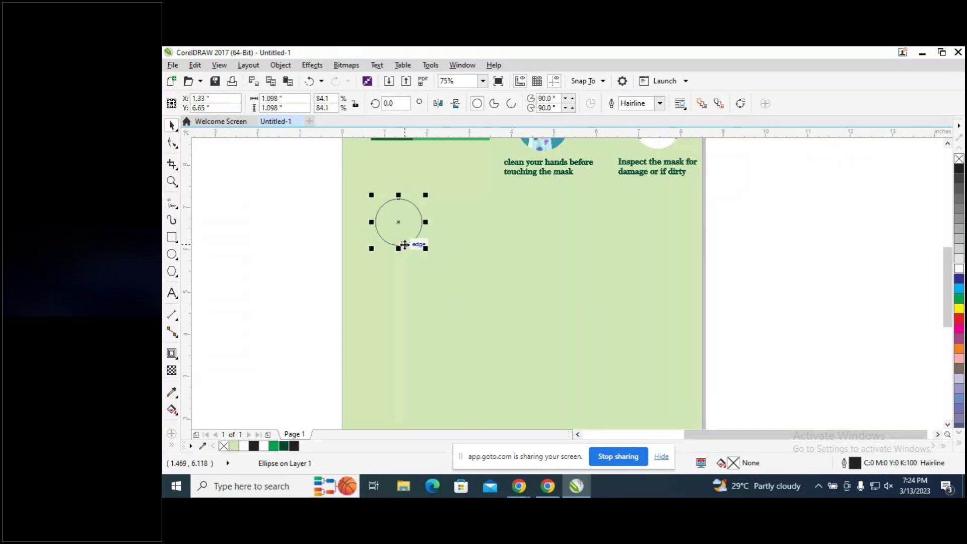
key("ctrl+d")
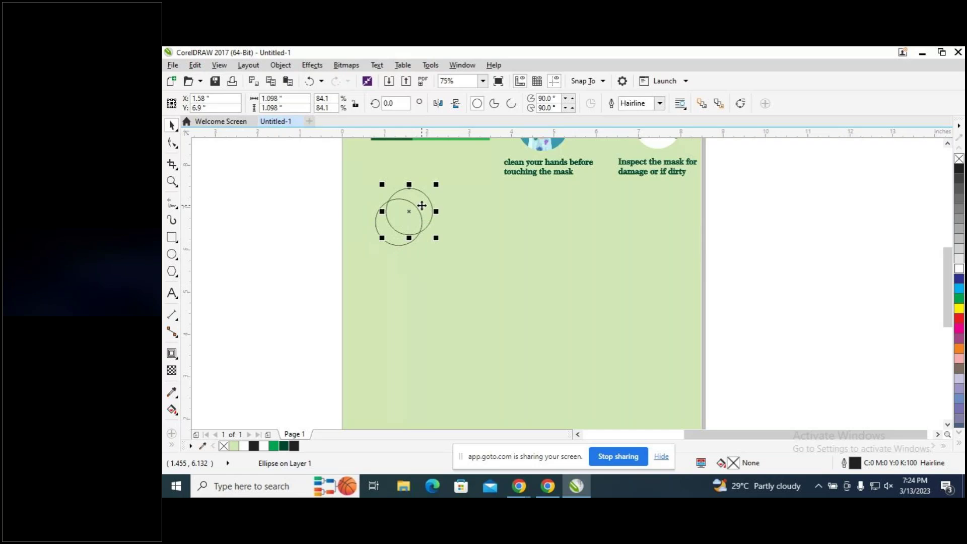
left_click_drag(410, 212, 538, 222)
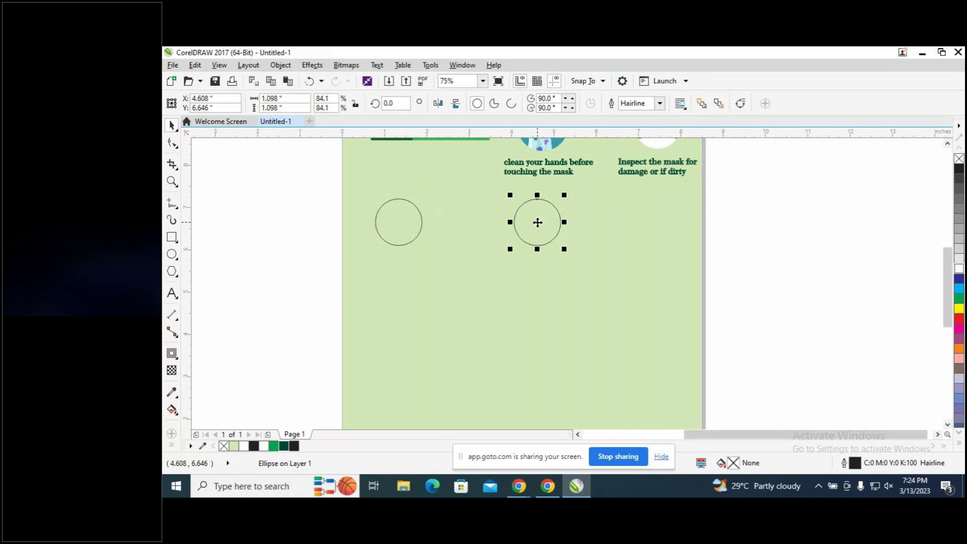
key("ctrl+r")
left_click(519, 235)
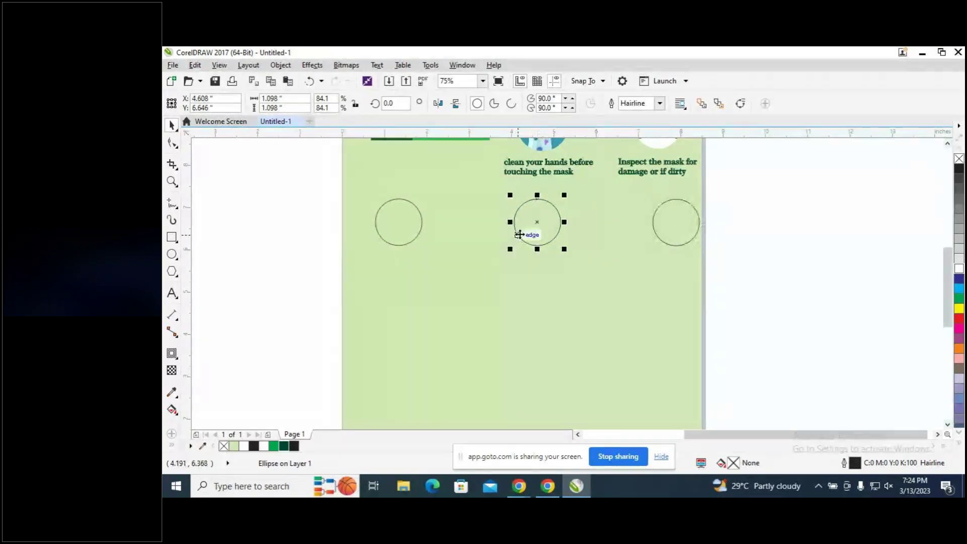
left_click_drag(519, 235, 514, 235)
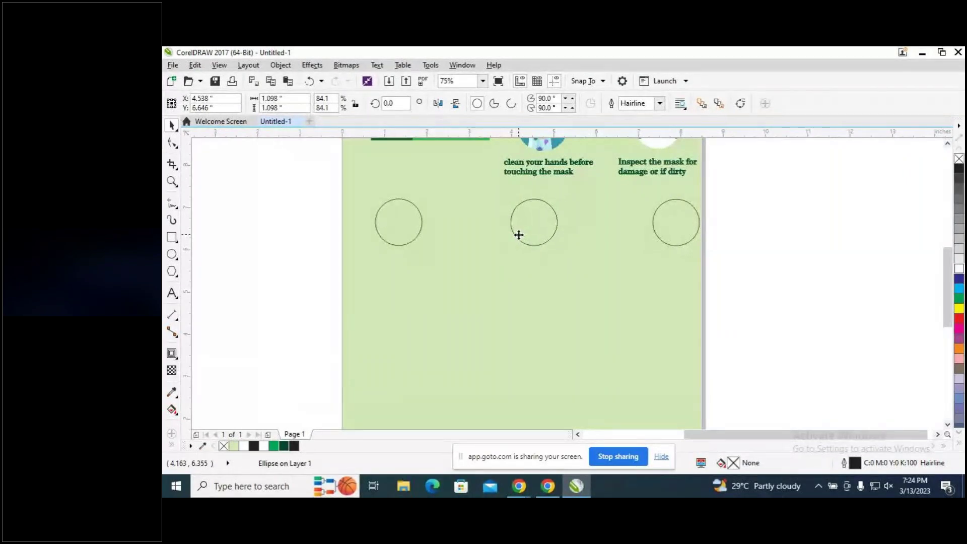
key("Left")
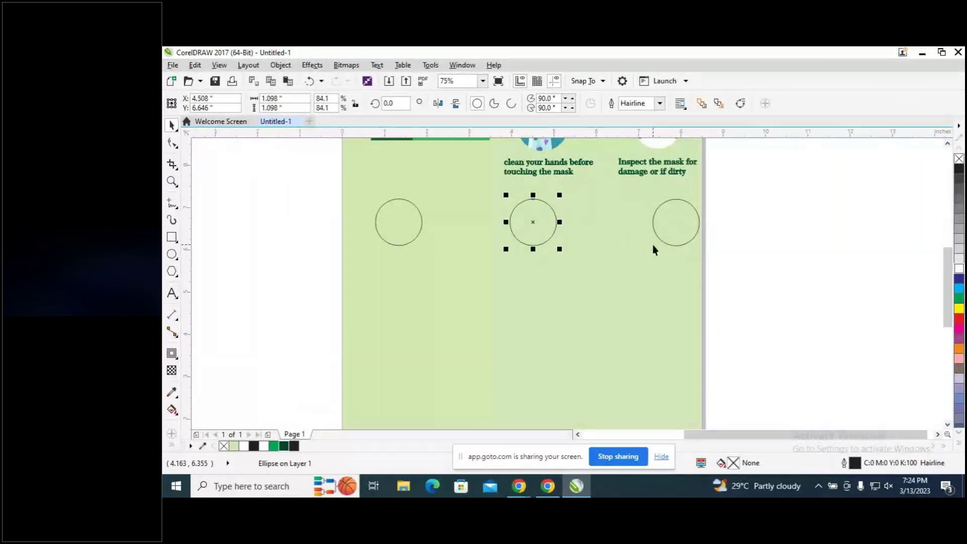
left_click_drag(661, 244, 651, 231)
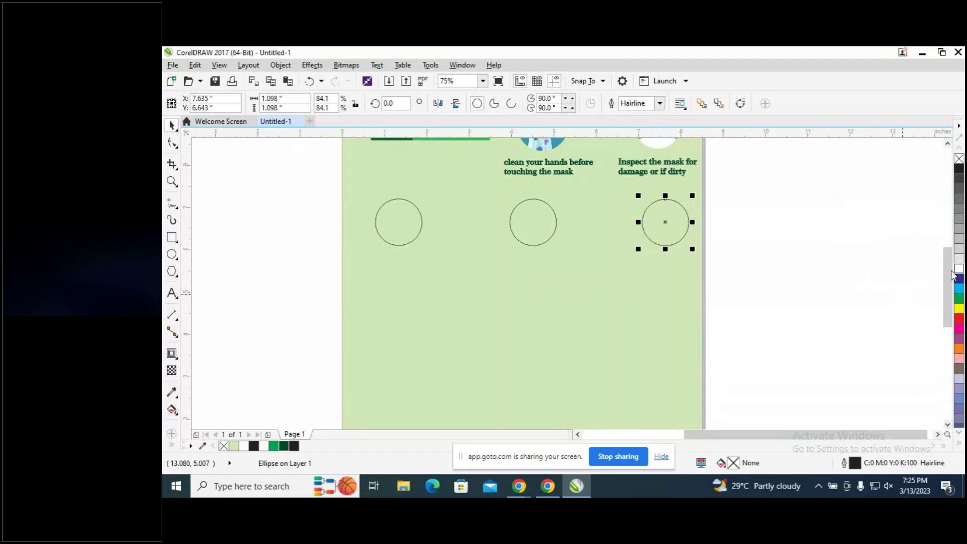
Zoom out to view the new row, then bring the 'mask in hand' image search in Chrome to the front.
scroll(943, 277, "up", 1)
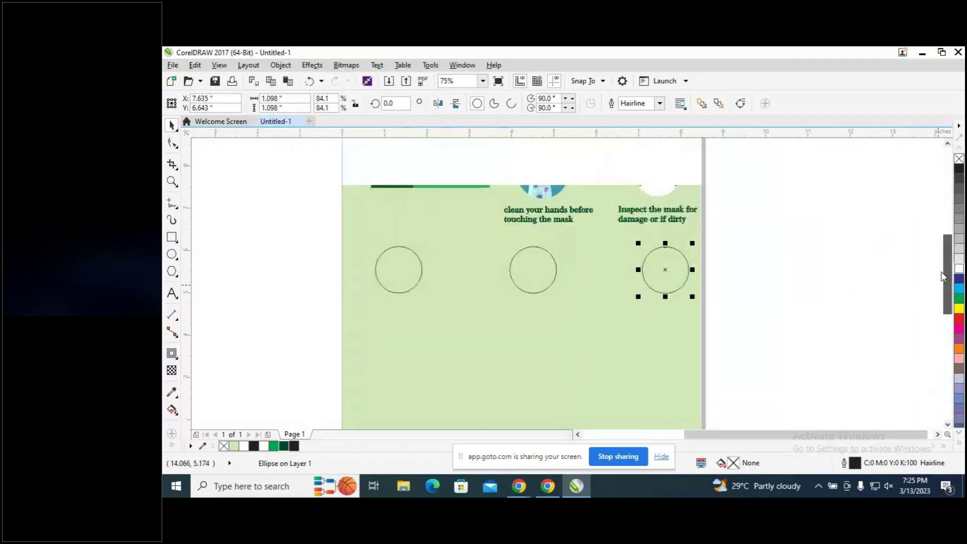
scroll(924, 287, "down", 2)
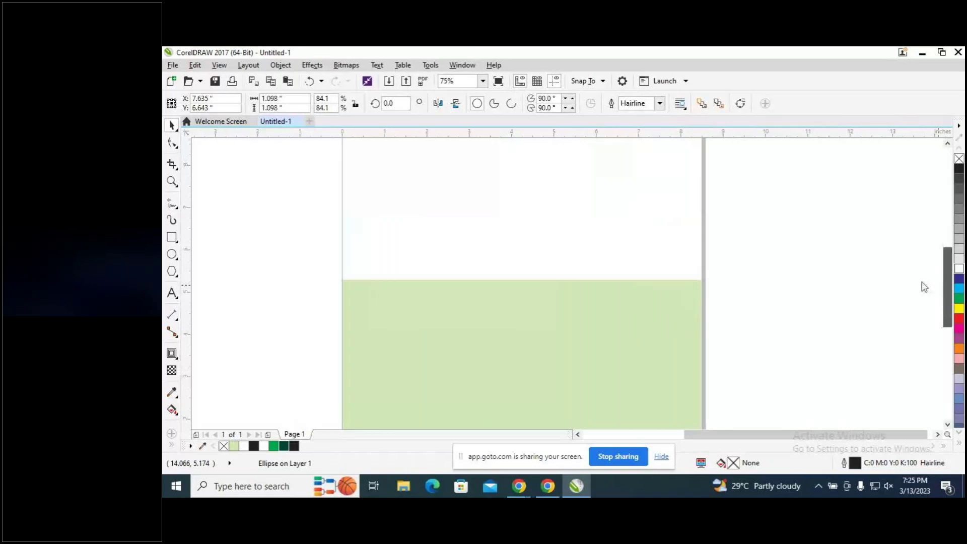
scroll(777, 267, "down", 1)
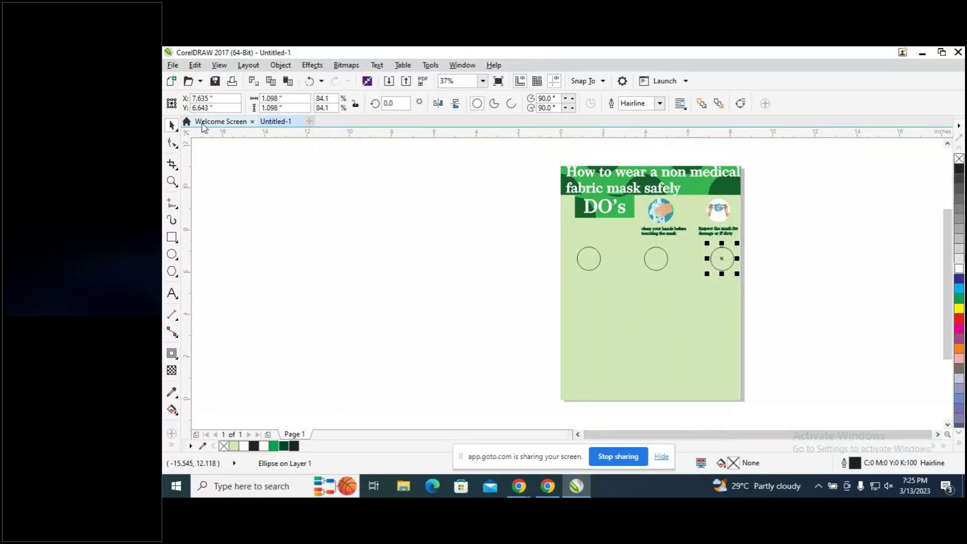
left_click(522, 487)
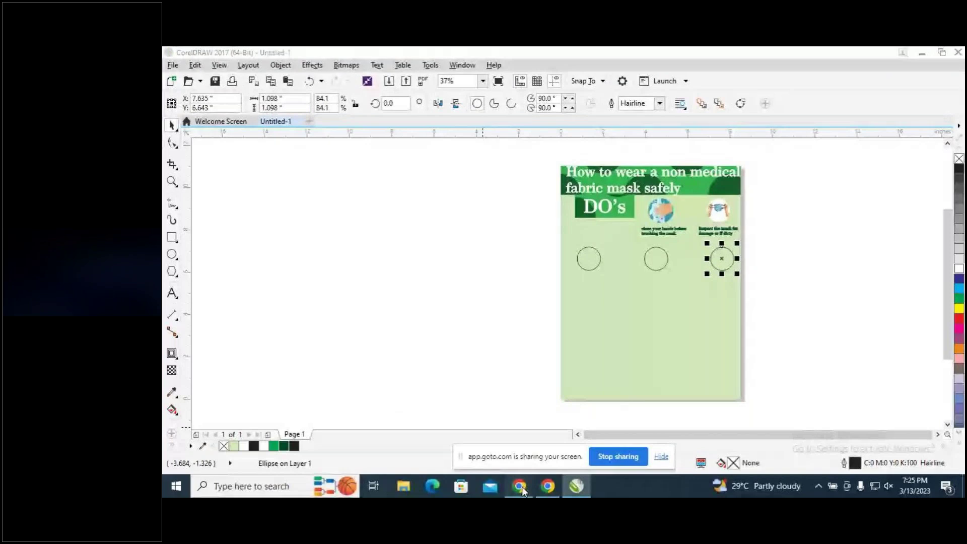
mouse_move(521, 485)
mouse_move(492, 451)
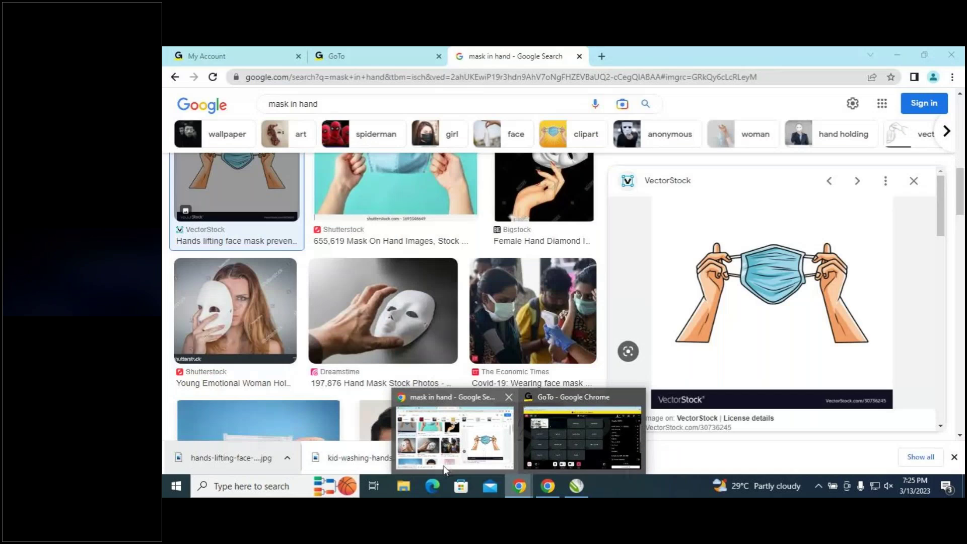
Replace the Google Images query with 'mask into face' and run the search.
left_click(444, 469)
left_click(267, 107)
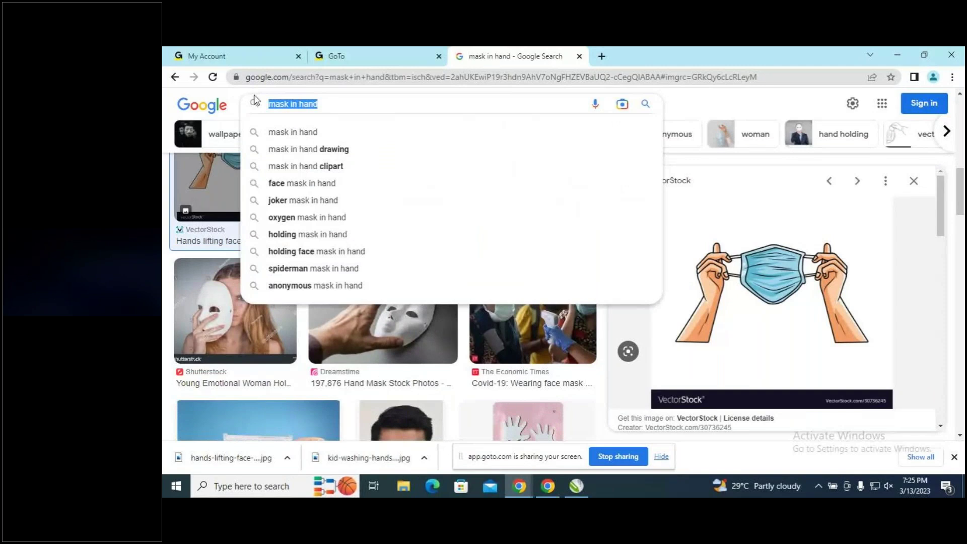
type("mask")
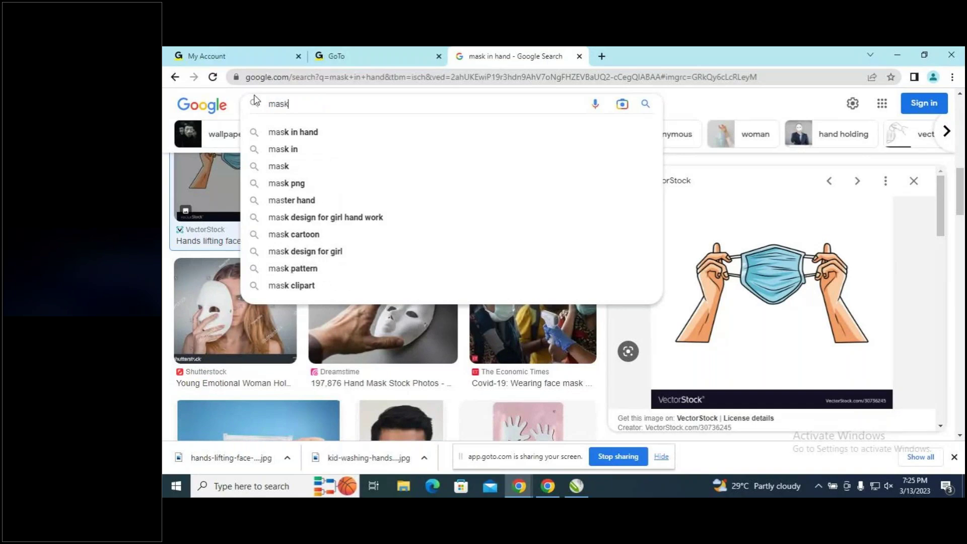
type(" int")
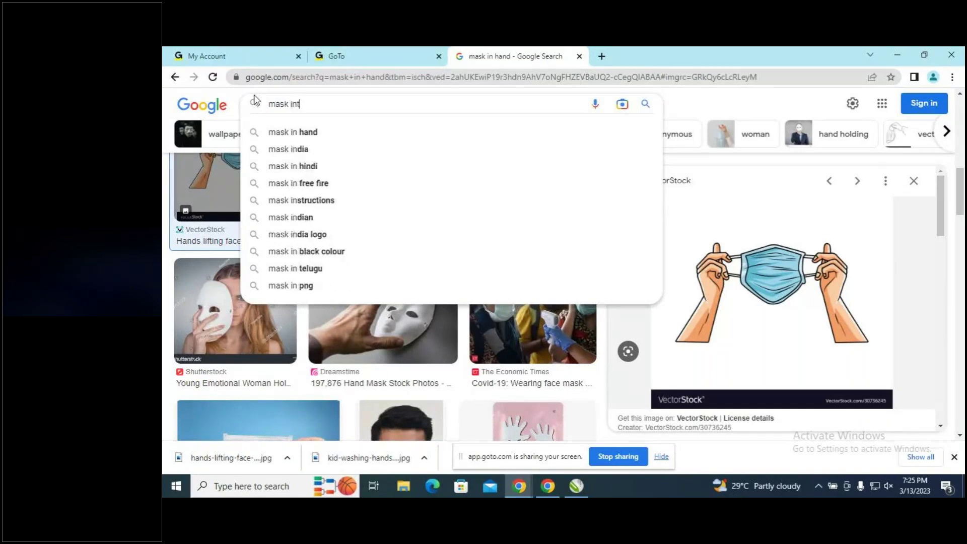
type("o face")
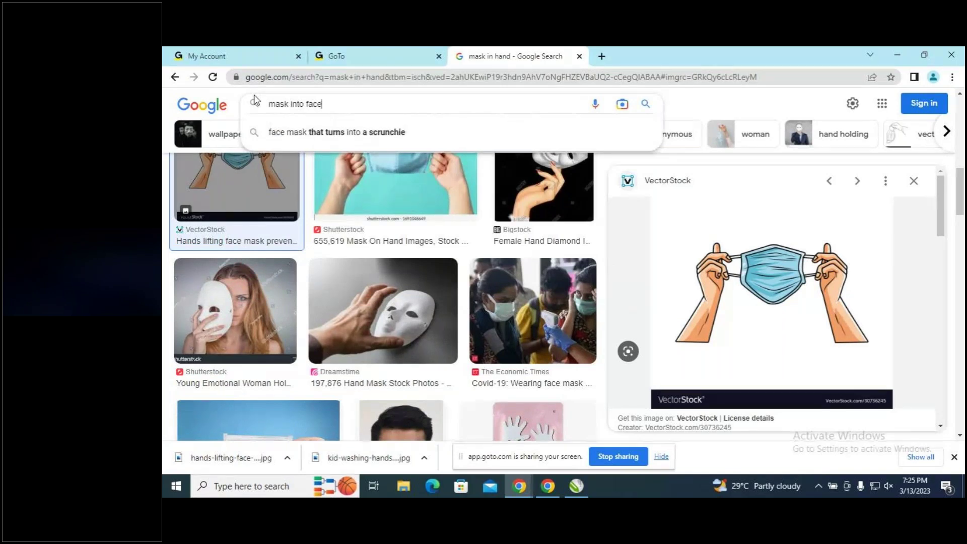
key("Return")
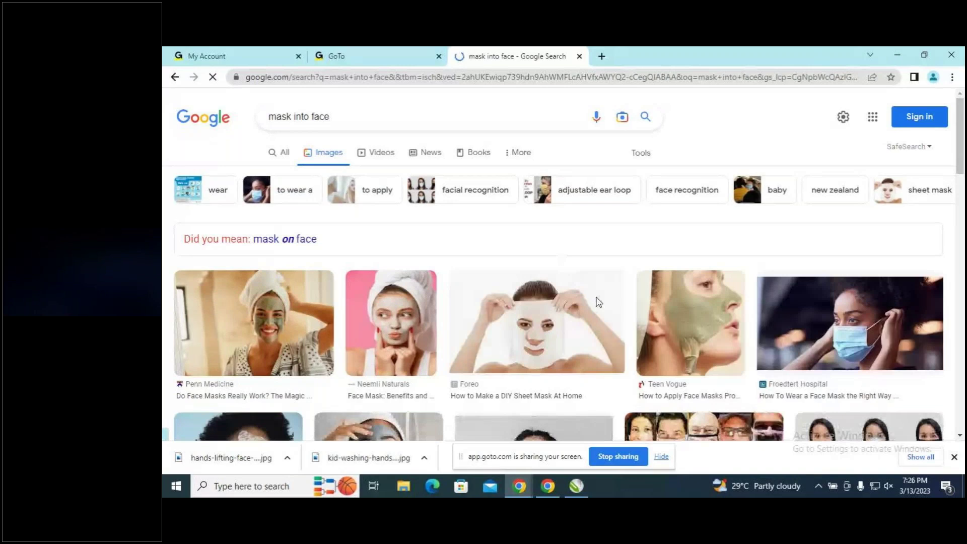
Open a NIST news article from the results in a new tab, then close it.
scroll(598, 302, "down", 8)
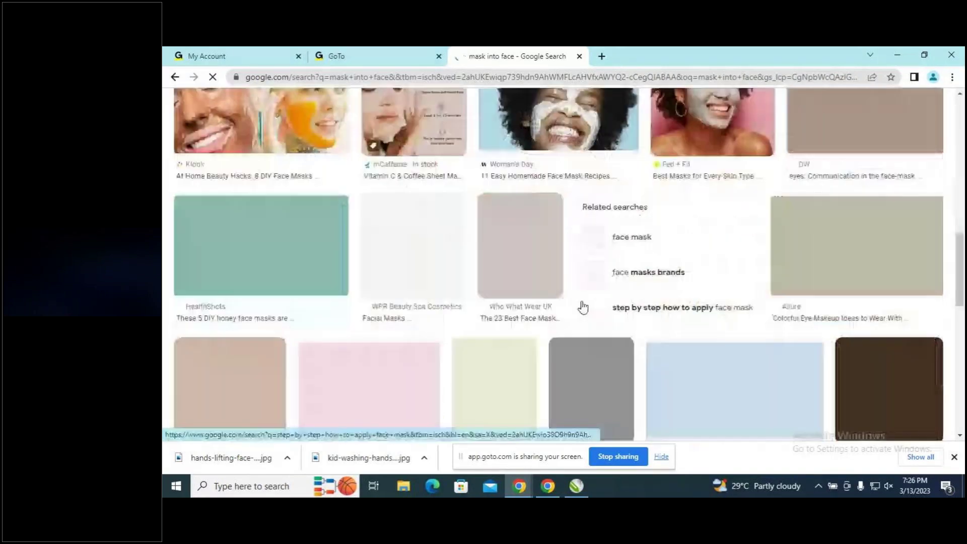
scroll(605, 298, "down", 1)
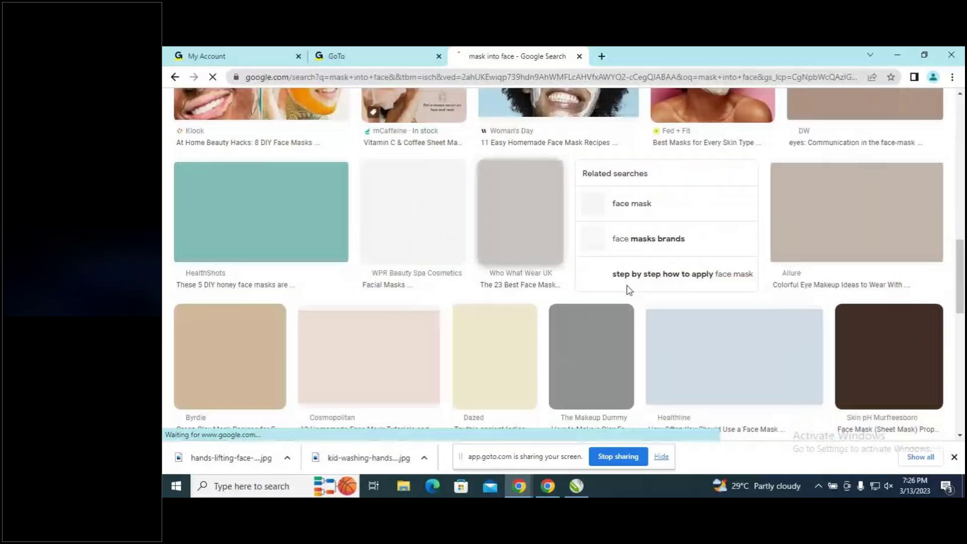
scroll(650, 288, "up", 3)
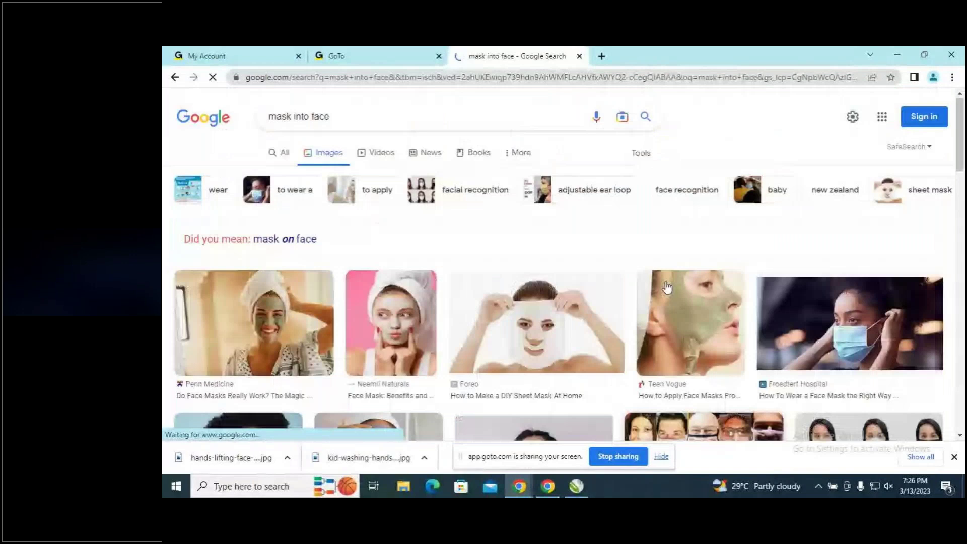
left_click(667, 287)
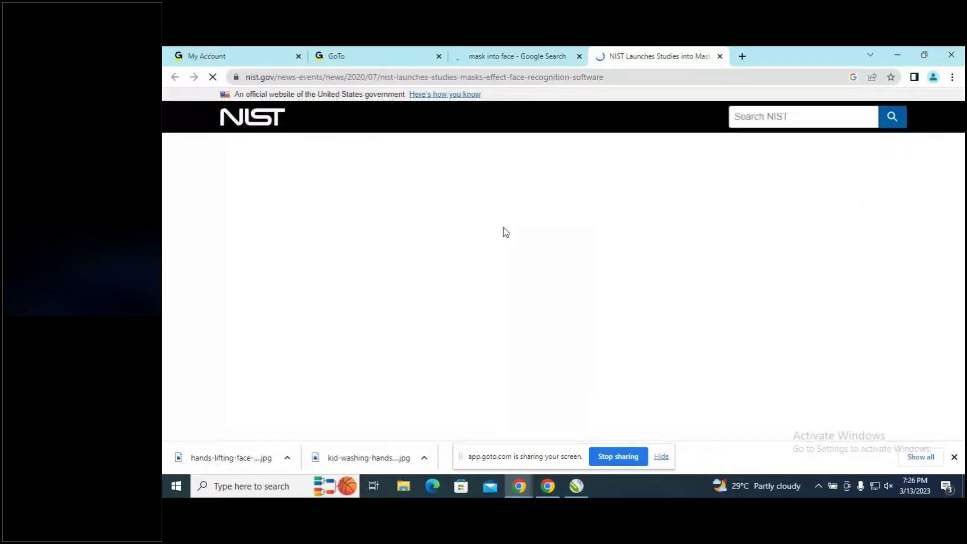
left_click(720, 56)
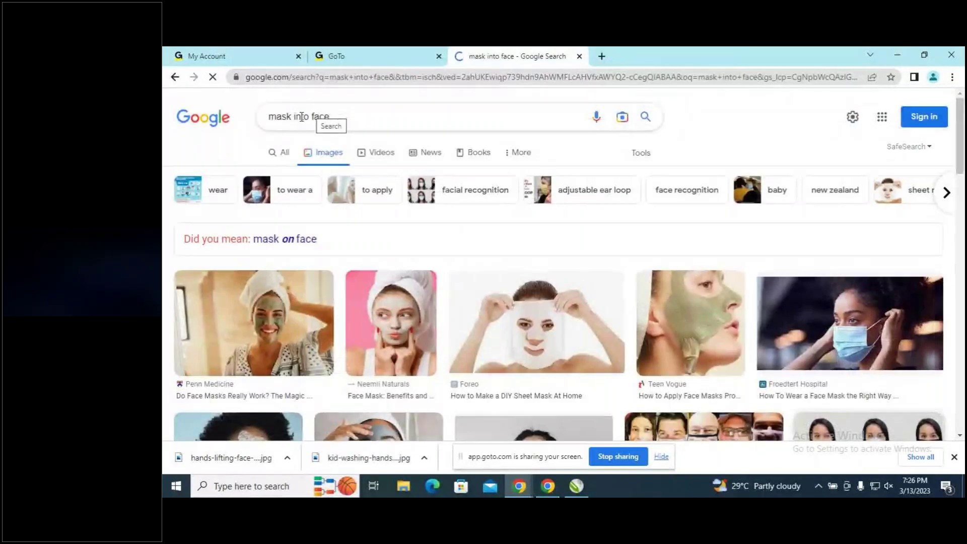
Remove 'into' from the query and search for 'mask face drawing'.
left_click(310, 117)
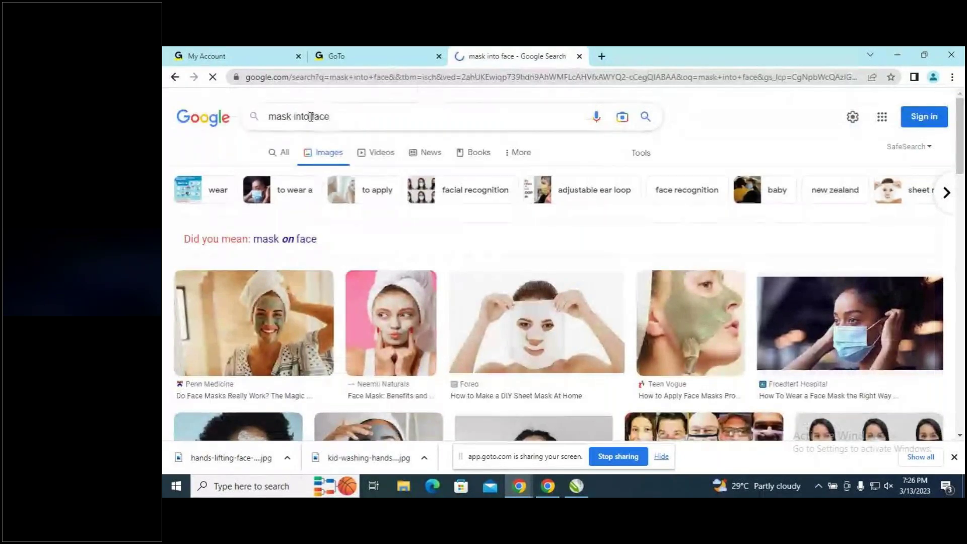
key("BackSpace")
key("BackSpace")
key("BackSpace")
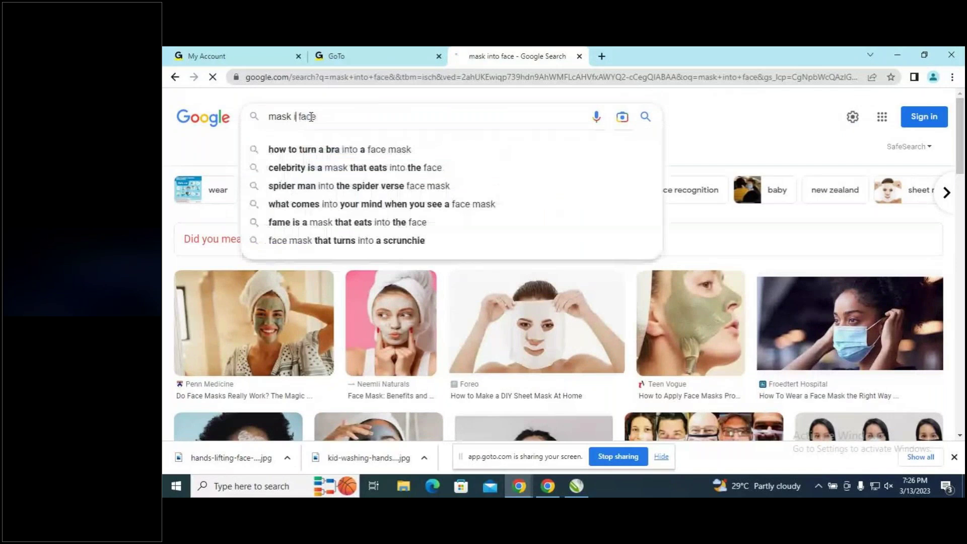
key("BackSpace")
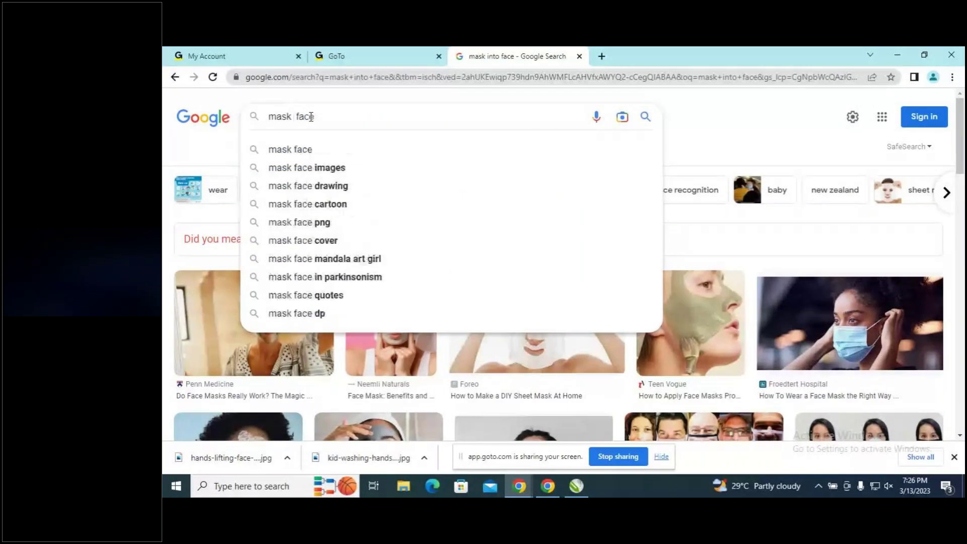
left_click(343, 188)
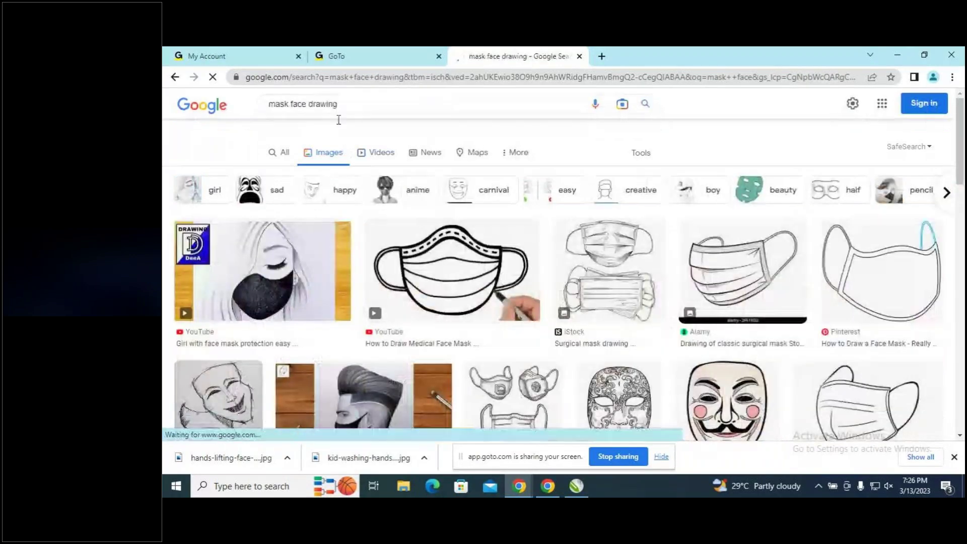
Trim the query back to 'mask face', review the results, then refine it to 'mask face cartoon'.
left_click(346, 114)
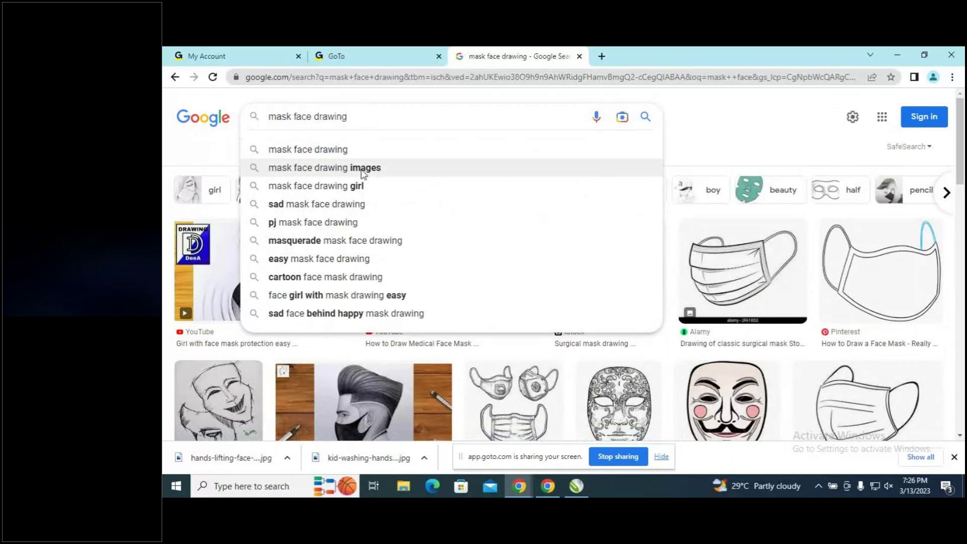
key("BackSpace")
key("BackSpace")
key("BackSpace")
key("BackSpace")
key("BackSpace")
key("BackSpace")
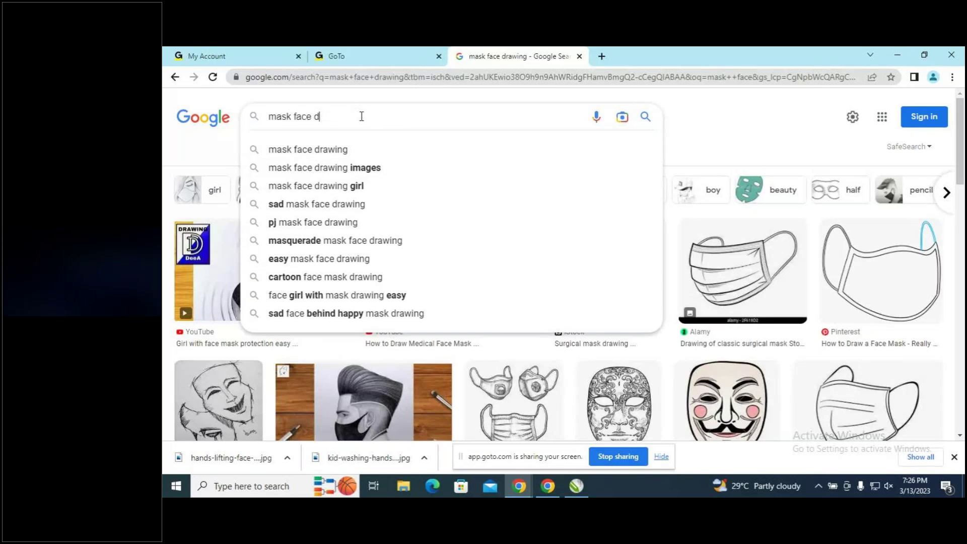
key("BackSpace")
key("Return")
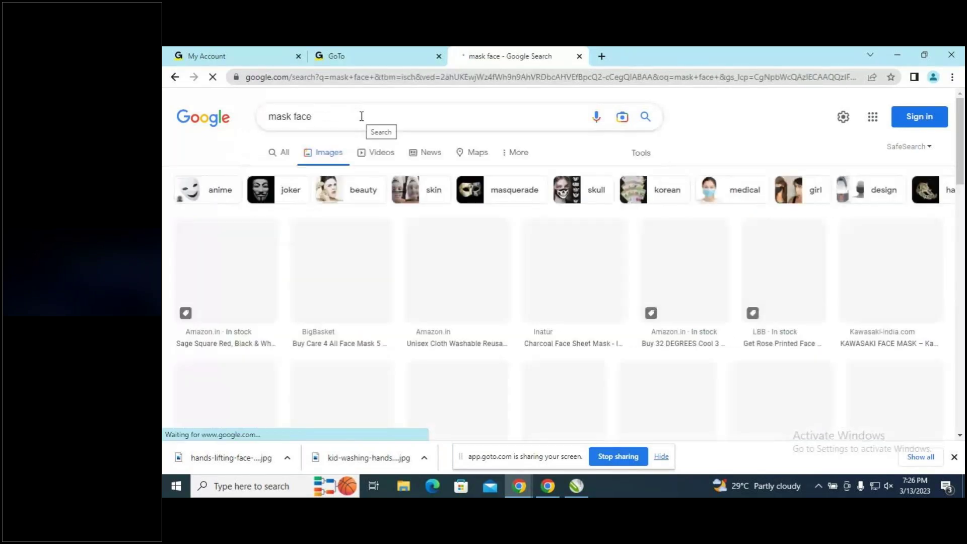
scroll(383, 250, "down", 5)
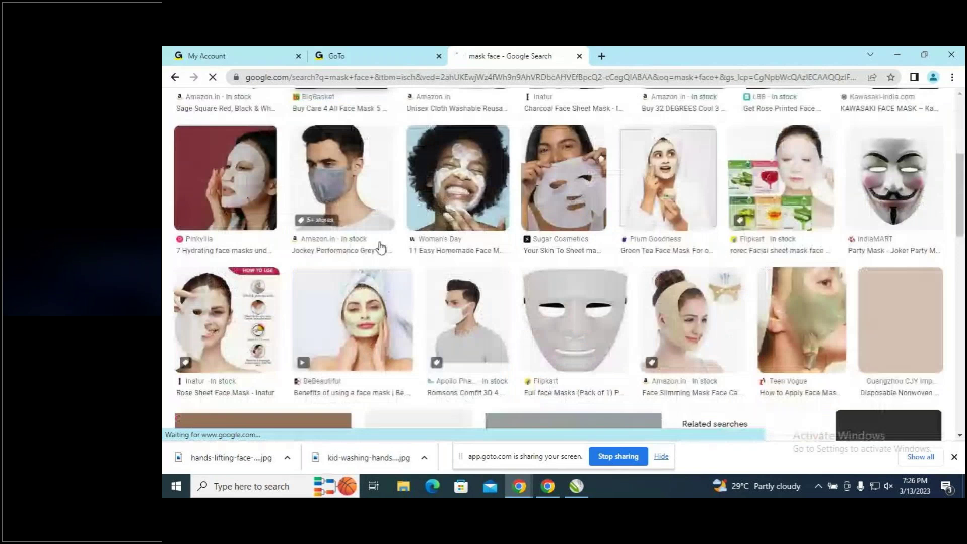
scroll(391, 237, "down", 3)
scroll(352, 166, "up", 3)
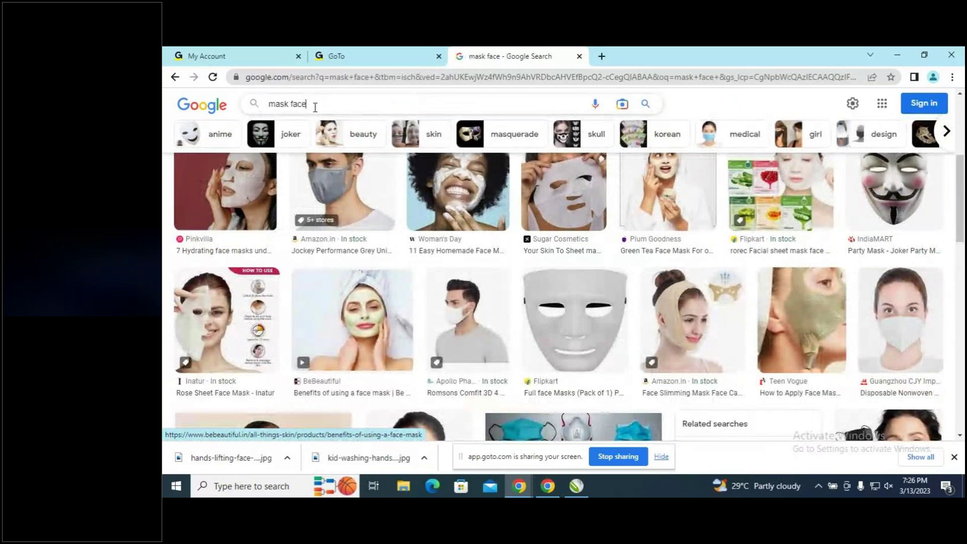
type("car")
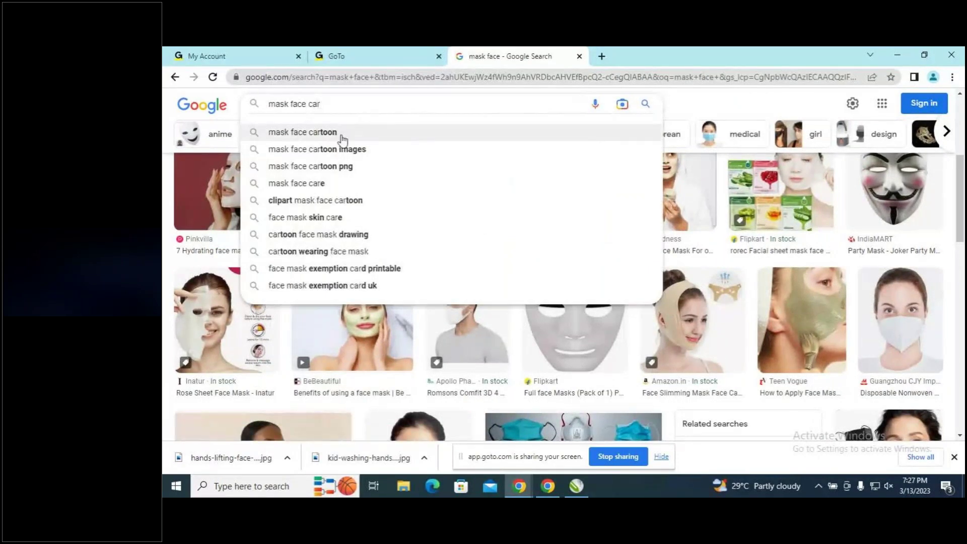
left_click(342, 139)
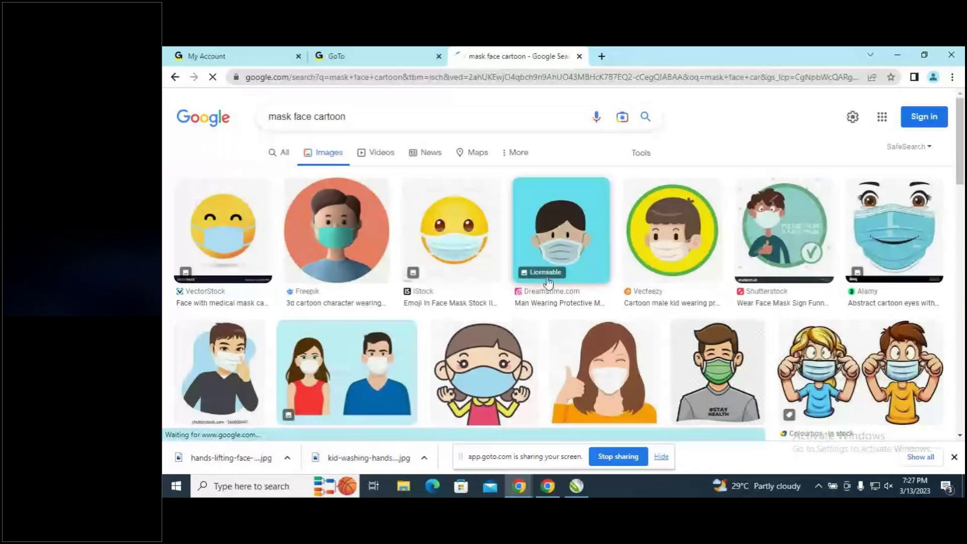
Save the Vecteezy girl-wearing-mask cartoon to Downloads as images (4), then return to the meeting.
scroll(579, 287, "down", 1)
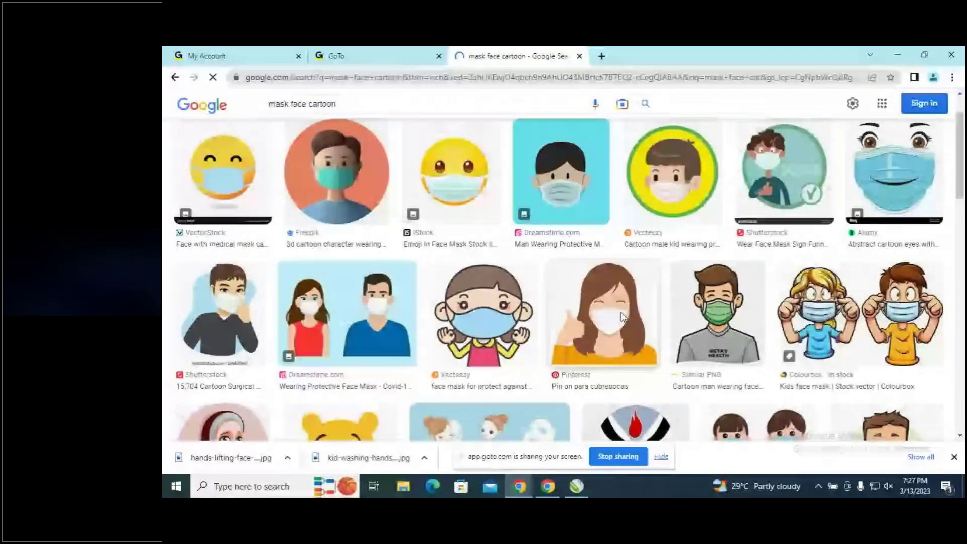
left_click(623, 317)
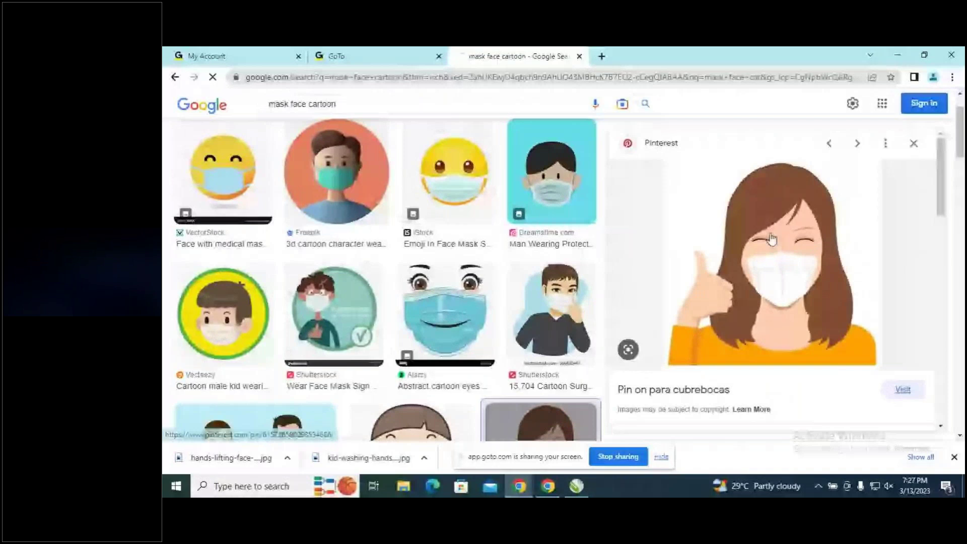
scroll(805, 281, "down", 3)
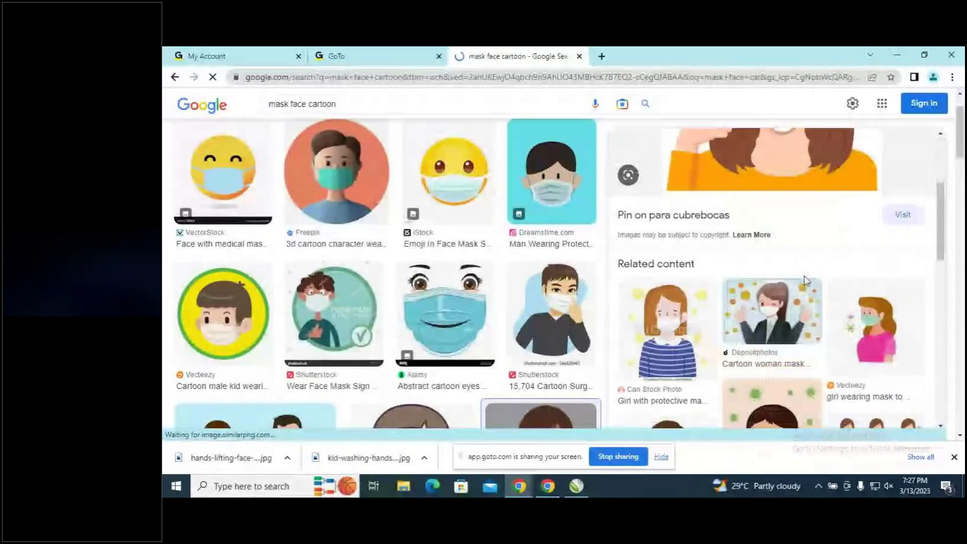
left_click(876, 330)
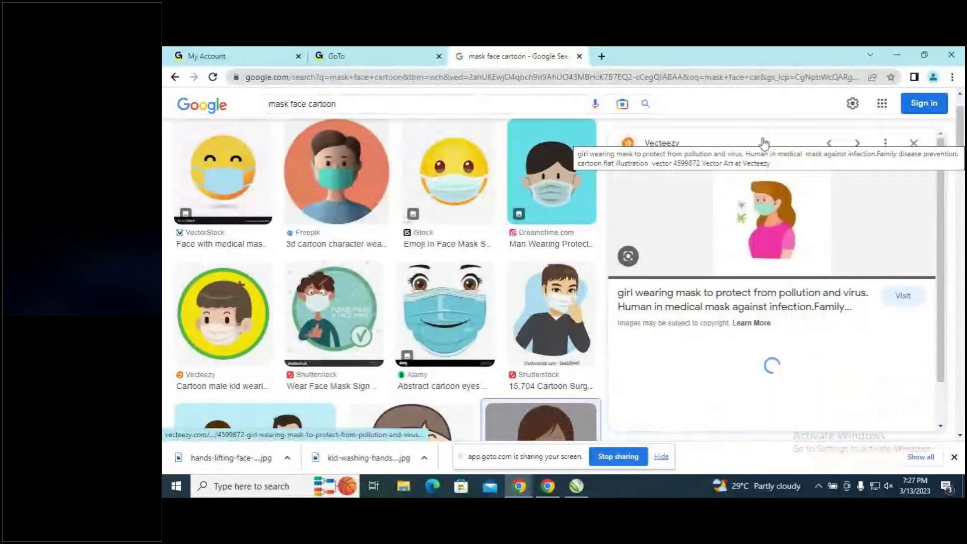
right_click(763, 219)
left_click(844, 350)
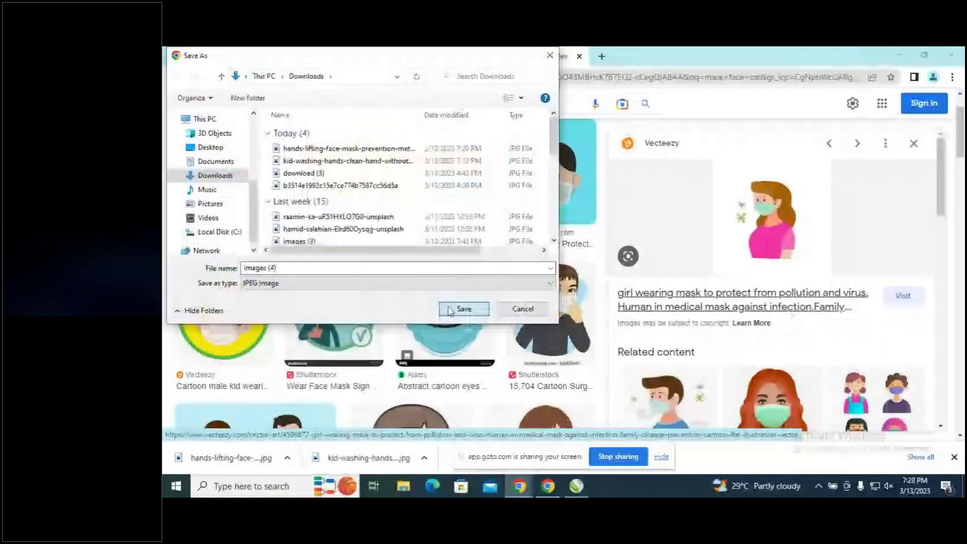
left_click(463, 308)
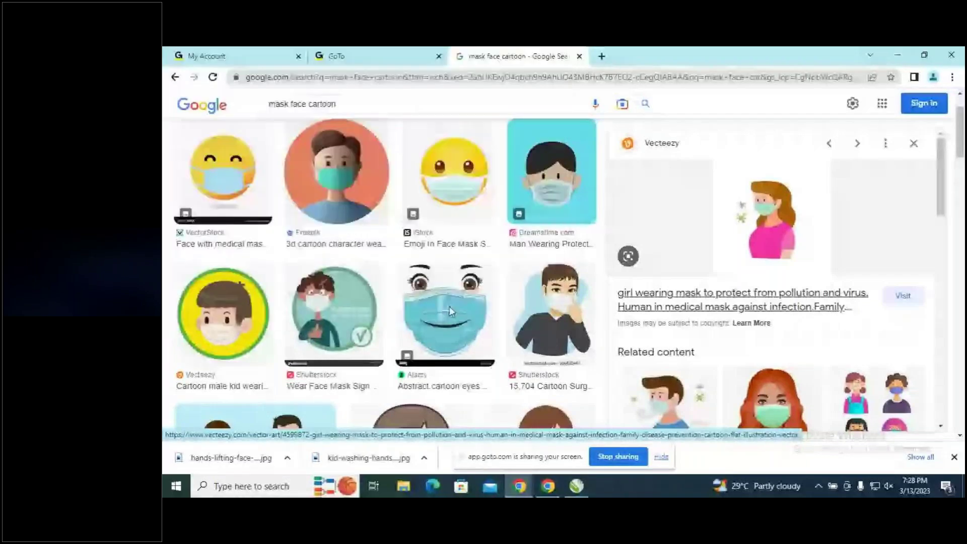
left_click(368, 56)
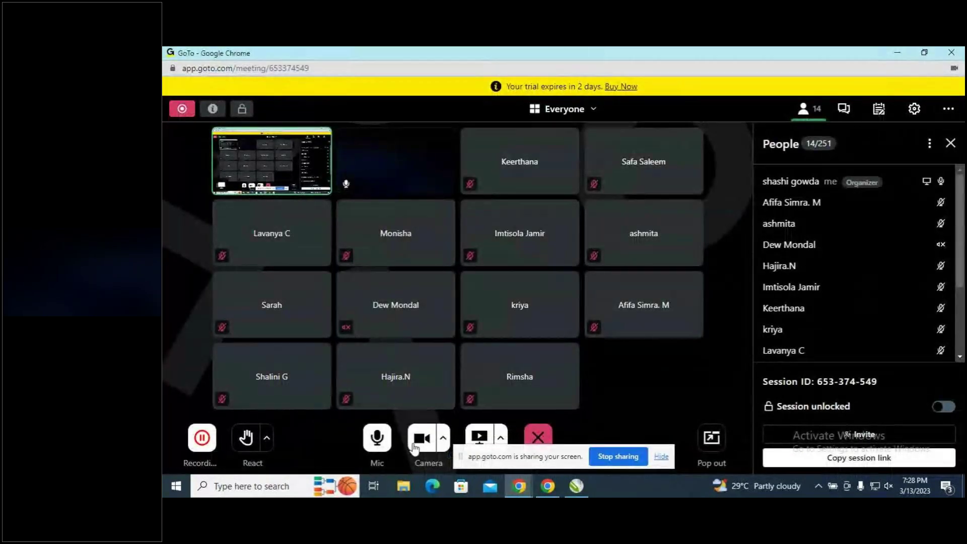
Mute the GoTo Meeting microphone with Ctrl+Alt+M, unmute it later, and return to CorelDRAW.
key("ctrl+alt+m")
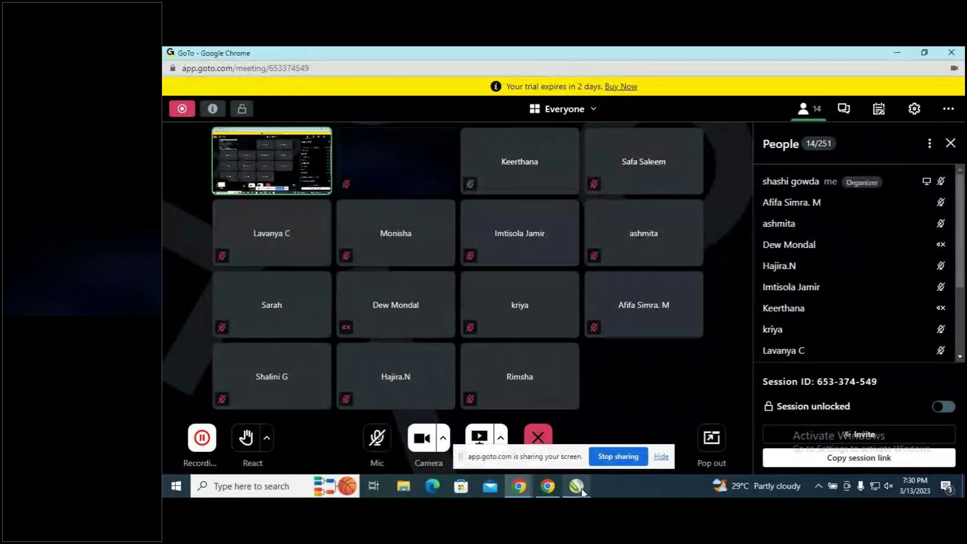
left_click(376, 440)
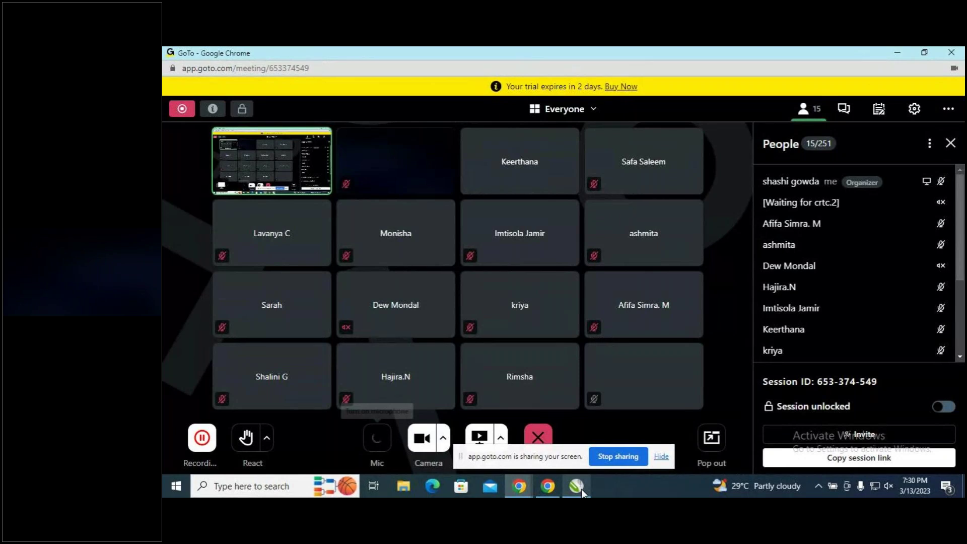
mouse_move(579, 484)
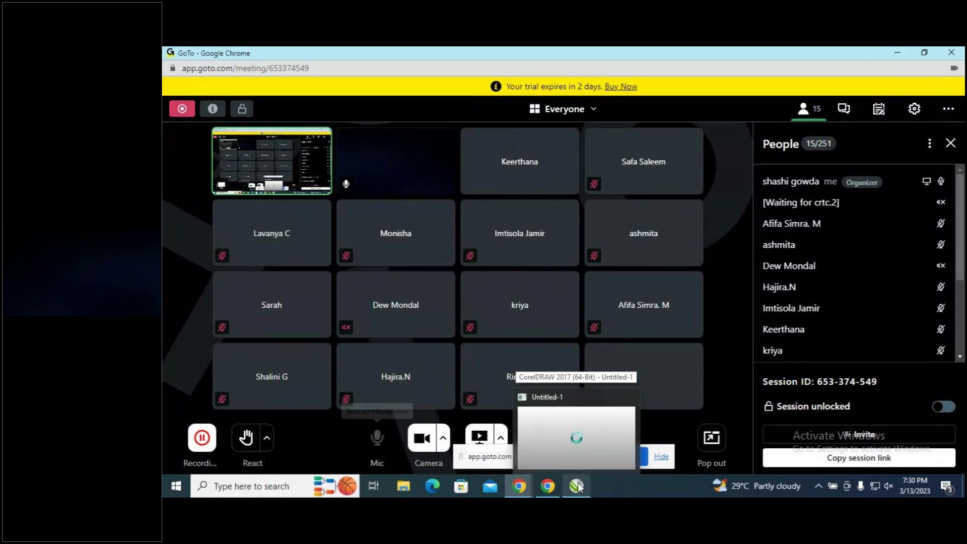
left_click(578, 483)
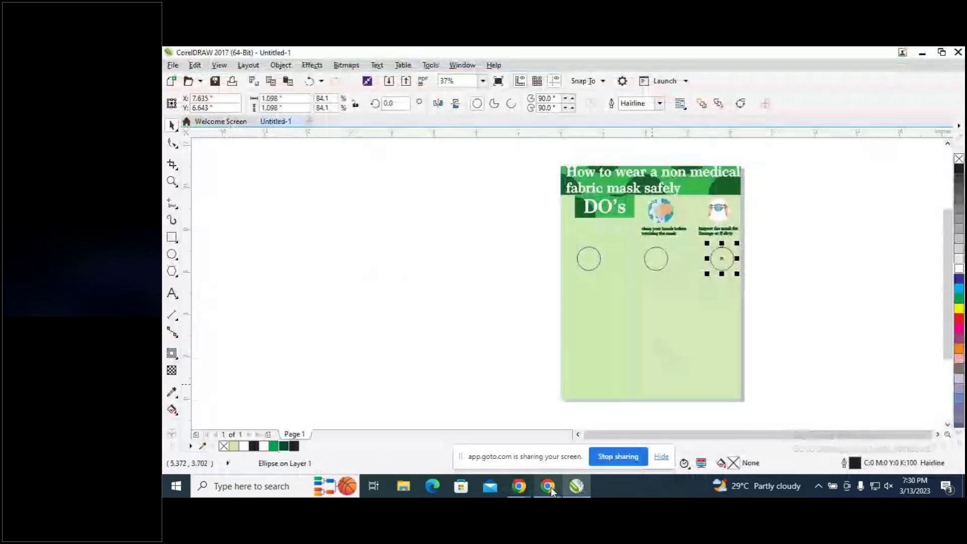
Drag the downloaded images (4) girl picture from the Chrome results into CorelDRAW beside the page.
mouse_move(552, 489)
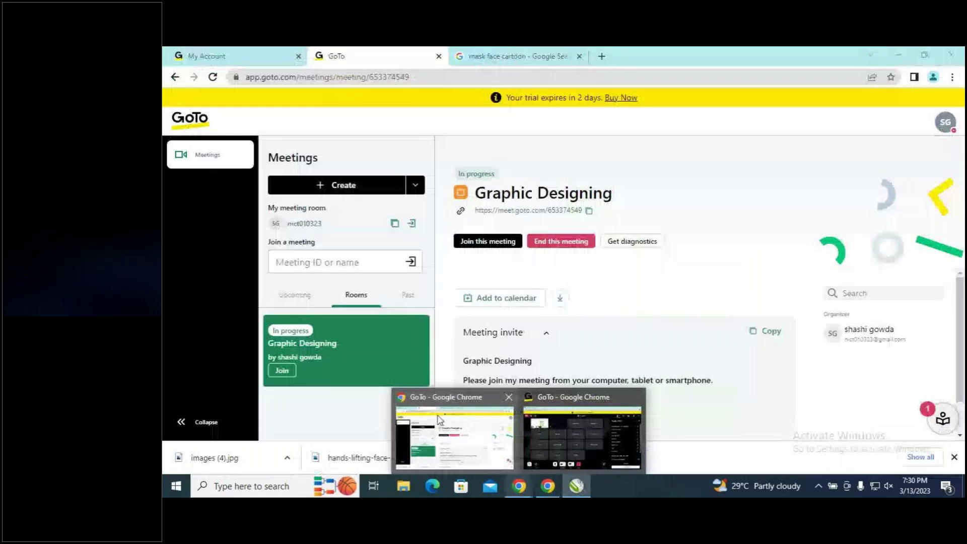
left_click(436, 414)
left_click(520, 55)
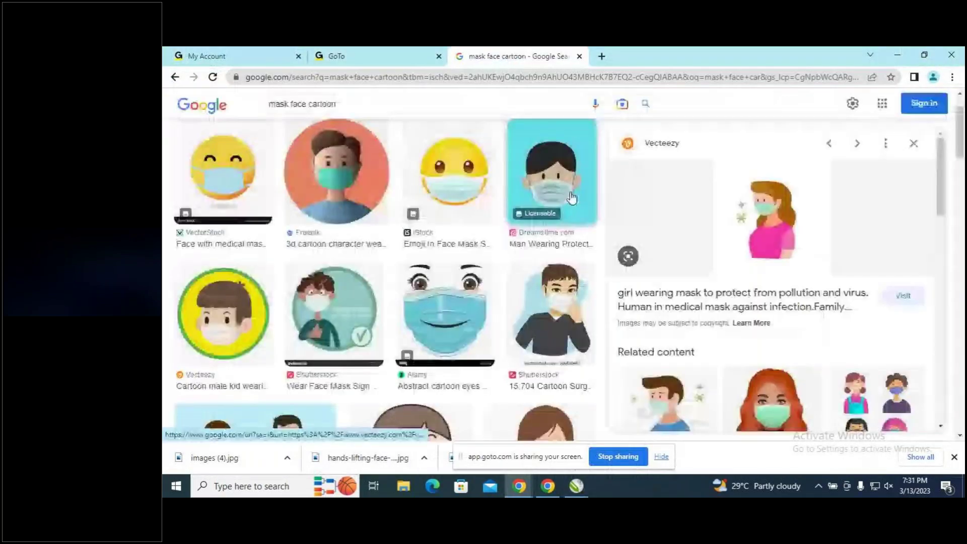
mouse_move(299, 463)
left_mouse_down()
mouse_move(245, 459)
mouse_move(437, 262)
left_mouse_up()
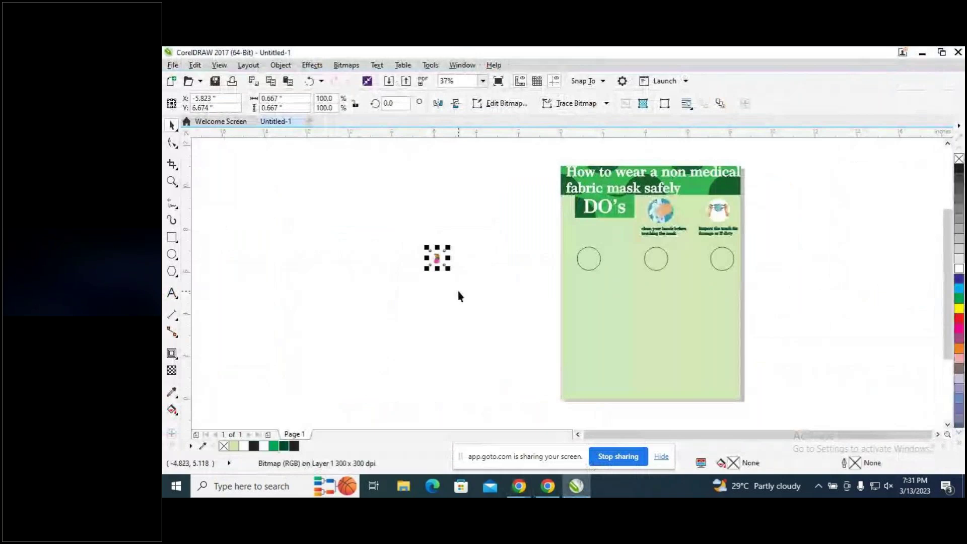
Enlarge the imported girl image and place it inside the first empty lower circle using PowerClip.
left_click_drag(448, 268, 460, 291)
left_click(281, 65)
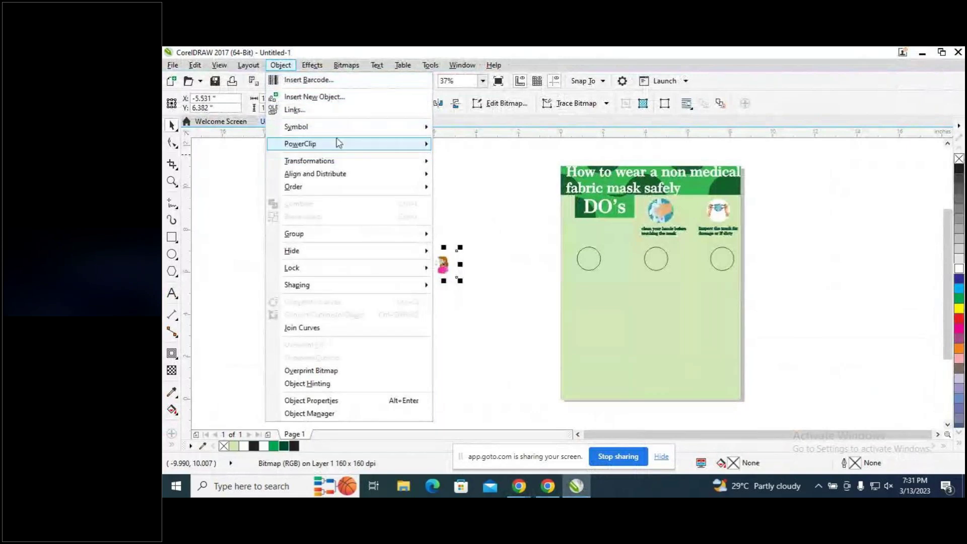
mouse_move(335, 143)
left_click(463, 147)
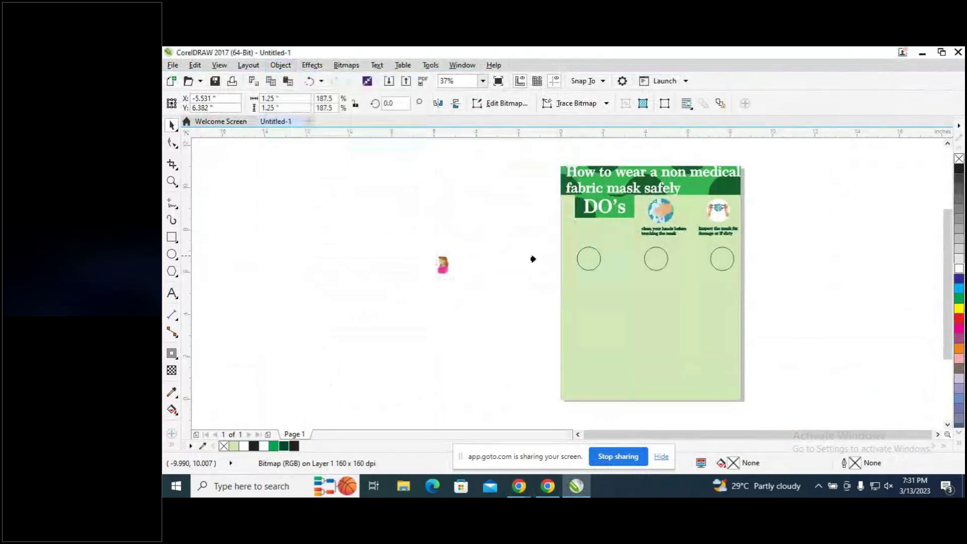
left_click(583, 263)
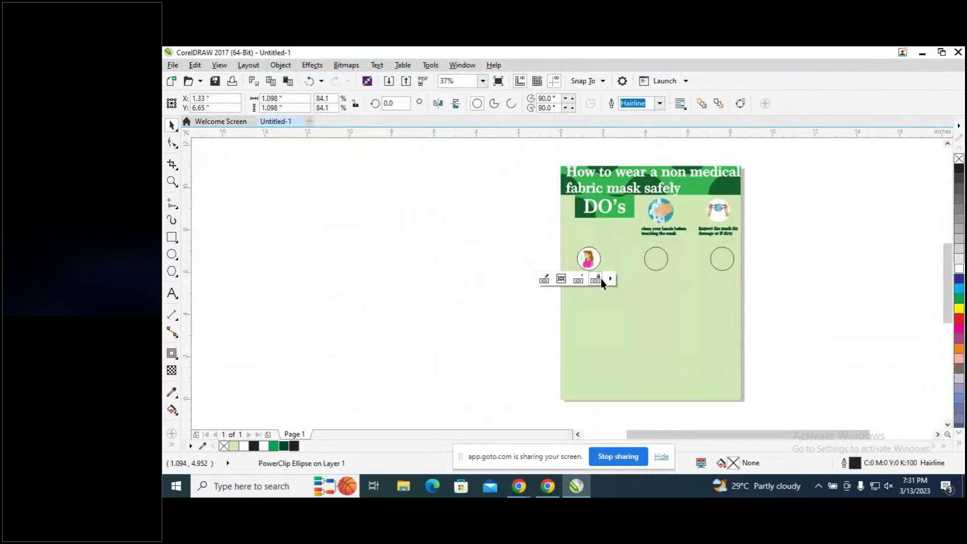
Enlarge and reposition the girl inside the circle, then remove the circle's outline.
scroll(602, 279, "up", 2)
left_click(544, 280)
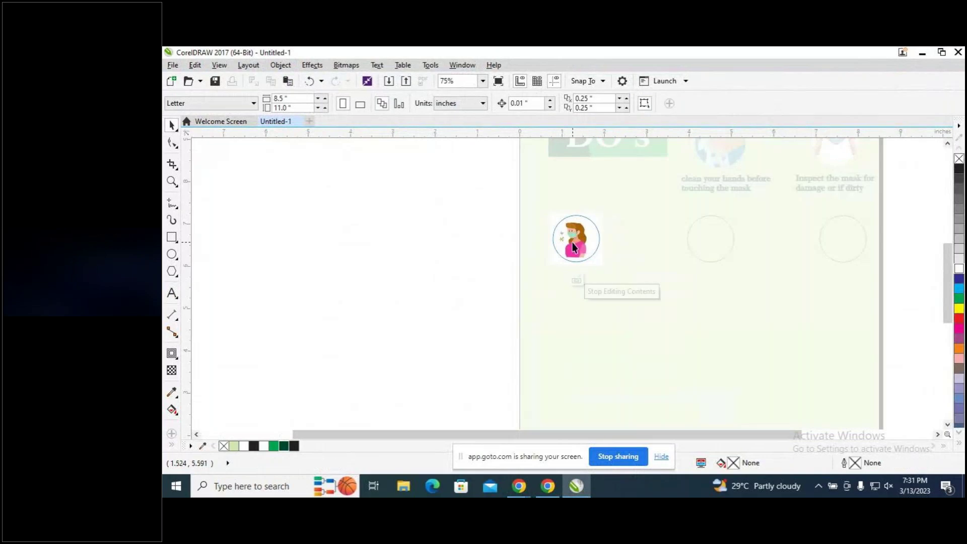
left_click(591, 261)
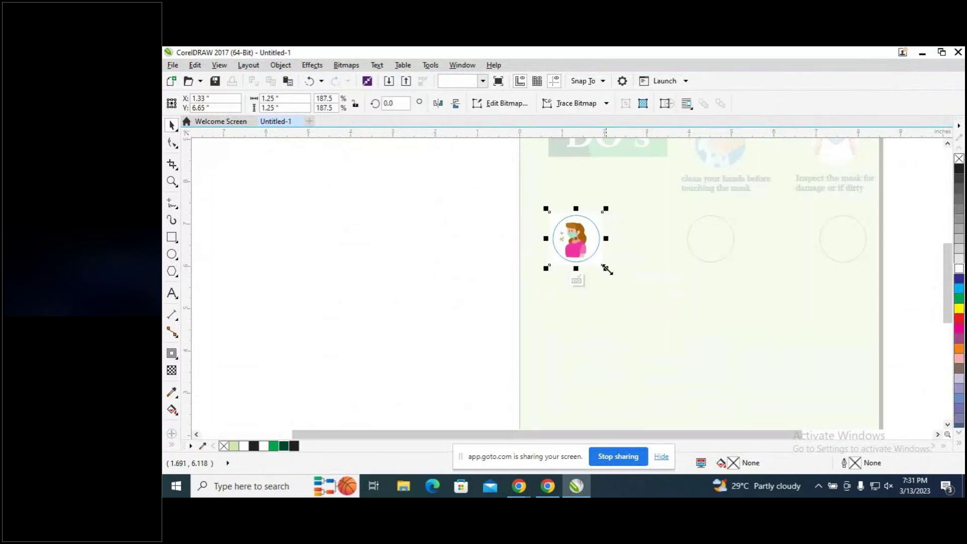
left_click_drag(607, 268, 612, 271)
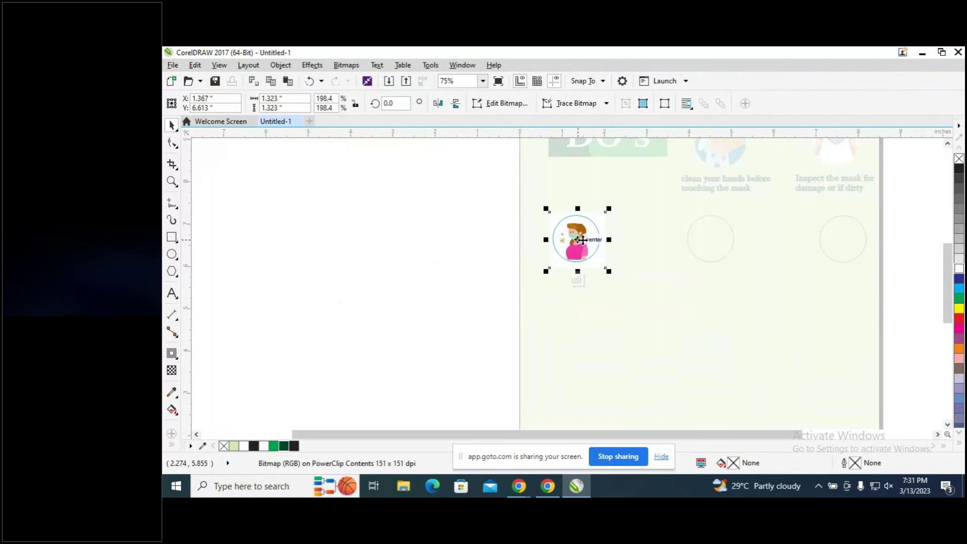
left_click_drag(578, 239, 579, 244)
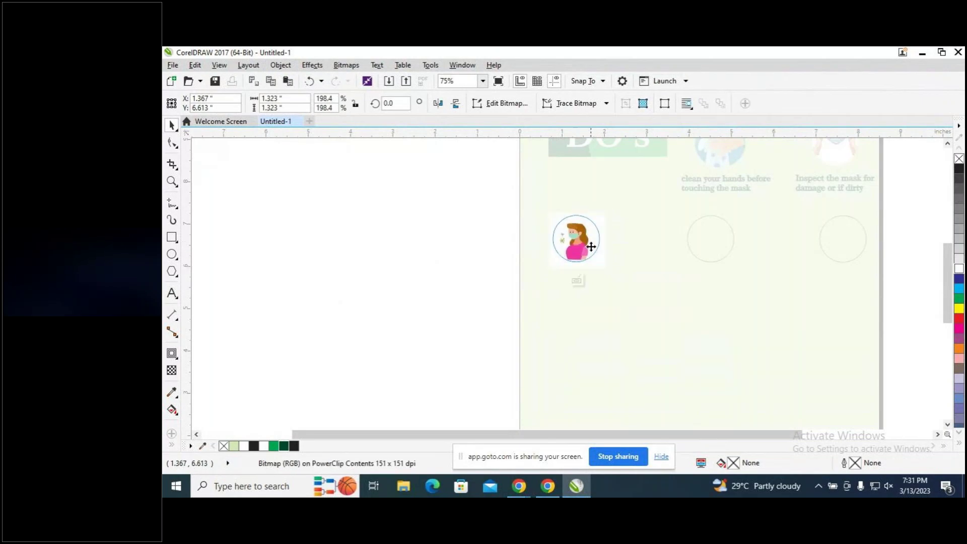
left_click(577, 280)
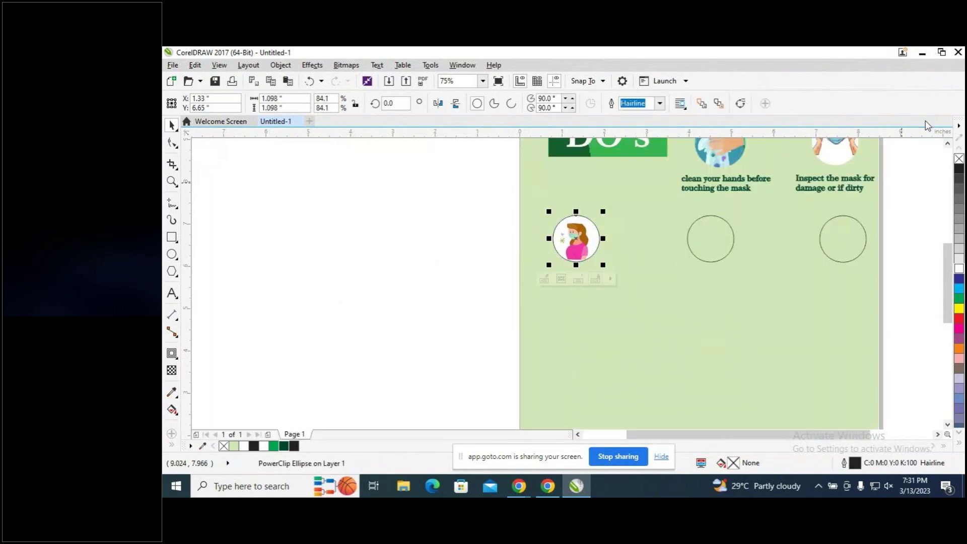
right_click(959, 159)
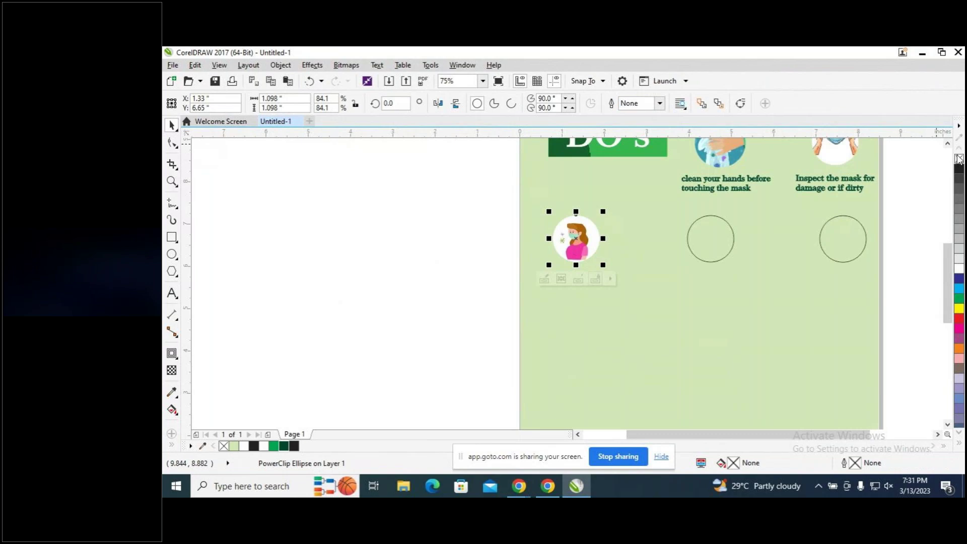
left_click(428, 246)
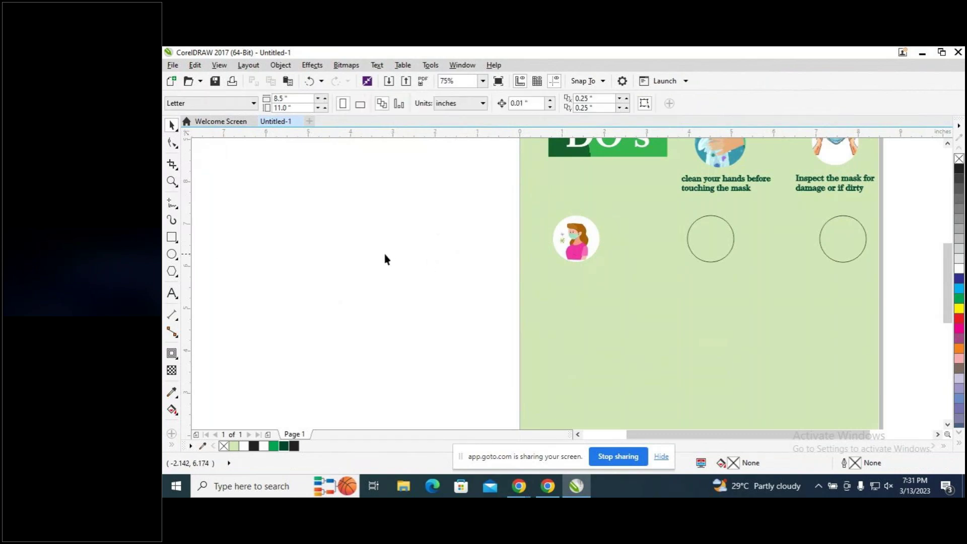
Type the two-line caption 'cover your mouth, nose / and chin' beside the page.
left_click(172, 293)
left_click(328, 263)
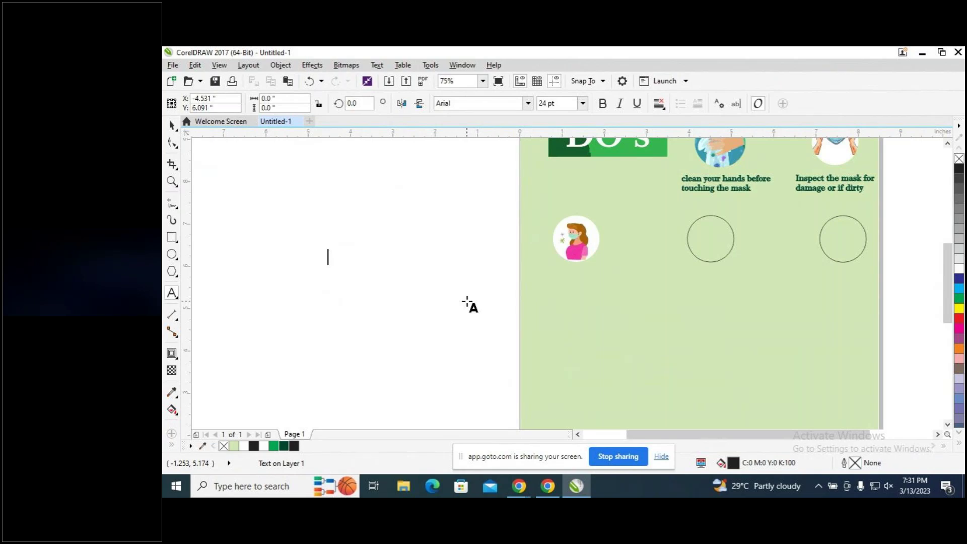
type("cover")
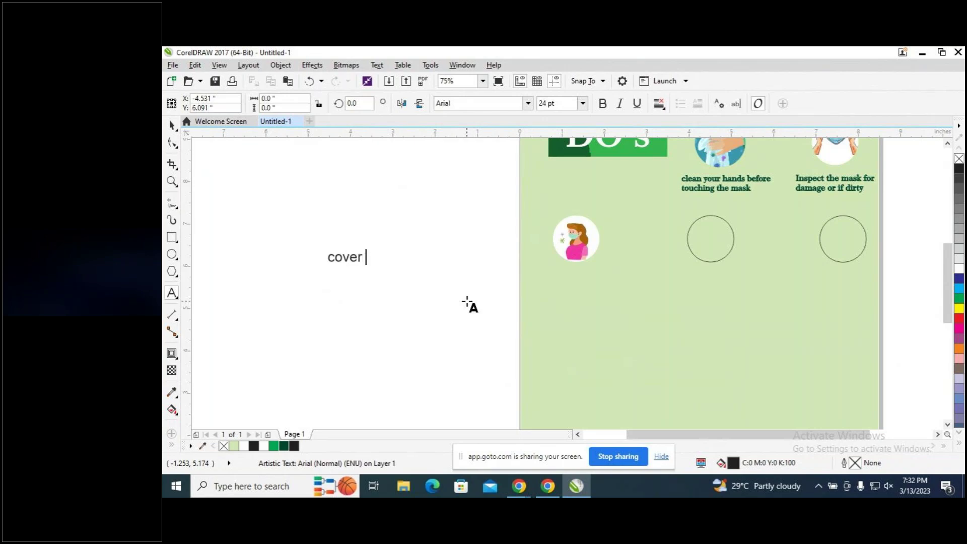
type(" your mouth, nos")
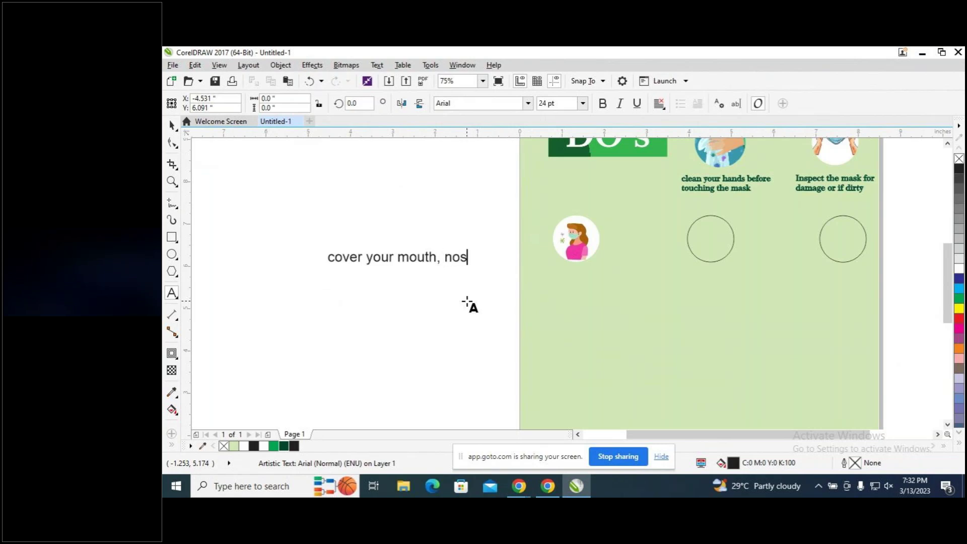
type("e,")
key("Return")
key("BackSpace")
key("BackSpace")
key("Return")
type("and chin")
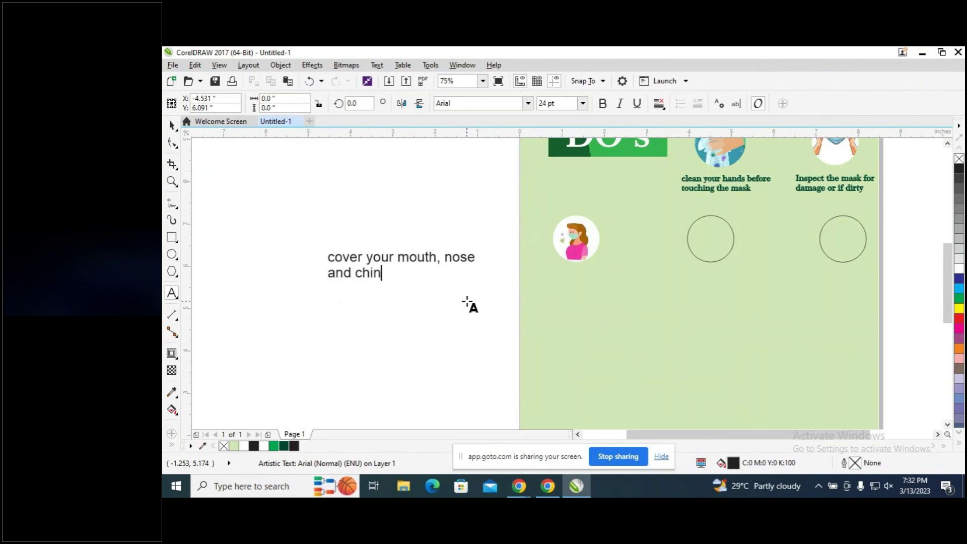
Set the caption to Century751 SeBd BT with a dark green fill and outline.
left_click(403, 254)
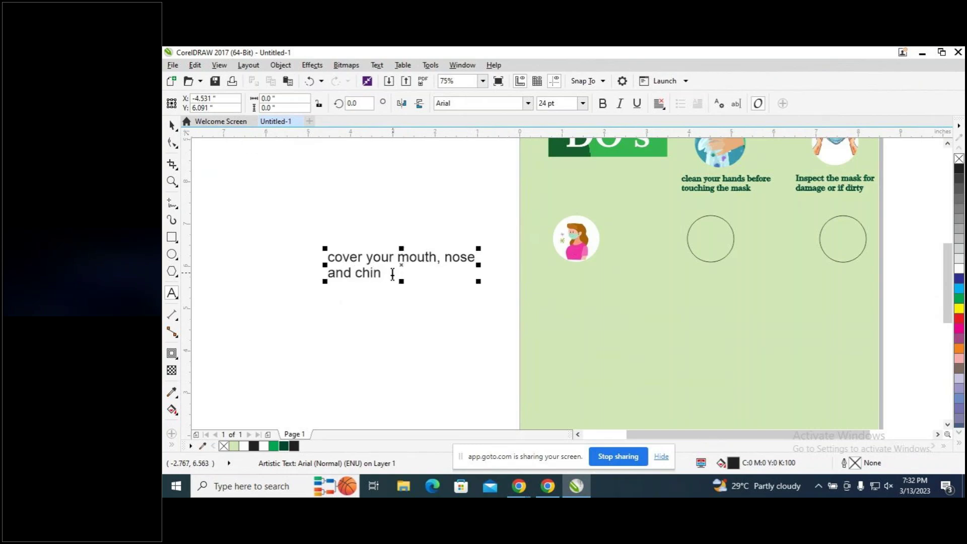
key("ctrl+a")
left_click(504, 103)
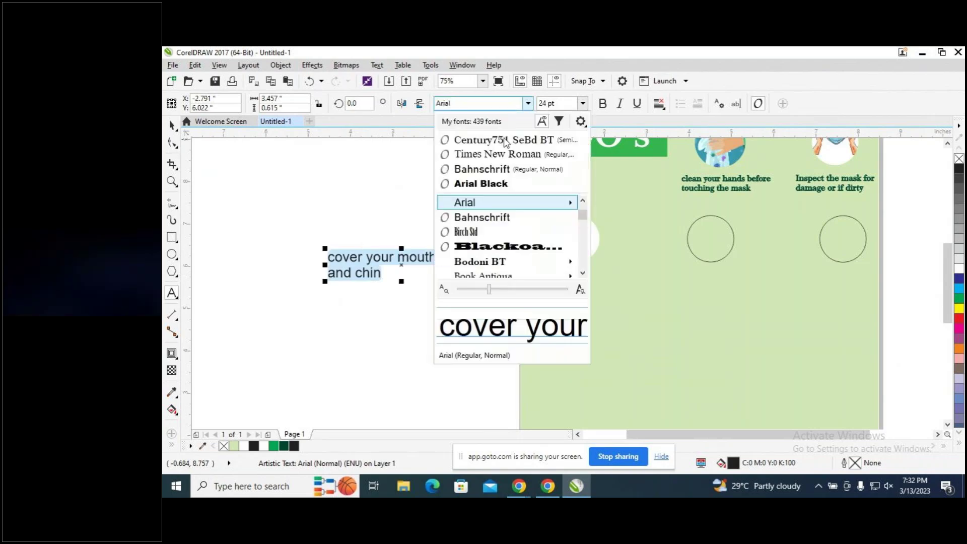
left_click(505, 136)
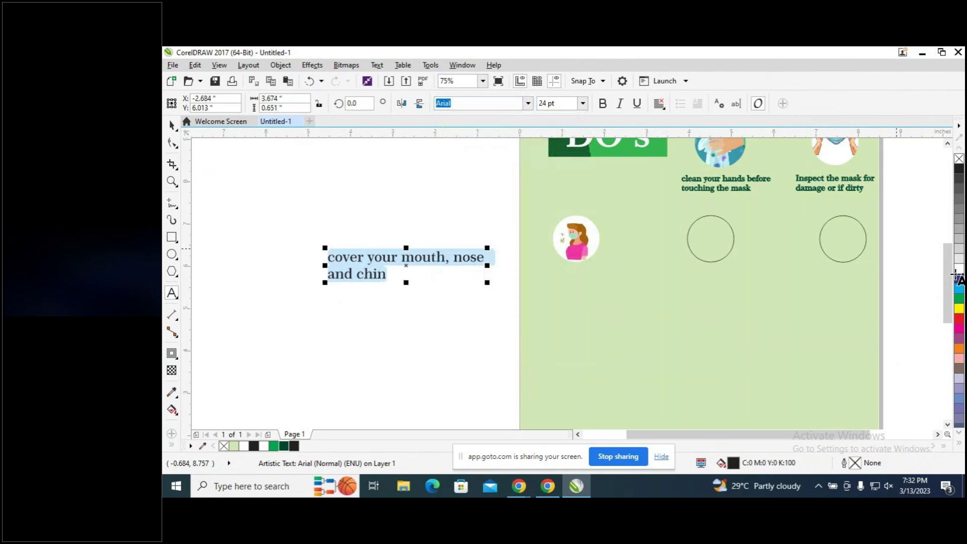
left_click(283, 446)
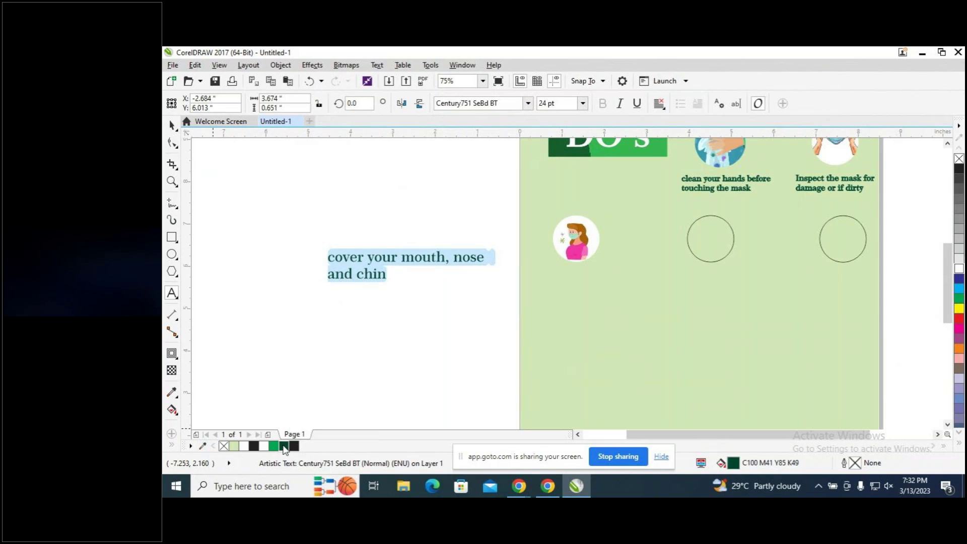
right_click(284, 448)
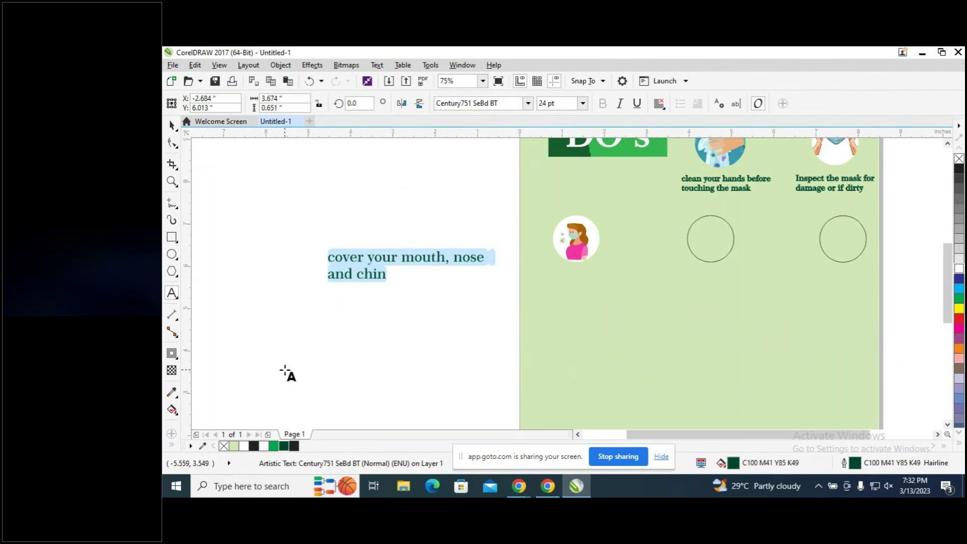
left_click(171, 125)
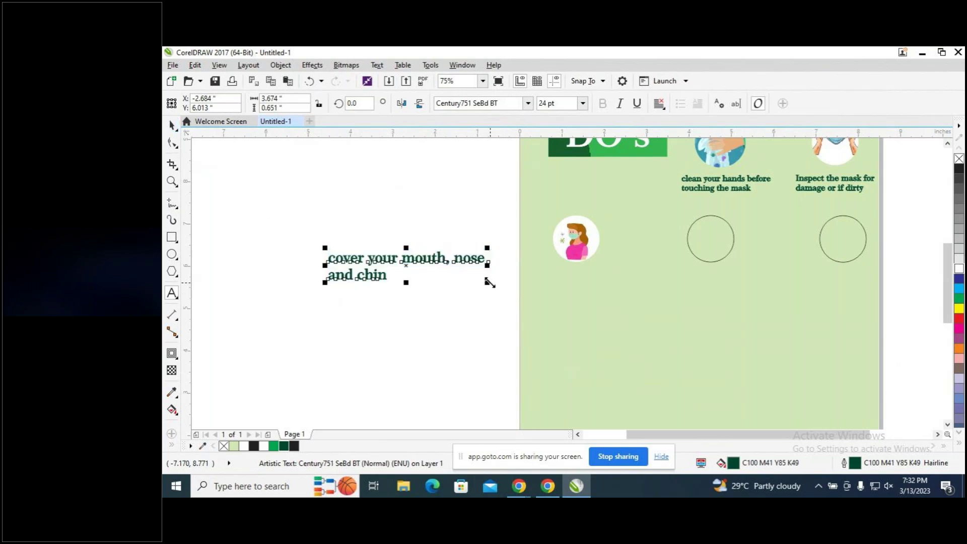
Shrink the caption and move it beneath the masked girl cartoon.
mouse_move(489, 281)
left_mouse_down()
mouse_move(484, 270)
mouse_move(493, 274)
left_mouse_up()
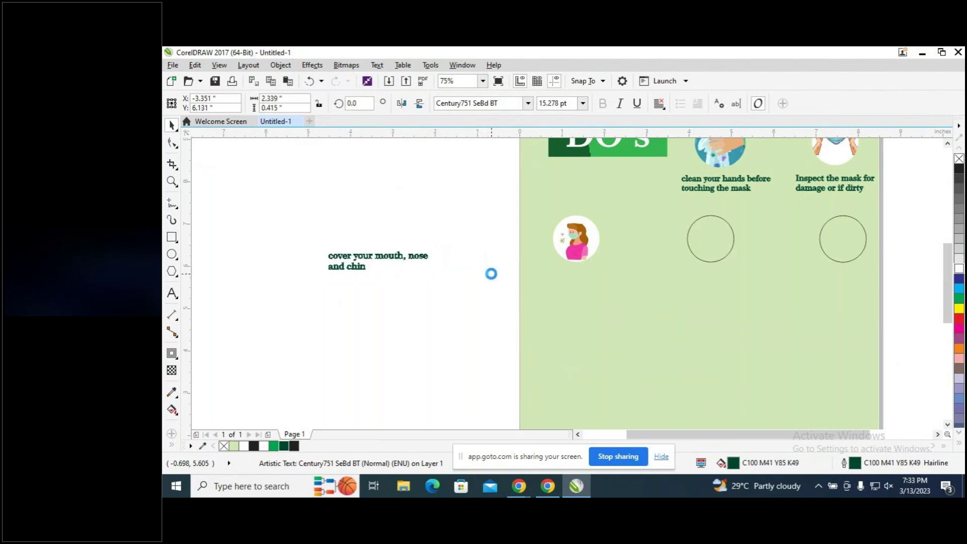
left_click_drag(361, 284, 579, 274)
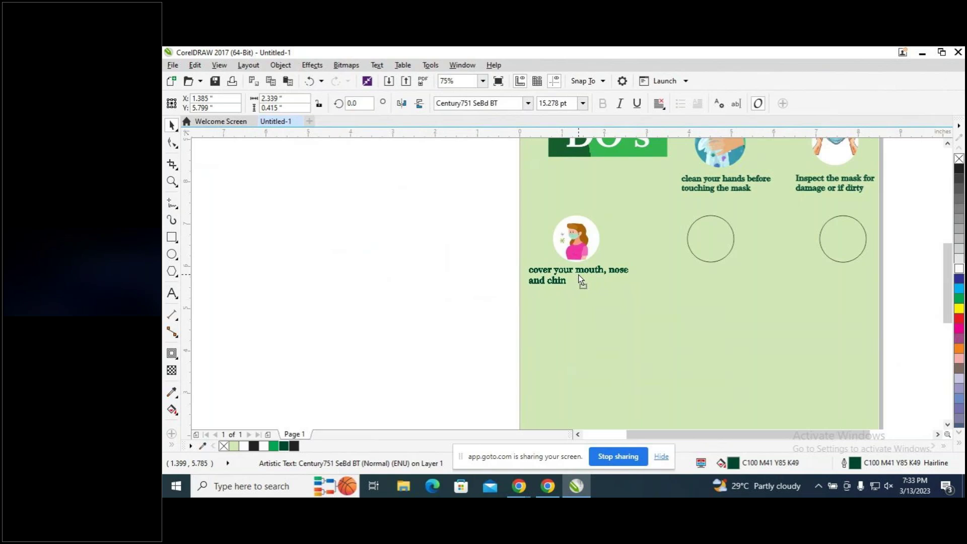
left_click_drag(578, 274, 578, 274)
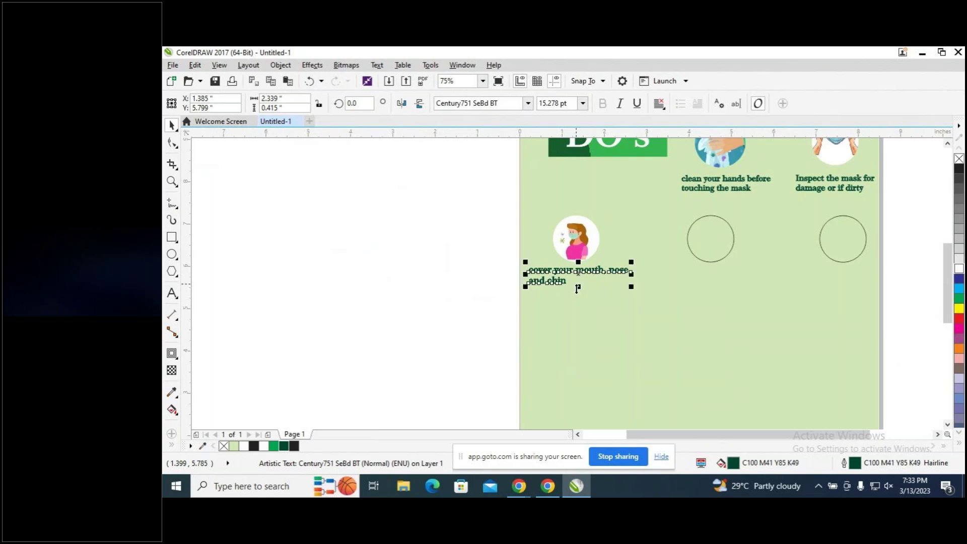
left_click(331, 326)
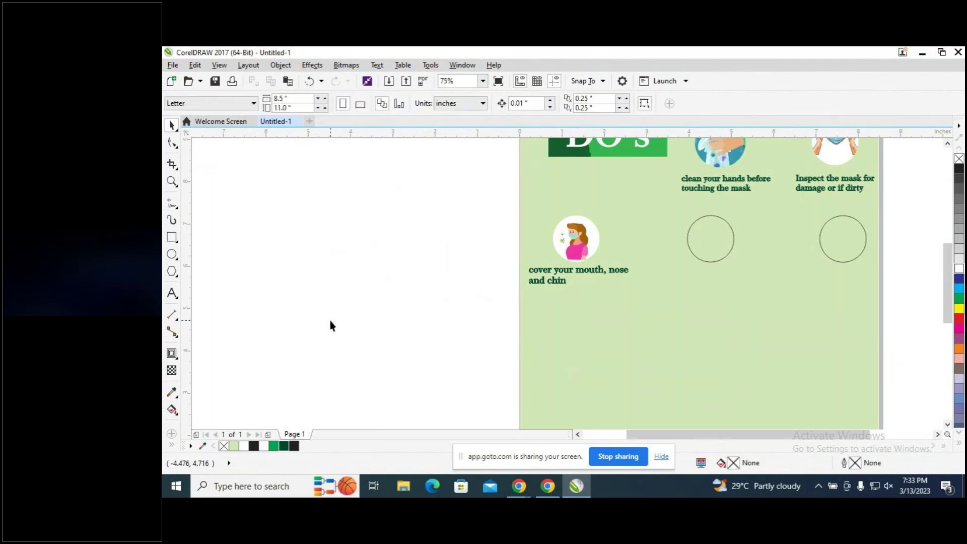
Compare the new caption with the 'clean your hands' caption's size, then clear the selection.
left_click(688, 187)
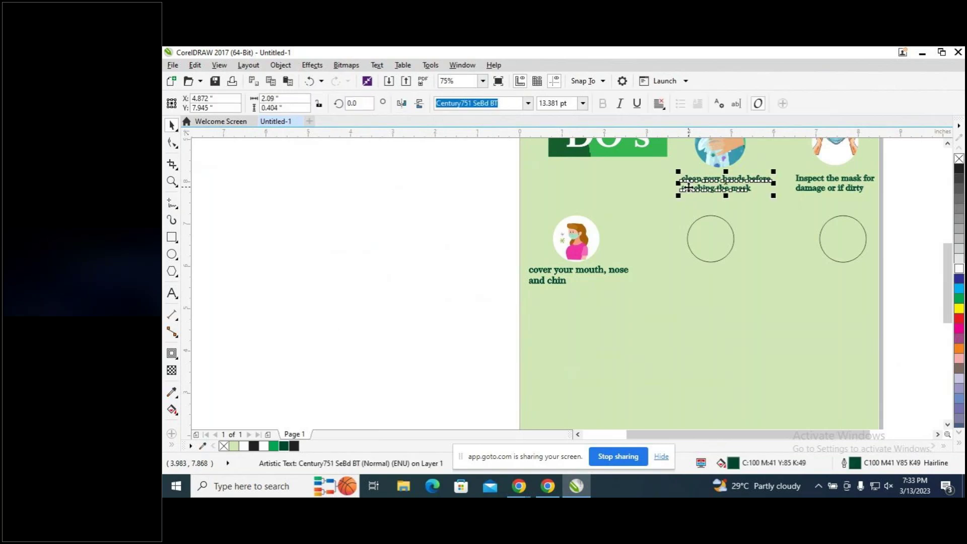
left_click(545, 270)
left_click(545, 270)
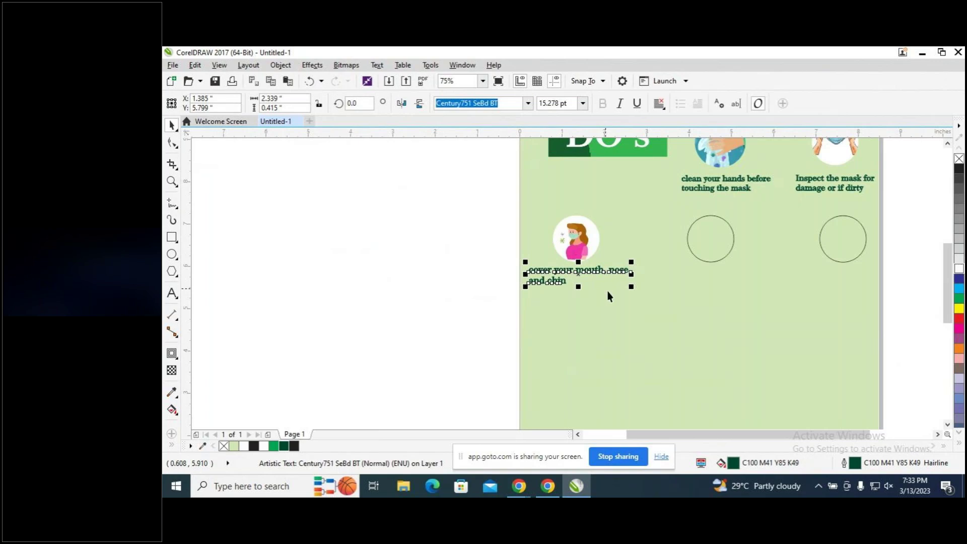
left_click(435, 297)
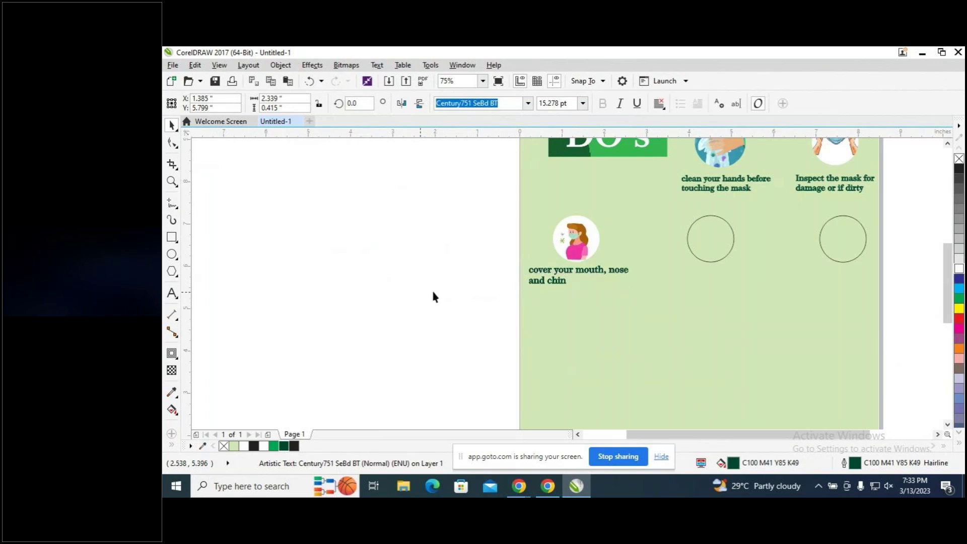
left_click(487, 299)
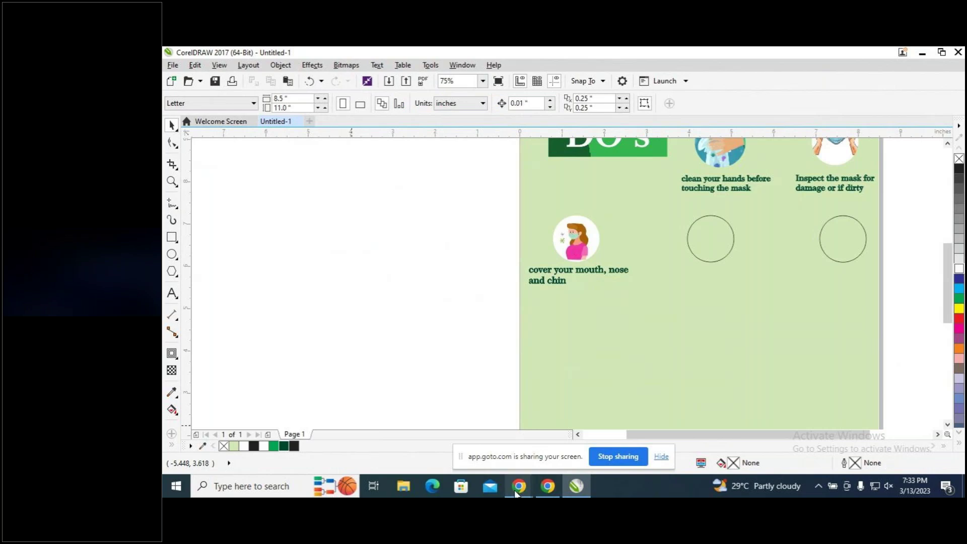
Bring the 'mask face cartoon' Google Images results in Chrome back to the front.
mouse_move(519, 486)
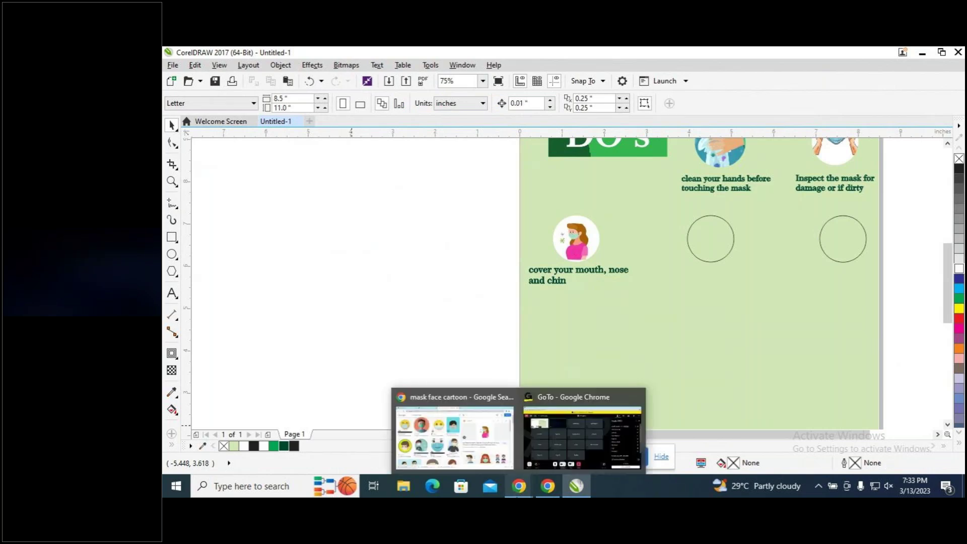
left_click(517, 416)
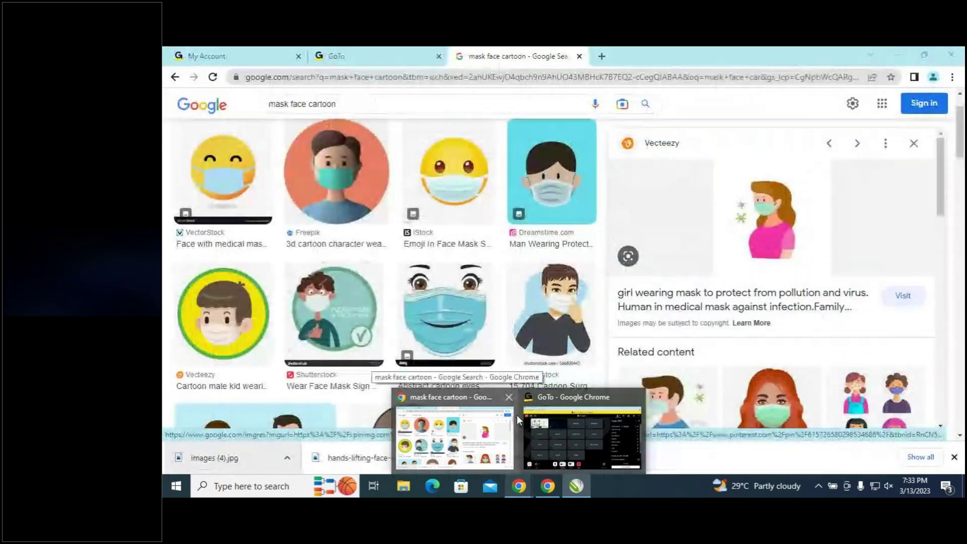
left_click(522, 401)
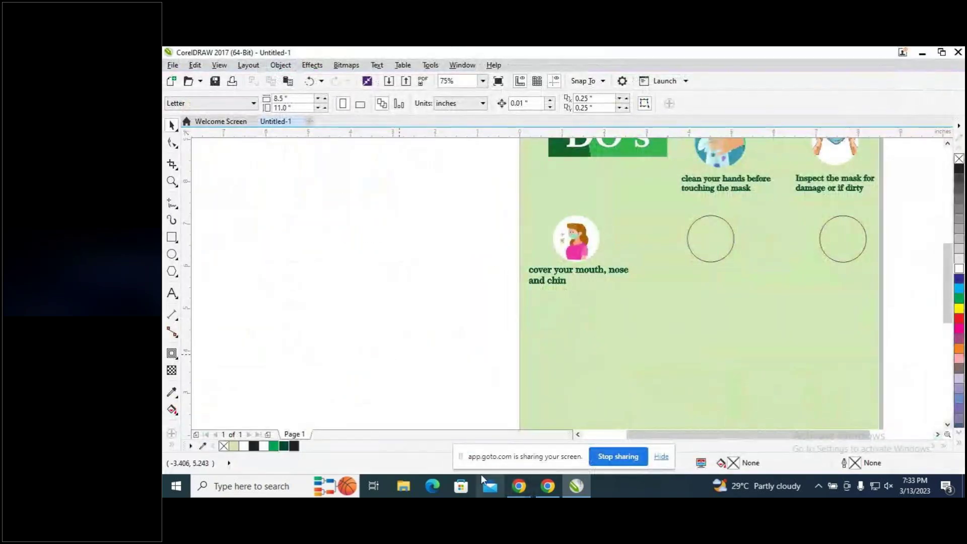
mouse_move(515, 485)
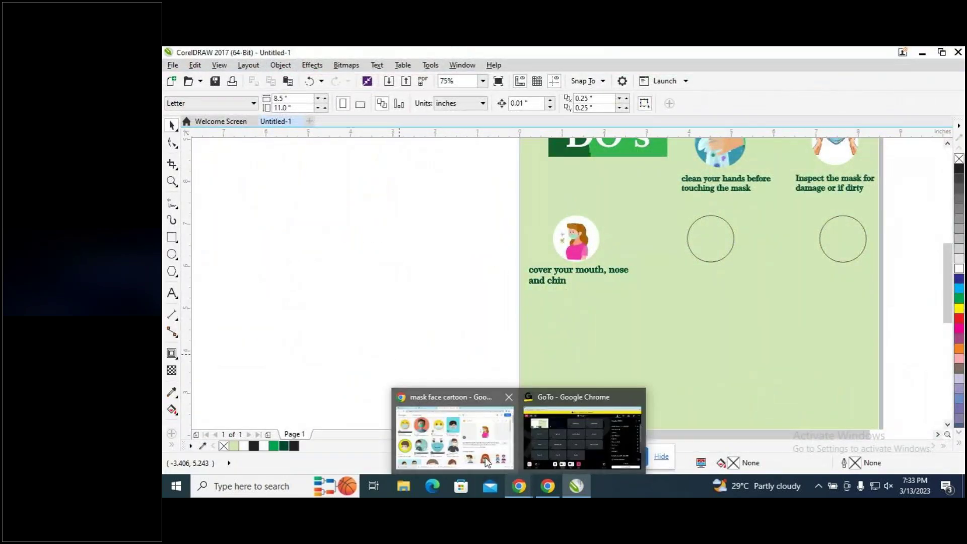
left_click(487, 462)
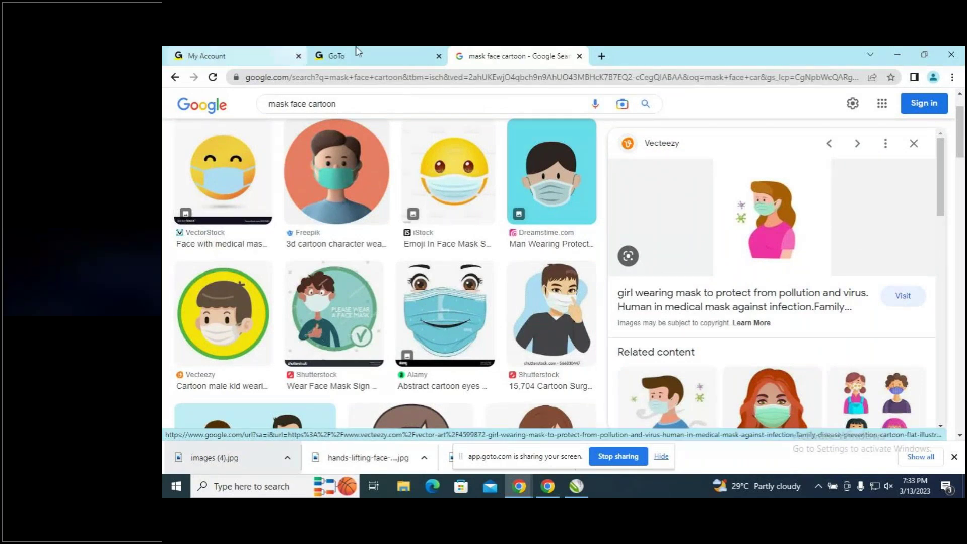
Swap the 'mask face cartoon' image search for 'sanitiser' and browse the bottle and dispenser results.
left_click(340, 104)
left_click_drag(340, 104, 253, 116)
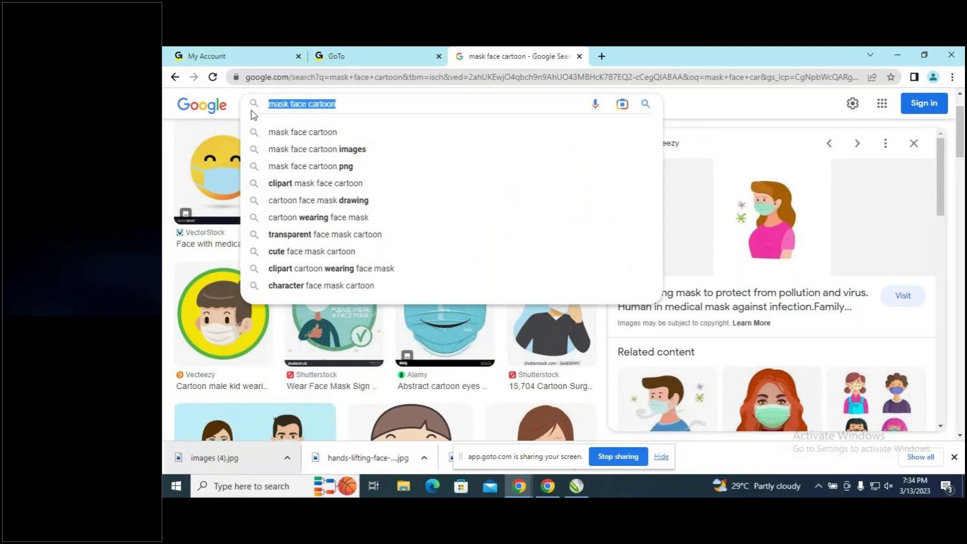
key("BackSpace")
type("san")
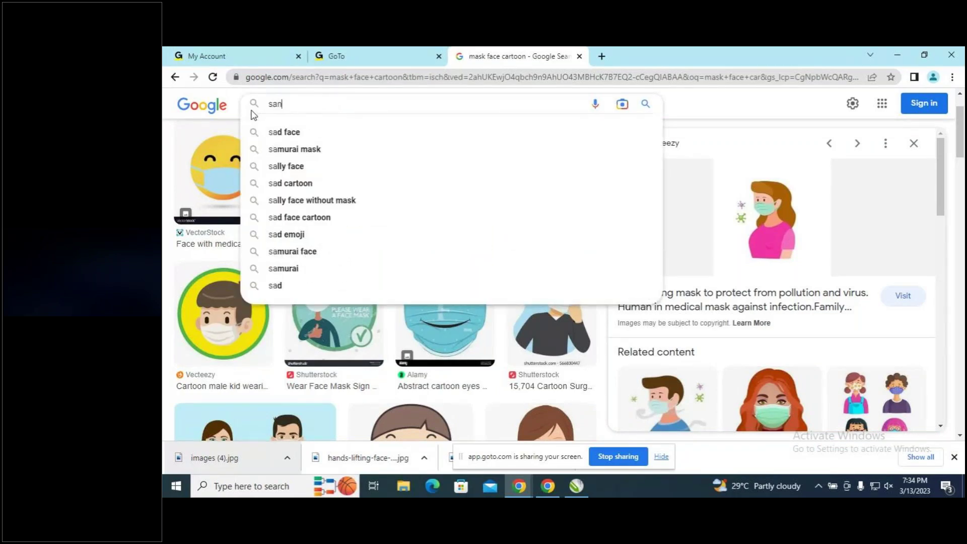
type("itiser")
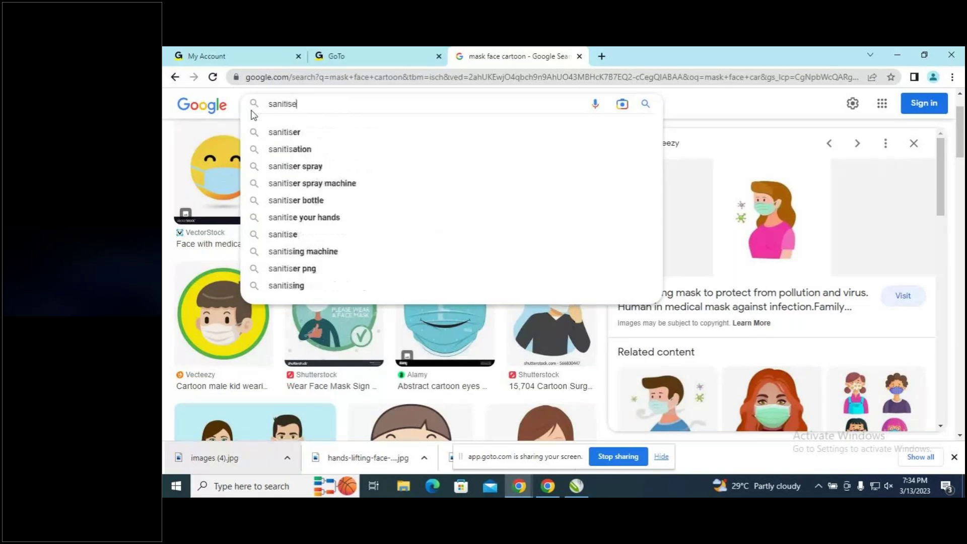
key("Return")
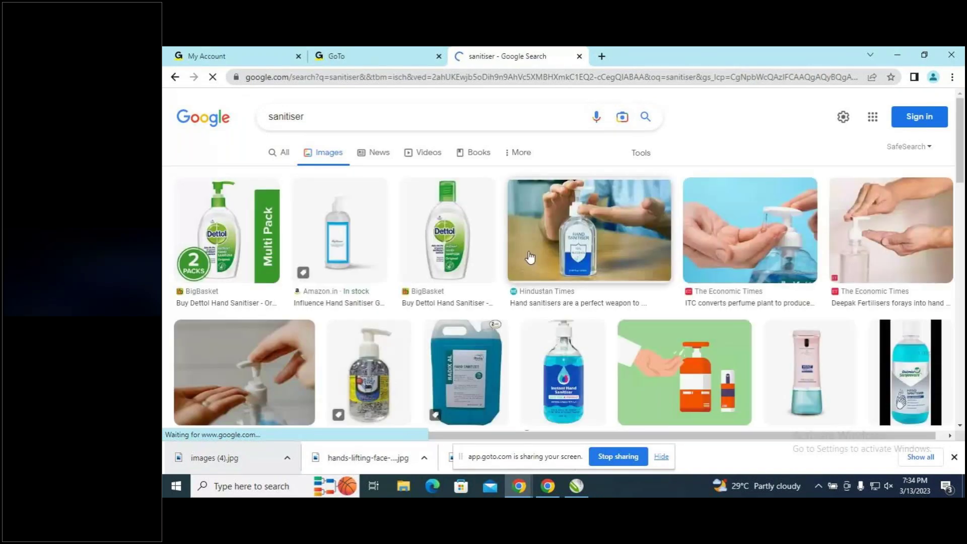
scroll(567, 259, "down", 5)
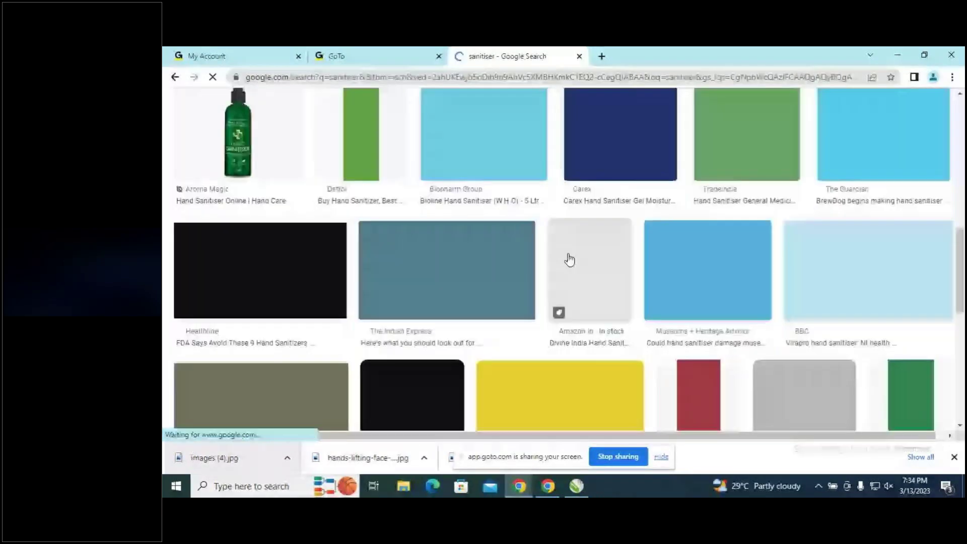
scroll(583, 243, "up", 1)
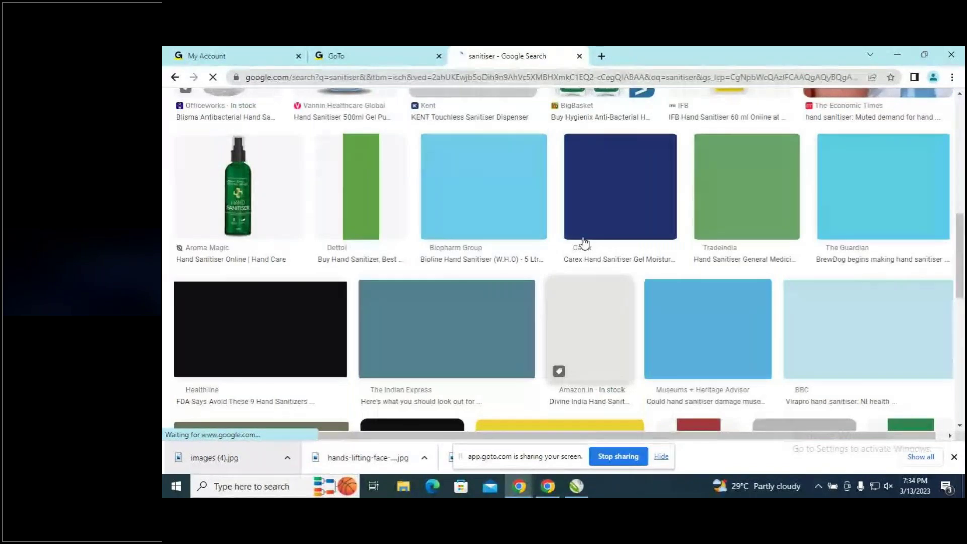
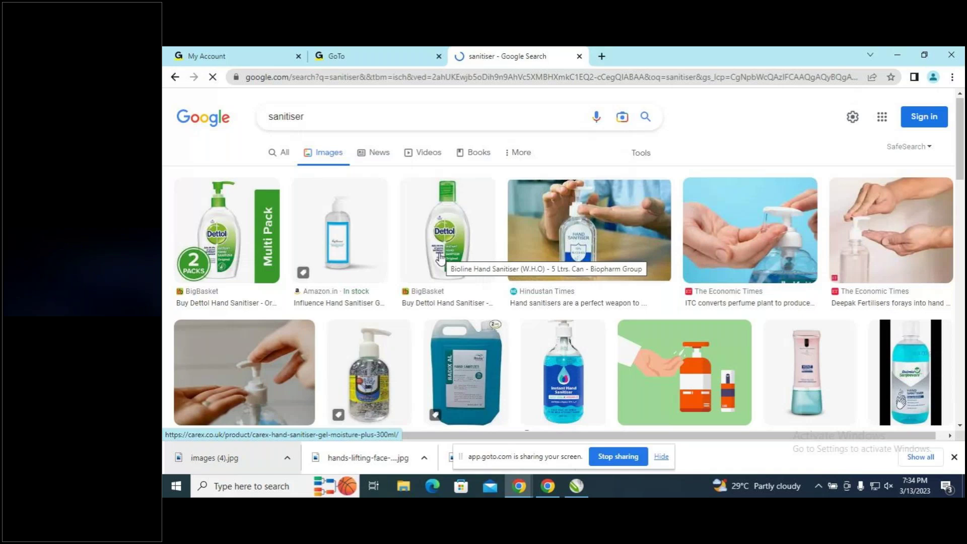
Change the image search to 'sanitiser cartoon'.
left_click(337, 117)
type("ca")
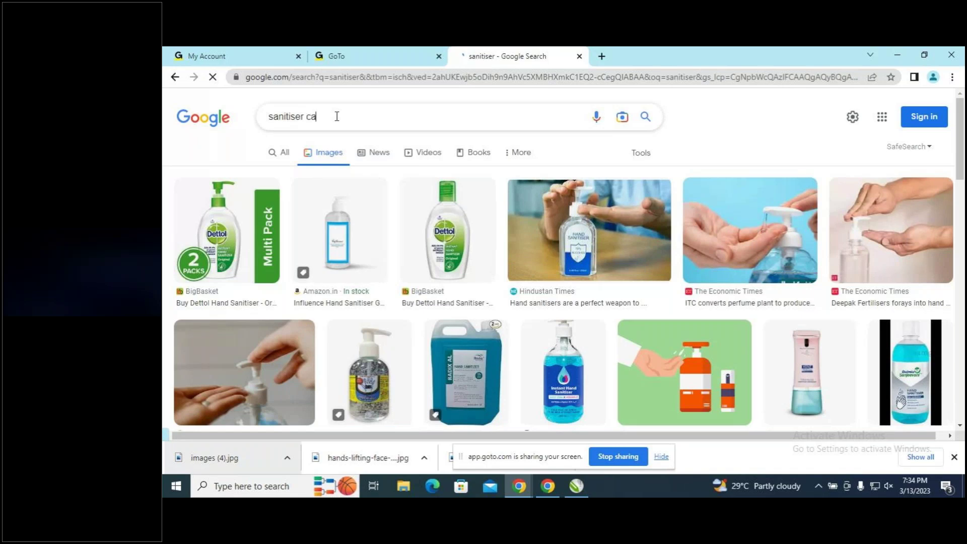
type("rtoon")
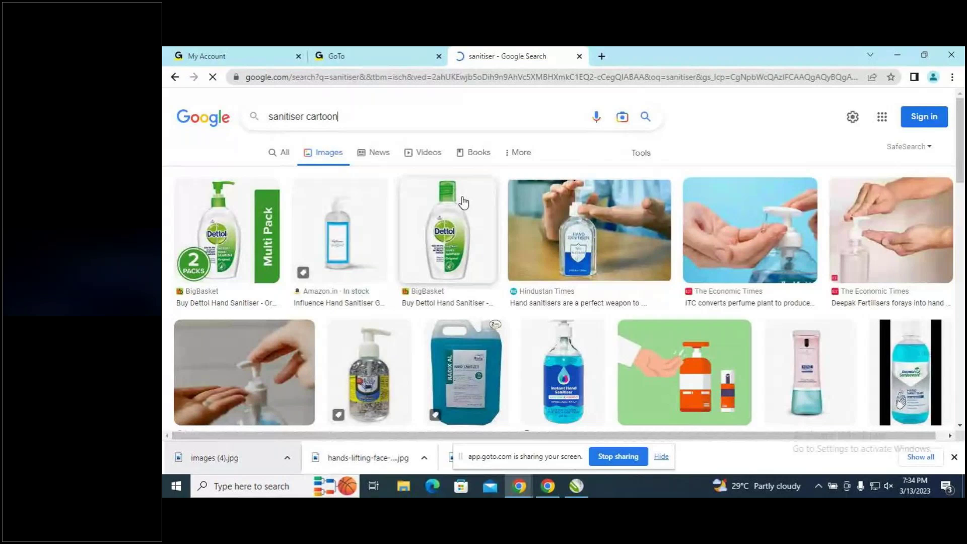
scroll(463, 202, "down", 1)
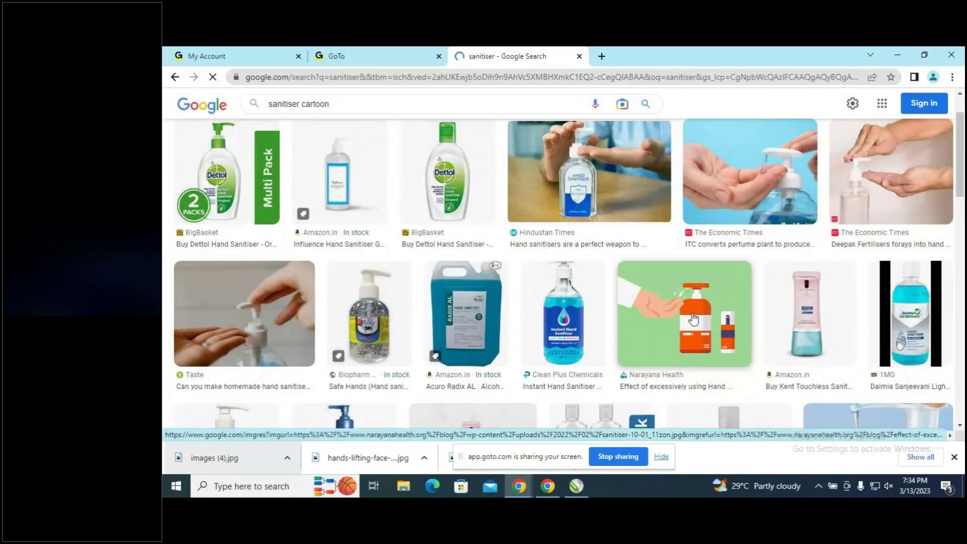
Preview the green Narayana Health cartoon, then the related Trivitron Healthcare sanitiser cartoon.
left_click(693, 318)
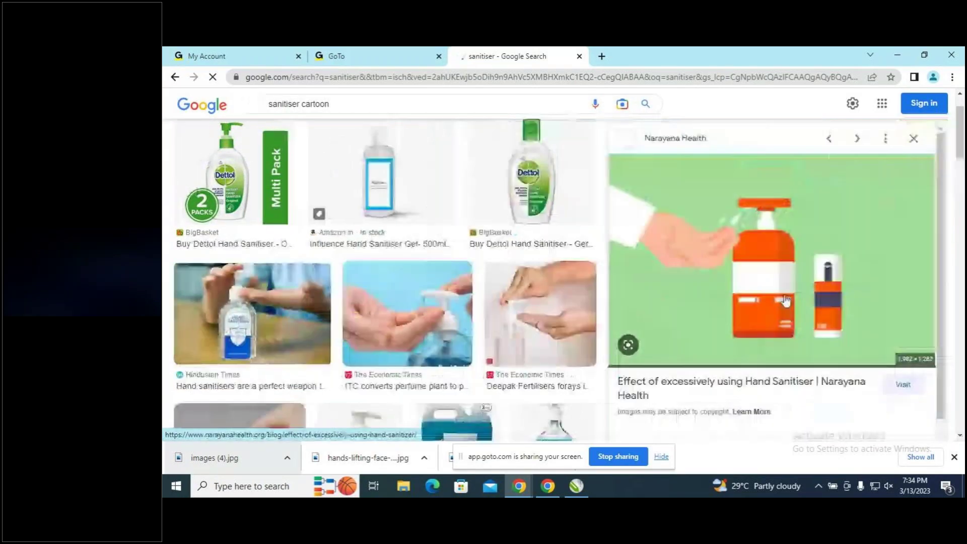
scroll(786, 301, "down", 1)
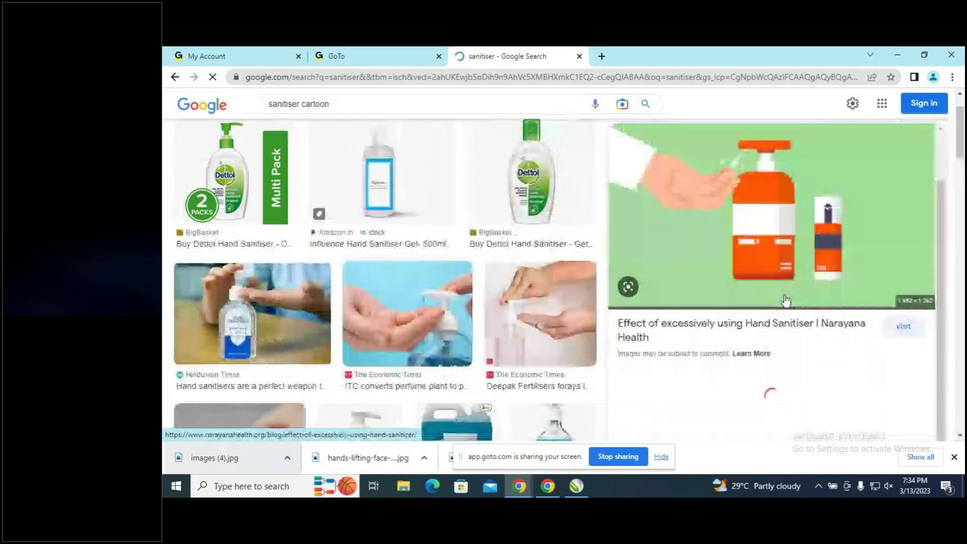
scroll(786, 300, "down", 5)
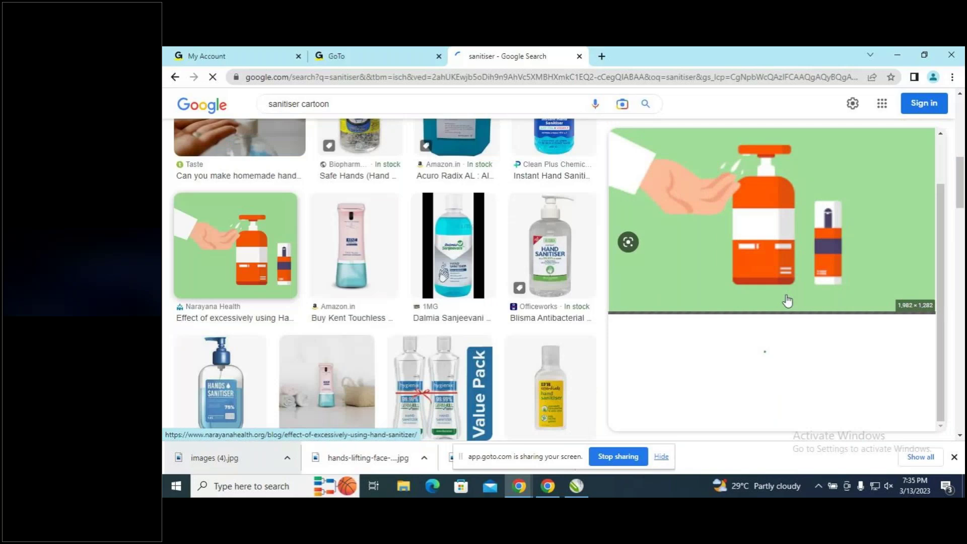
scroll(787, 301, "down", 3)
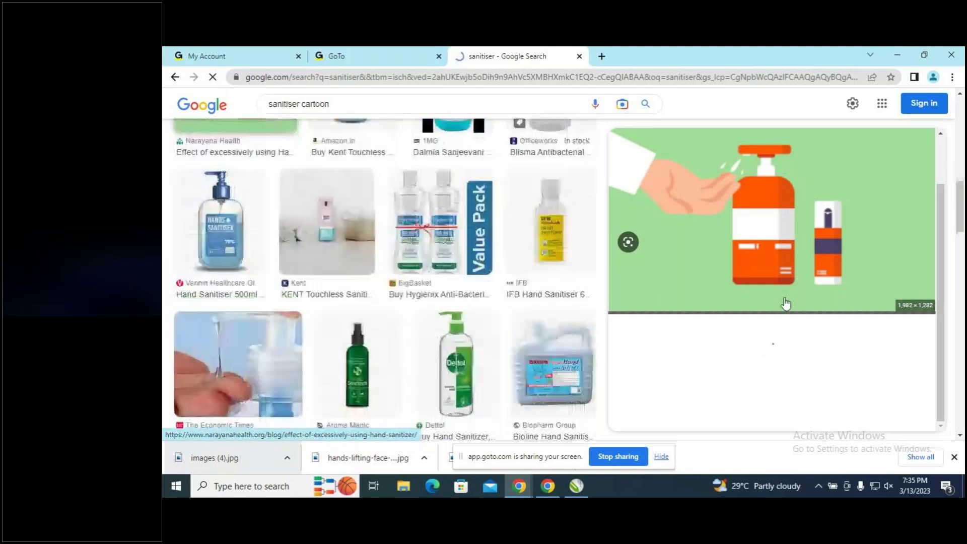
scroll(786, 304, "down", 1)
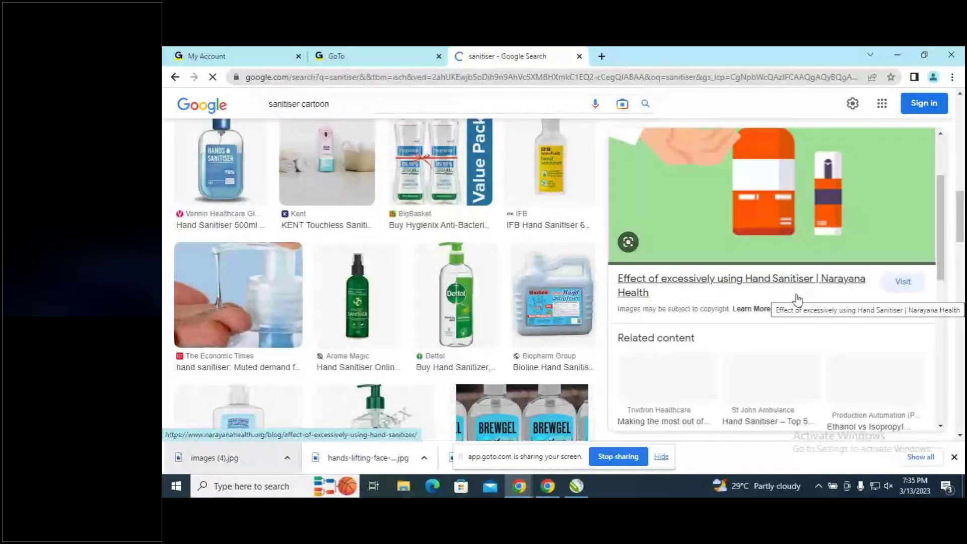
scroll(797, 300, "down", 3)
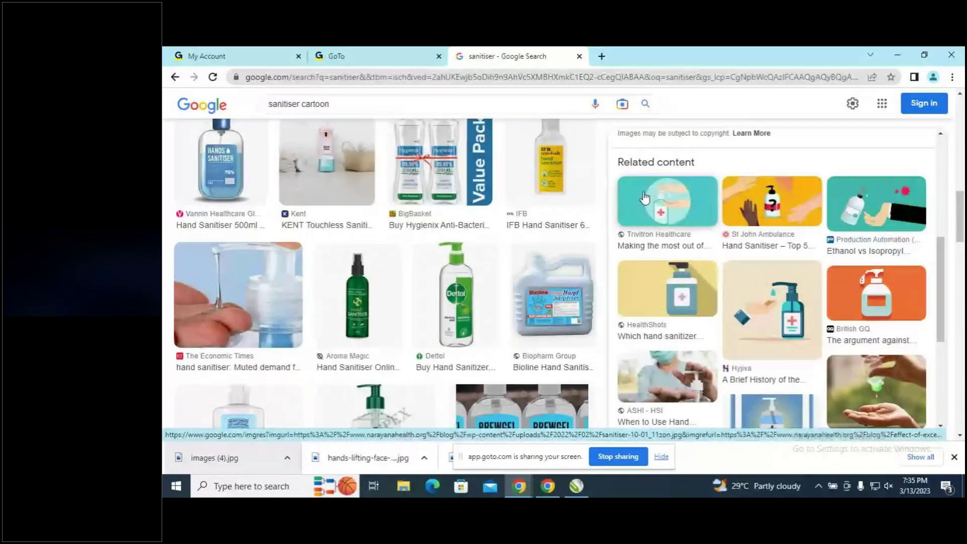
left_click(644, 198)
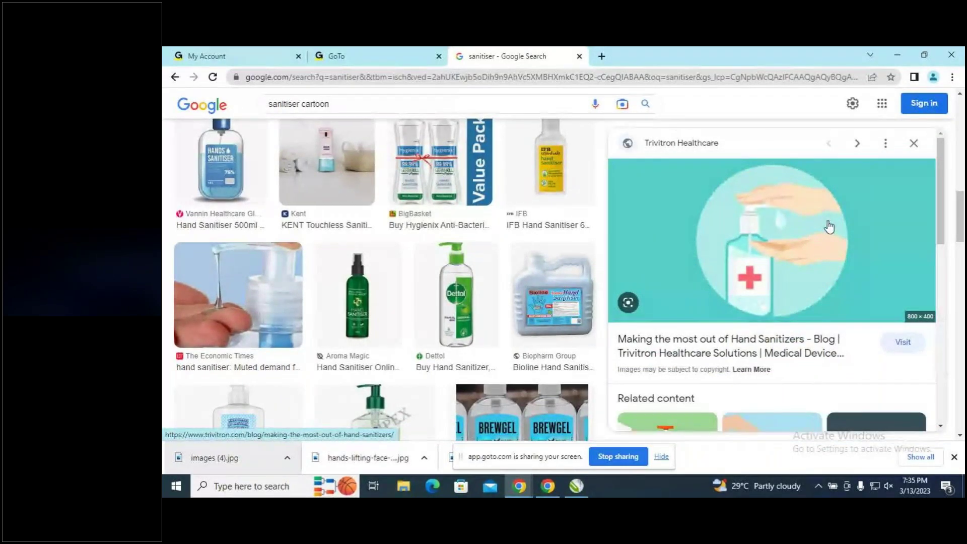
Preview the teal Rojgar Aur Nirman hand-sanitation cartoon.
scroll(829, 227, "down", 2)
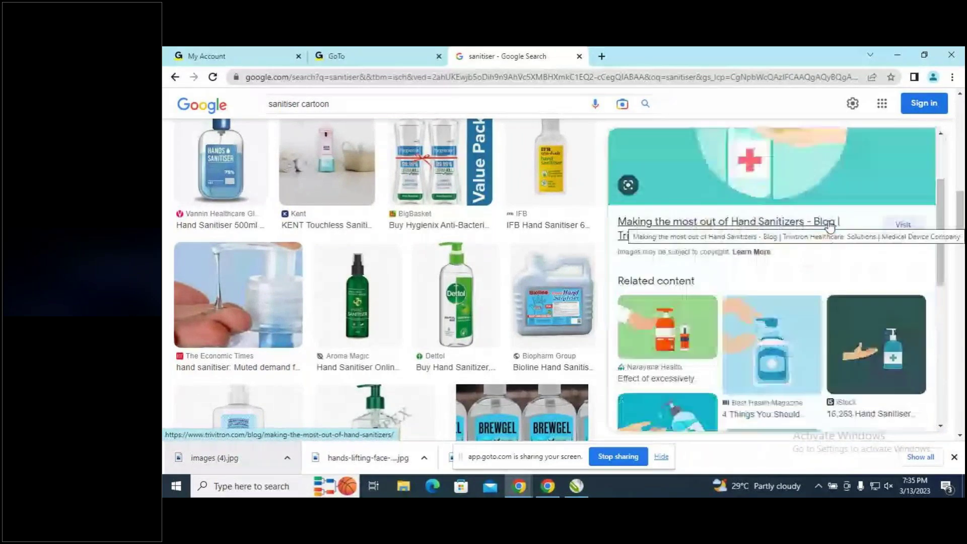
scroll(829, 226, "up", 2)
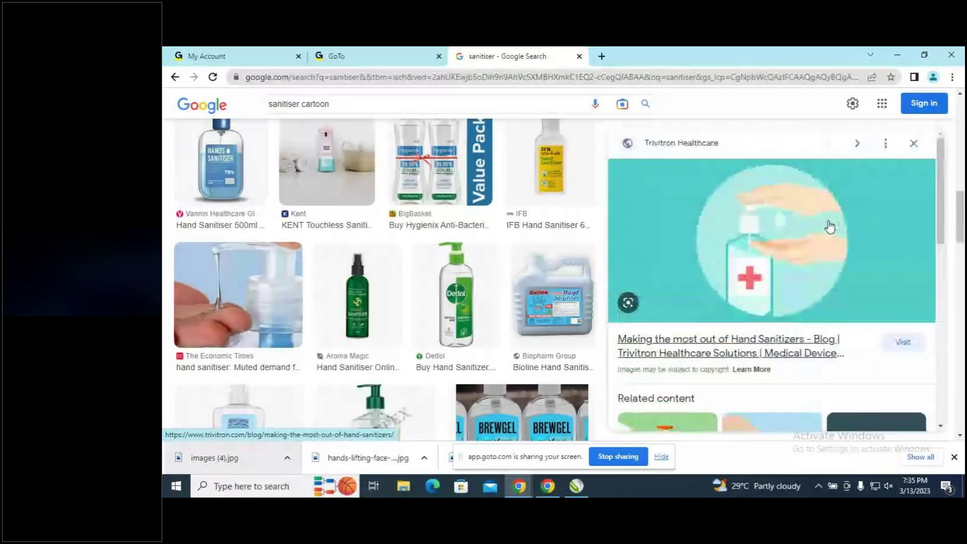
scroll(830, 227, "up", 1)
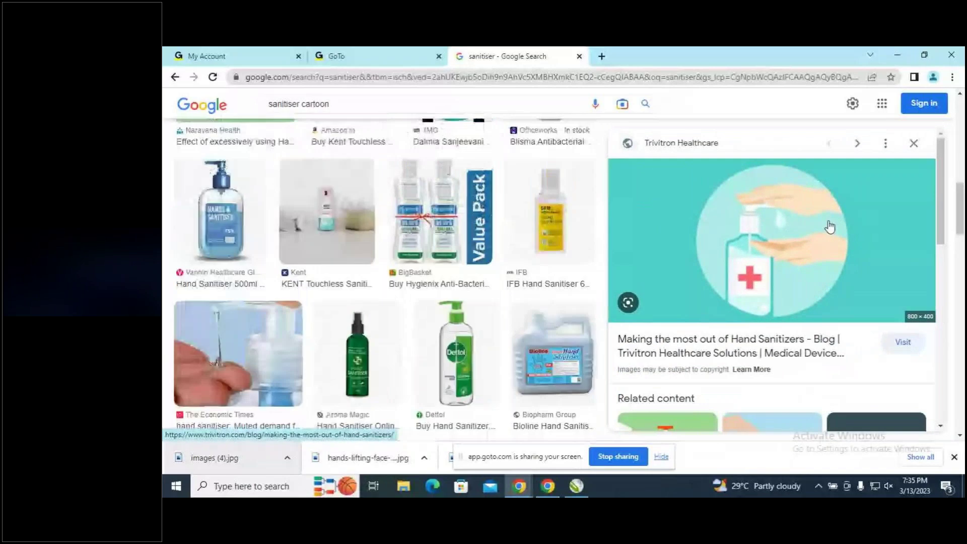
scroll(829, 226, "down", 3)
scroll(829, 226, "down", 2)
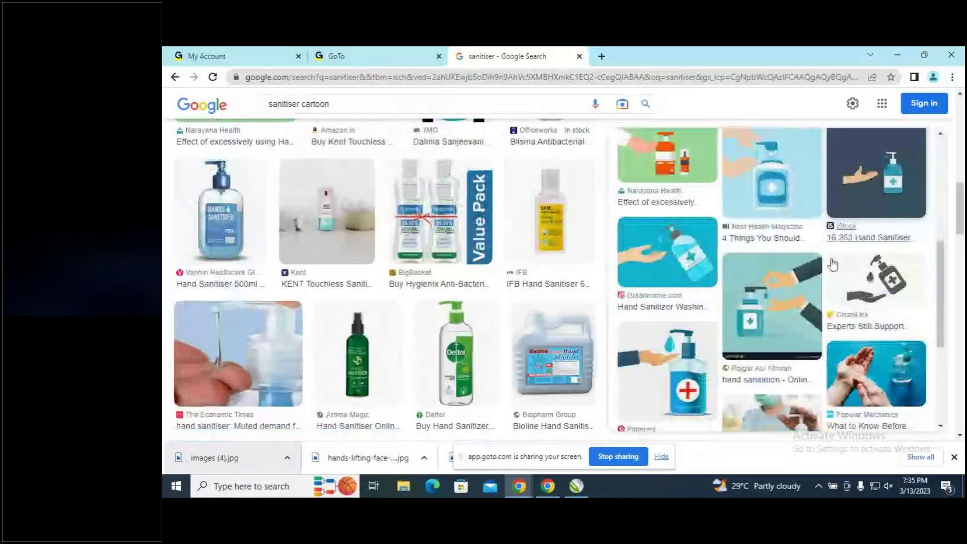
left_click(779, 327)
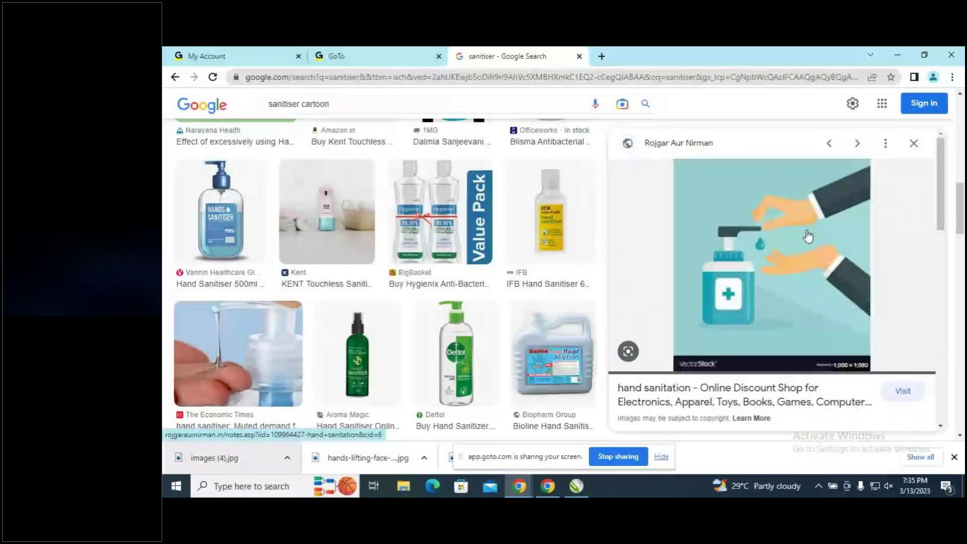
Copy the hand-sanitation image and drop the downloaded file onto the CorelDRAW poster.
right_click(808, 235)
left_click(859, 363)
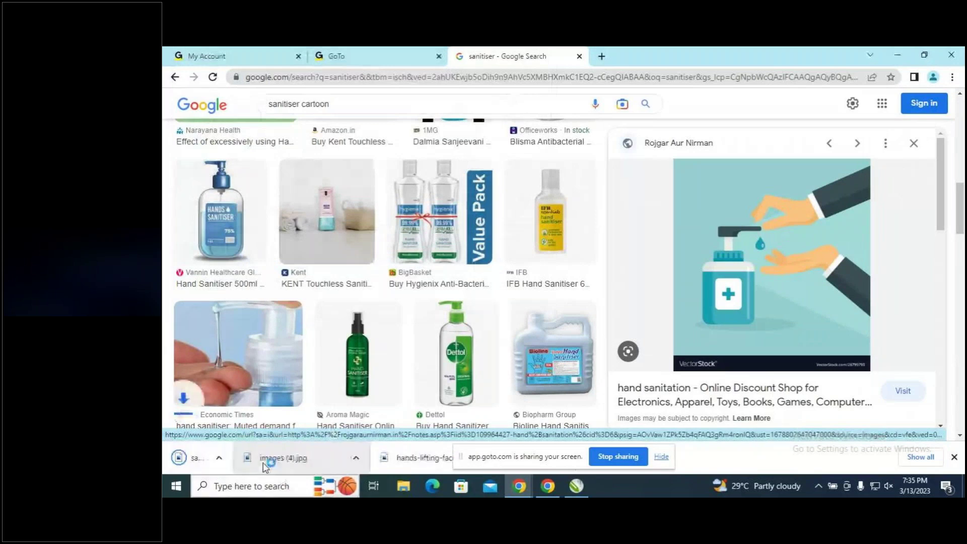
left_click_drag(266, 467, 360, 295)
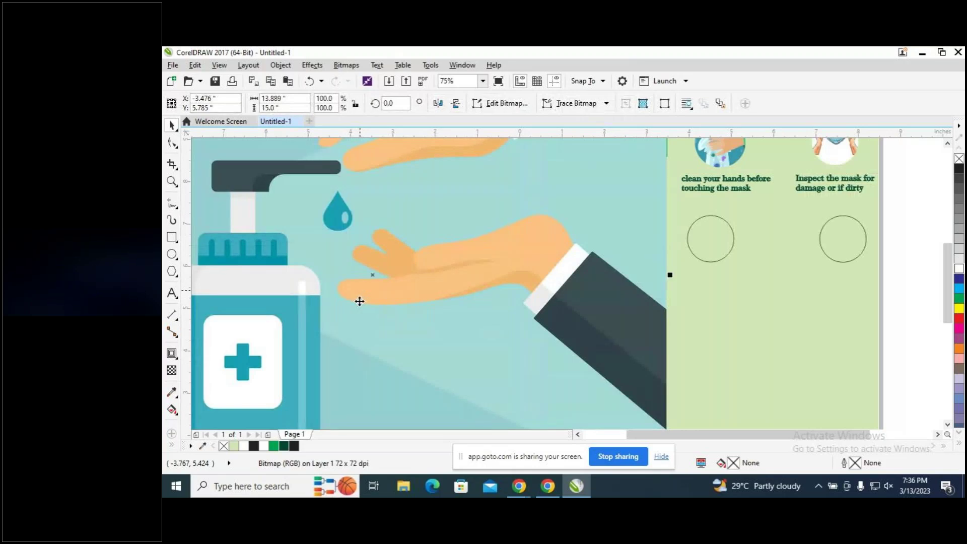
PowerClip the sanitiser bitmap into the empty middle circle of the DO's section.
scroll(569, 345, "down", 2)
scroll(569, 345, "down", 3)
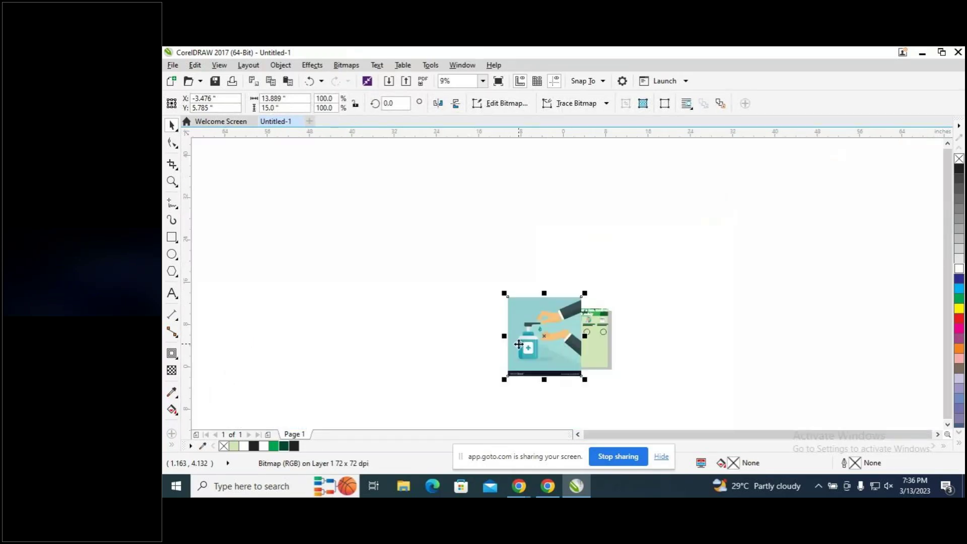
left_click_drag(535, 339, 456, 325)
left_click(284, 68)
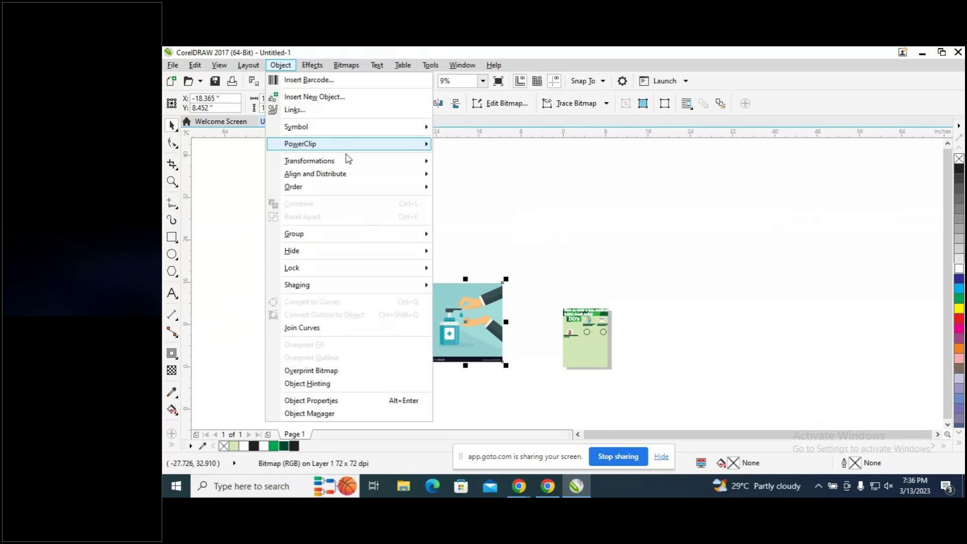
mouse_move(366, 143)
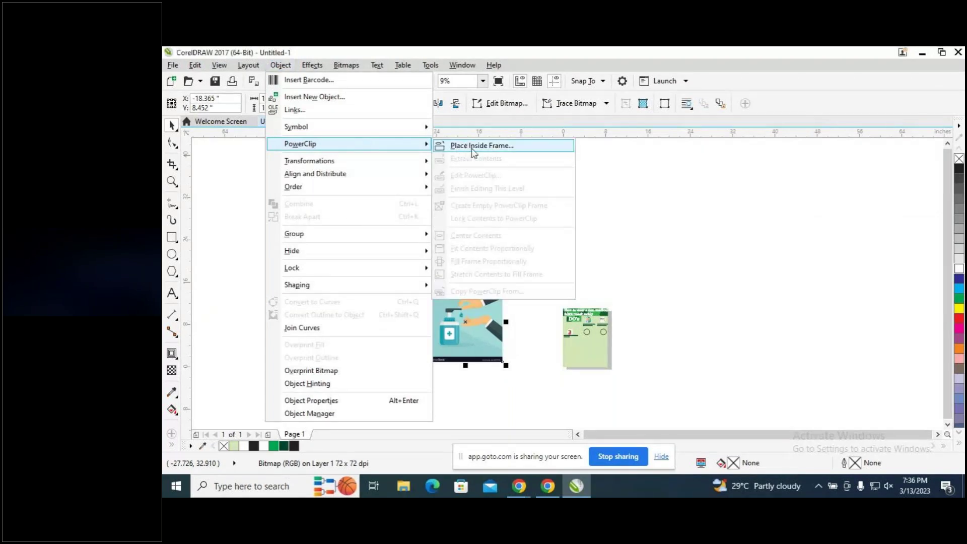
left_click(474, 147)
left_click(592, 333)
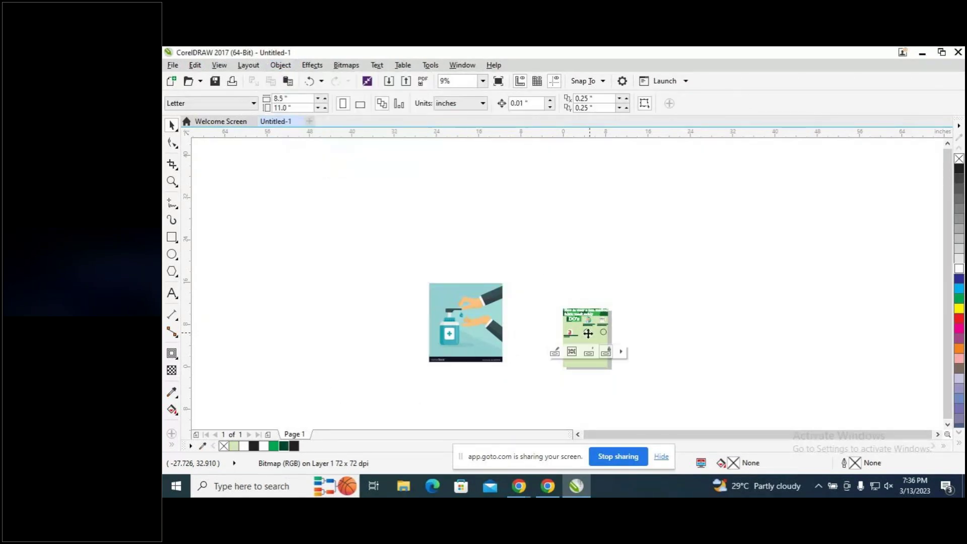
scroll(602, 345, "up", 1)
scroll(599, 343, "up", 3)
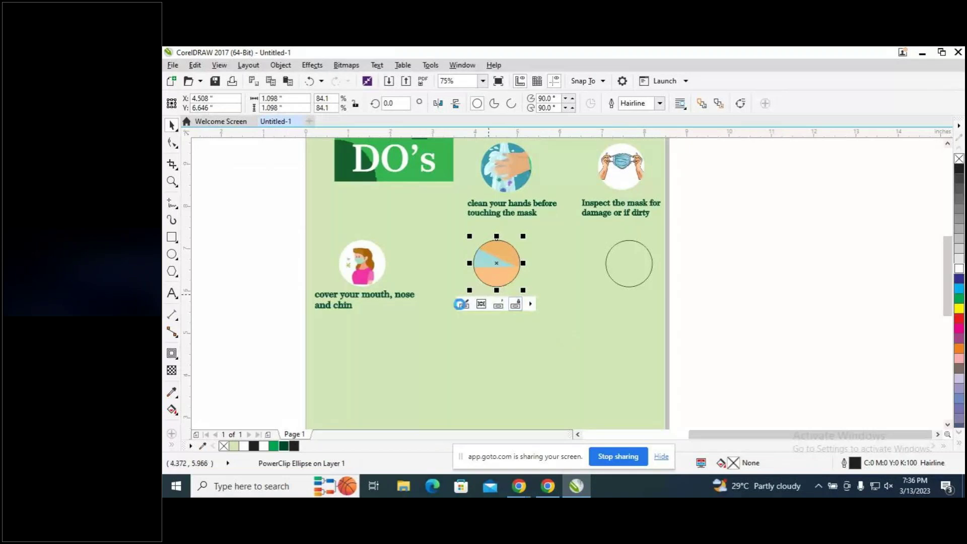
left_click(464, 304)
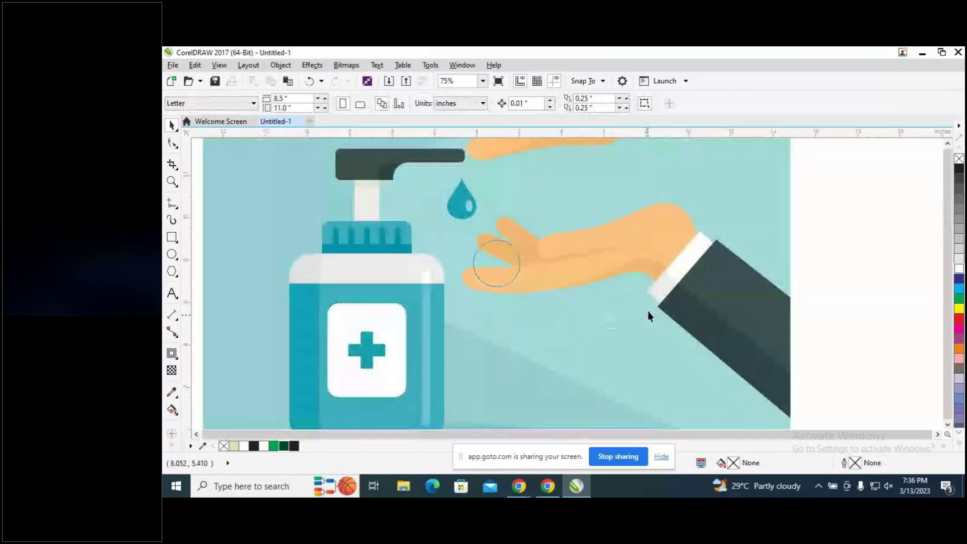
Scale the sanitiser picture down and drag it over the circle inside the PowerClip.
scroll(647, 312, "down", 2)
left_click(684, 379)
left_click_drag(684, 379, 567, 253)
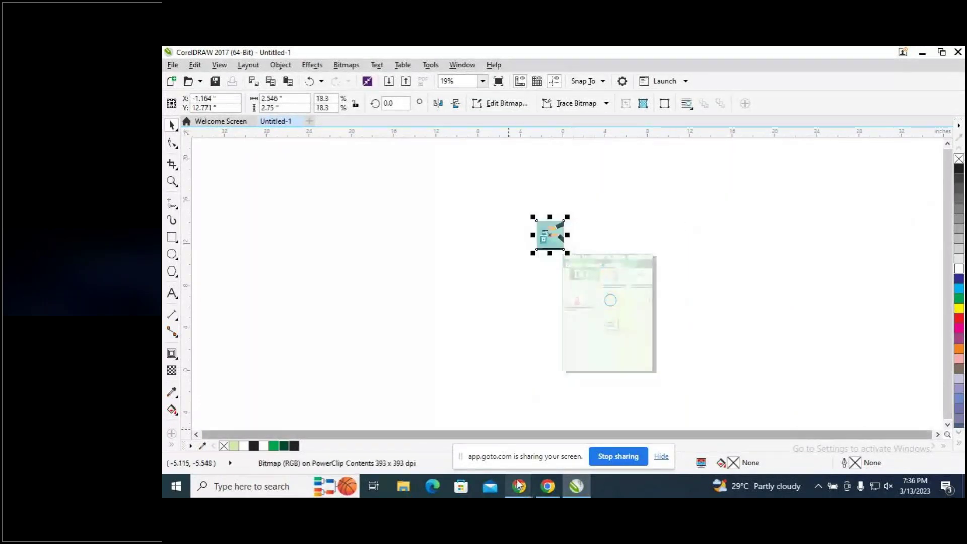
left_click_drag(552, 234, 611, 301)
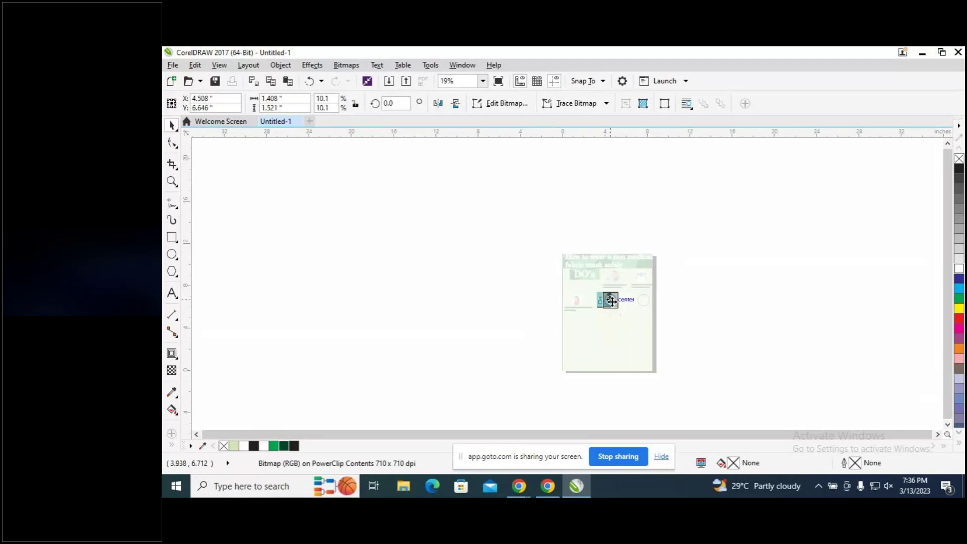
scroll(622, 306, "up", 1)
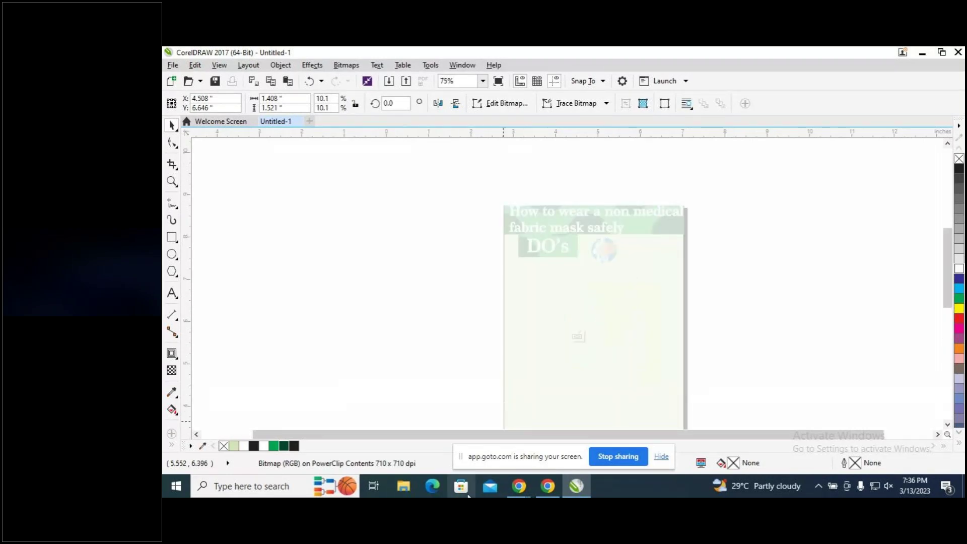
left_click(521, 478)
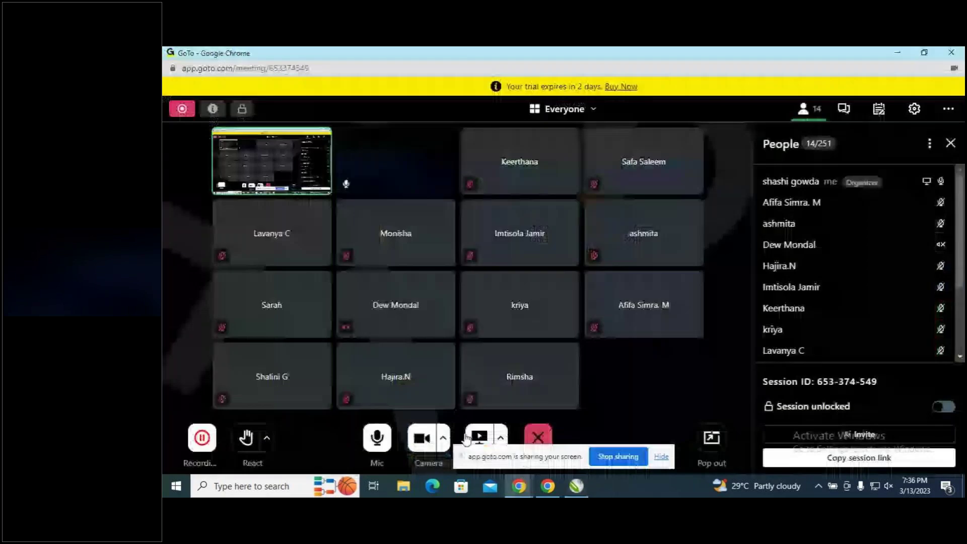
left_click(376, 439)
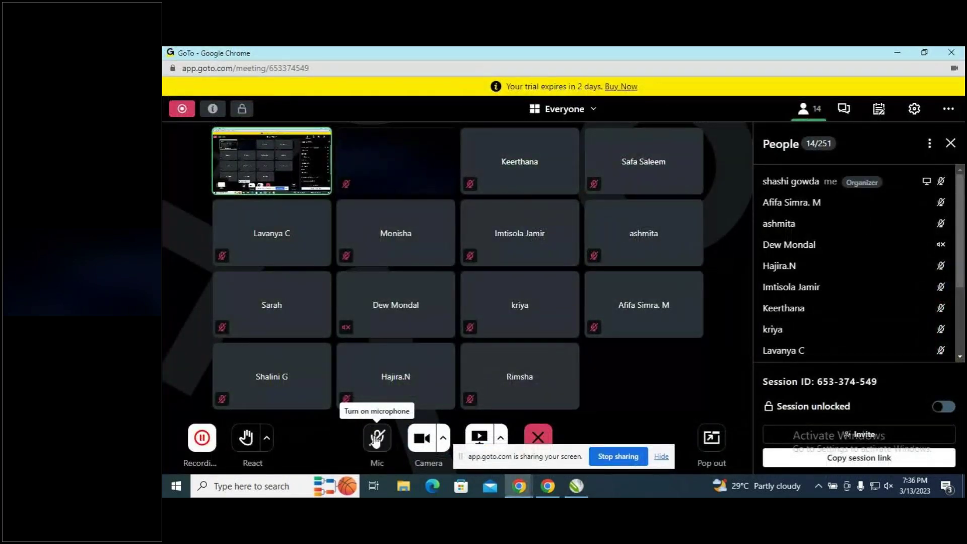
left_click(376, 439)
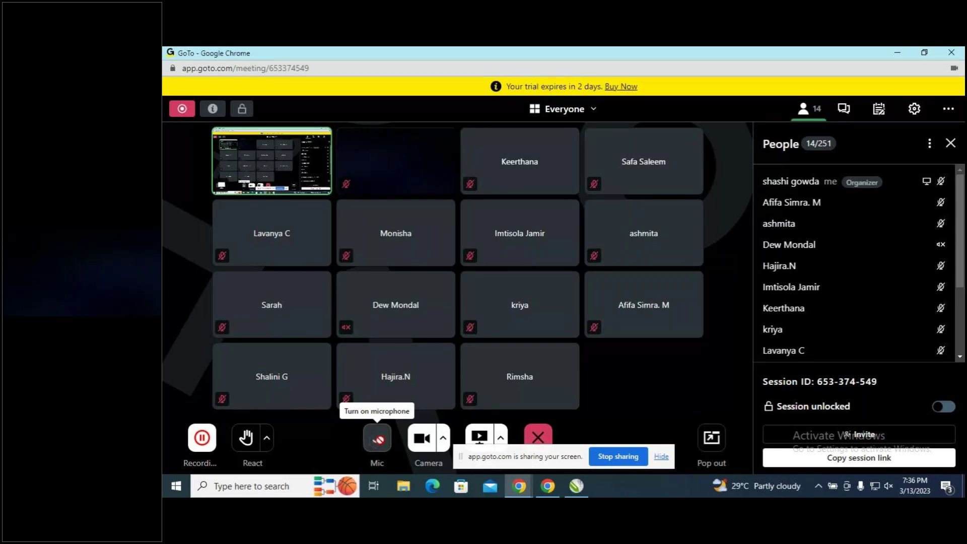
mouse_move(575, 486)
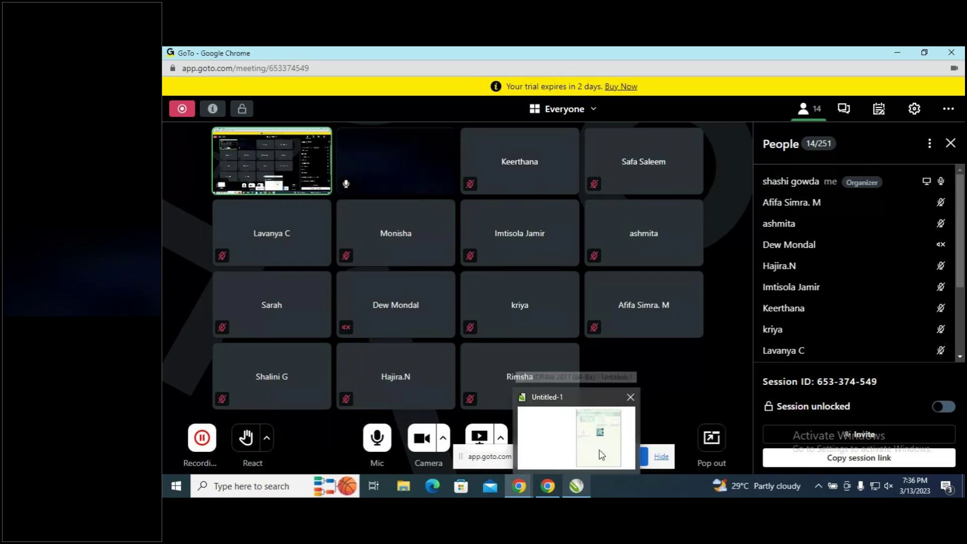
left_click(601, 455)
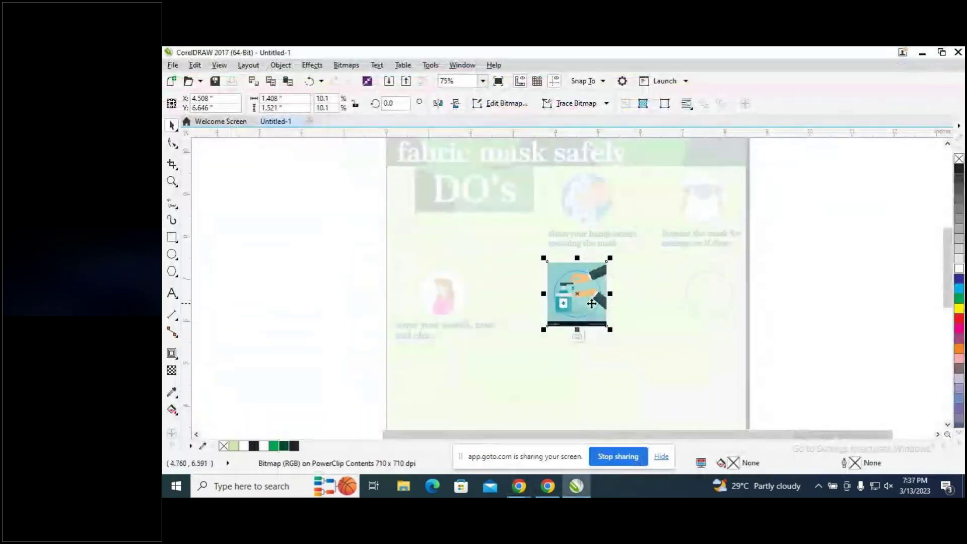
Nudge the sanitiser picture right and up within the circle, then remove the circle's outline.
key("Right")
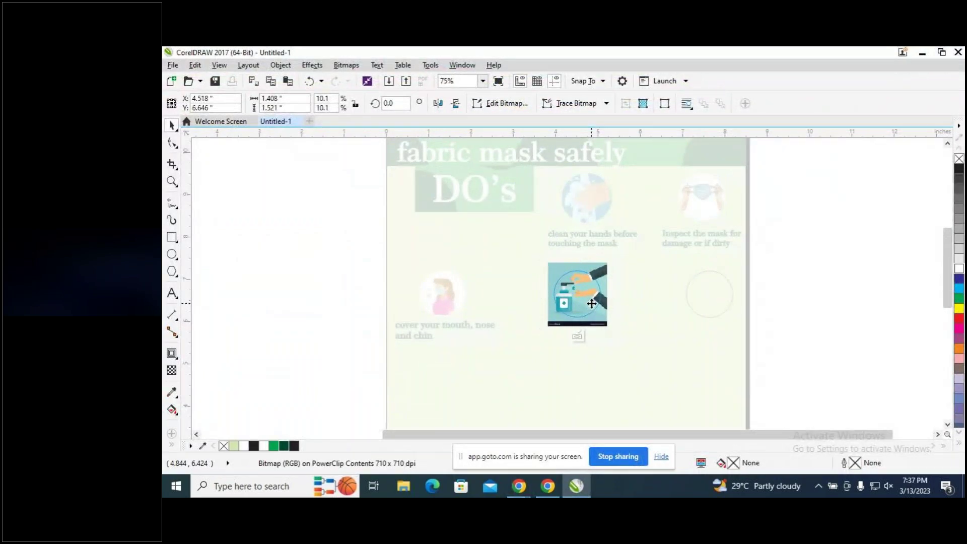
key("Up")
key("Up")
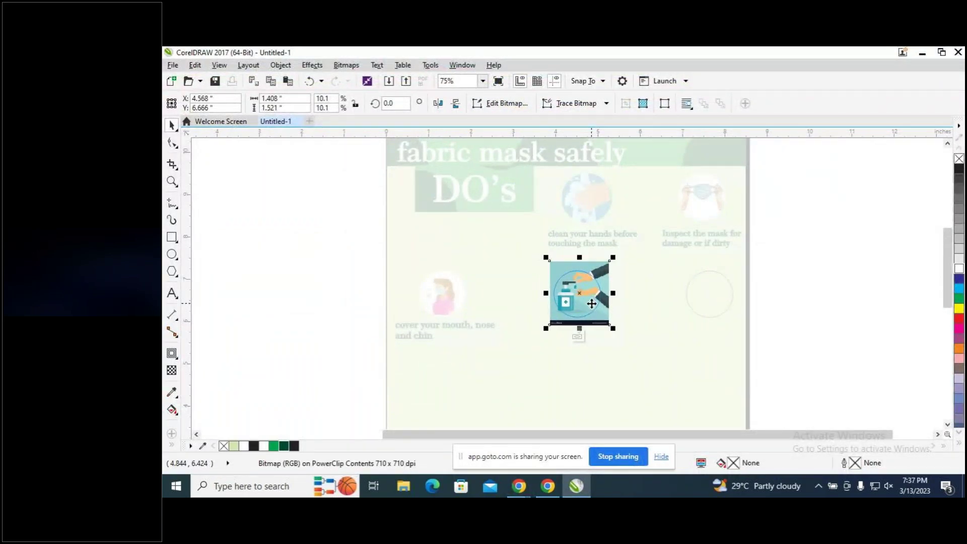
key("Right")
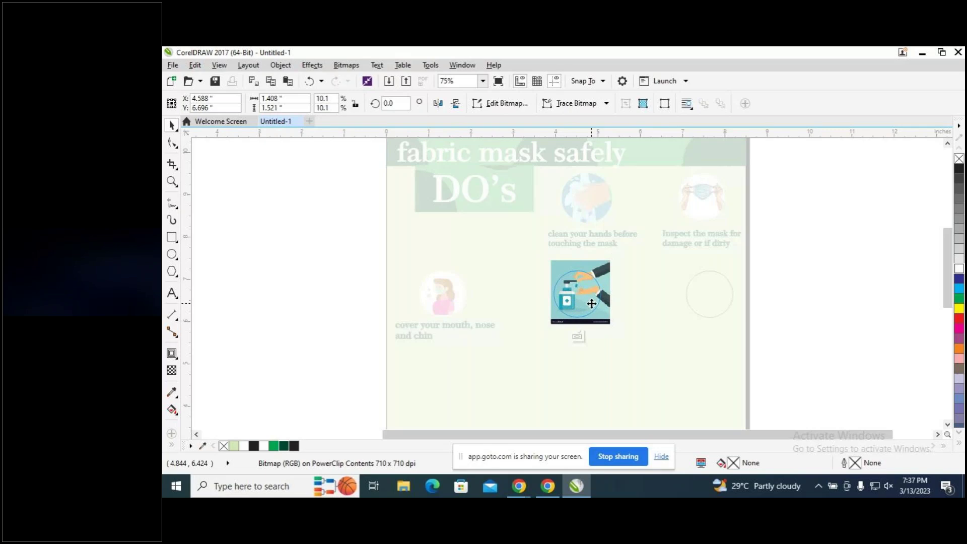
left_click(589, 344)
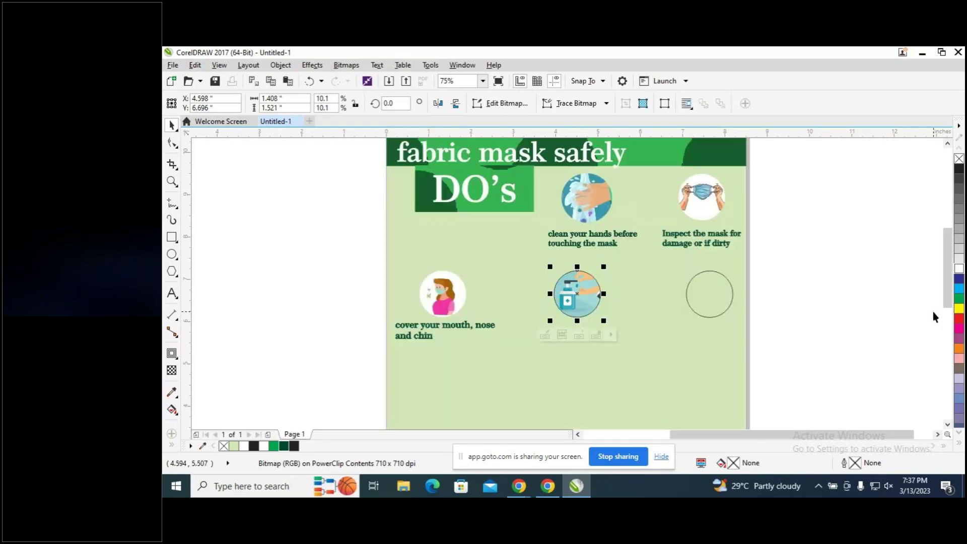
right_click(959, 159)
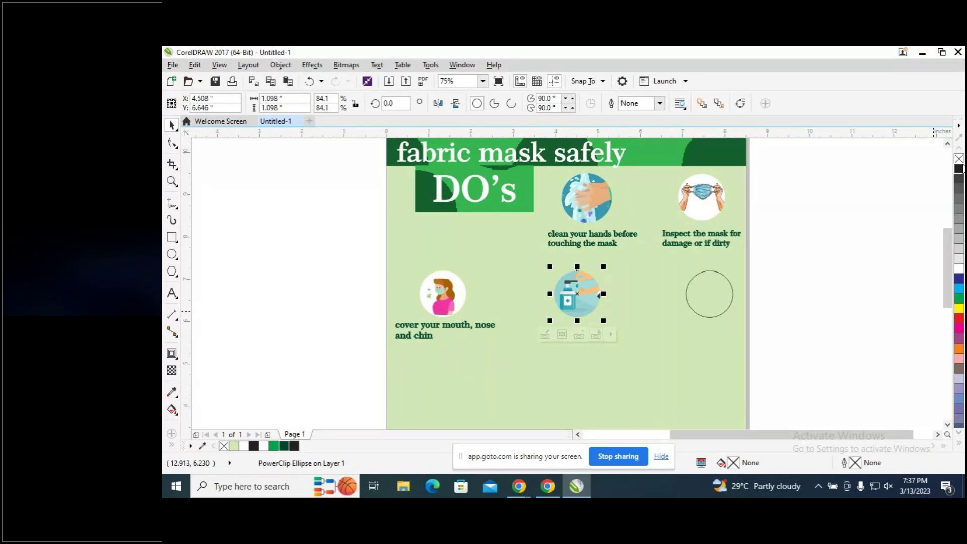
left_click(172, 293)
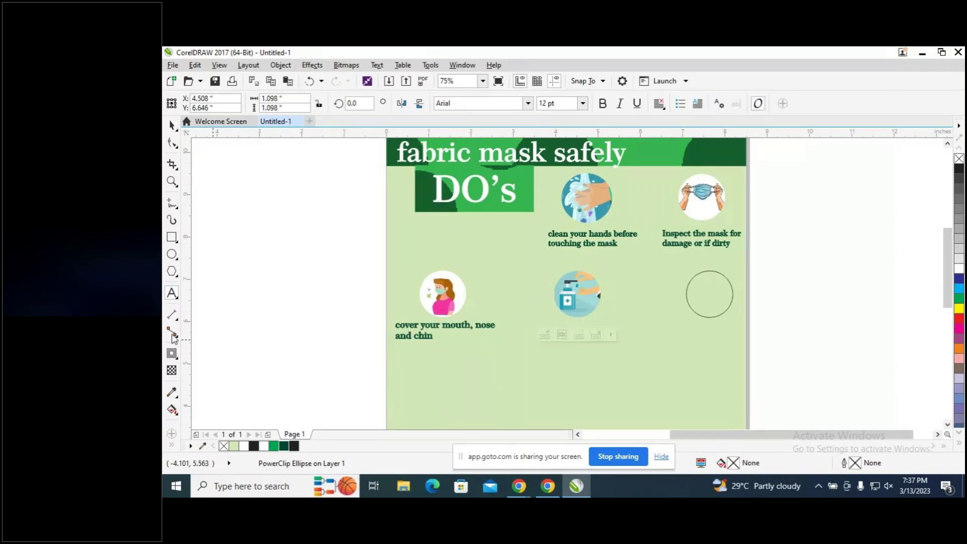
Type the caption's first line 'clean your hands before', fixing the missing space.
left_click(245, 257)
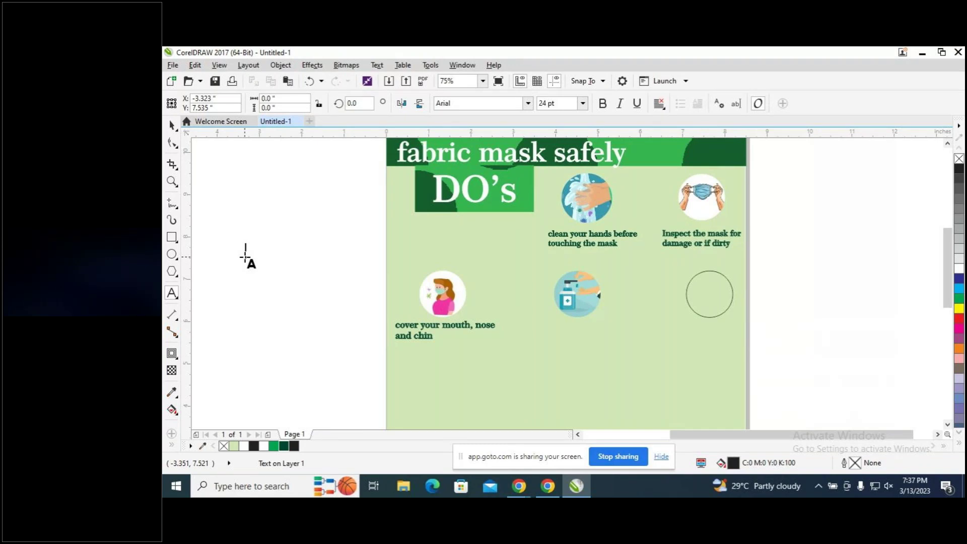
type("cle")
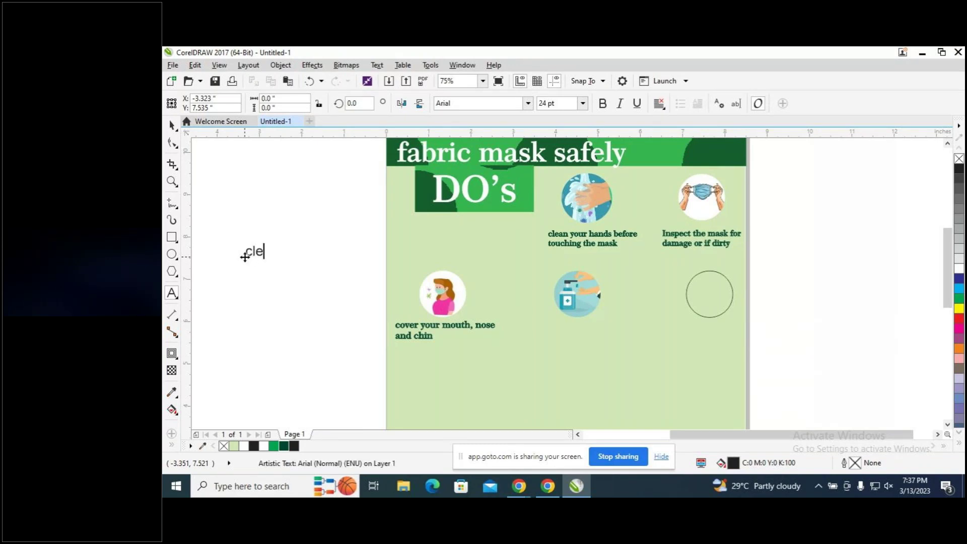
type("an your hands")
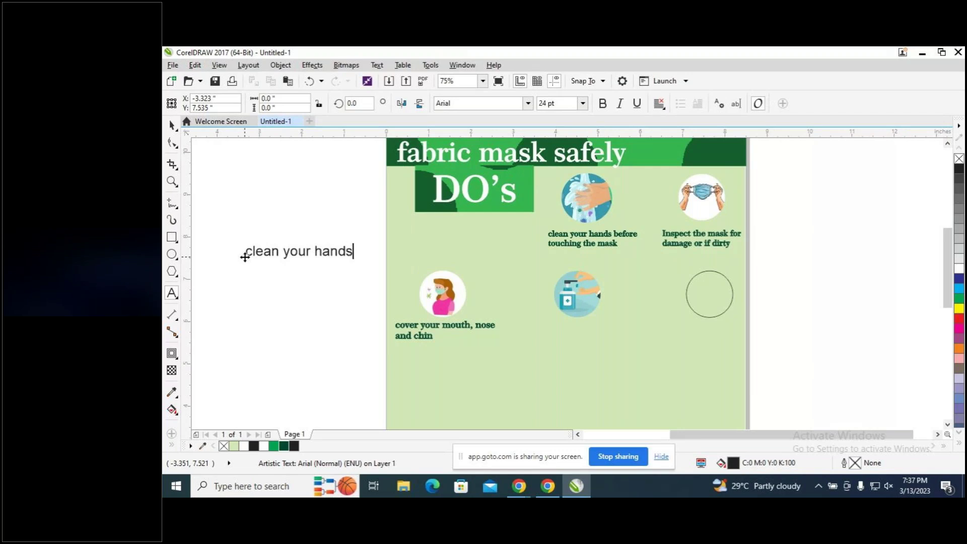
type("nbefore")
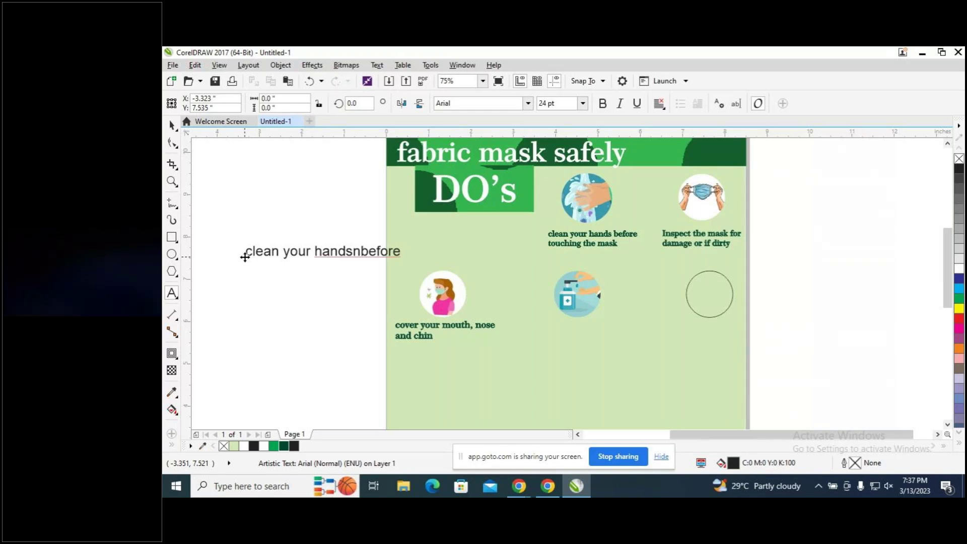
key("Left")
key("Left")
key("Left")
key("Left")
key("Left")
key("Left")
key("Left")
key("Delete")
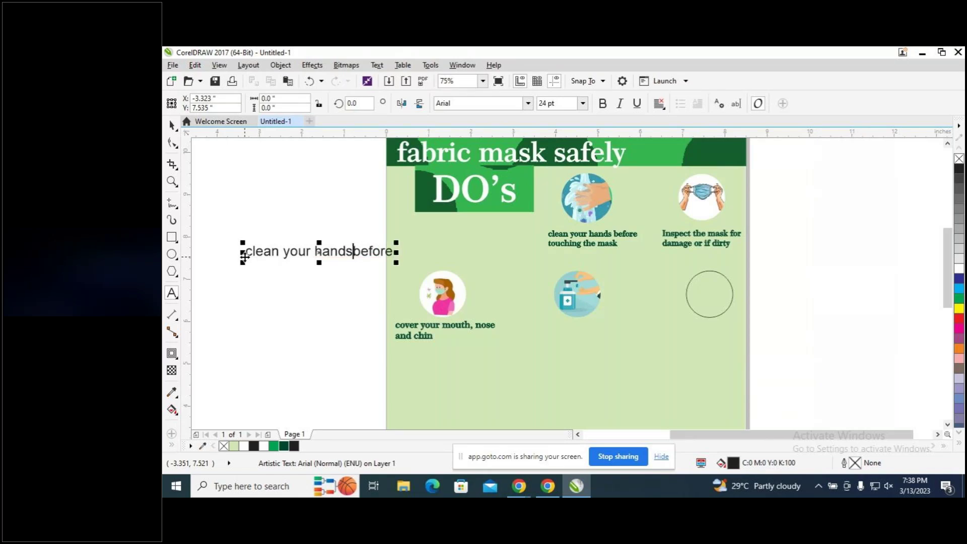
key("Right")
key("Right")
key("Right")
key("Right")
key("Right")
key("Right")
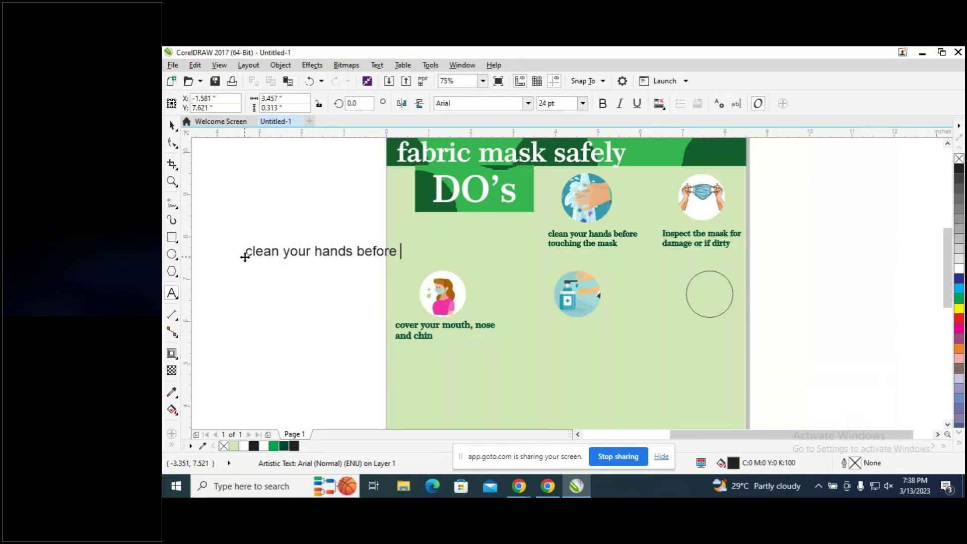
key("Escape")
Add a second caption line ending in 'the mask', removing the extra 'e'.
left_click(249, 264)
type("tomov")
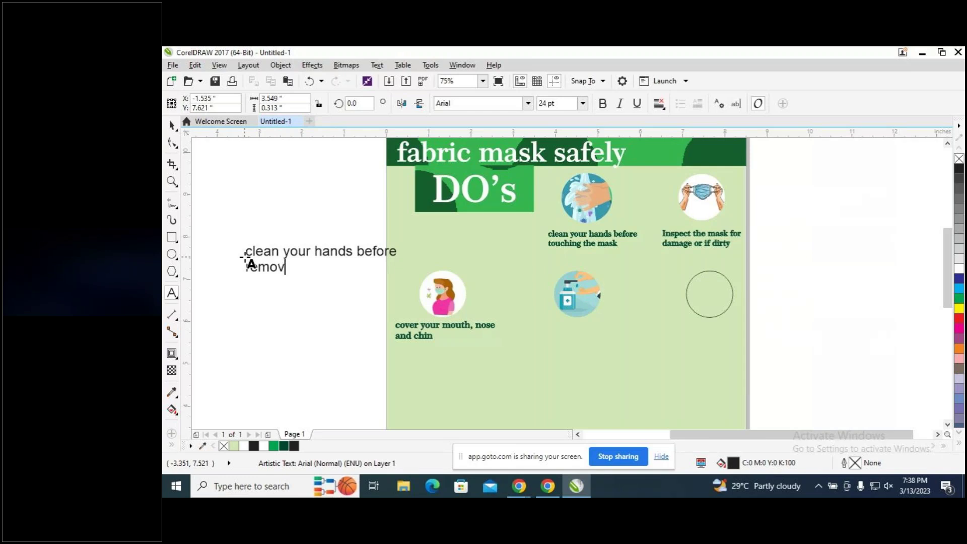
type("ing")
type(" thee")
key("BackSpace")
type("ma")
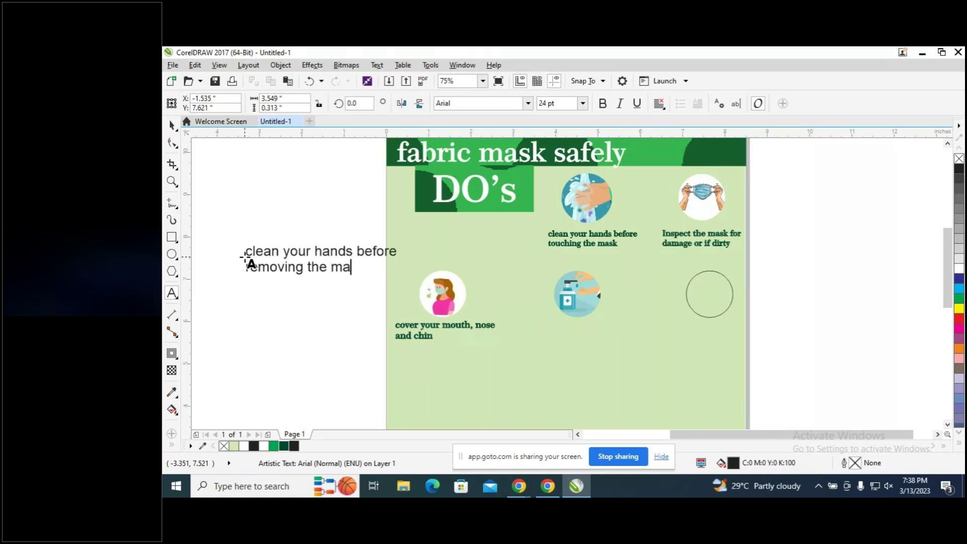
type("sk")
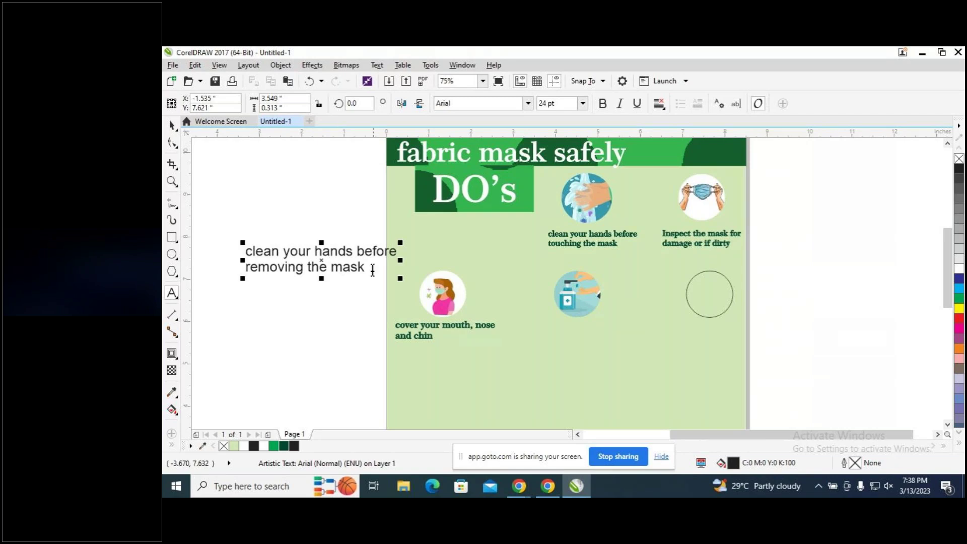
left_click_drag(353, 270, 243, 254)
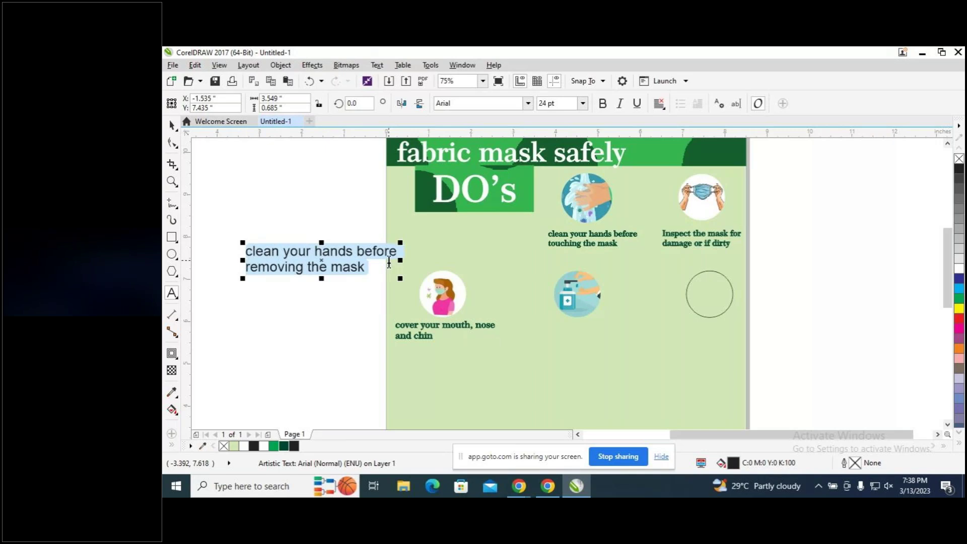
Insert 'and after' after 'before', fix the line break, and select all caption text.
left_click(397, 256)
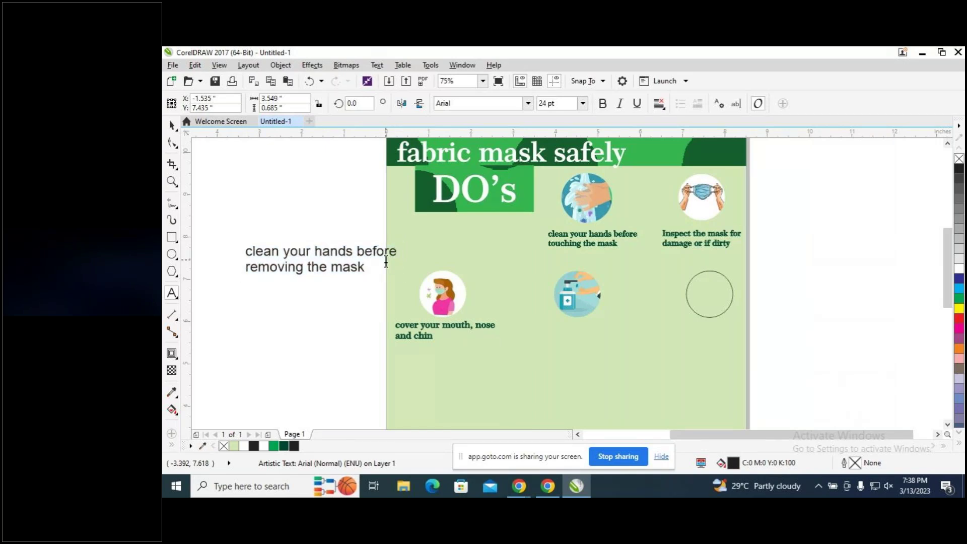
type("after")
key("Left")
key("Left")
key("Left")
key("Left")
key("Left")
type("and")
key("Return")
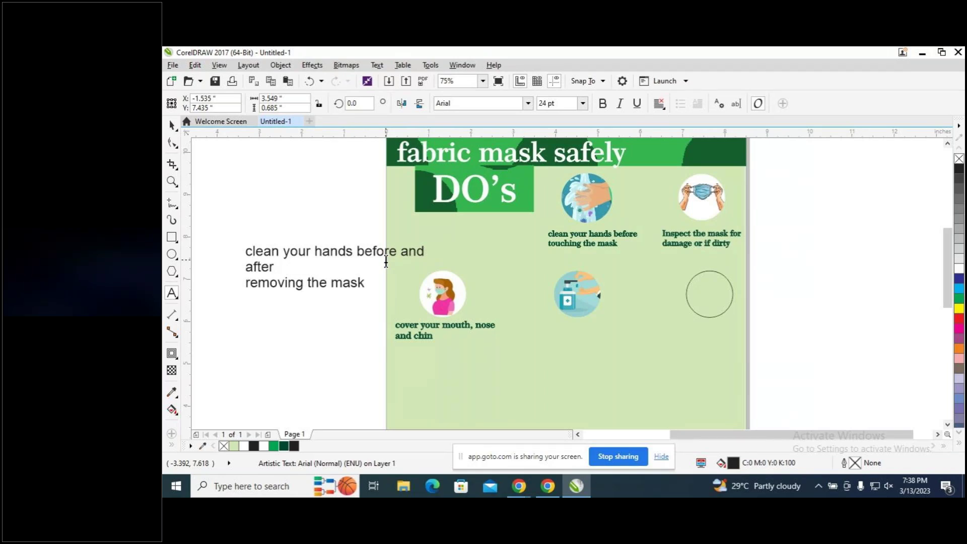
key("BackSpace")
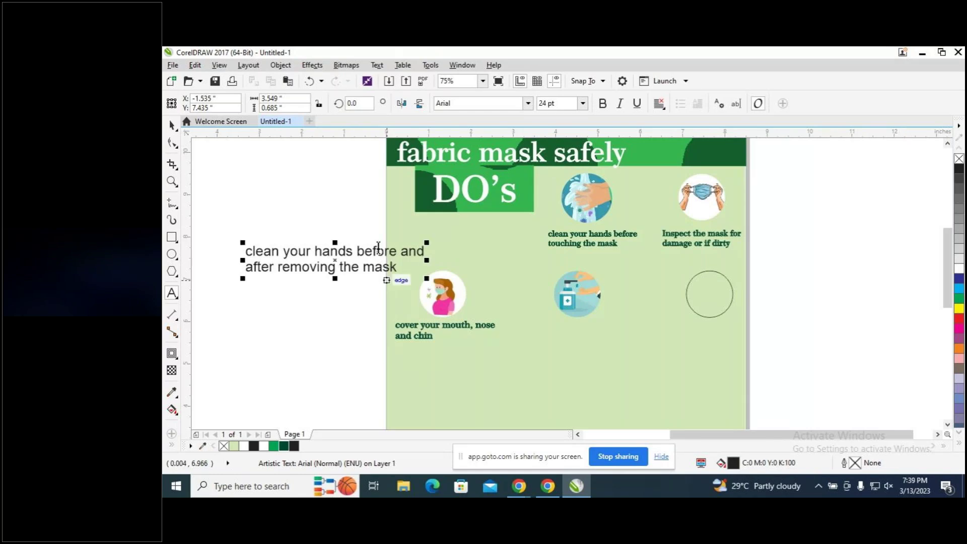
left_click_drag(403, 266, 240, 252)
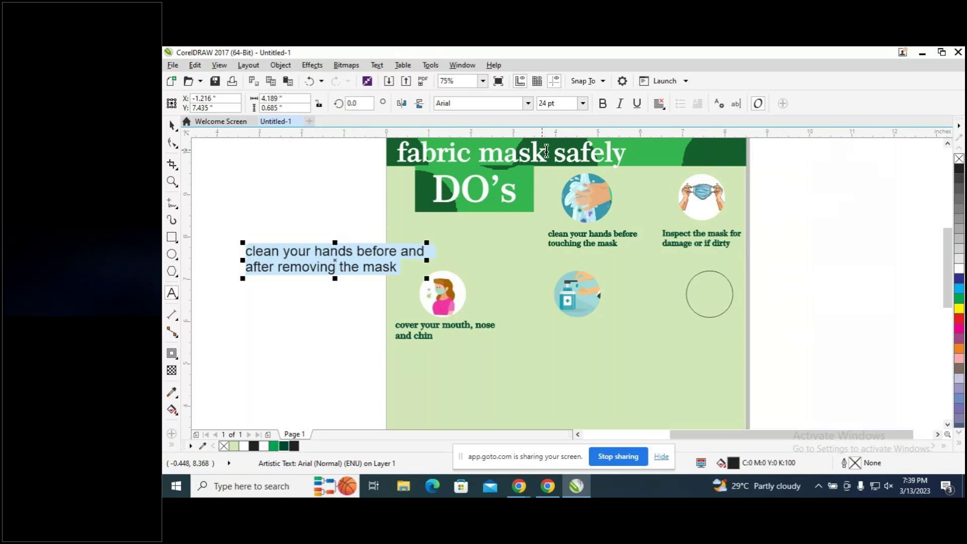
Set the caption to Century751 SeBd BT with dark green fill and outline.
left_click(527, 105)
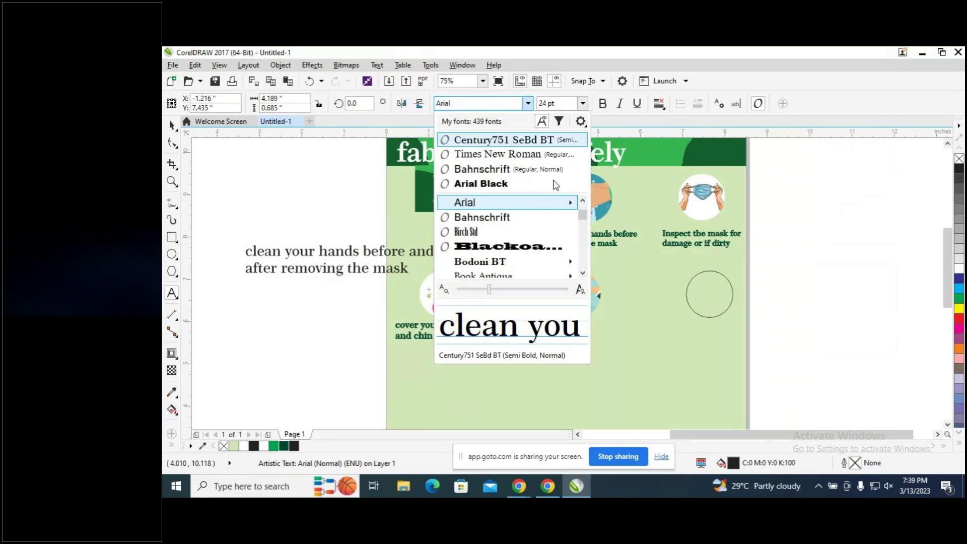
left_click(544, 140)
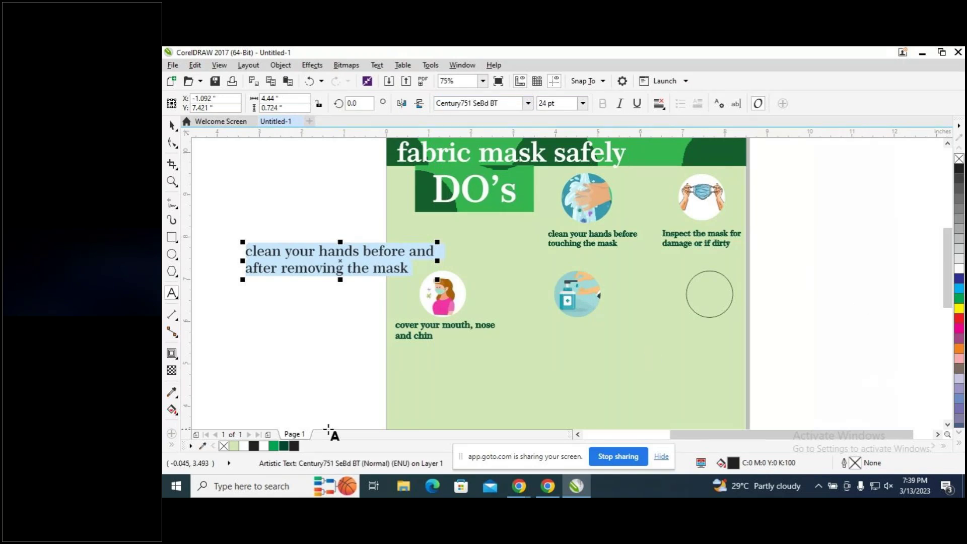
left_click(287, 446)
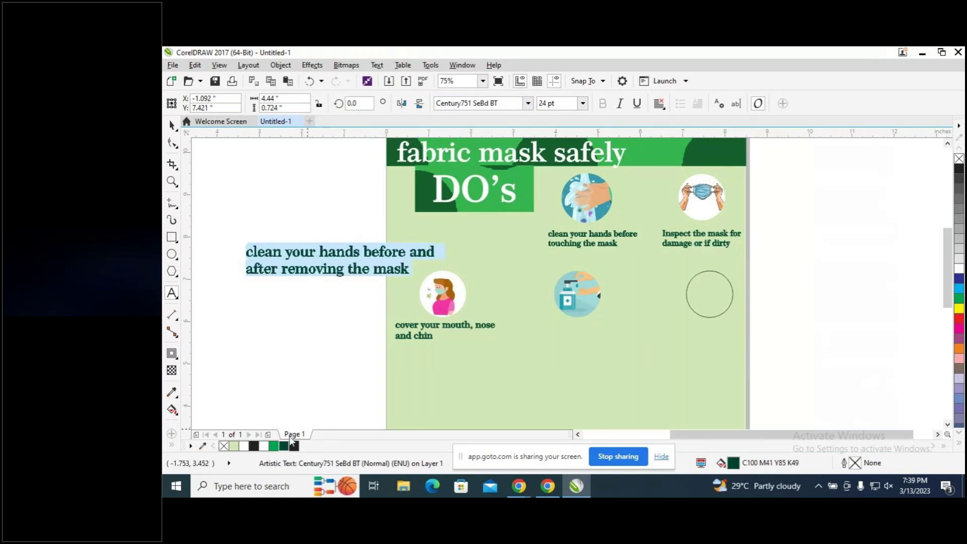
right_click(287, 445)
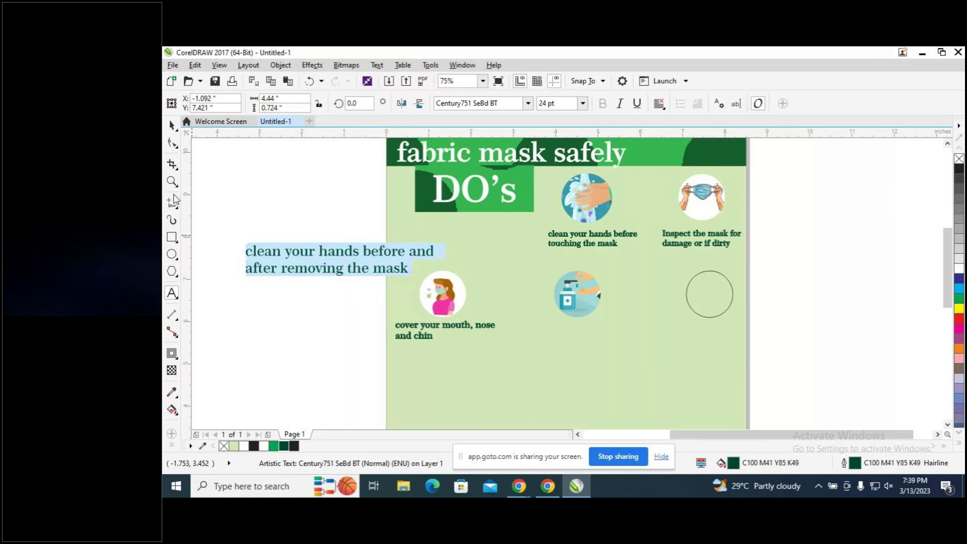
Shrink the caption to about 16 pt and place it under the hand-sanitiser icon.
left_click(171, 126)
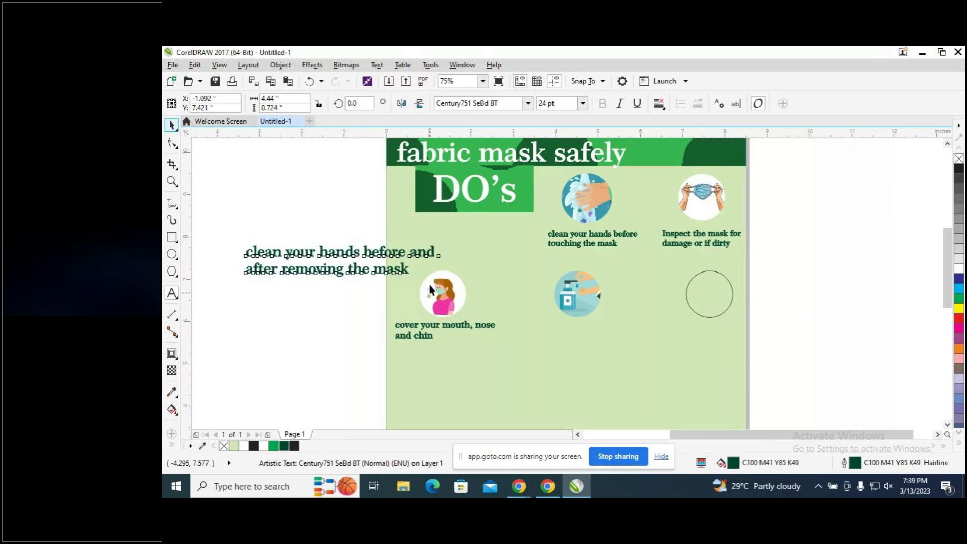
mouse_move(437, 280)
left_mouse_down()
mouse_move(407, 268)
mouse_move(428, 270)
left_mouse_up()
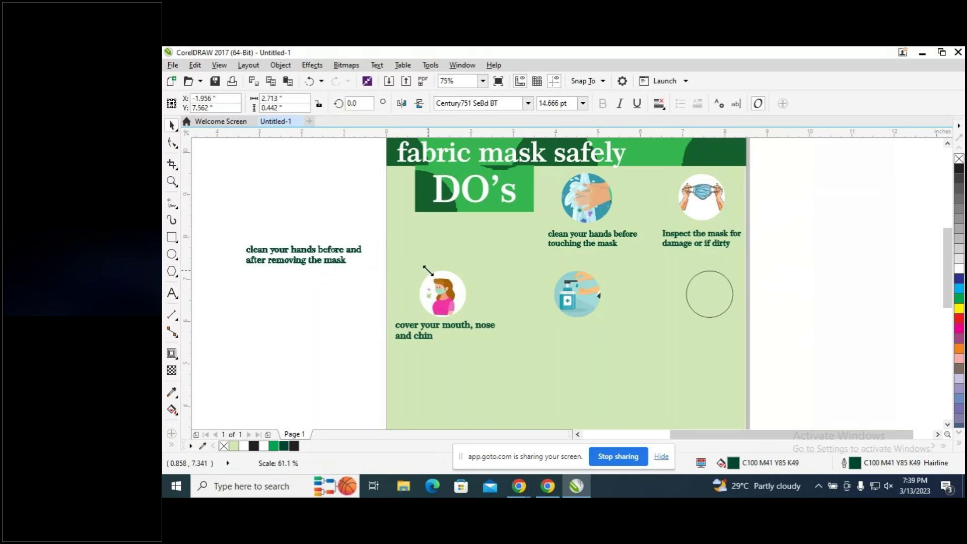
left_click_drag(305, 251, 303, 255)
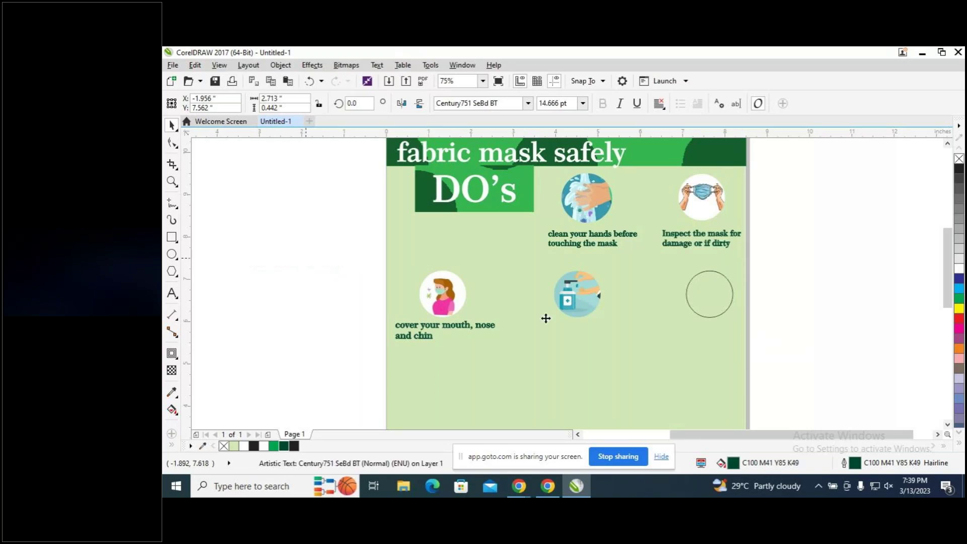
left_click_drag(568, 345, 579, 332)
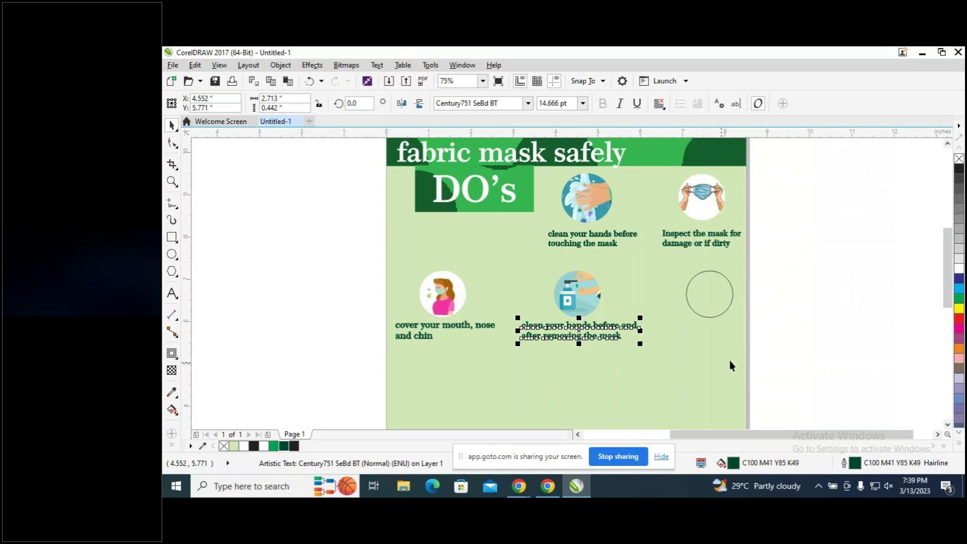
left_click(790, 341)
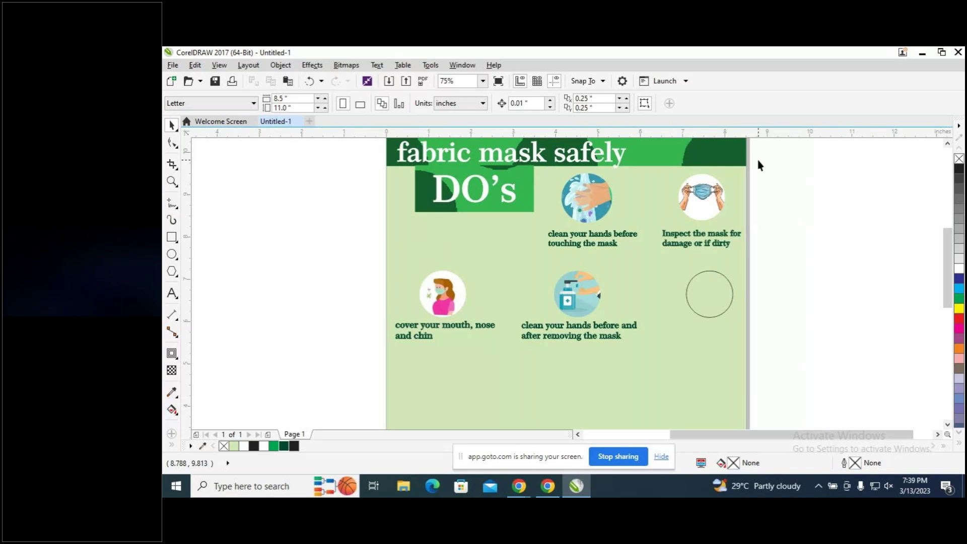
scroll(775, 260, "down", 4)
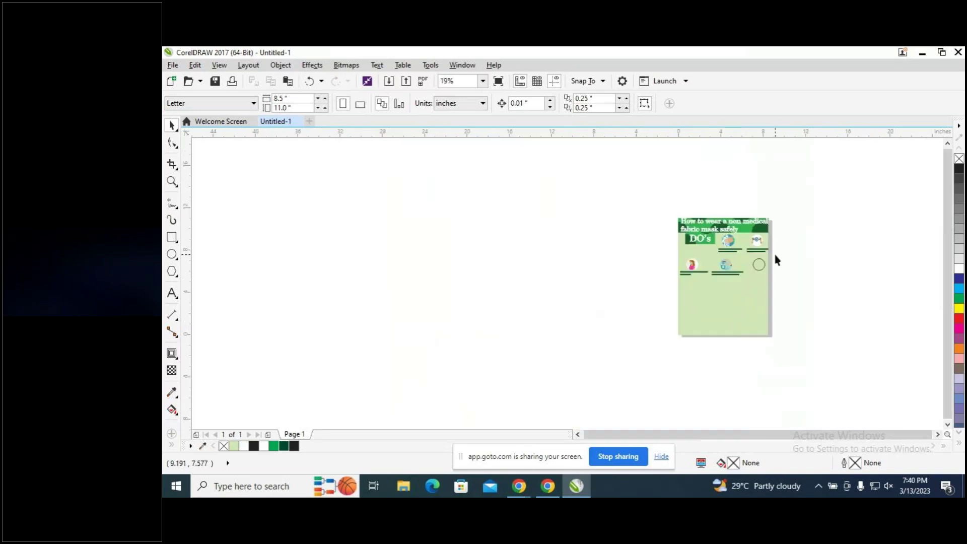
Minimise the CorelDRAW window, leaving the poster with its four captioned tips.
scroll(775, 260, "up", 4)
mouse_move(947, 275)
left_mouse_down()
mouse_move(947, 255)
mouse_move(947, 279)
left_mouse_up()
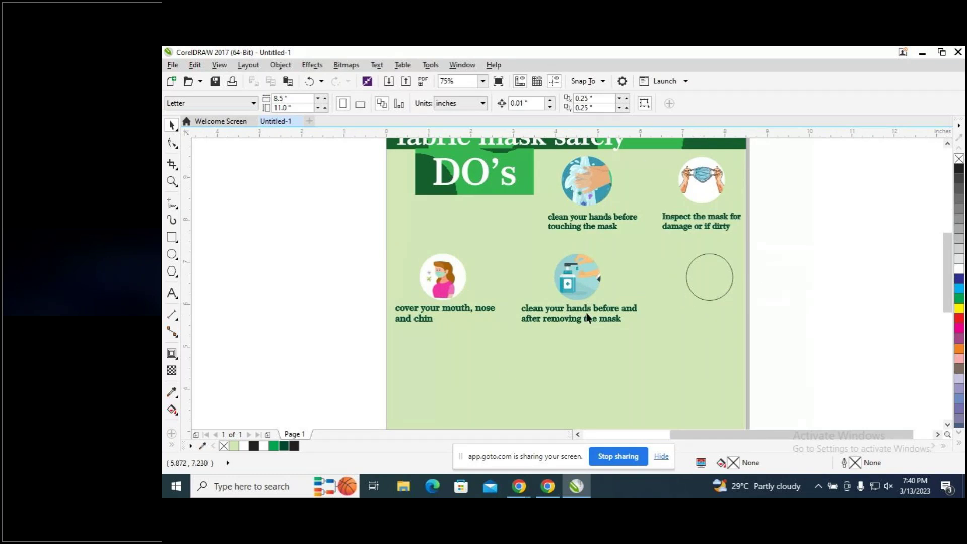
mouse_move(548, 486)
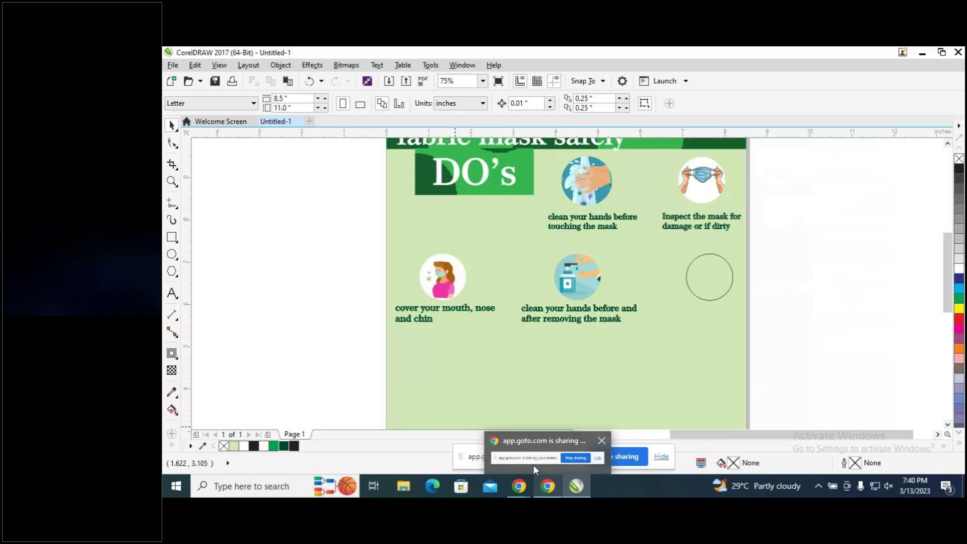
mouse_move(533, 464)
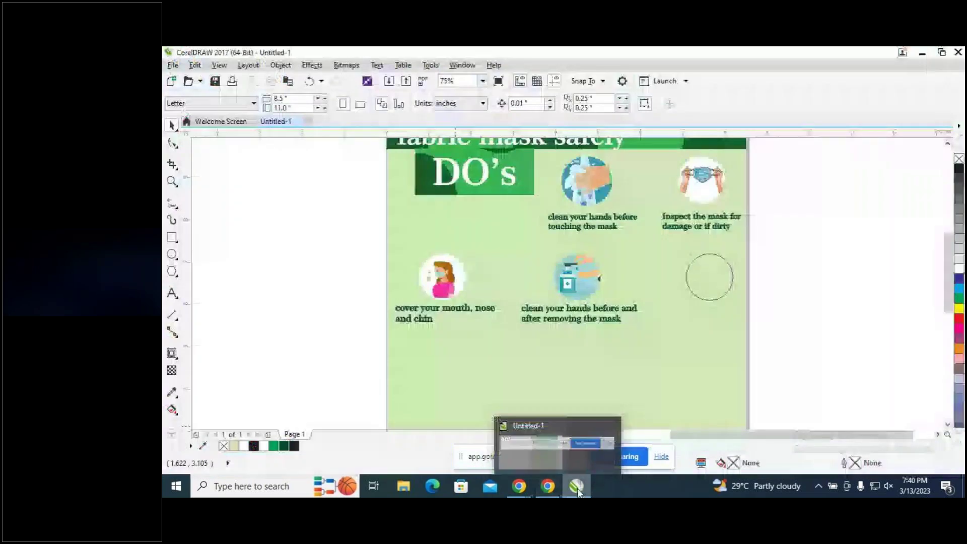
left_click(578, 491)
mouse_move(519, 486)
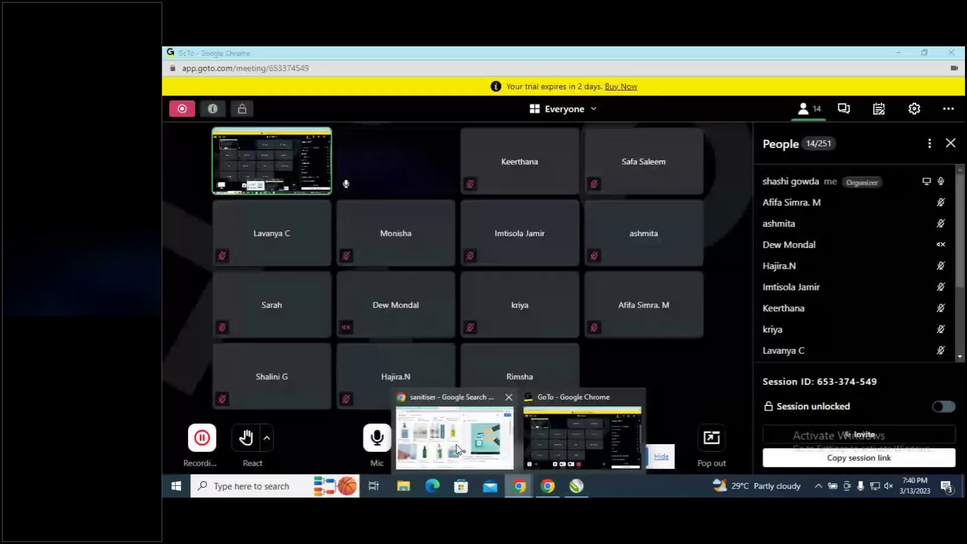
In the Chrome window, replace the search with 'mask in the washing bucket' and run it.
left_click(458, 448)
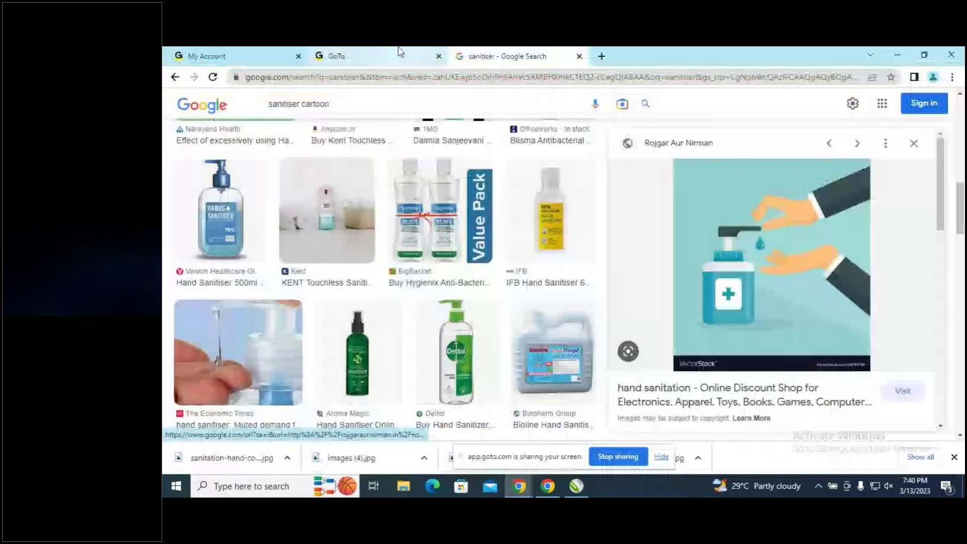
triple_click(242, 105)
type("mask in ")
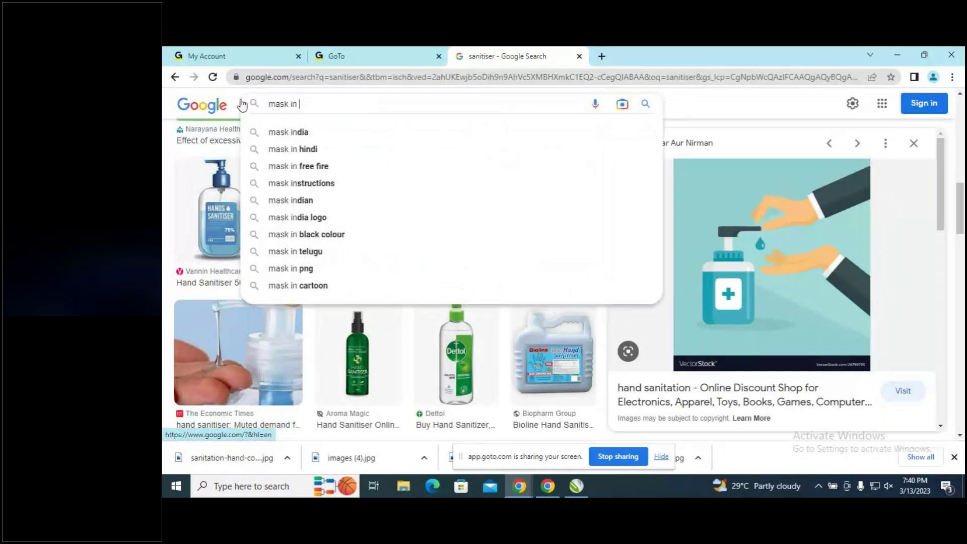
type("the")
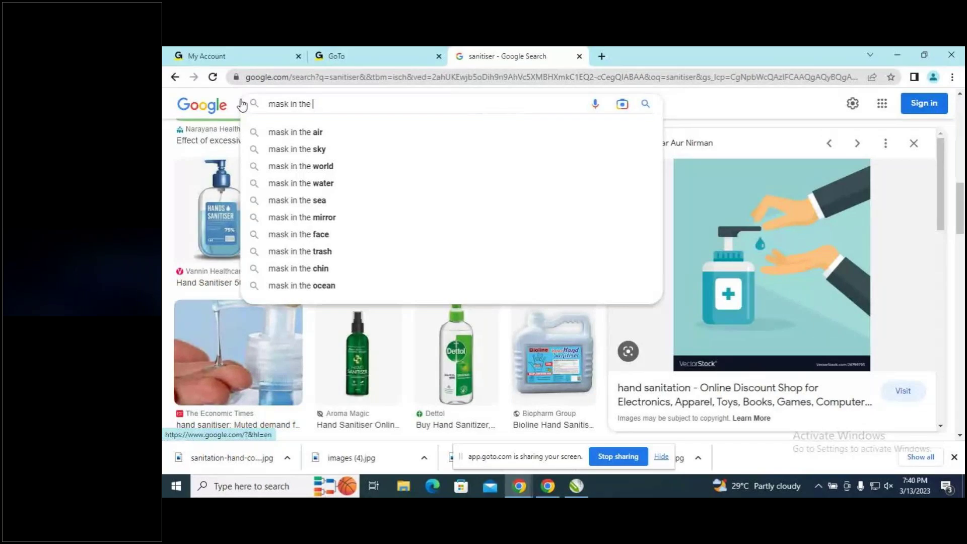
type(" wa")
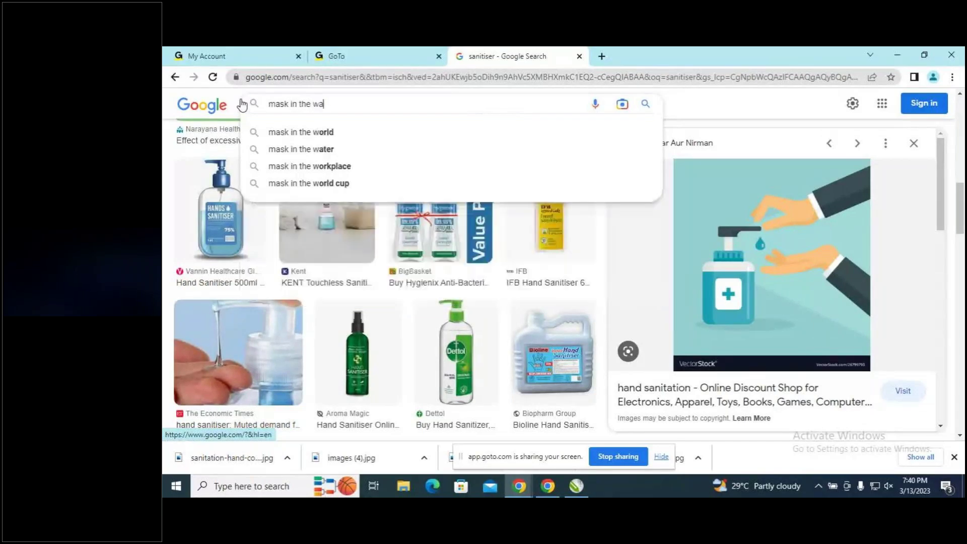
type("shing b")
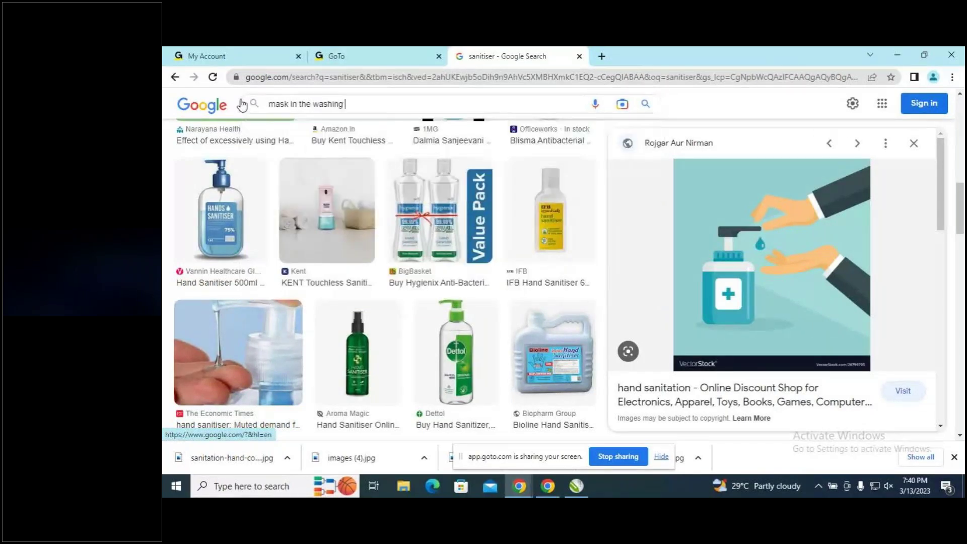
type("ucket")
key("Return")
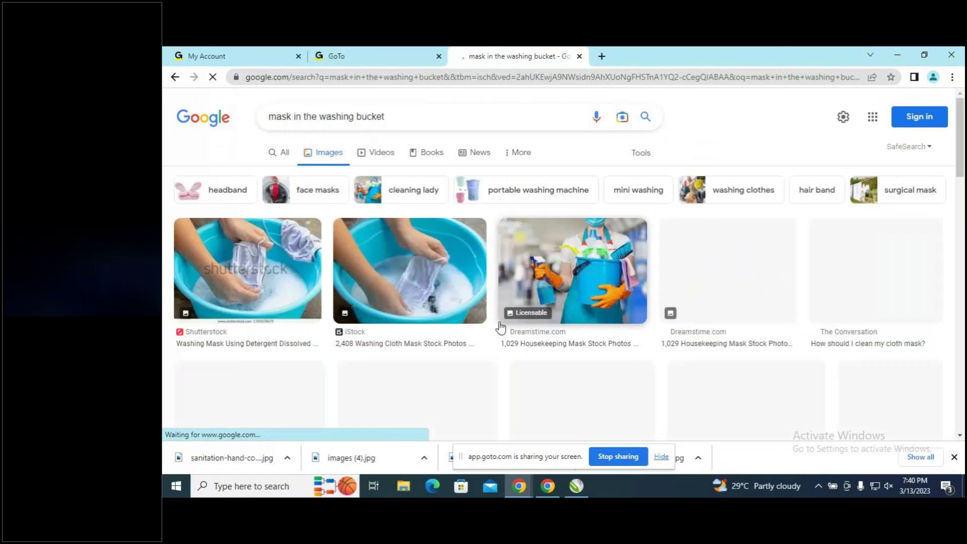
Save the Freepik mask-in-bin image as download (4).jpg and drag it beside the poster.
scroll(685, 329, "down", 3)
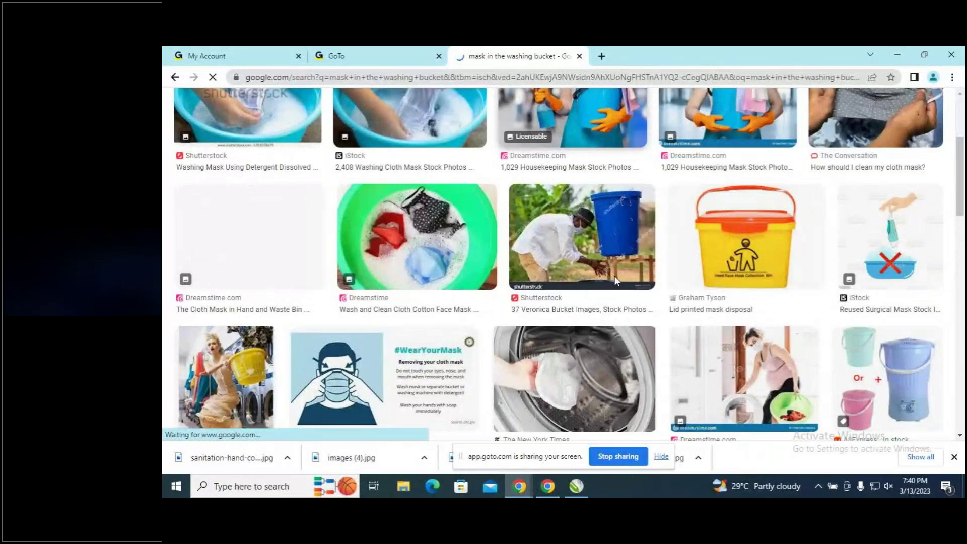
scroll(615, 276, "down", 10)
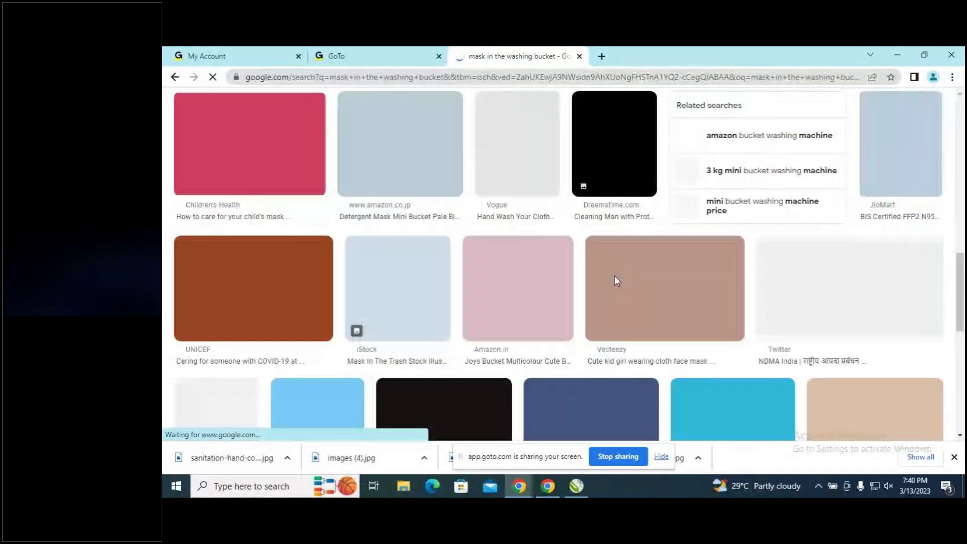
scroll(616, 279, "up", 3)
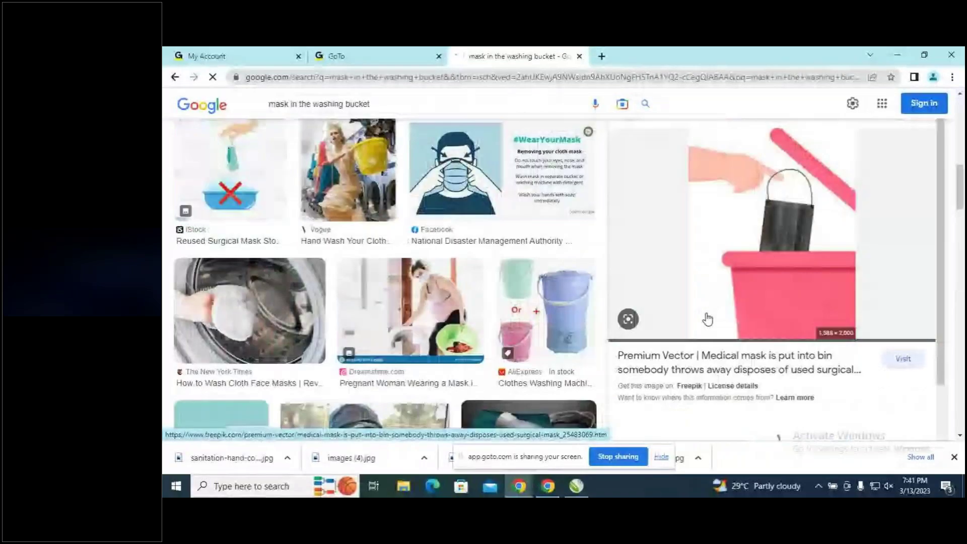
scroll(789, 213, "down", 1)
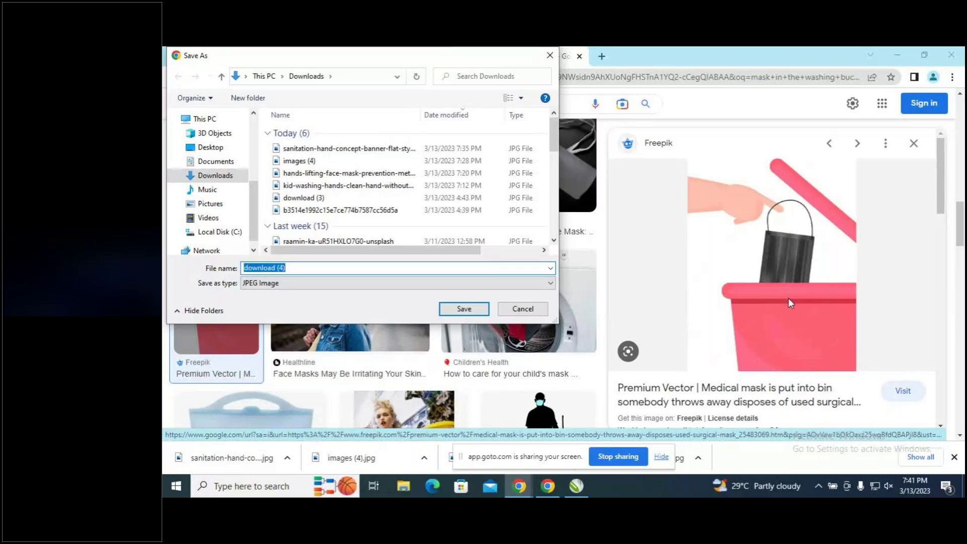
left_click(475, 309)
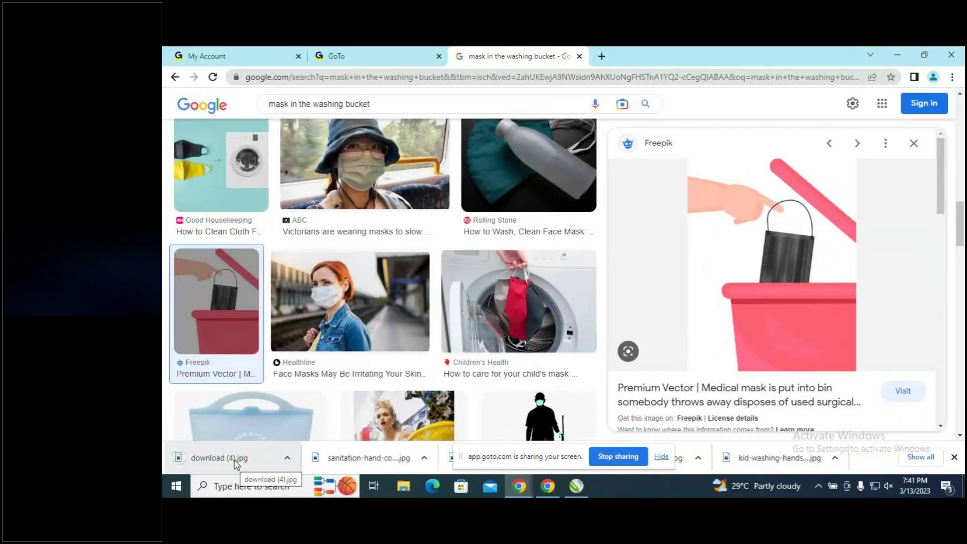
left_click_drag(235, 462, 266, 270)
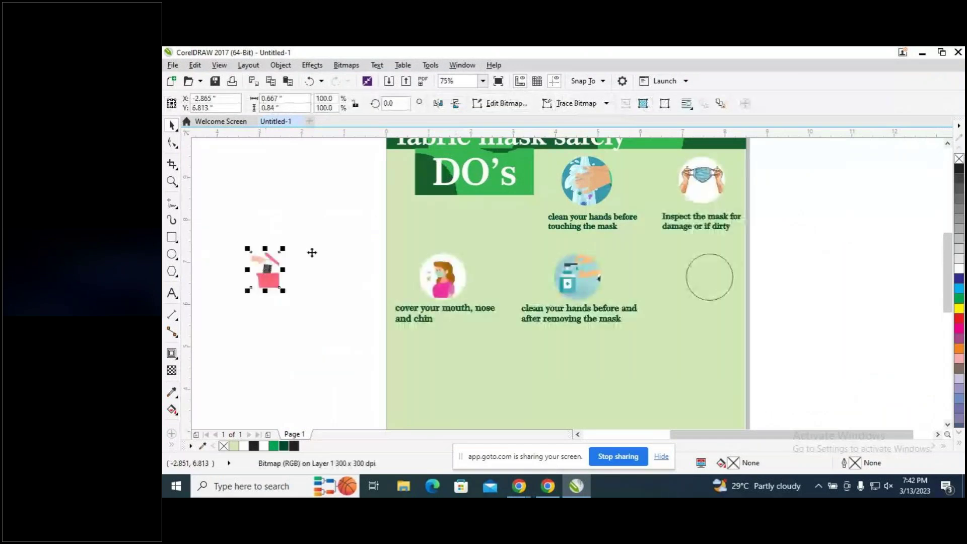
Place the downloaded mask-in-bin picture on the canvas beside the poster's empty circle.
left_click(288, 68)
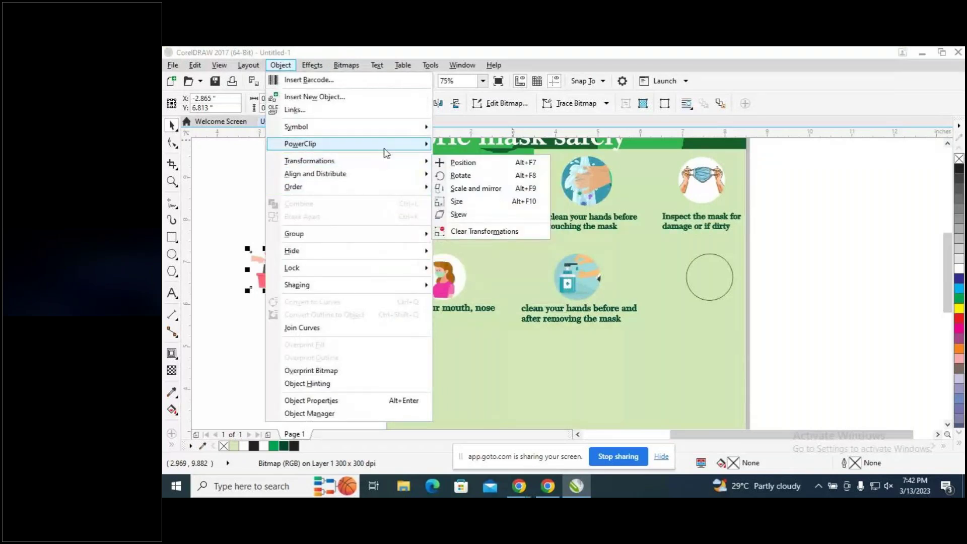
PowerClip the mask-in-bin picture into the empty circle in the DO's section.
mouse_move(386, 152)
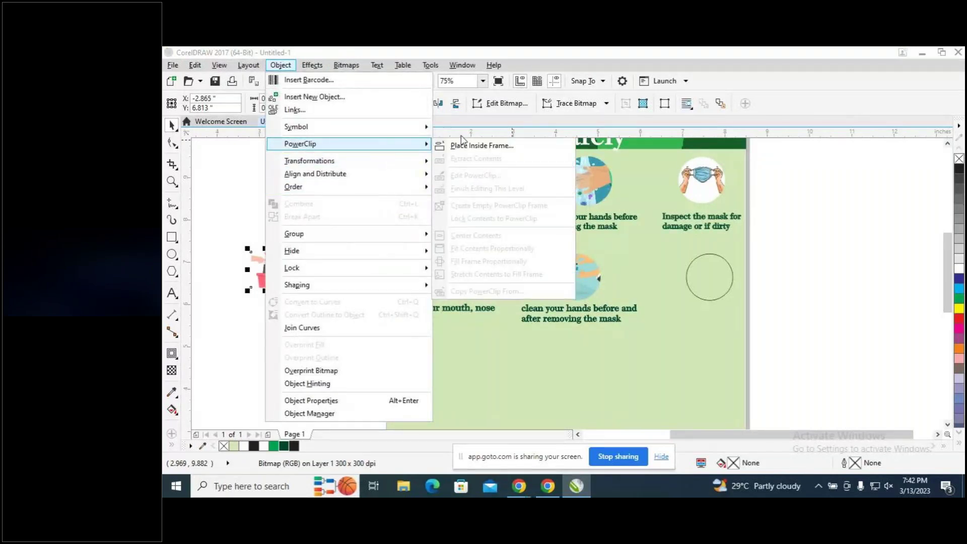
left_click(482, 146)
left_click(692, 283)
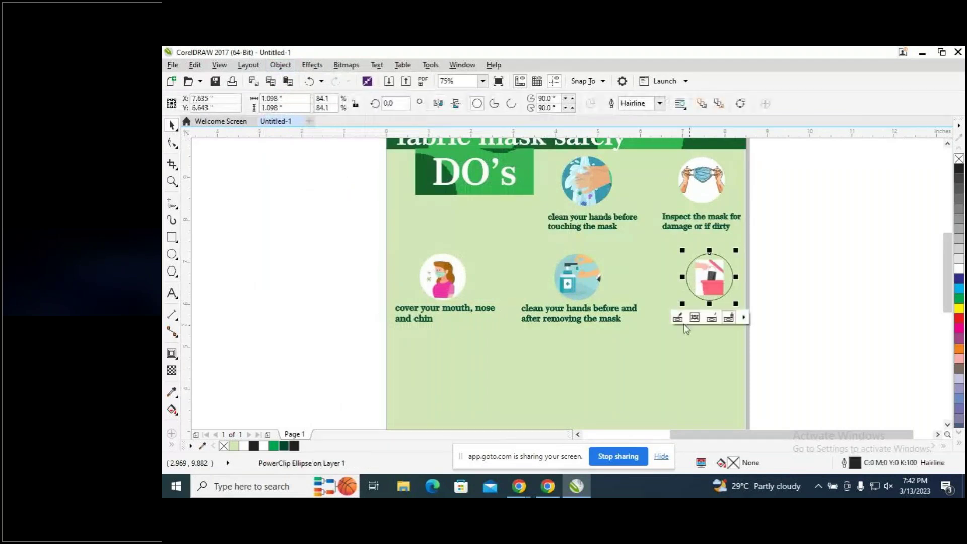
Enlarge the clipped picture to about 161% and centre it within the circle.
left_click(710, 318)
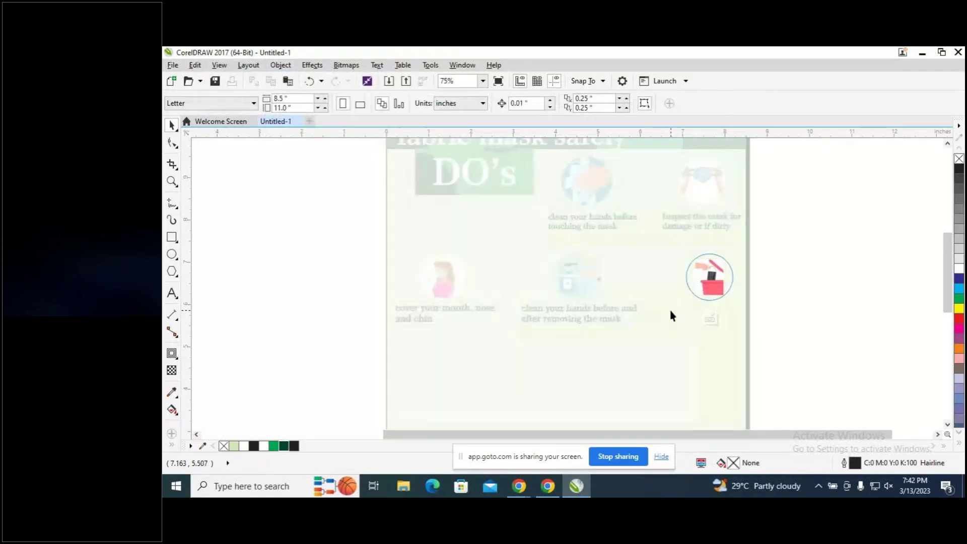
left_click(697, 287)
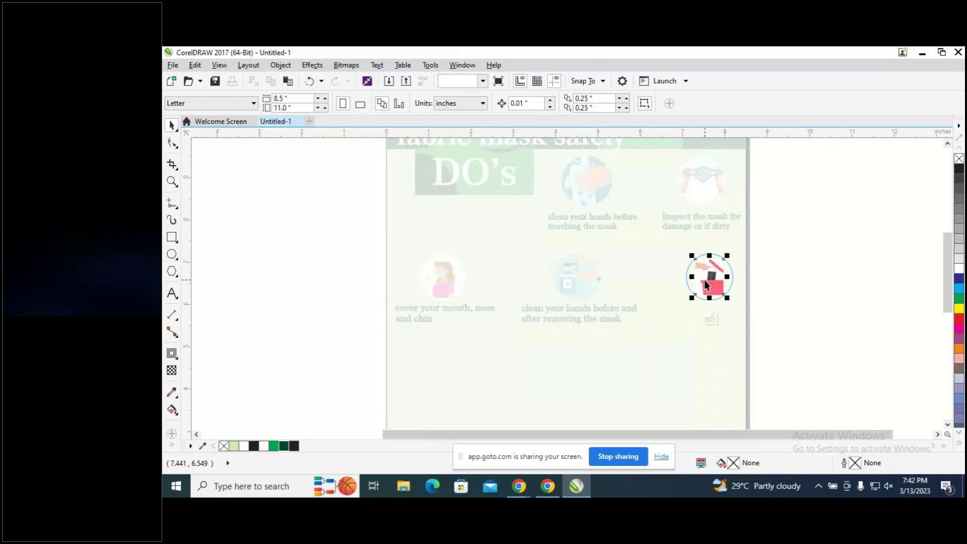
left_click_drag(726, 256, 744, 233)
left_click_drag(721, 269, 709, 278)
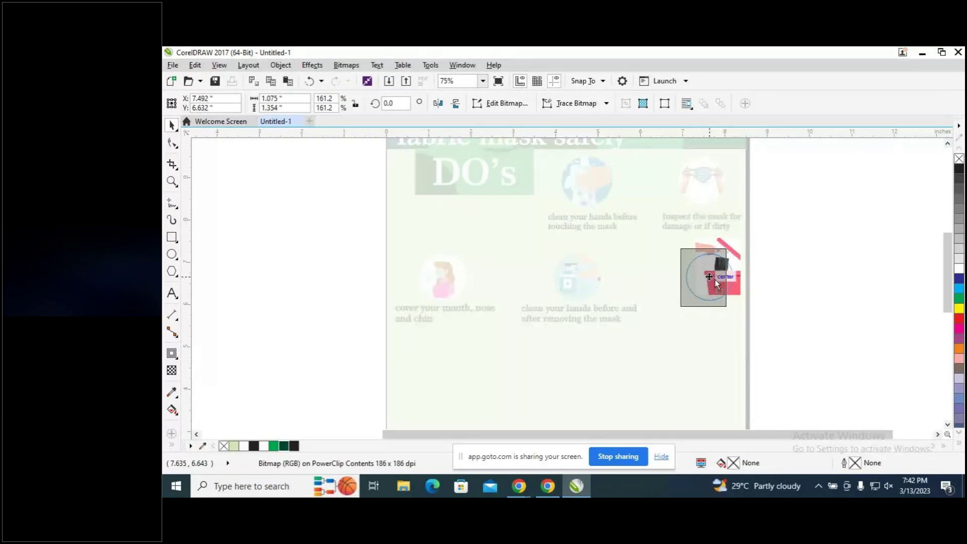
left_click_drag(715, 280, 714, 279)
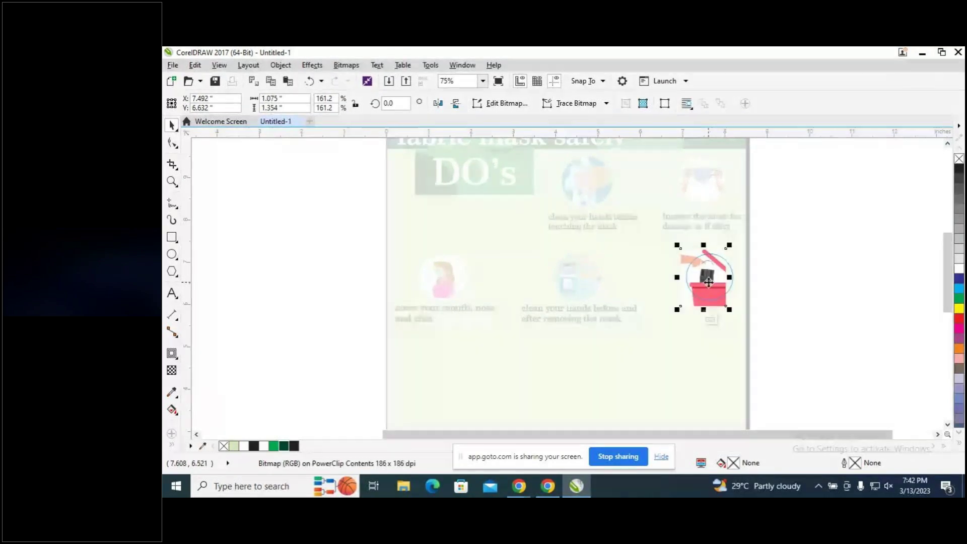
key("Right")
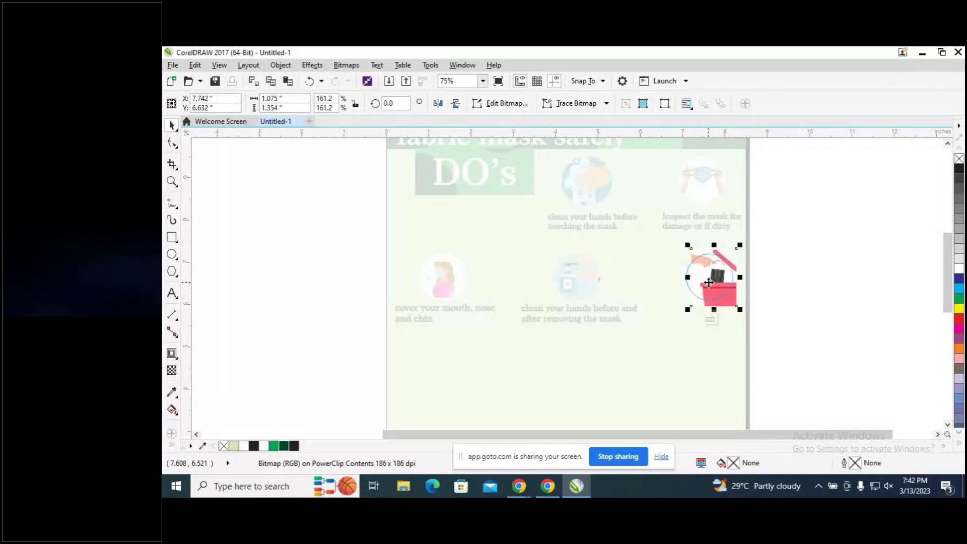
left_click_drag(709, 283, 708, 283)
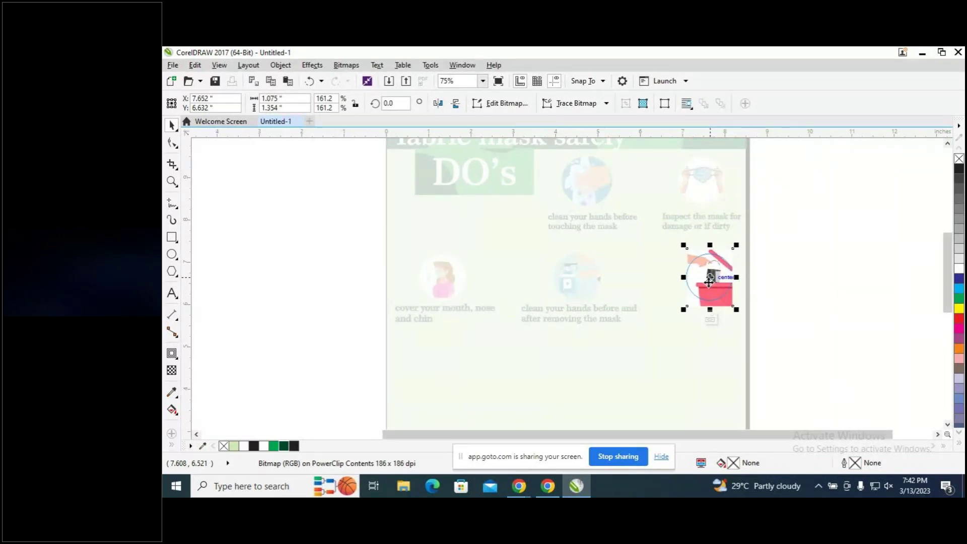
left_click(717, 318)
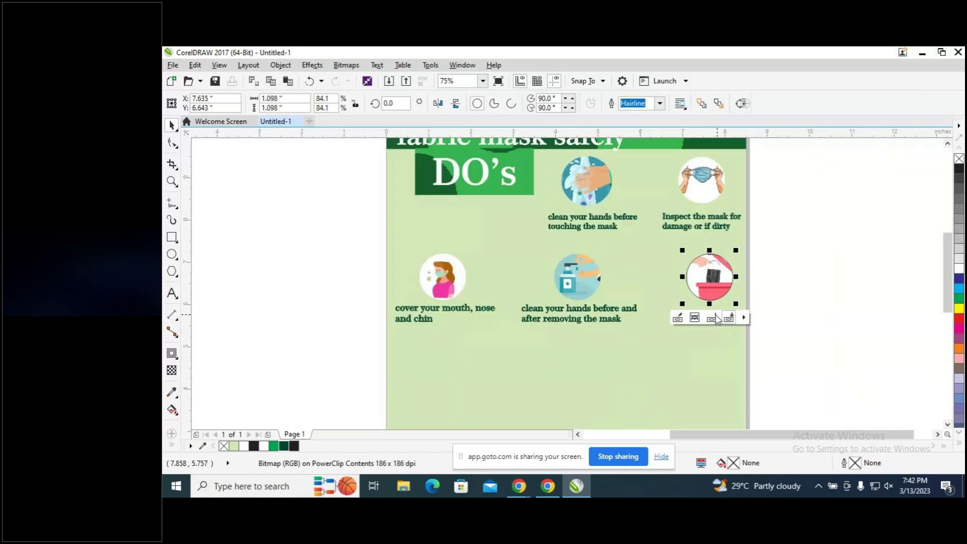
Remove the circle frame's outline so only the picture shows.
left_click(718, 319)
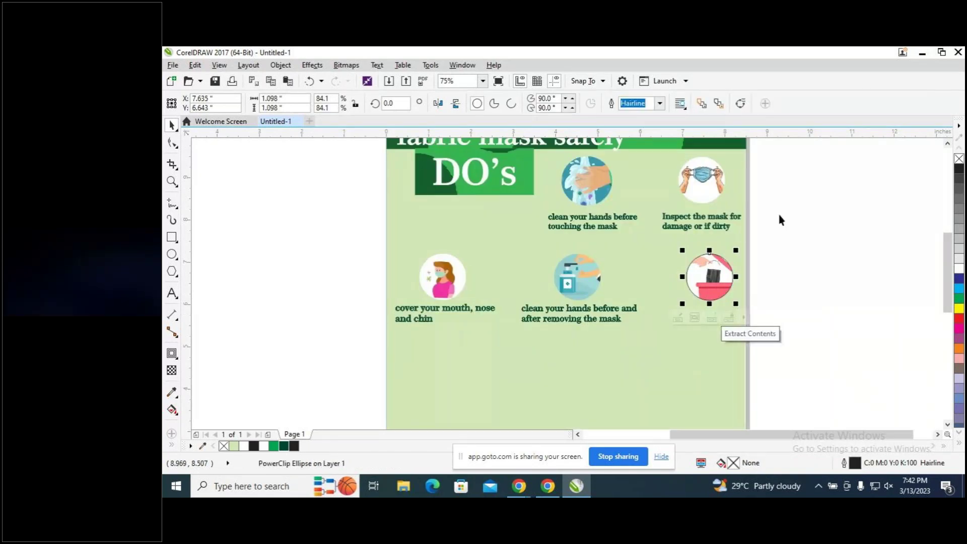
right_click(959, 159)
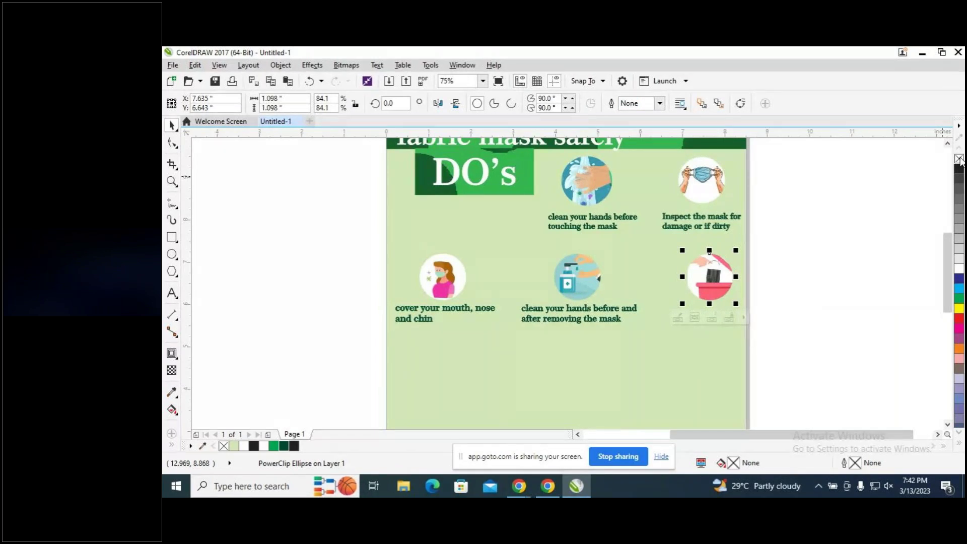
left_click(784, 291)
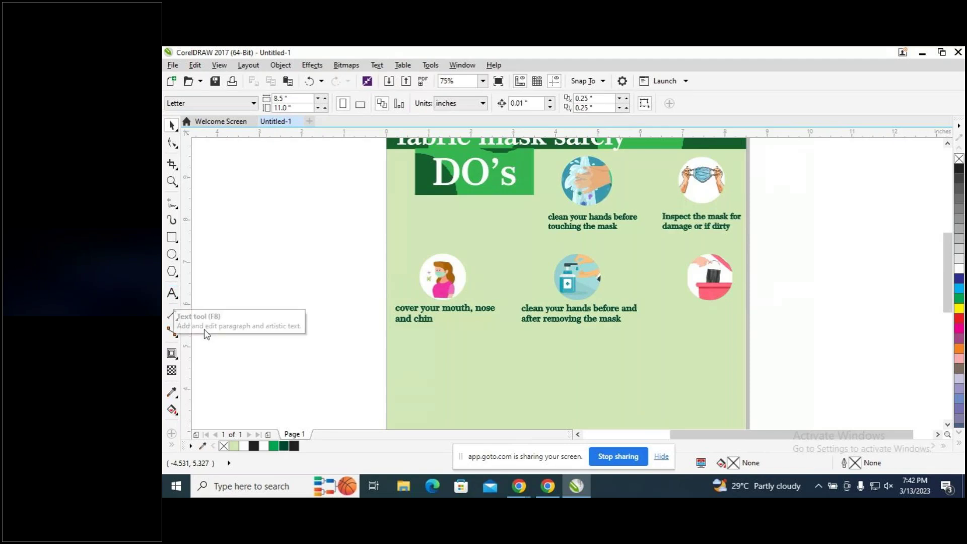
Type the caption 'donot use the mask which already used put that bin' left of the page.
left_click(172, 293)
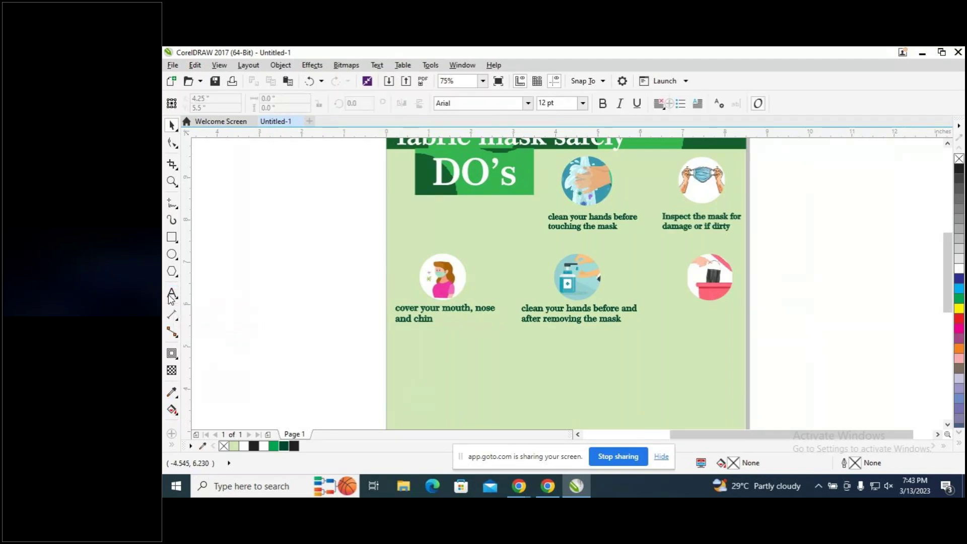
left_click(264, 323)
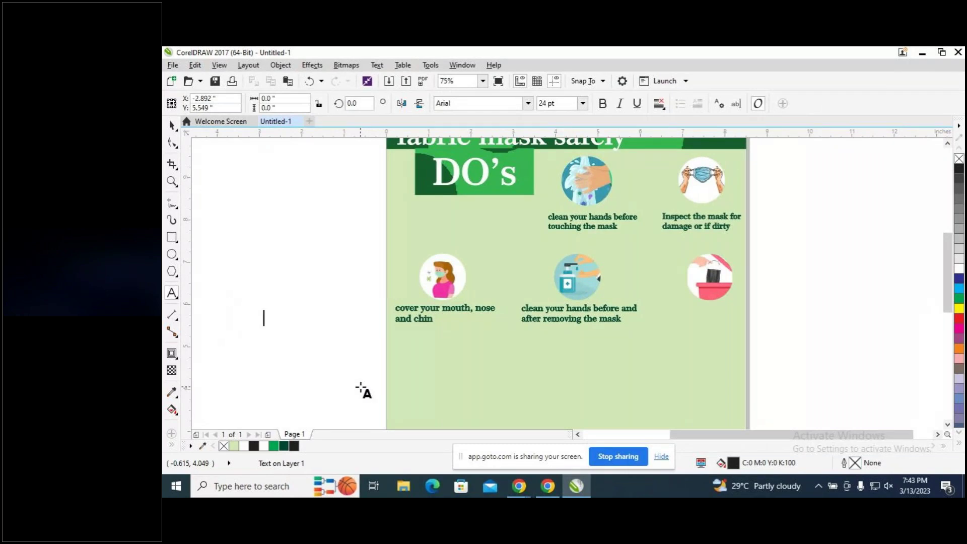
type("don")
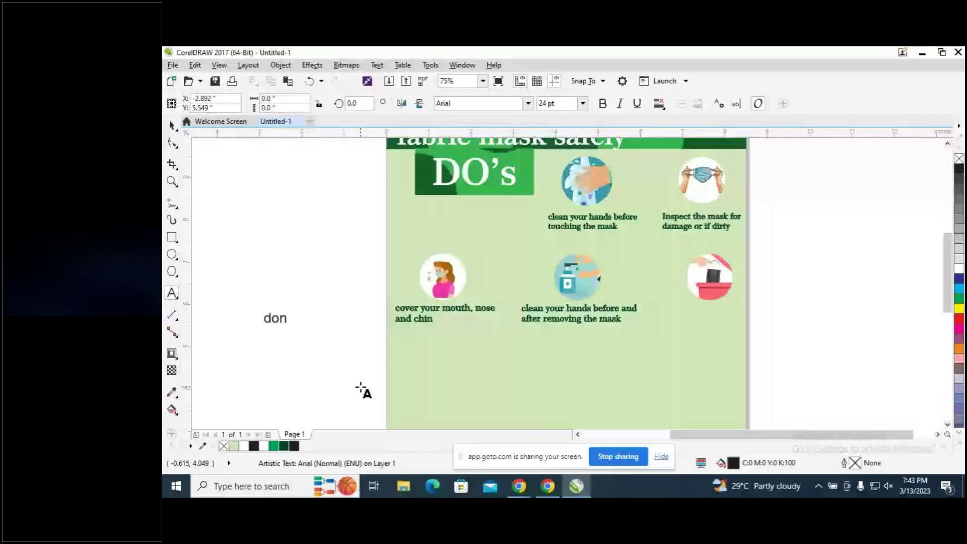
type("ot use")
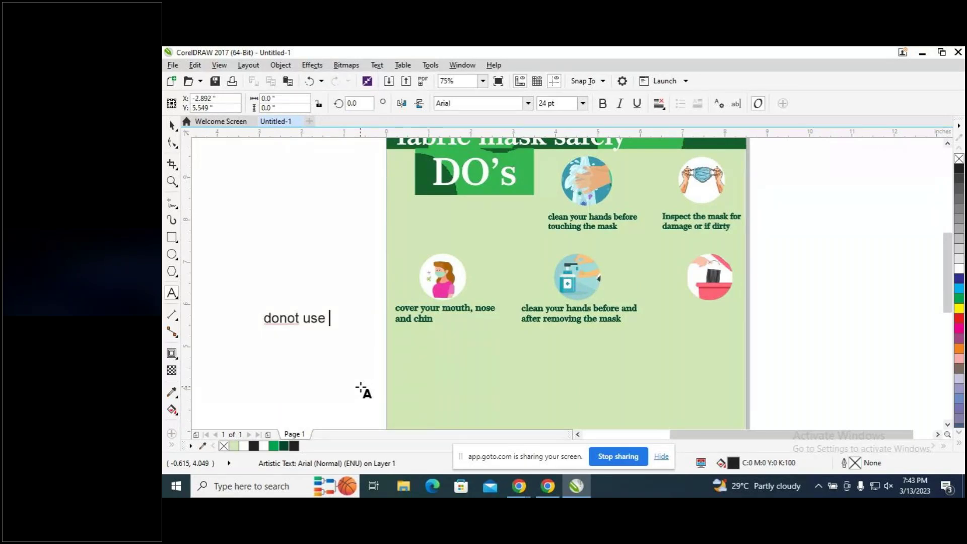
type("the mask")
key("Return")
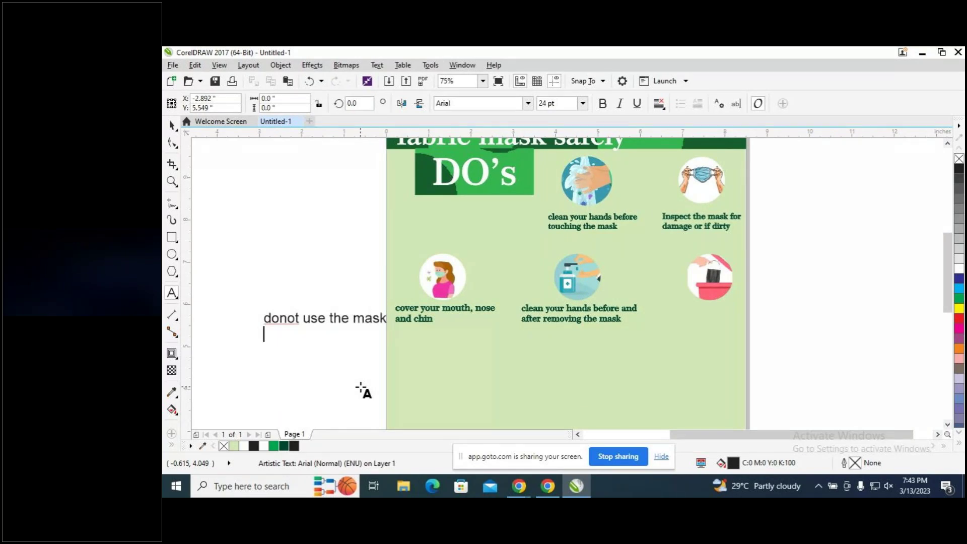
type("which alr")
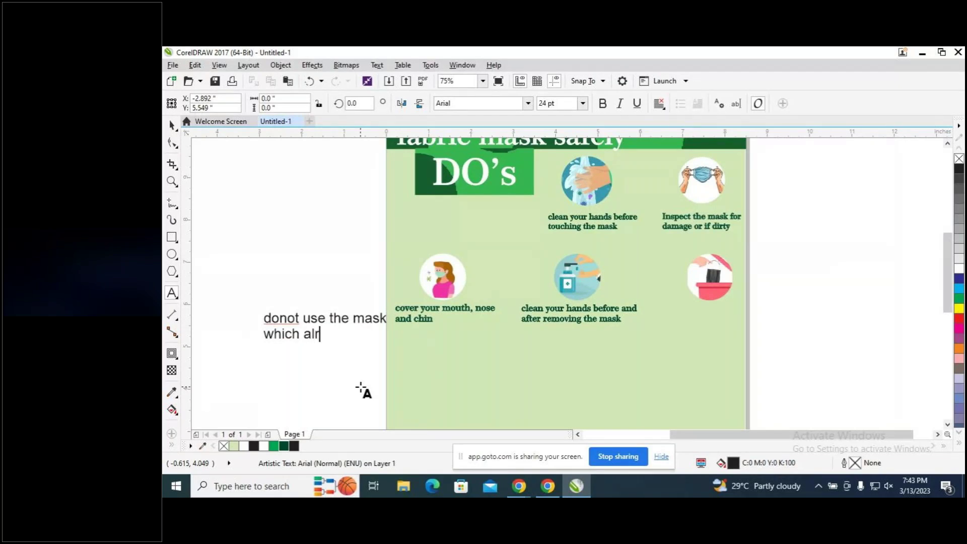
type("eady used")
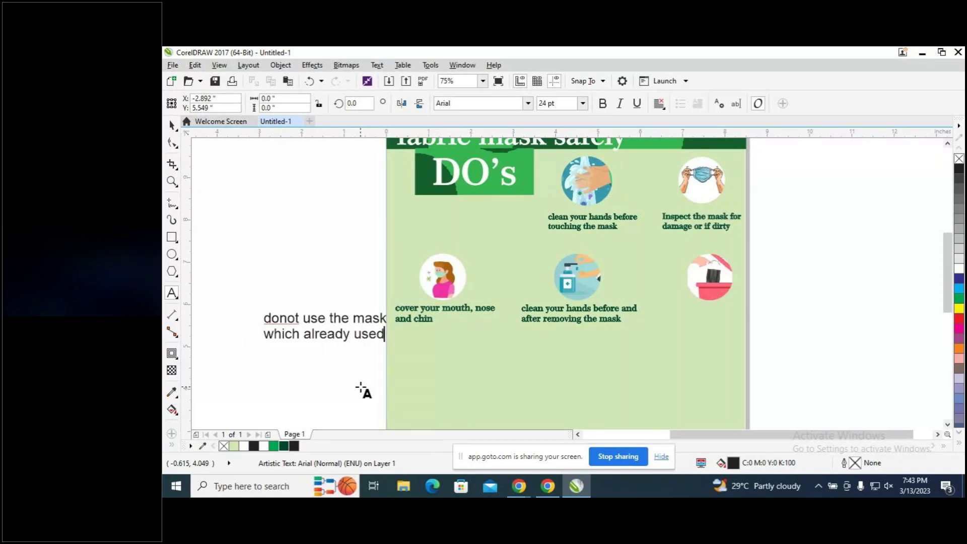
type(" put that")
key("Return")
type("bin")
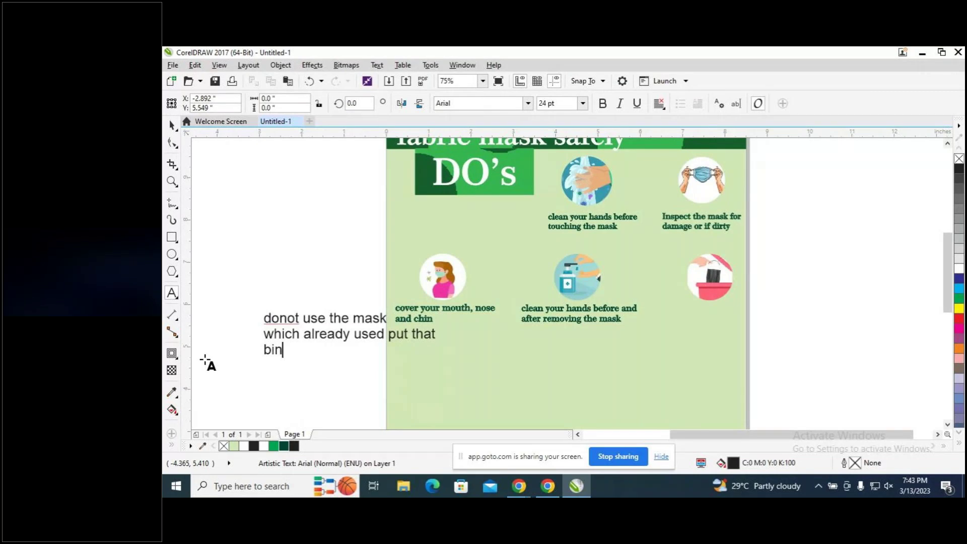
Rearrange the line breaks so 'put that bin' forms the third line, then select all caption text.
left_click_drag(295, 354, 239, 318)
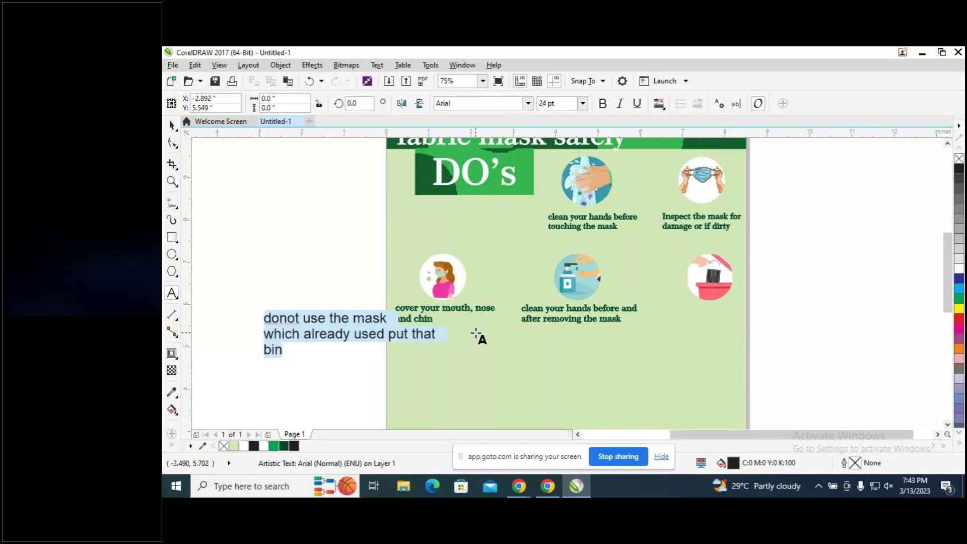
left_click(392, 334)
key("Return")
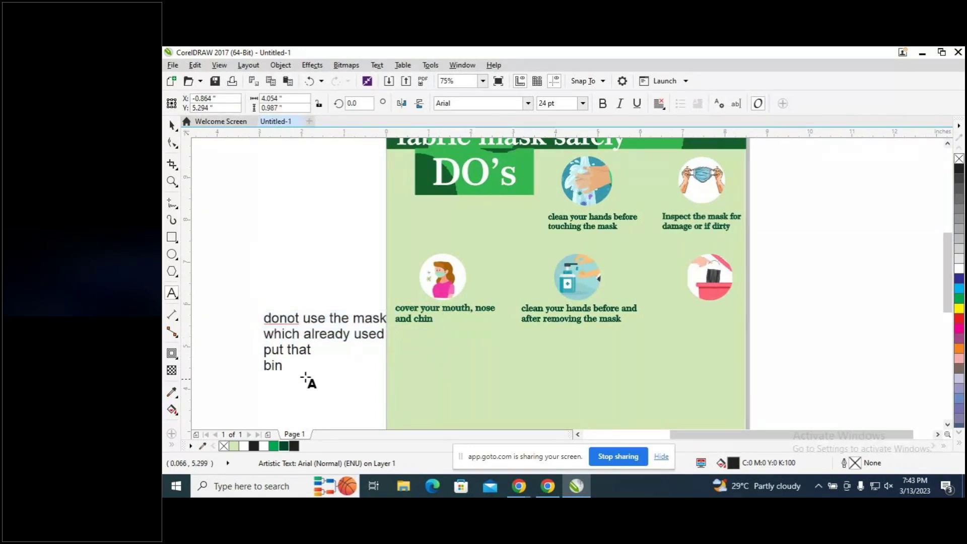
left_click(265, 363)
key("BackSpace")
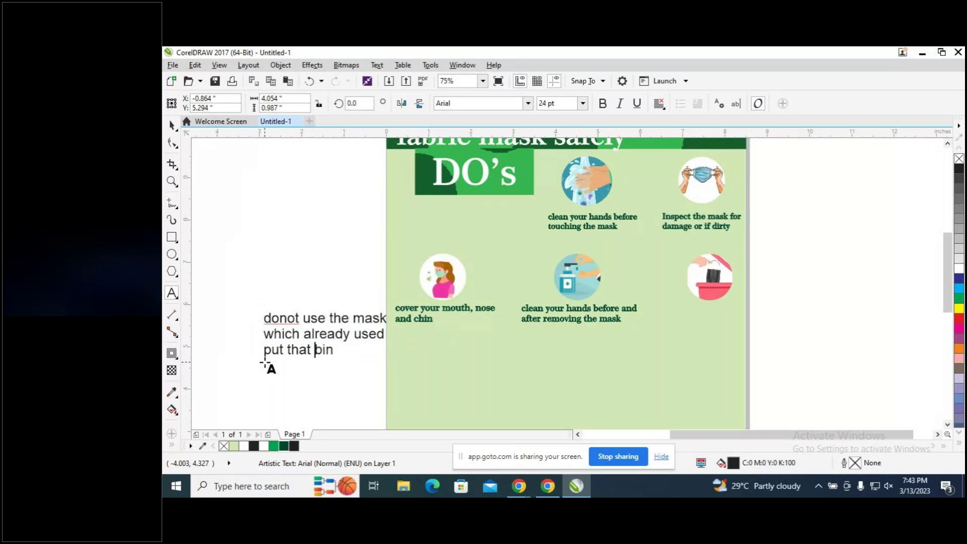
left_click_drag(321, 350, 333, 349)
key("ctrl+a")
left_click(478, 103)
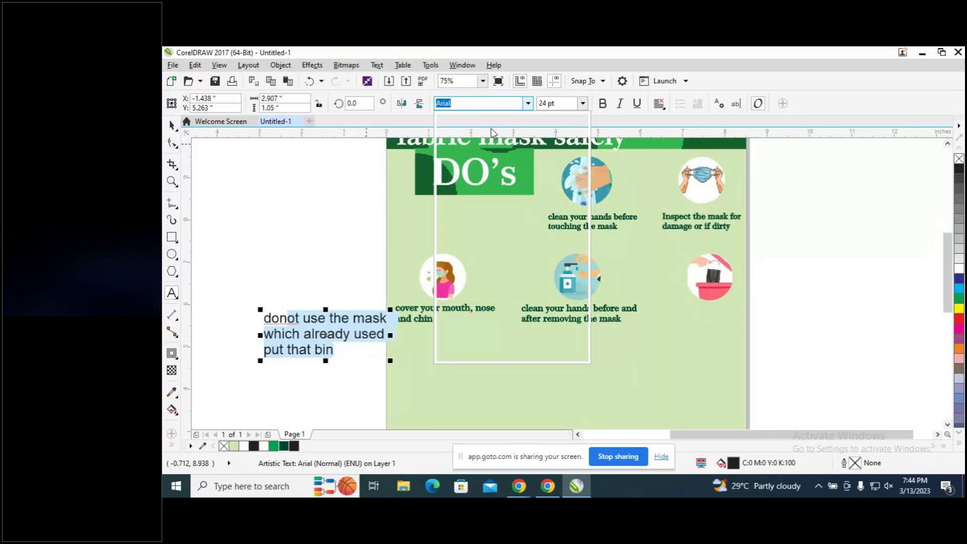
Set the caption's font to Century751 SeBd BT.
left_click(274, 356)
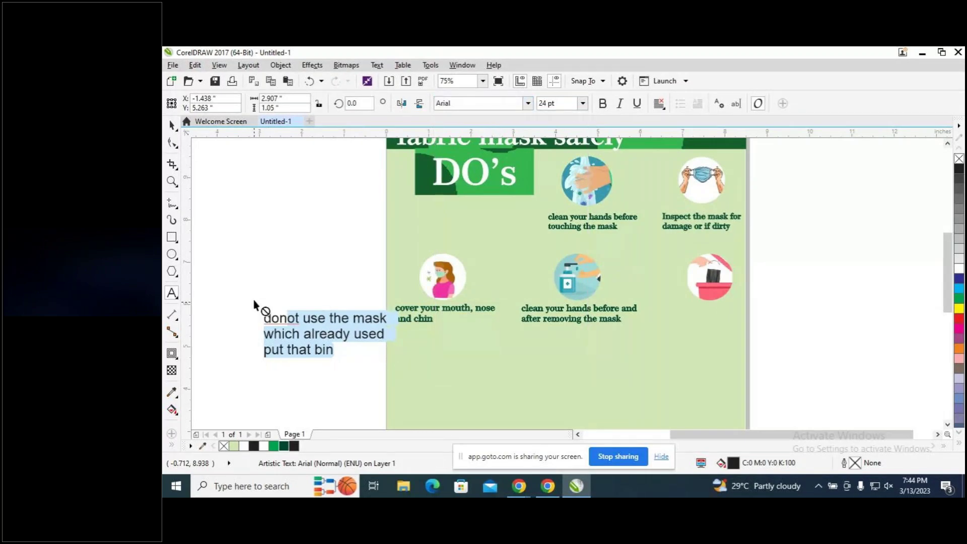
left_click(281, 319)
left_click(282, 318)
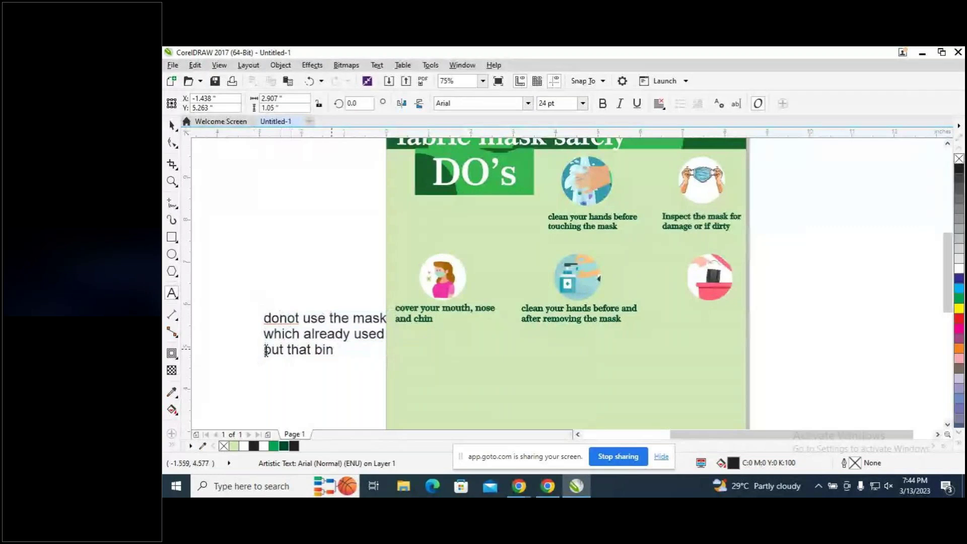
key("shift+End")
key("ctrl+a")
left_click(524, 104)
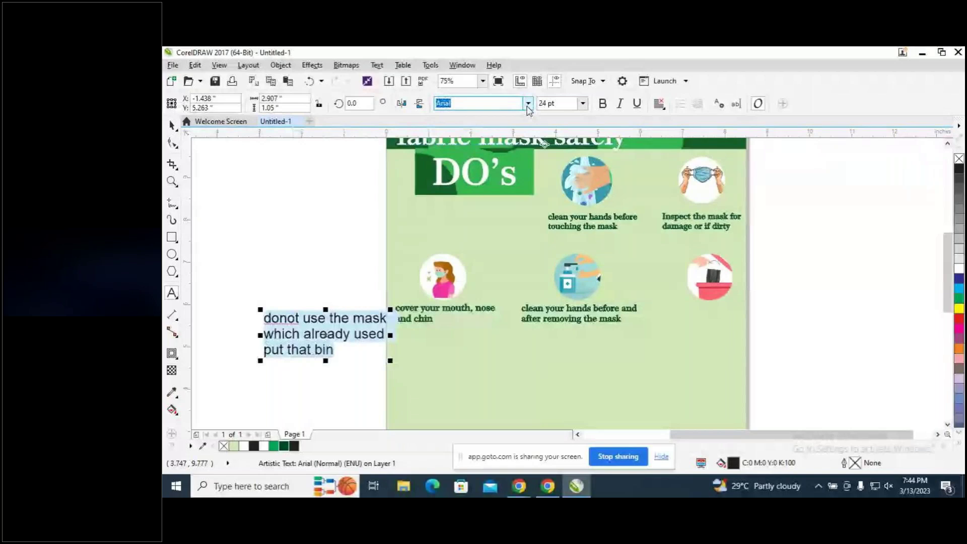
left_click(528, 104)
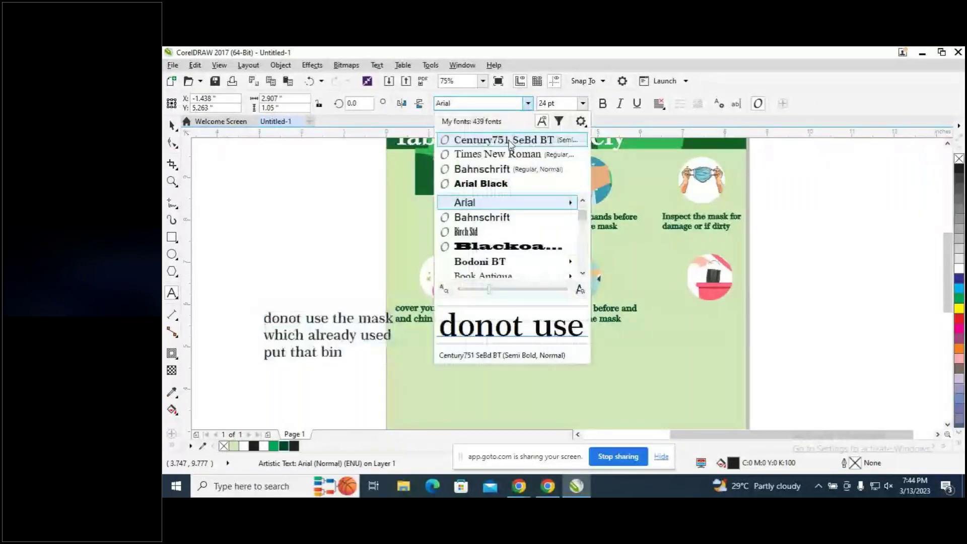
key("Escape")
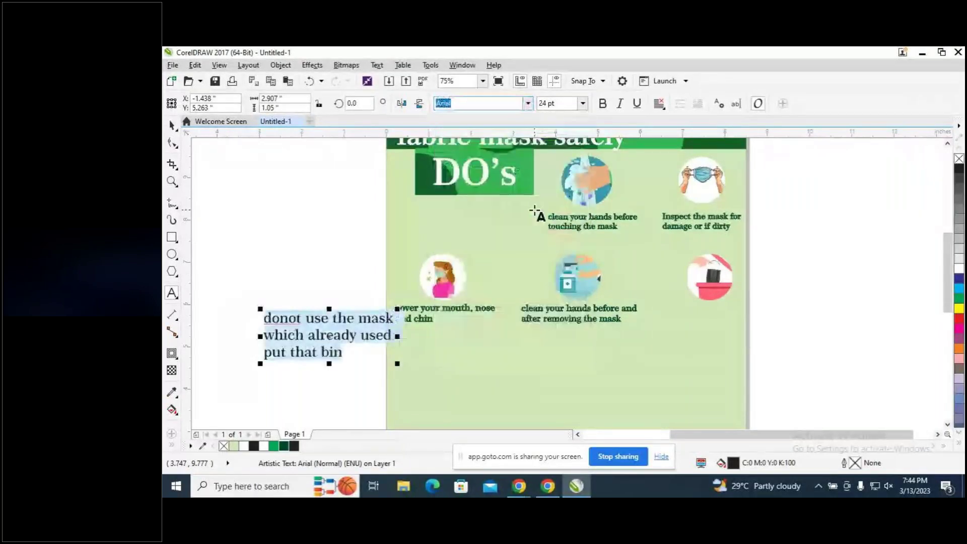
Change 'donot' to 'do not' and colour the caption dark green.
left_click(280, 318)
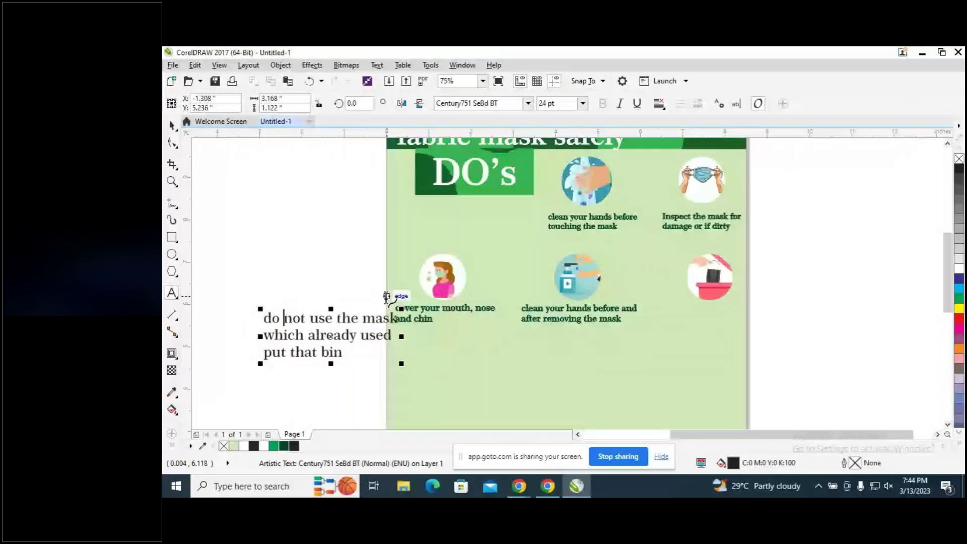
left_click(275, 448)
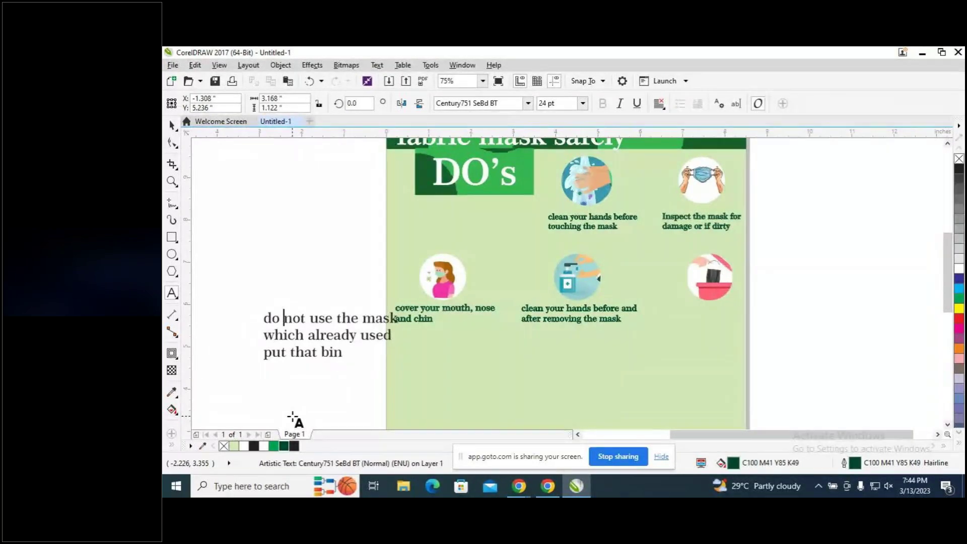
left_click(172, 125)
left_click(327, 402)
left_click(330, 347)
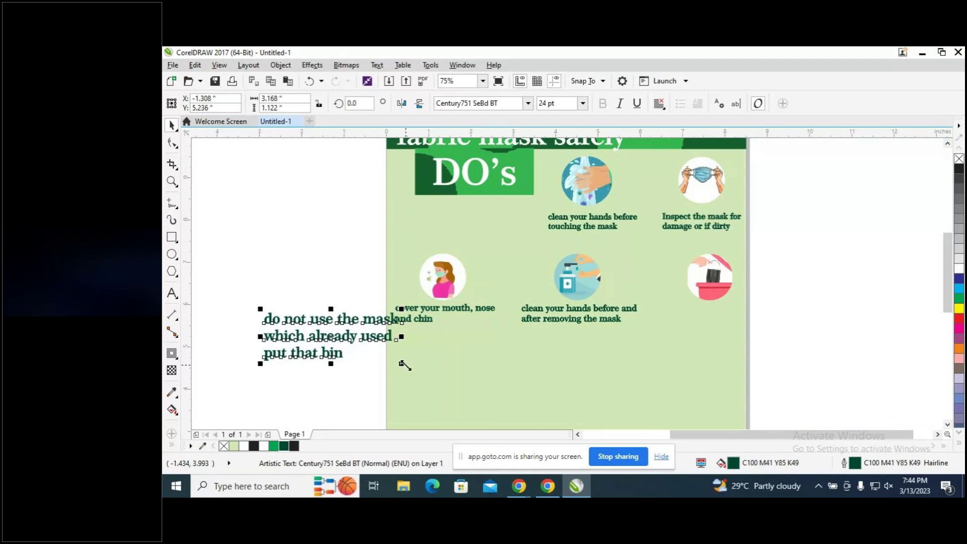
Scale the dark green caption down and place it beneath the mask-in-bin icon in the second row.
left_click_drag(402, 364, 221, 367)
left_click_drag(298, 331, 342, 350)
left_click_drag(657, 337, 691, 320)
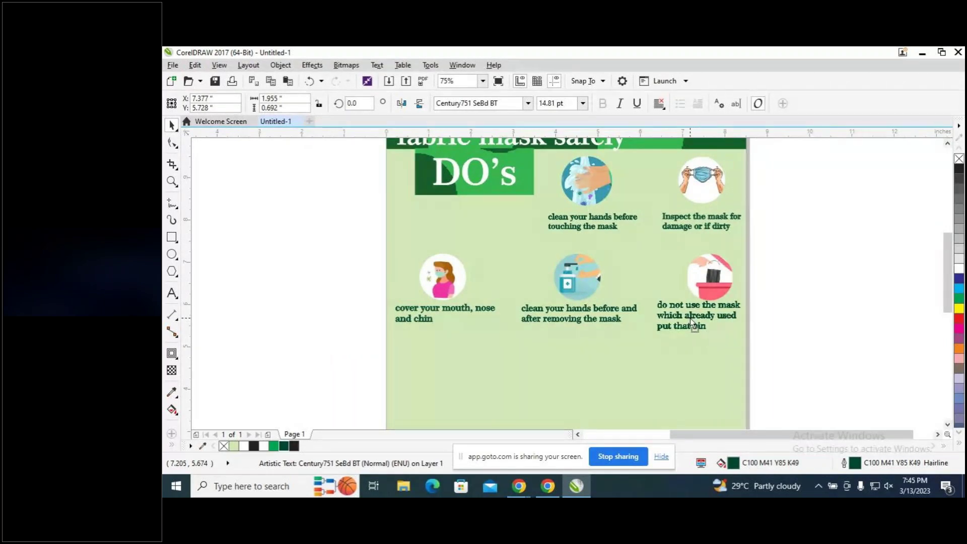
left_click_drag(693, 324, 692, 325)
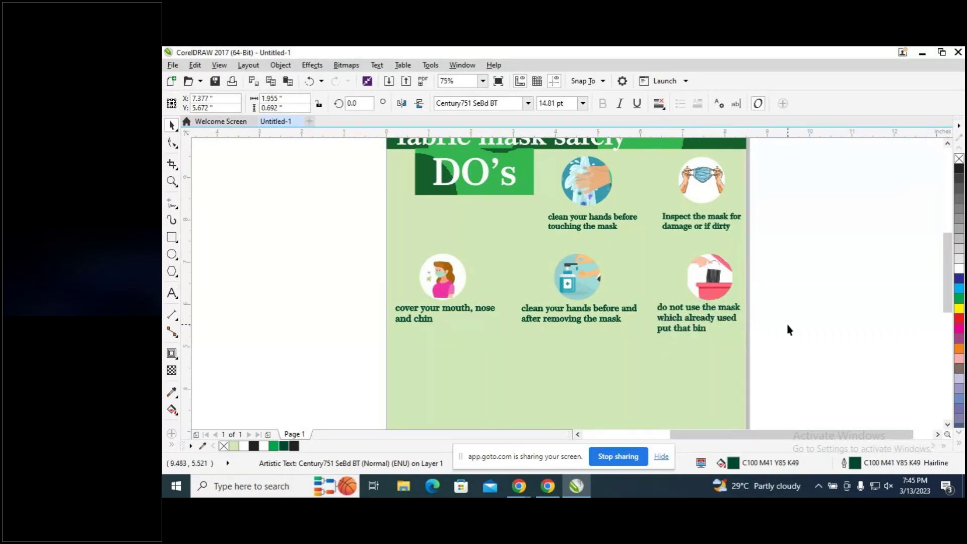
left_click(787, 327)
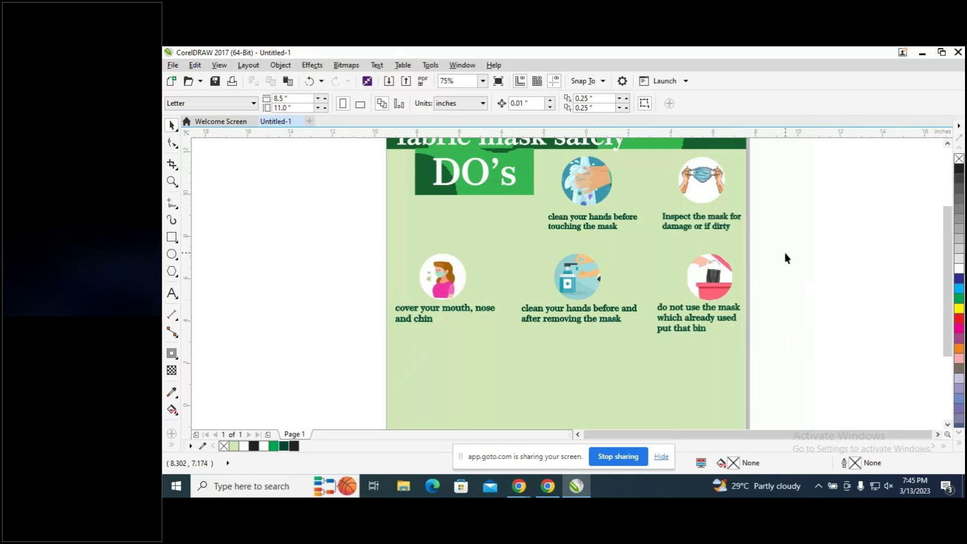
Zoom out to 37% to see the whole poster, then select the DO's heading.
scroll(786, 255, "down", 2)
scroll(787, 256, "down", 3)
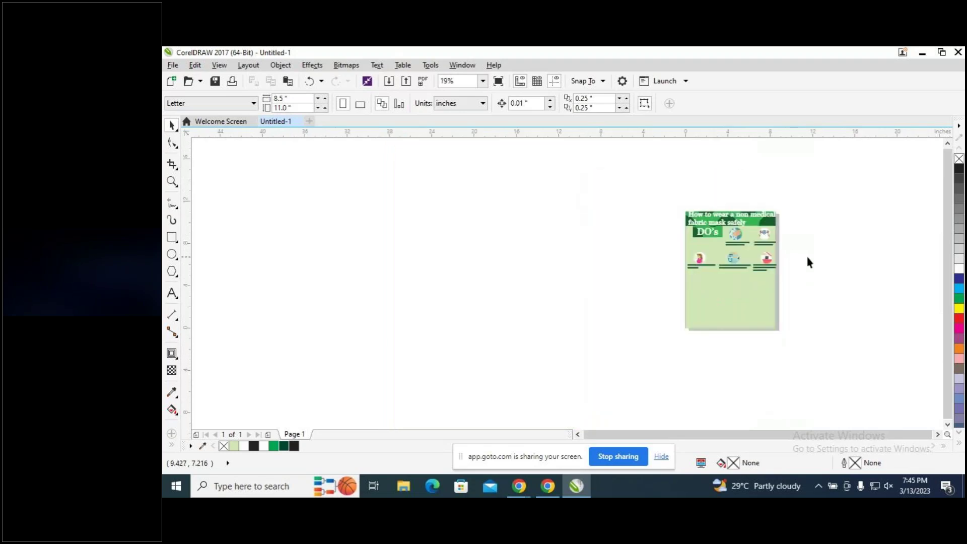
scroll(806, 257, "up", 1)
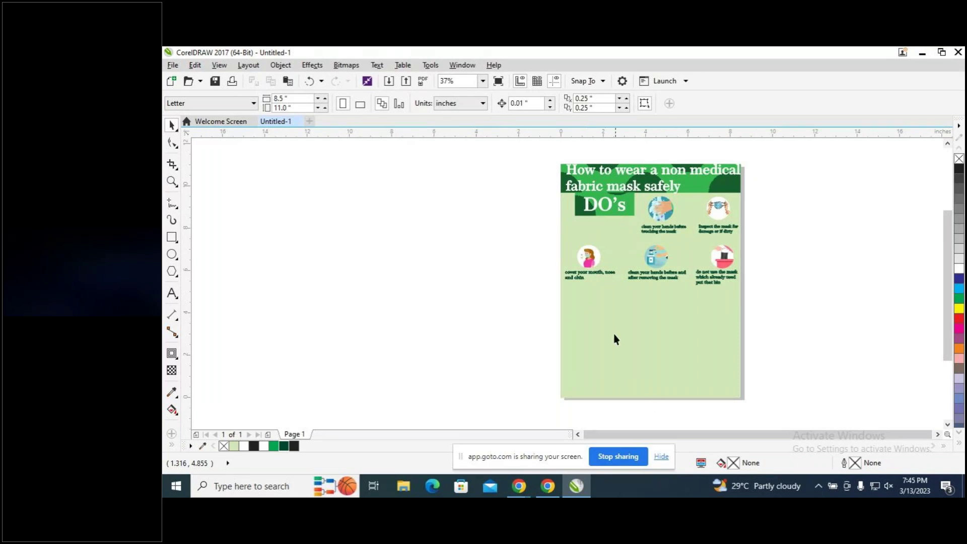
left_click(612, 212)
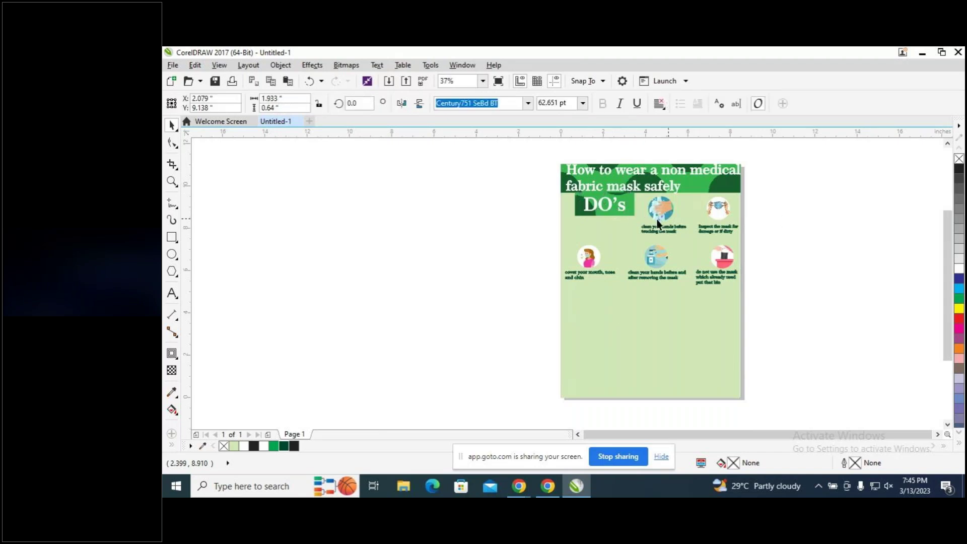
left_click(612, 210)
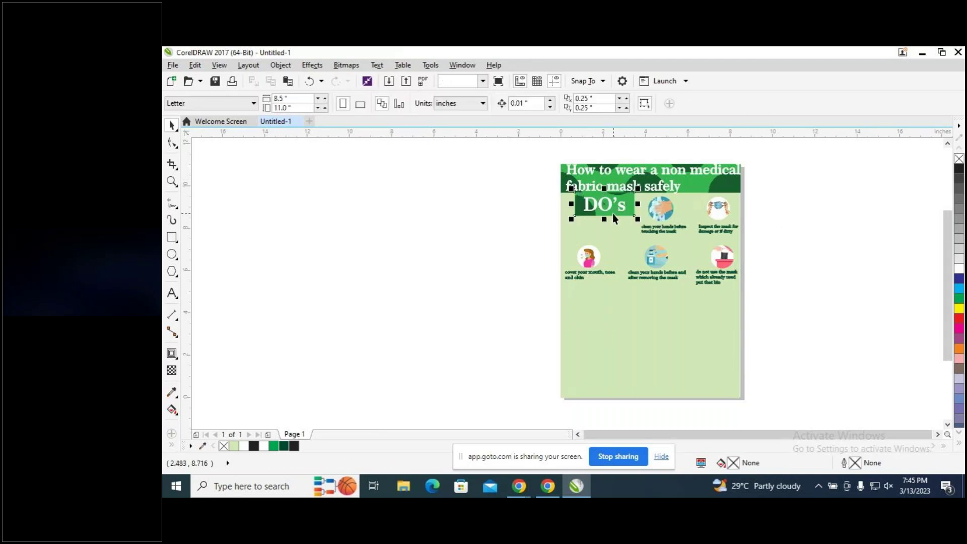
Copy the green DO's box below the icons, enlarge it and fill it red.
left_click(612, 214)
left_click_drag(619, 211, 594, 295)
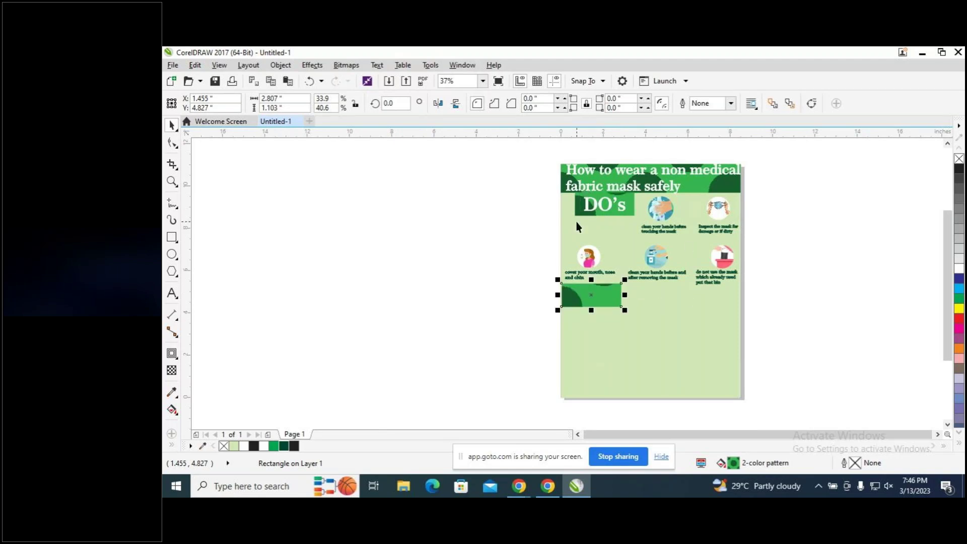
left_click_drag(625, 310, 647, 315)
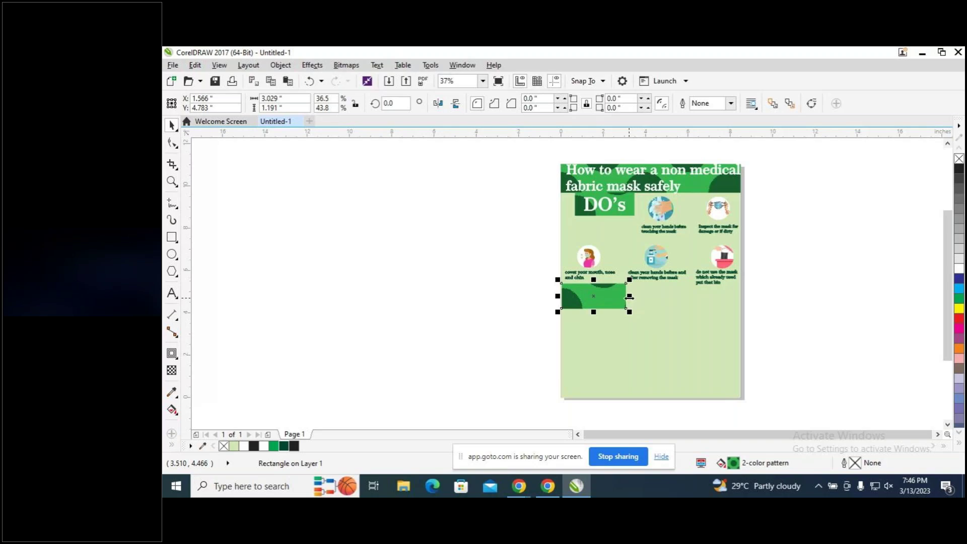
mouse_move(629, 298)
left_mouse_down()
mouse_move(664, 302)
mouse_move(641, 306)
left_mouse_up()
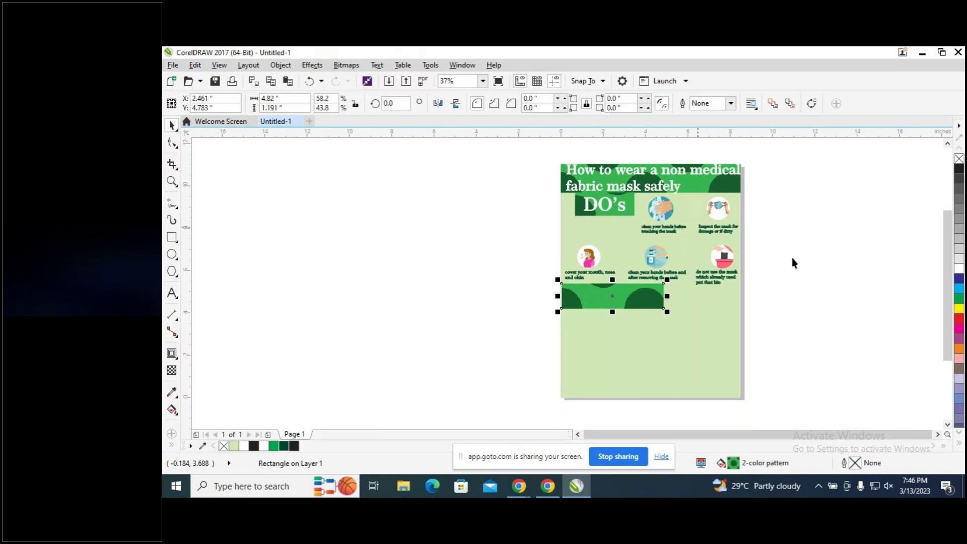
left_click(958, 319)
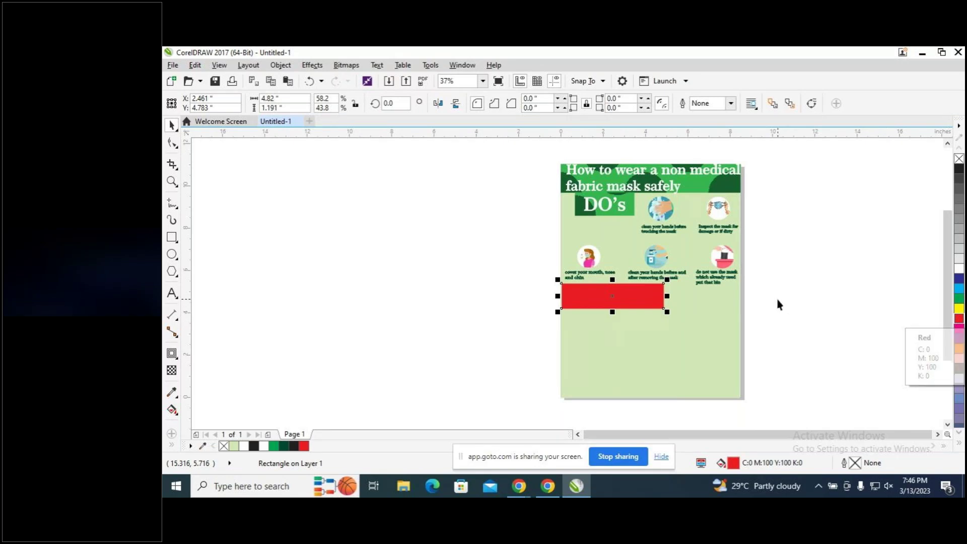
left_click(783, 280)
Delete the trial red box and draw a new rectangle of about 9.06 × 2.69 inches left of the page.
key("ctrl+z")
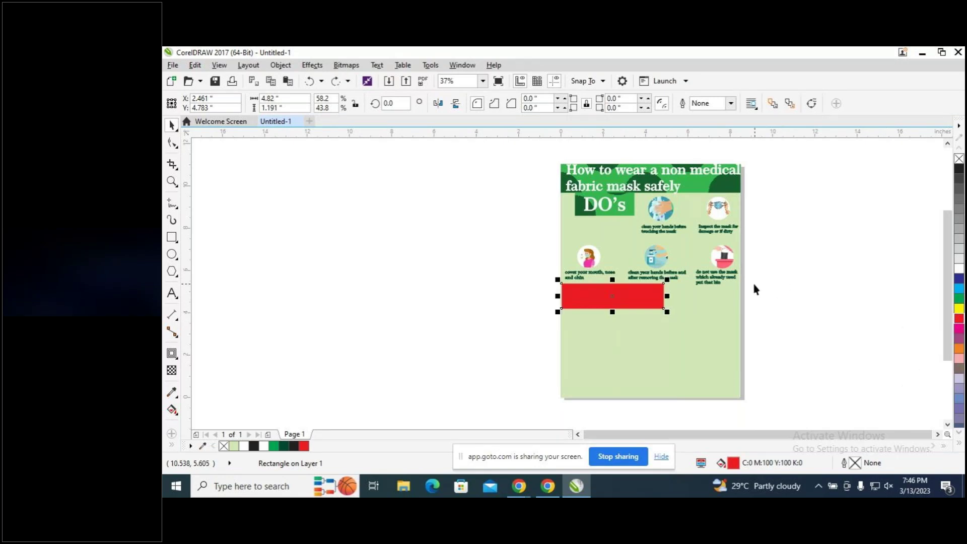
left_click(616, 298)
key("Delete")
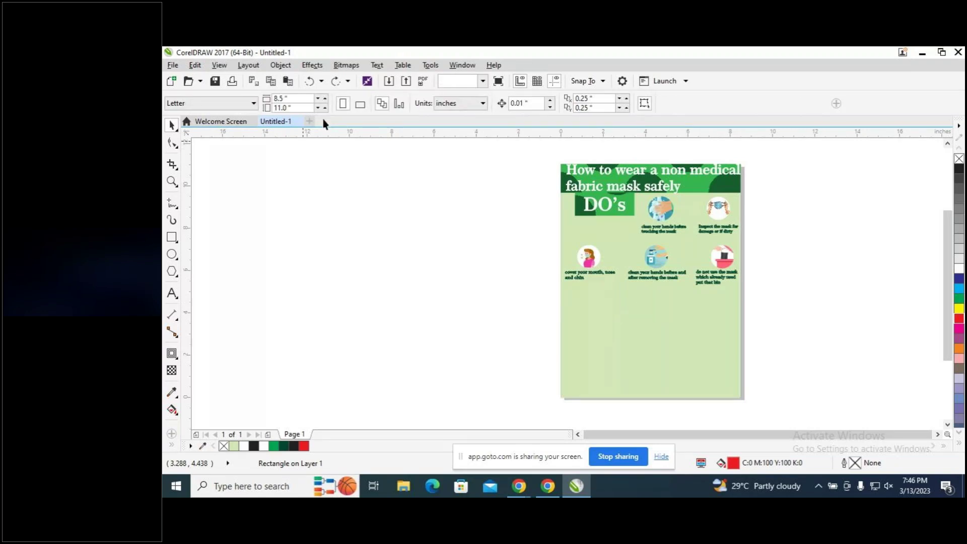
left_click(172, 237)
left_click_drag(254, 249, 446, 307)
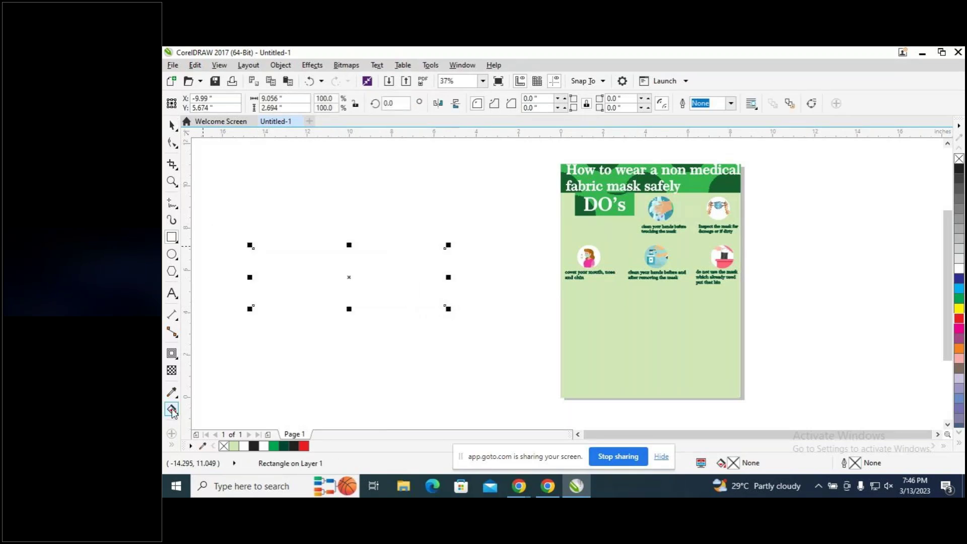
Apply a two-colour dot pattern fill to the new rectangle.
left_click(172, 410)
left_click_drag(263, 284, 416, 266)
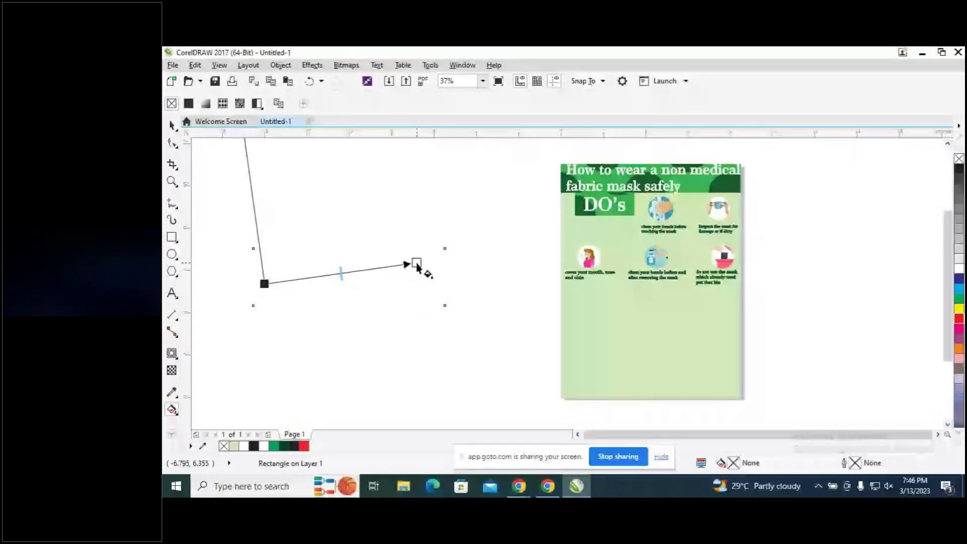
left_click(240, 104)
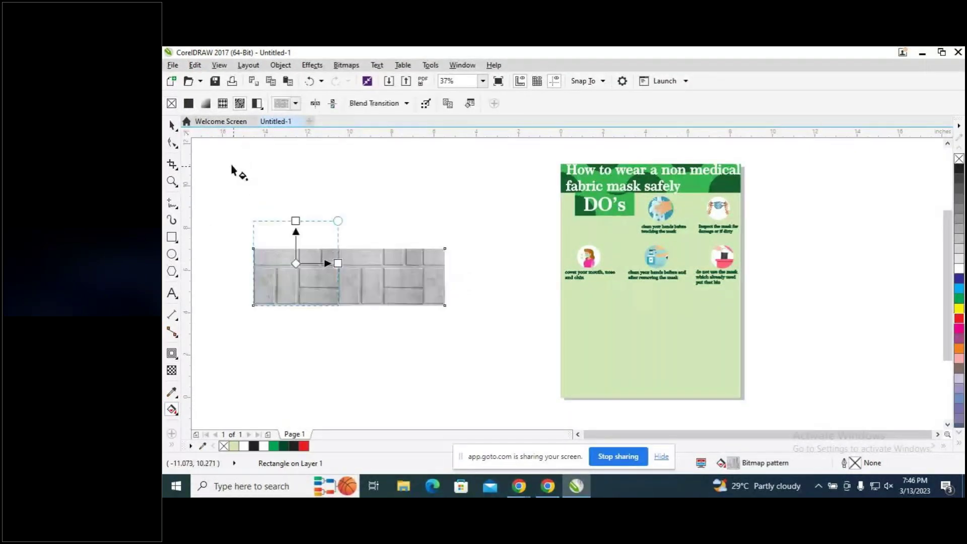
left_click(222, 104)
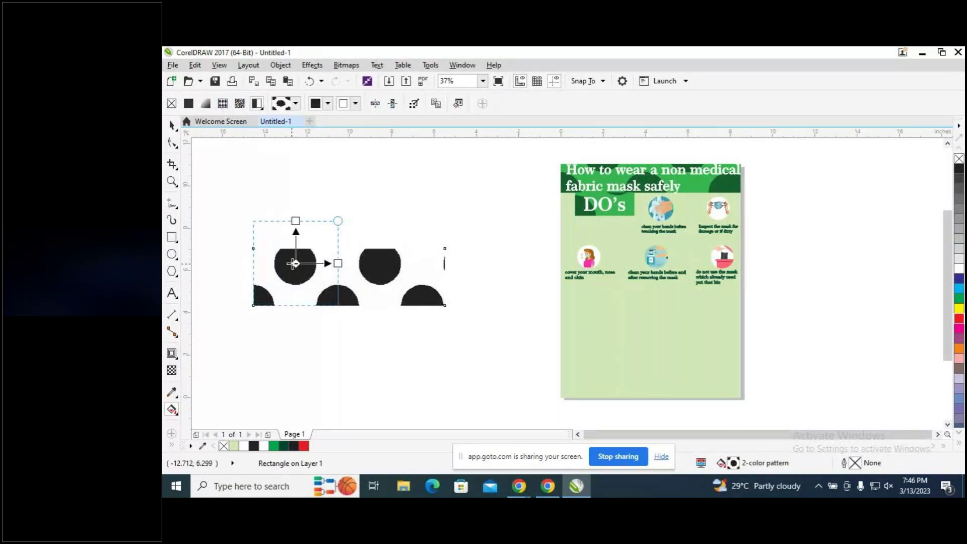
left_click_drag(296, 262, 335, 280)
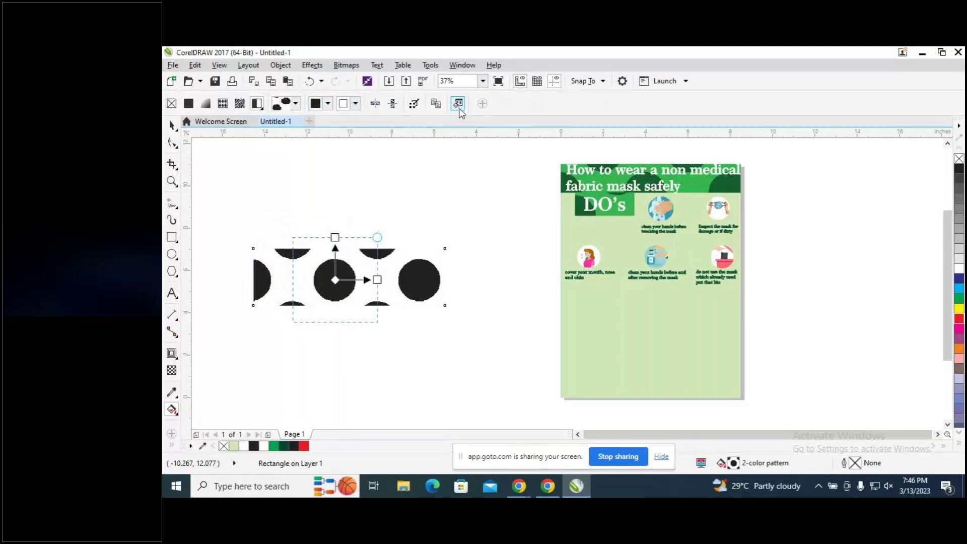
Make the pattern's dots bright red on a dark red (C26 M100 Y100 K33) background.
left_click(457, 103)
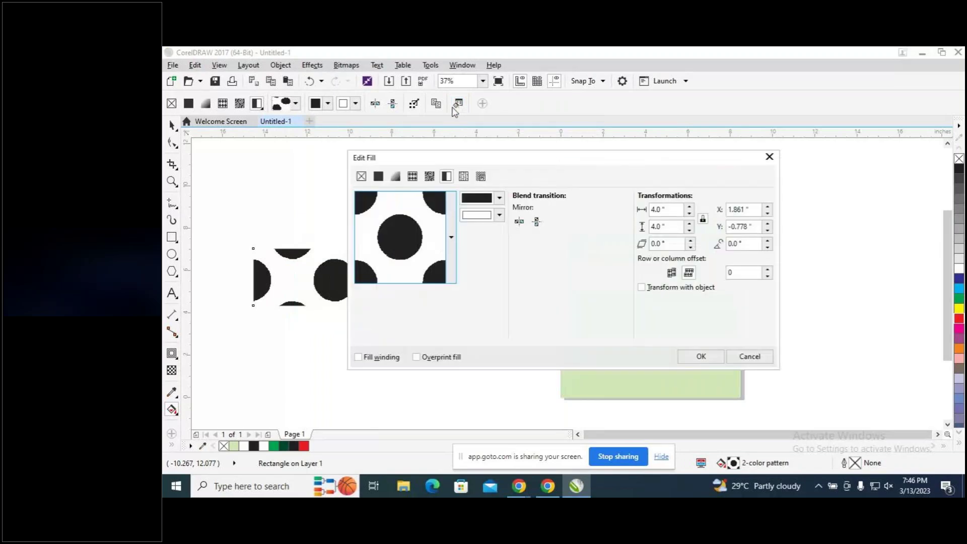
left_click(498, 199)
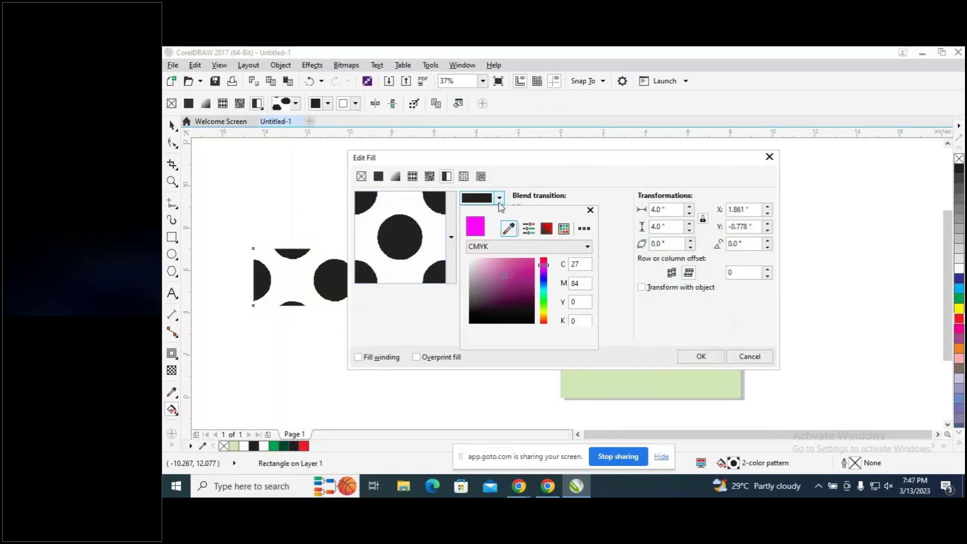
left_click(529, 261)
left_click_drag(530, 261, 530, 259)
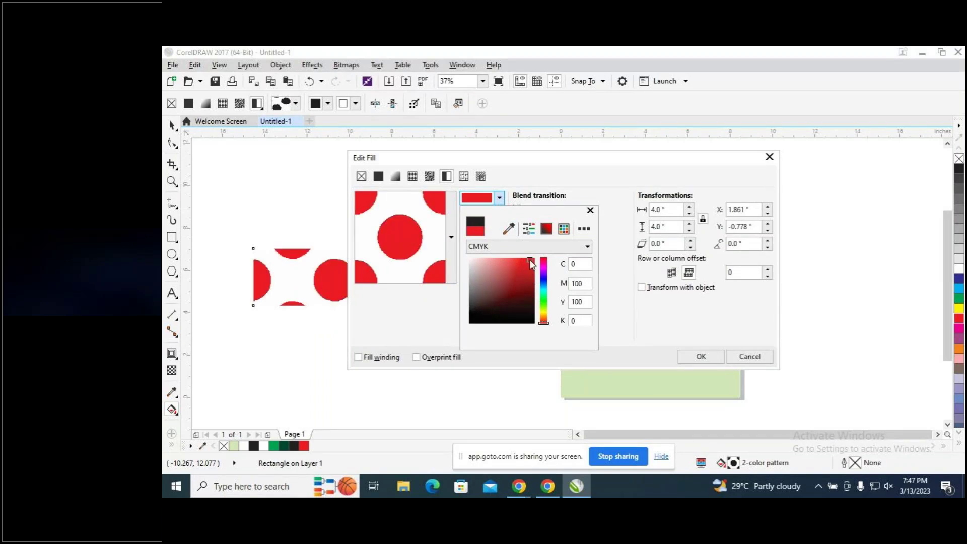
left_click(591, 210)
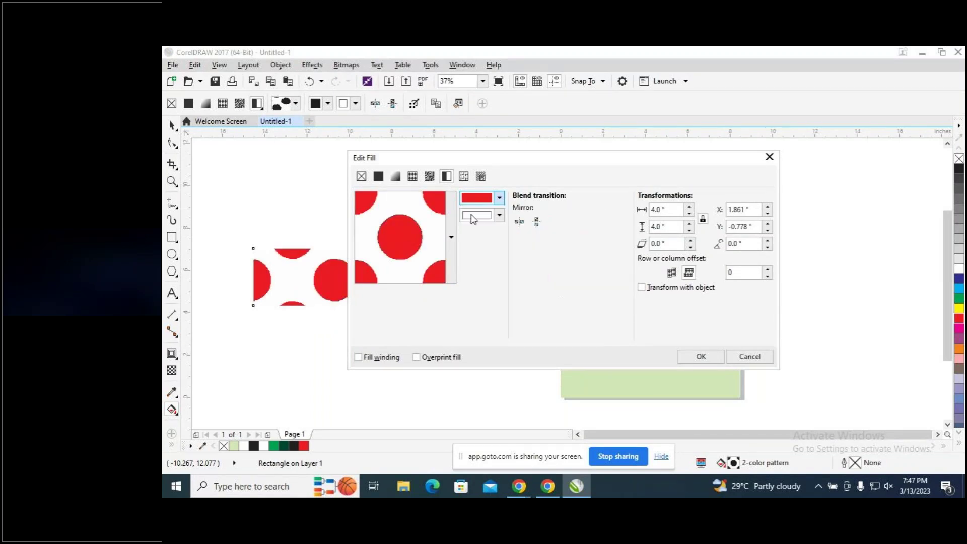
left_click(498, 216)
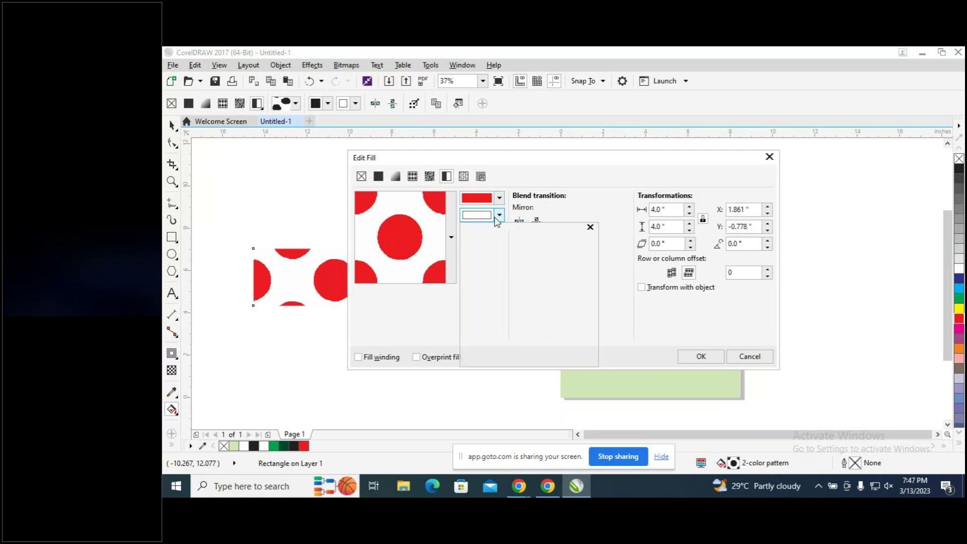
left_click(500, 220)
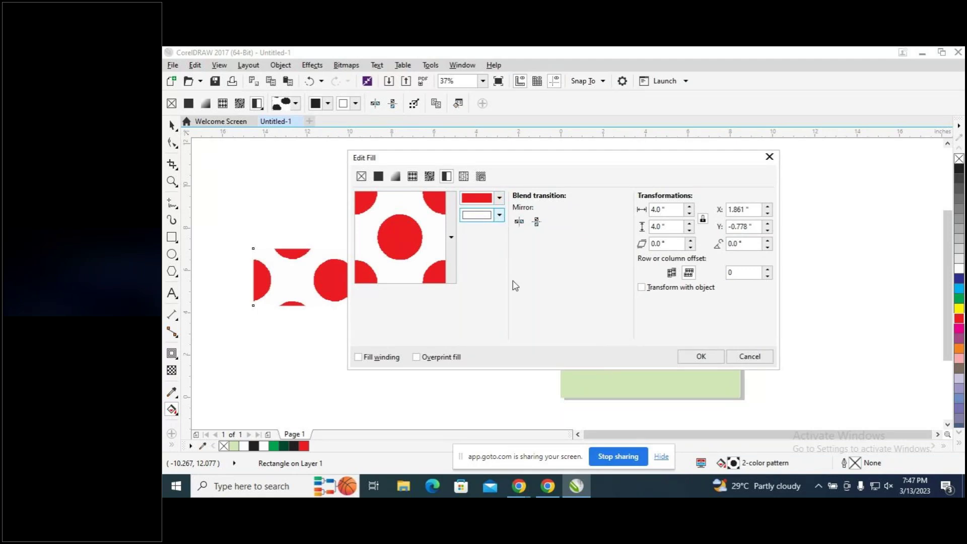
left_click(499, 215)
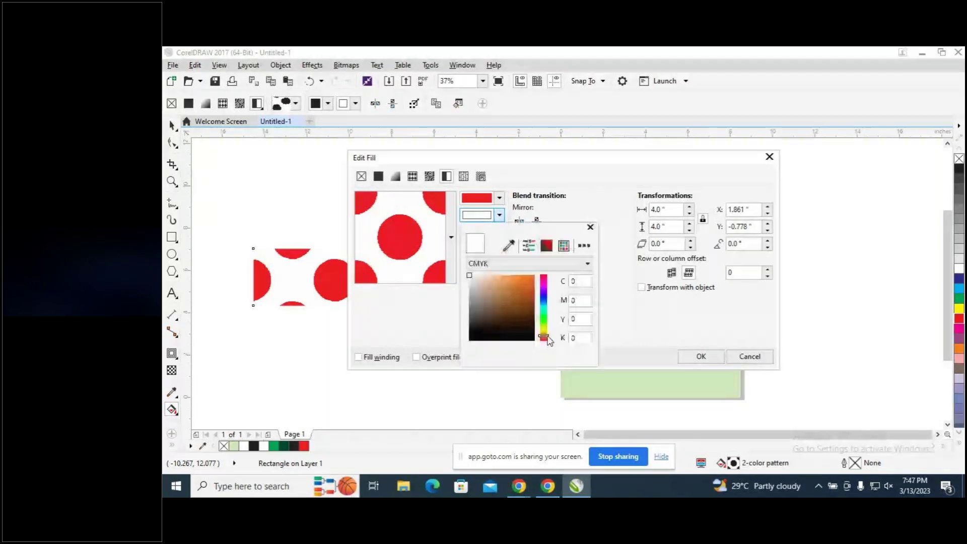
left_click(548, 338)
left_click_drag(519, 302, 529, 303)
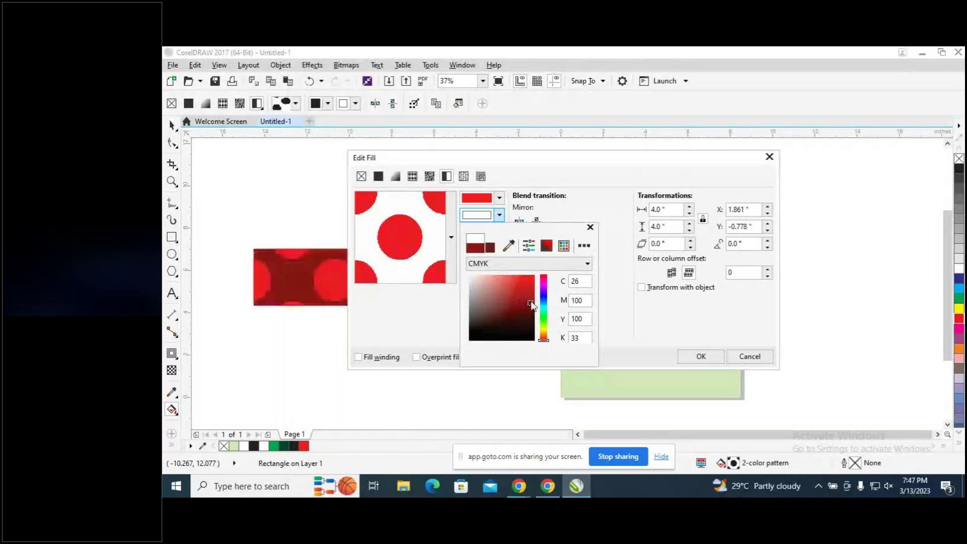
left_click(733, 199)
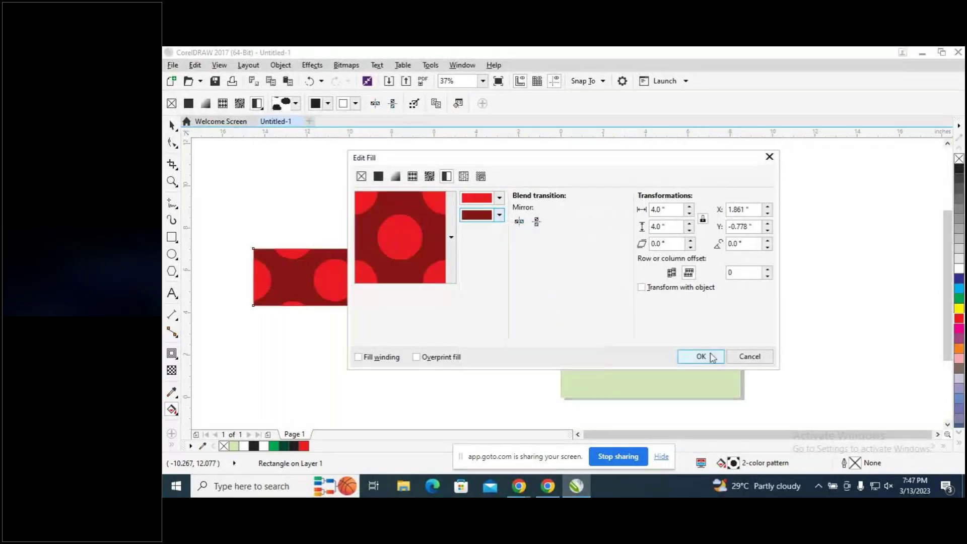
left_click(711, 357)
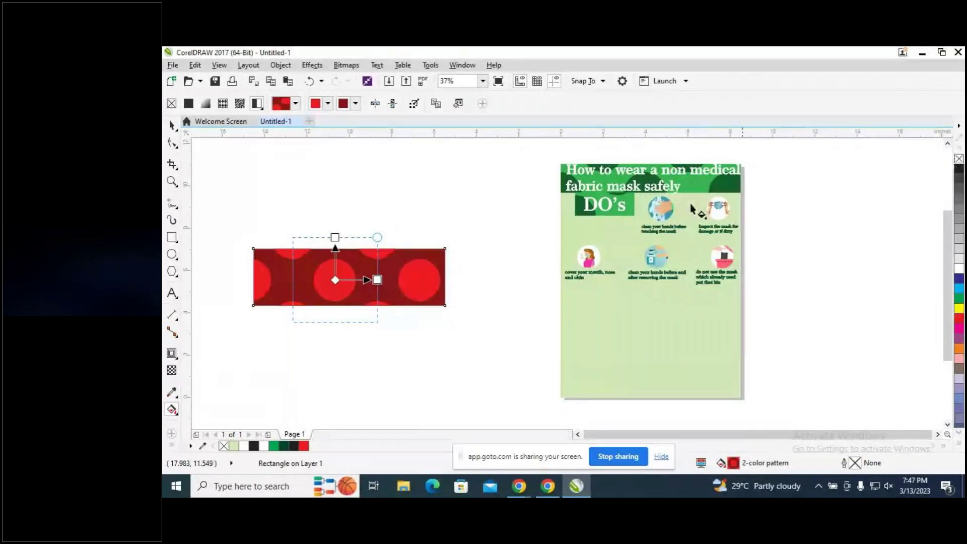
Shrink the red-dotted rectangle to about 6.083 × 1.097 inches and place it under the six captioned tips.
key("space")
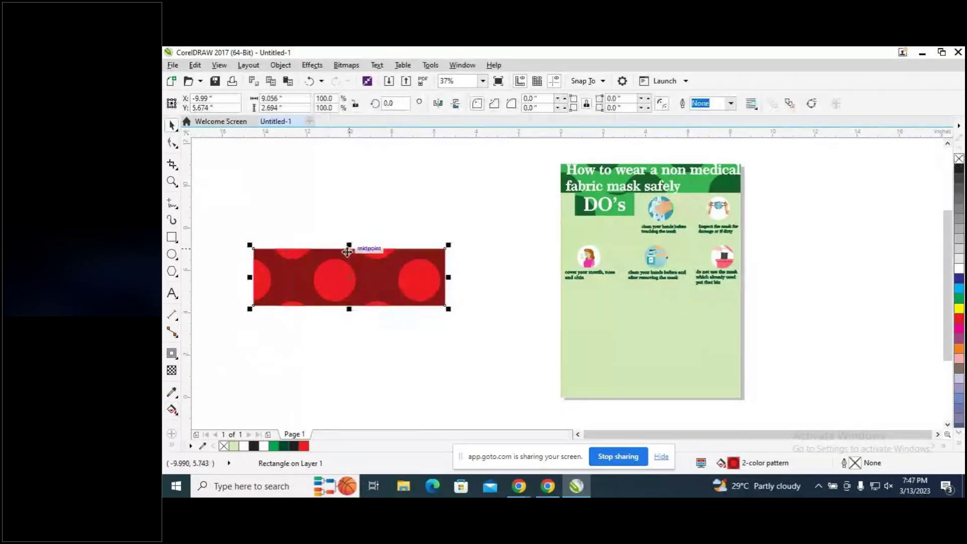
left_click_drag(348, 246, 348, 263)
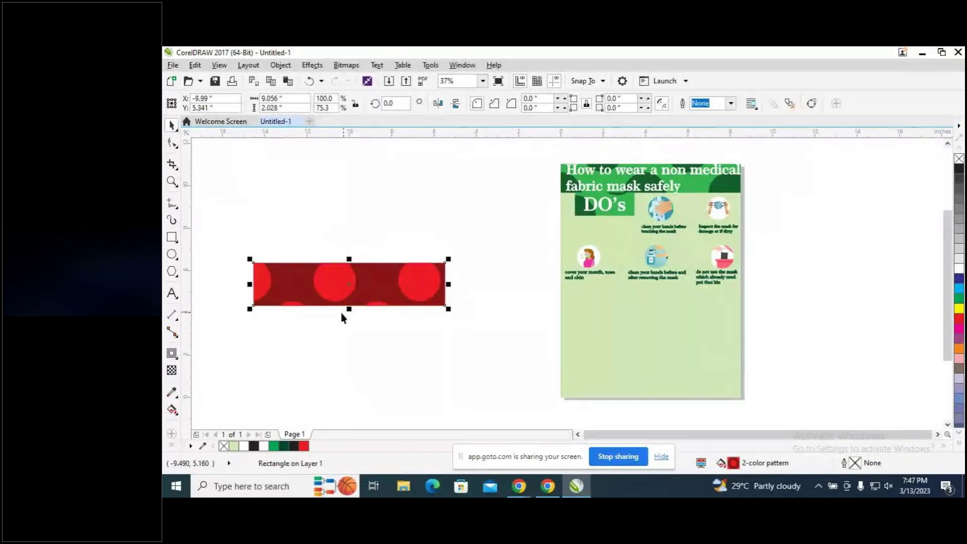
left_click_drag(349, 306, 434, 299)
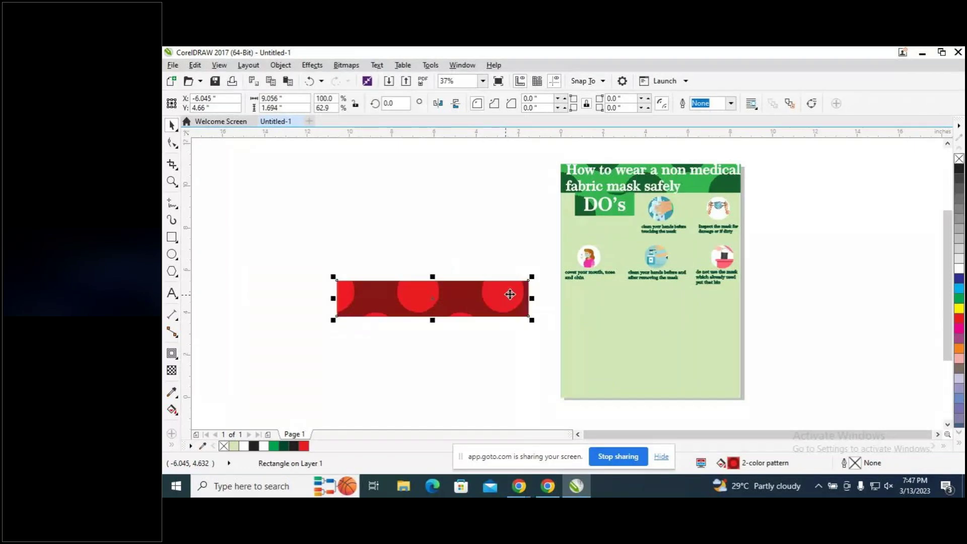
left_click_drag(529, 298, 470, 297)
left_click_drag(411, 300, 629, 305)
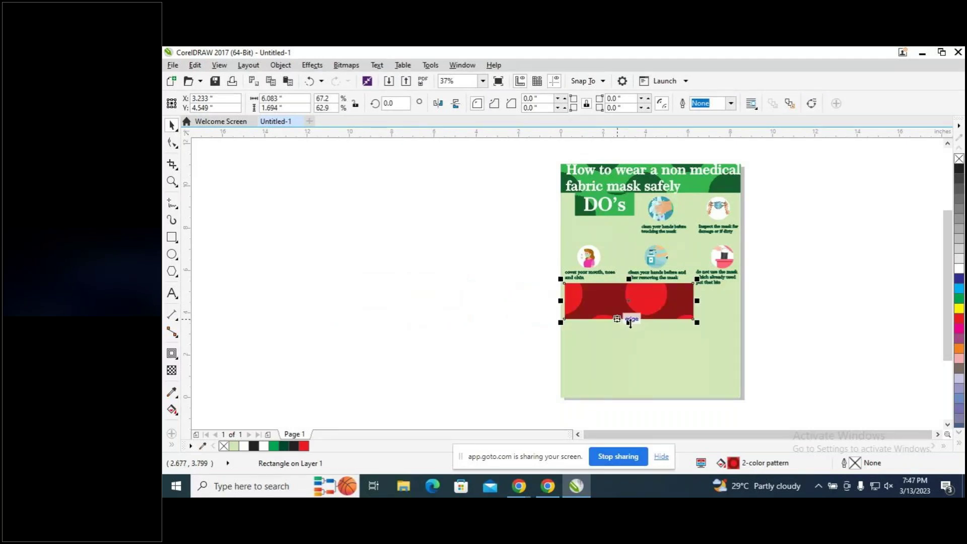
left_click_drag(629, 306, 629, 315)
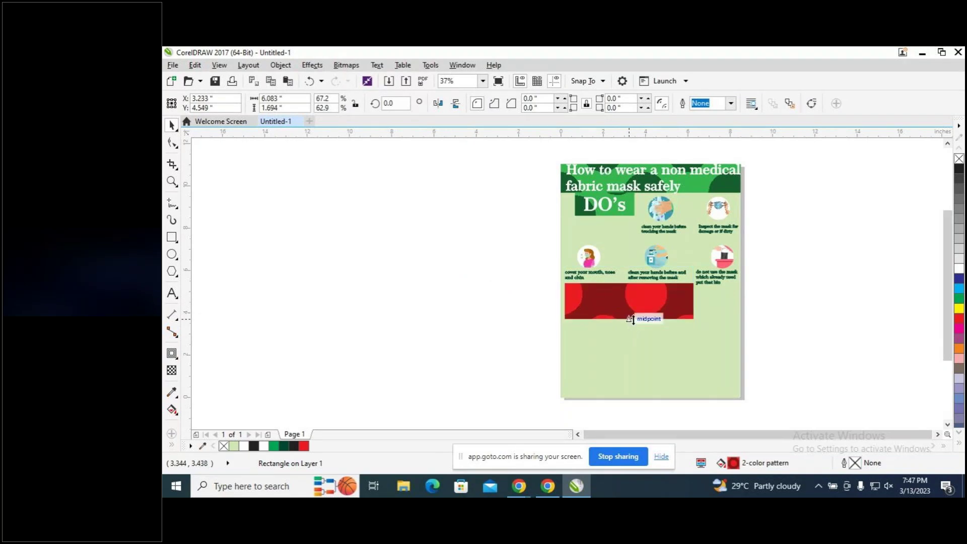
left_click_drag(630, 321, 629, 306)
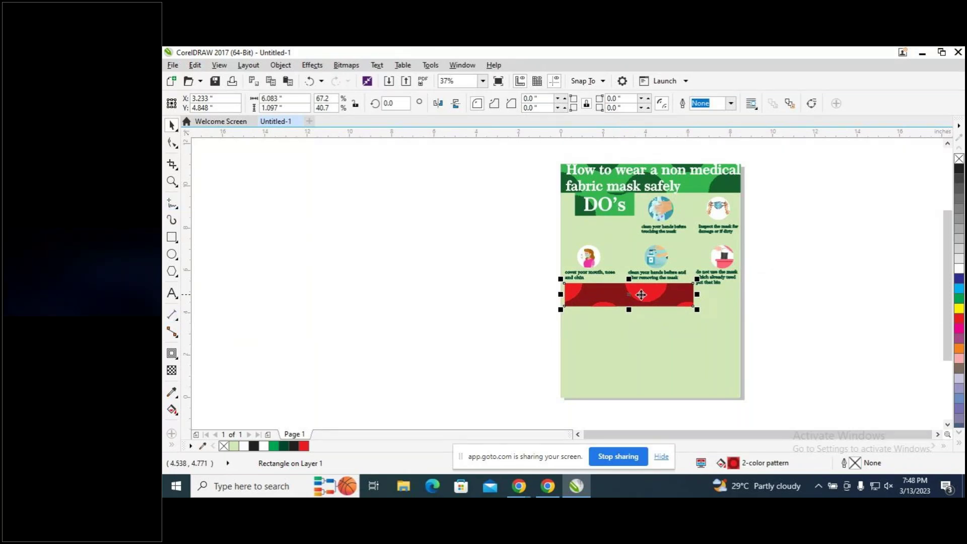
left_click_drag(667, 304, 665, 304)
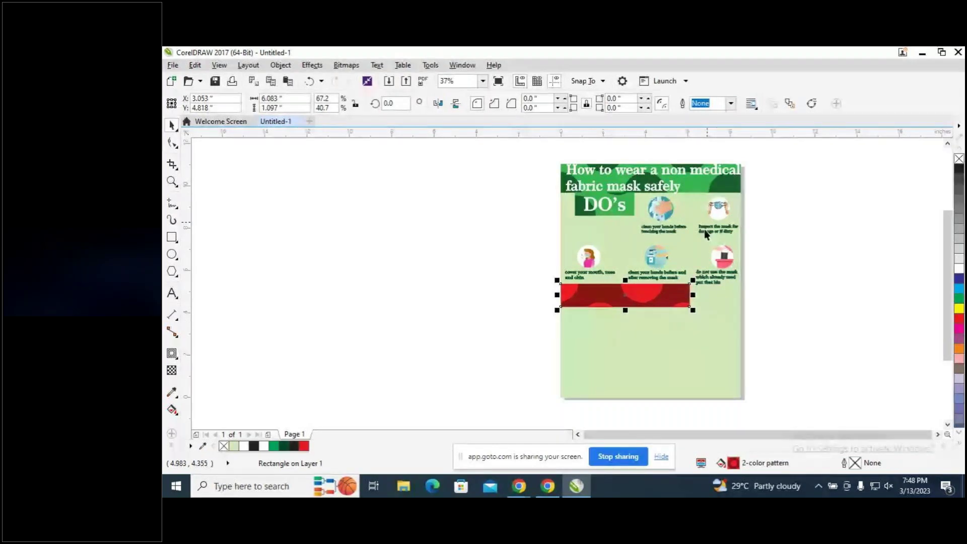
left_click_drag(663, 285, 663, 284)
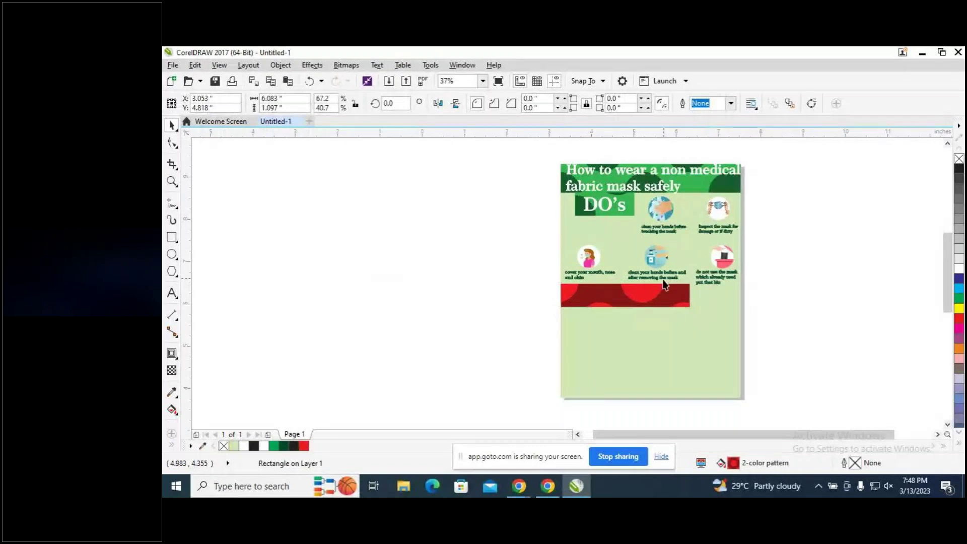
At 75% zoom, resize the banner to about 4.736 × 1.099 inches, slightly taller and narrower.
scroll(664, 285, "up", 2)
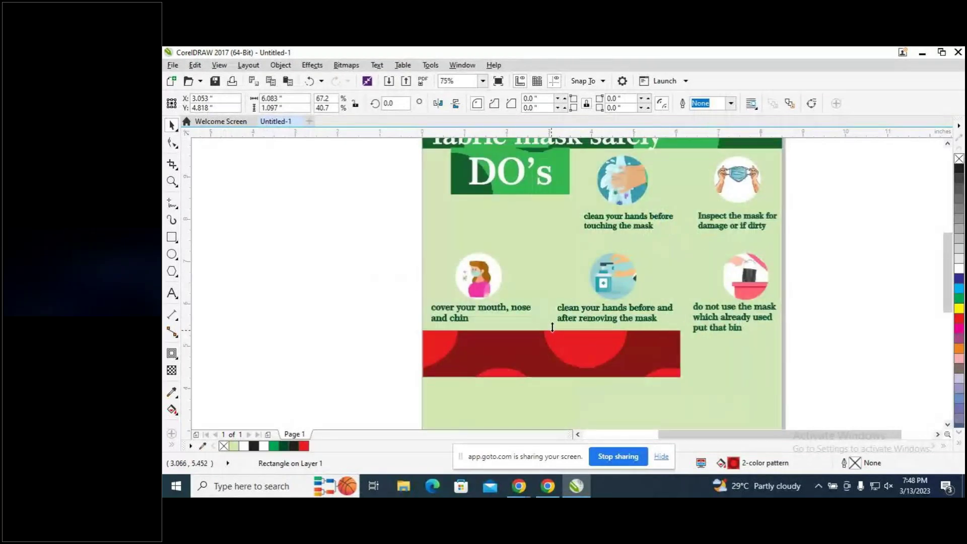
left_click_drag(552, 327, 552, 320)
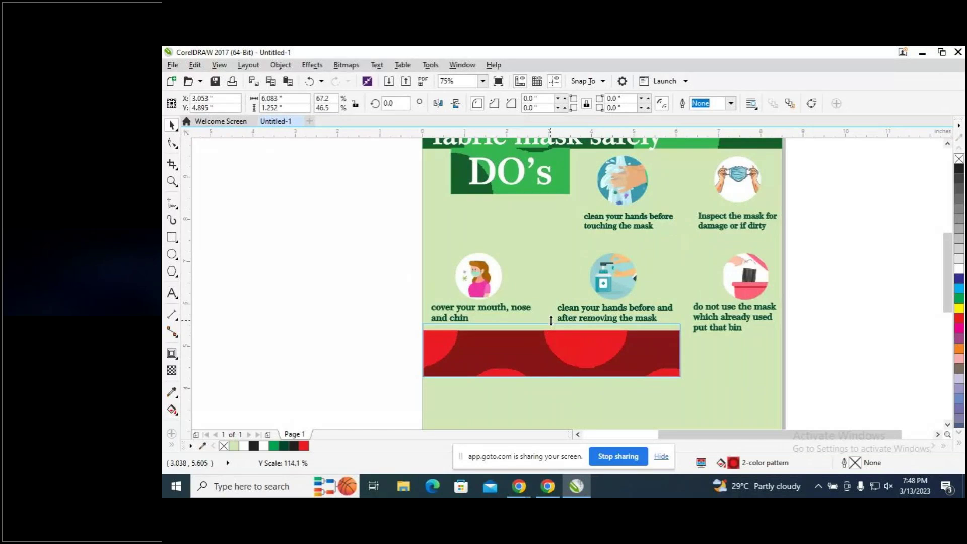
left_click_drag(551, 320, 559, 332)
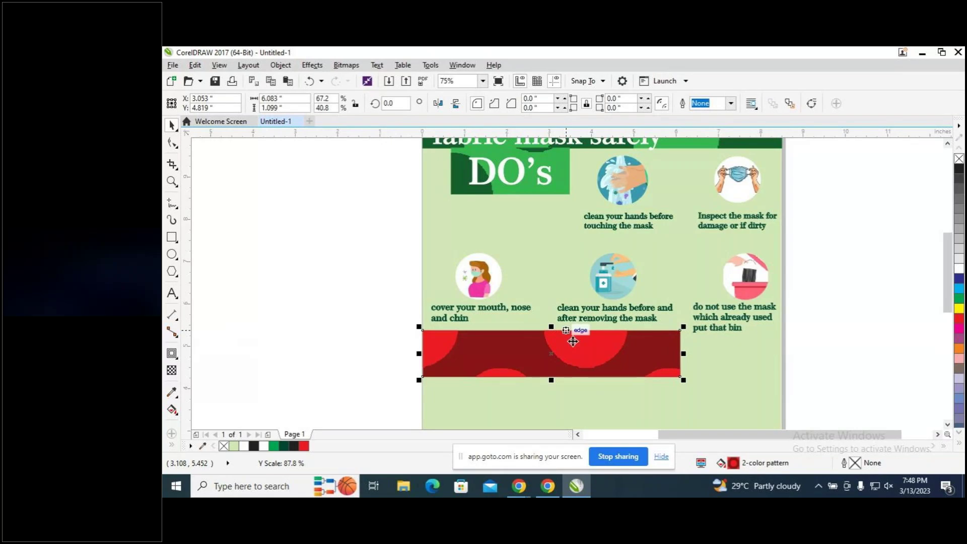
left_click_drag(684, 354, 625, 355)
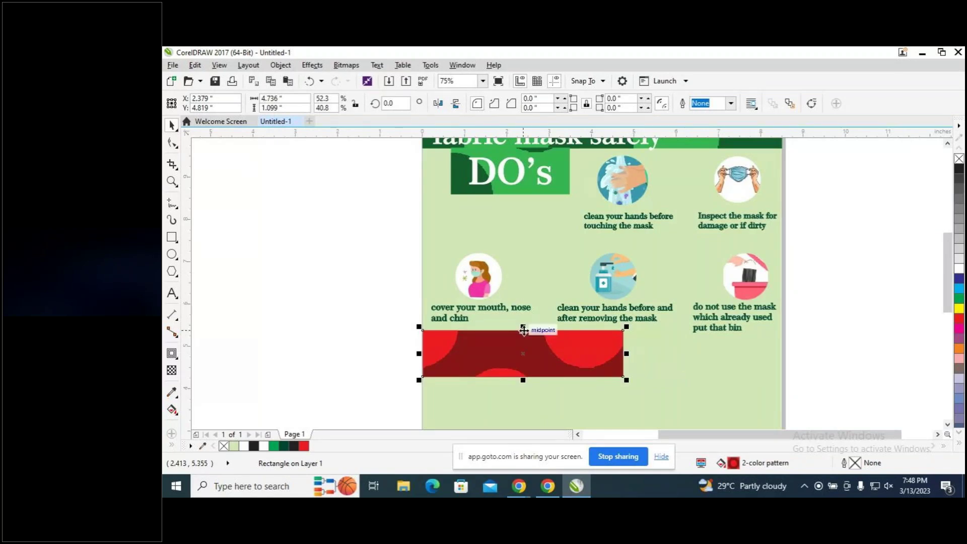
Add a 'Don'ts' text in Century751 SeBd BT beside the poster, with white fill and outline.
key("F8")
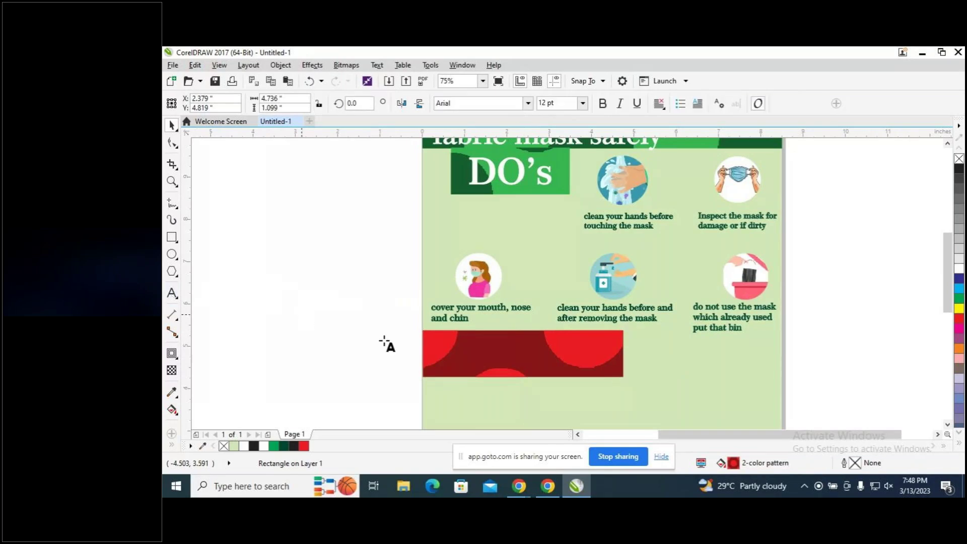
type("d")
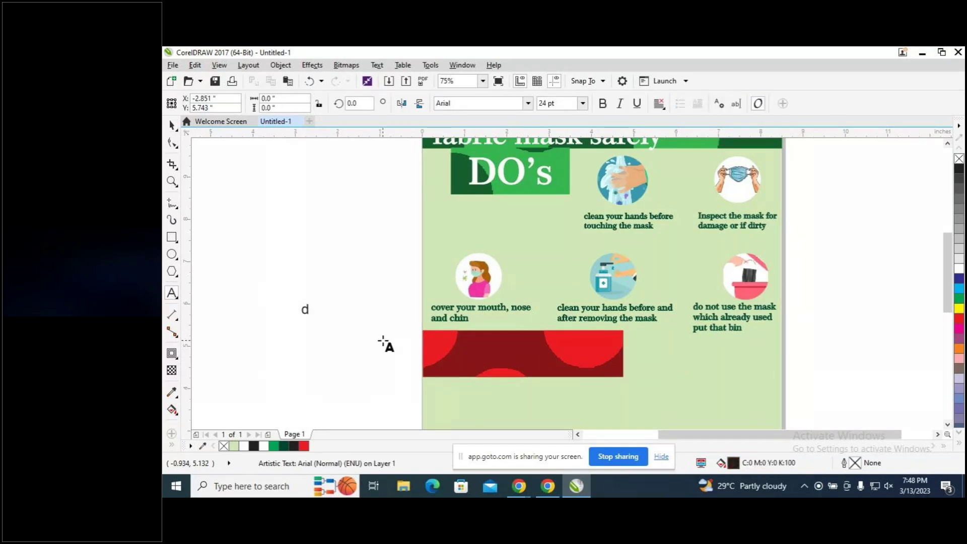
key("ctrl+a")
key("BackSpace")
type("Don'")
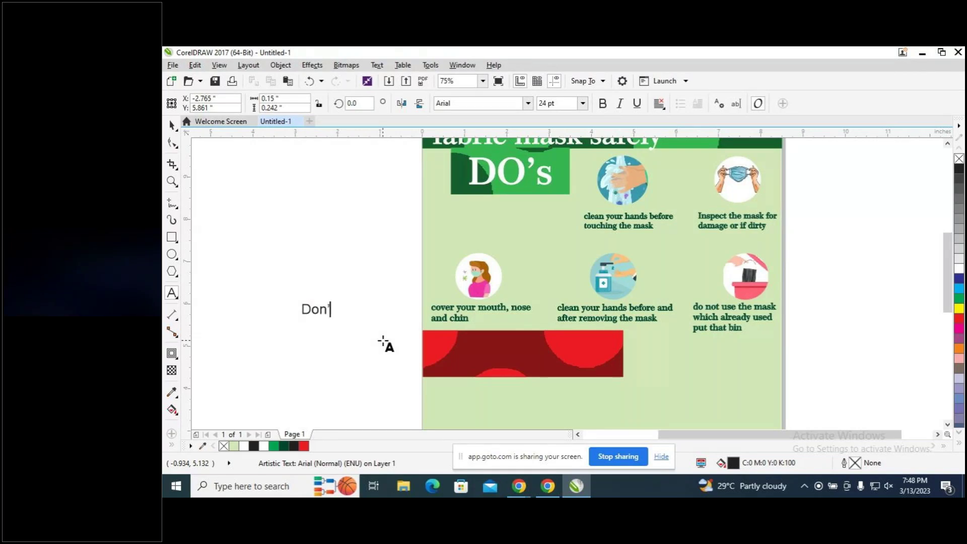
type("ts")
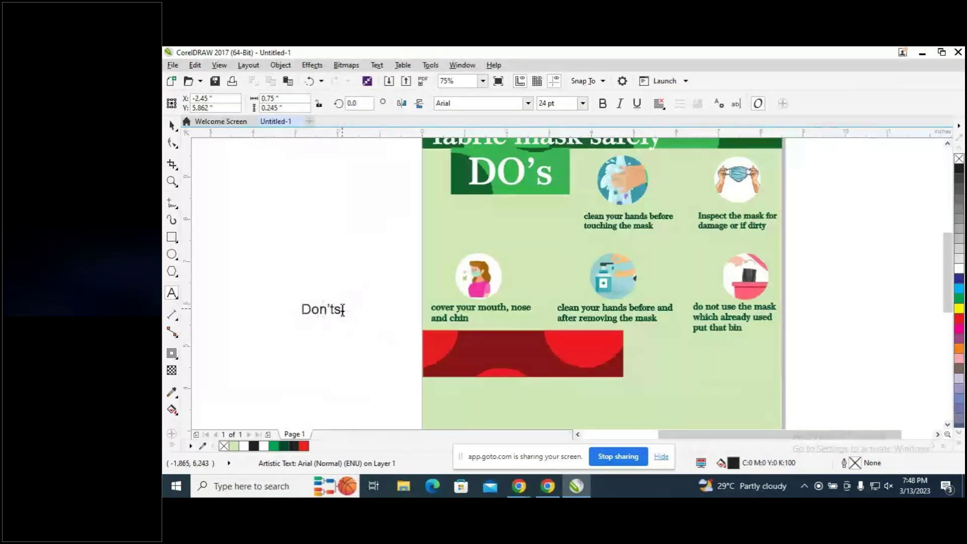
left_click_drag(343, 309, 301, 309)
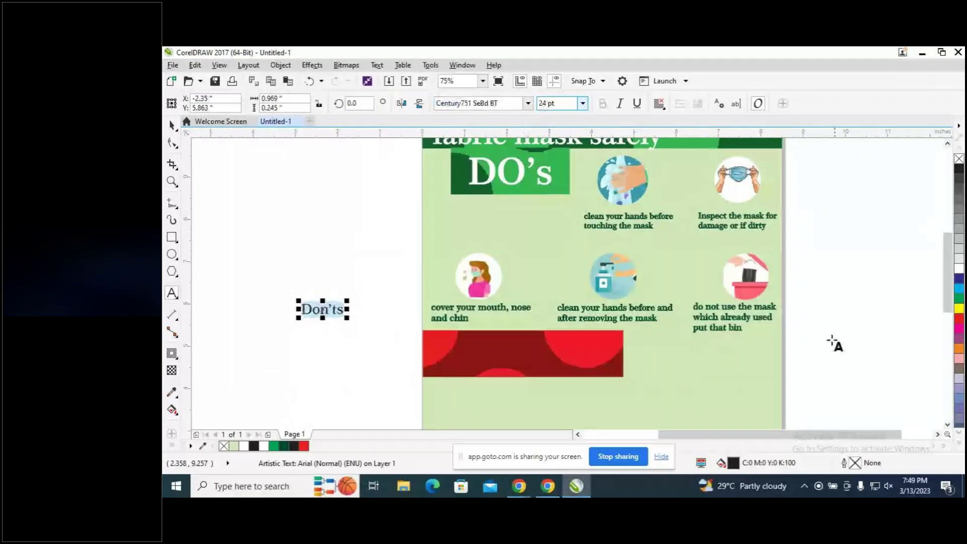
left_click(958, 270)
right_click(958, 271)
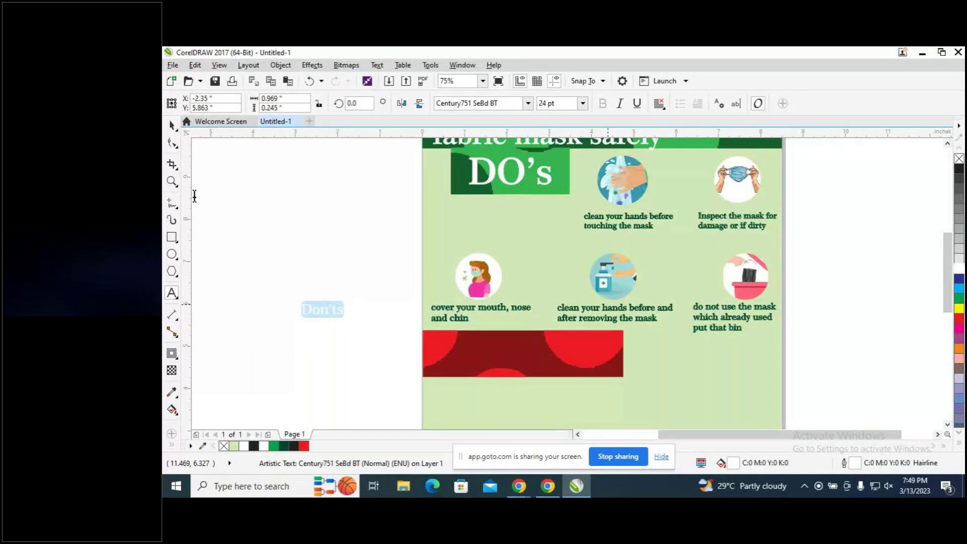
Enlarge the Don'ts heading to about 66.3 pt and place it on the red banner.
left_click(347, 316)
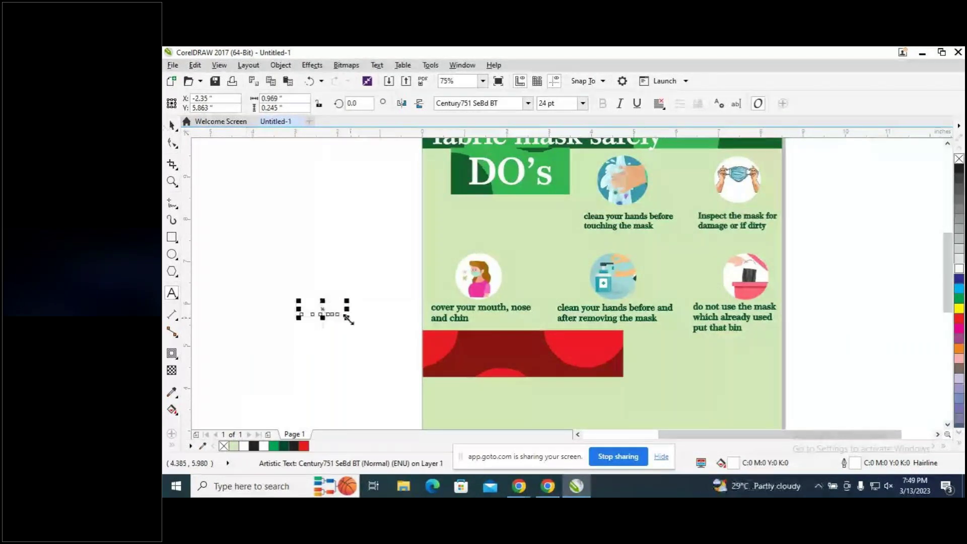
left_click_drag(347, 319, 380, 348)
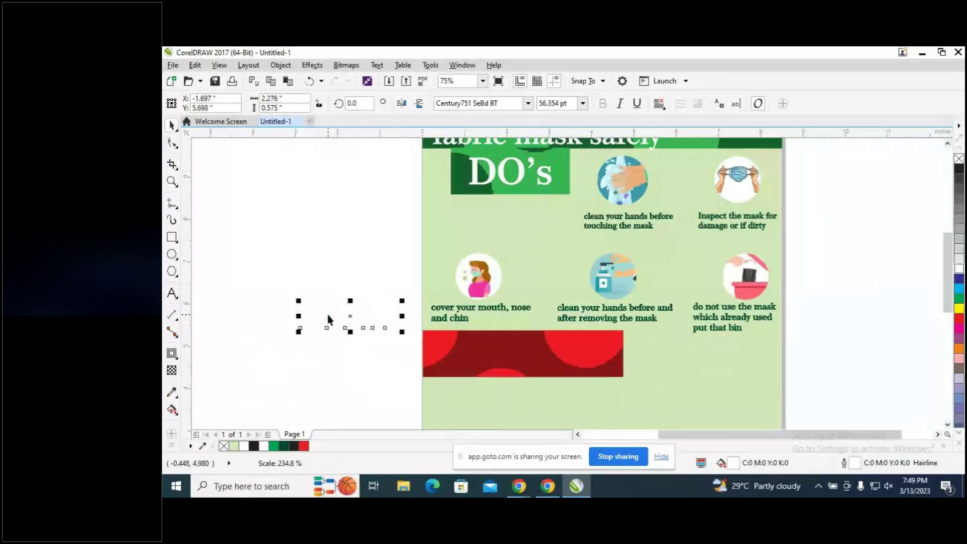
left_click_drag(328, 319, 484, 355)
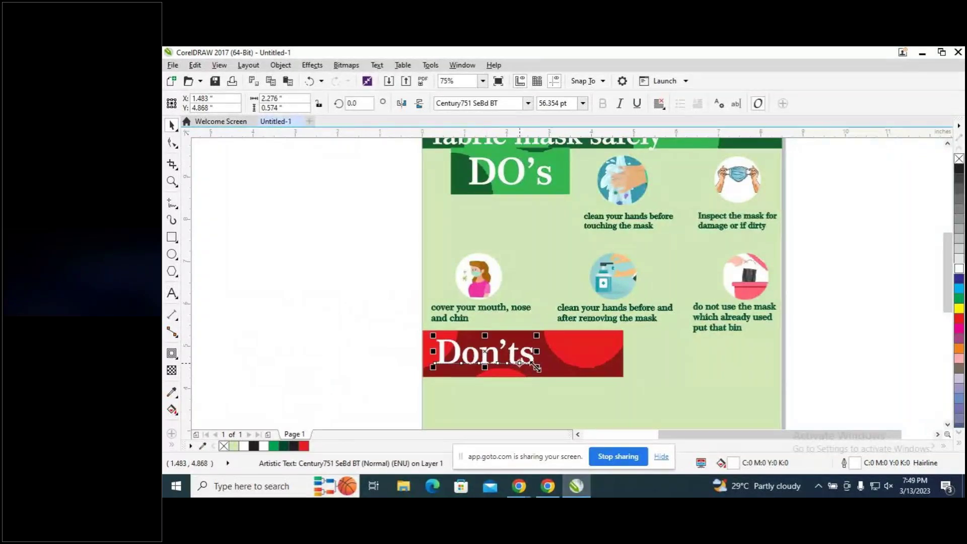
key("shift+Page_Down")
left_click_drag(554, 375, 579, 371)
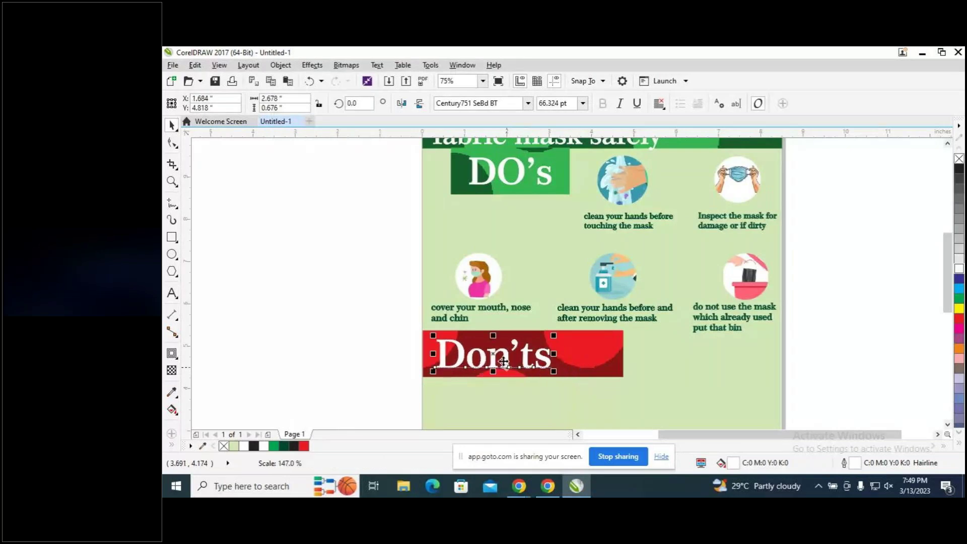
left_click_drag(496, 356, 513, 357)
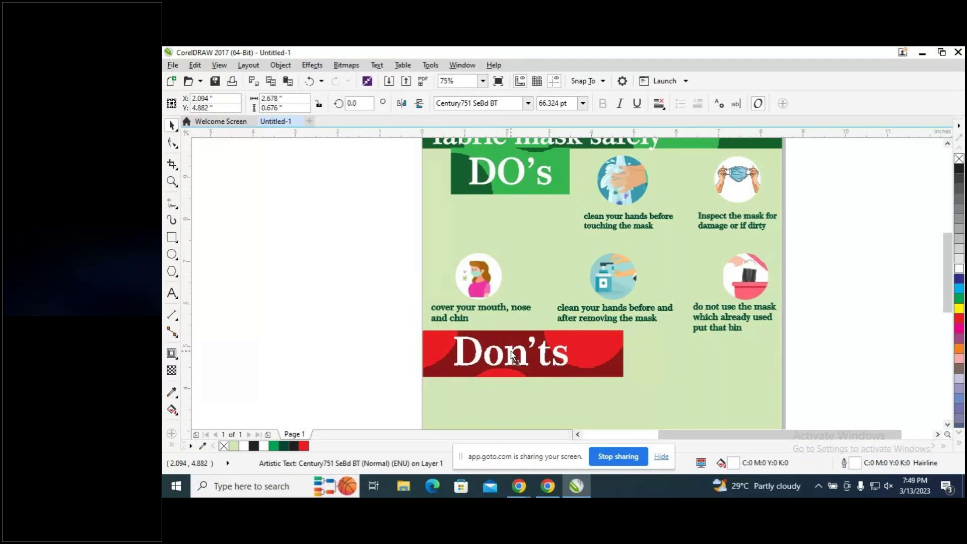
Lower the red banner's top edge to shorten it.
left_click(542, 337)
left_click_drag(526, 327, 524, 338)
left_click(518, 354)
left_click(514, 352)
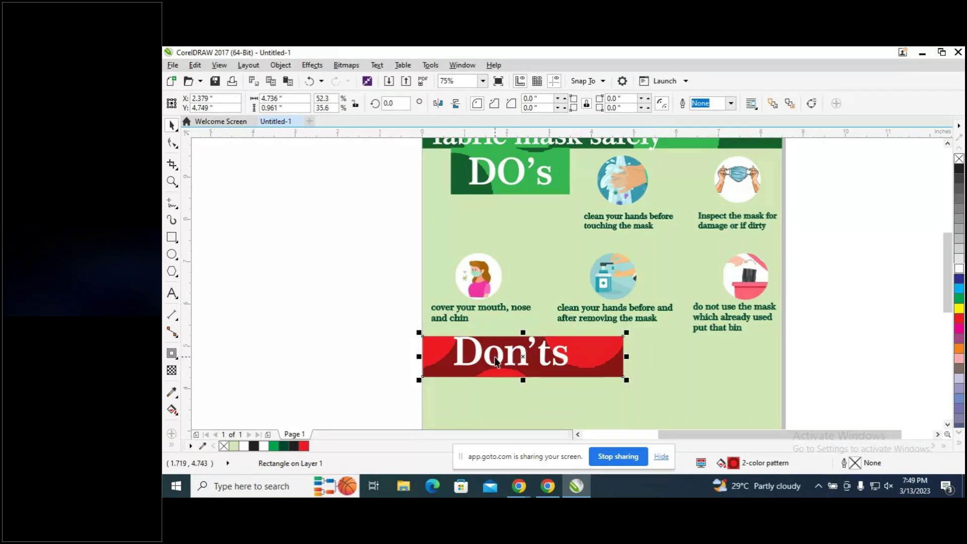
Nudge the Don'ts heading down two steps on the banner.
left_click(569, 356)
key("Tab")
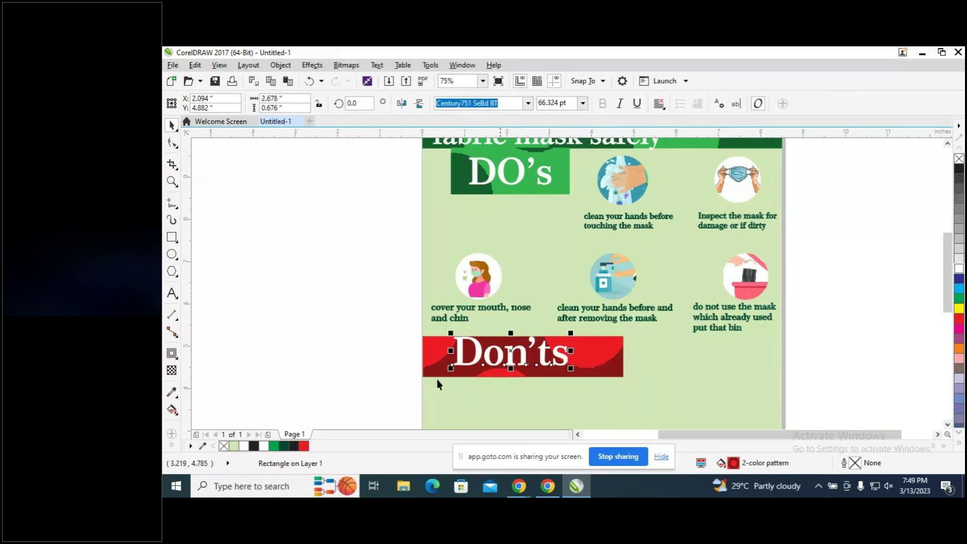
key("Down")
key("Down")
key("Down")
key("Down")
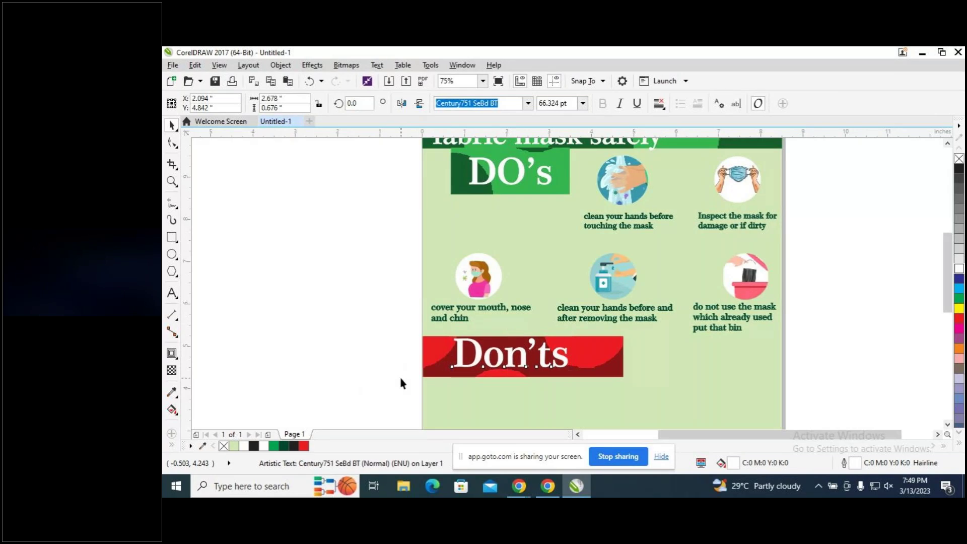
key("Down")
key("Down")
key("Down")
key("Down")
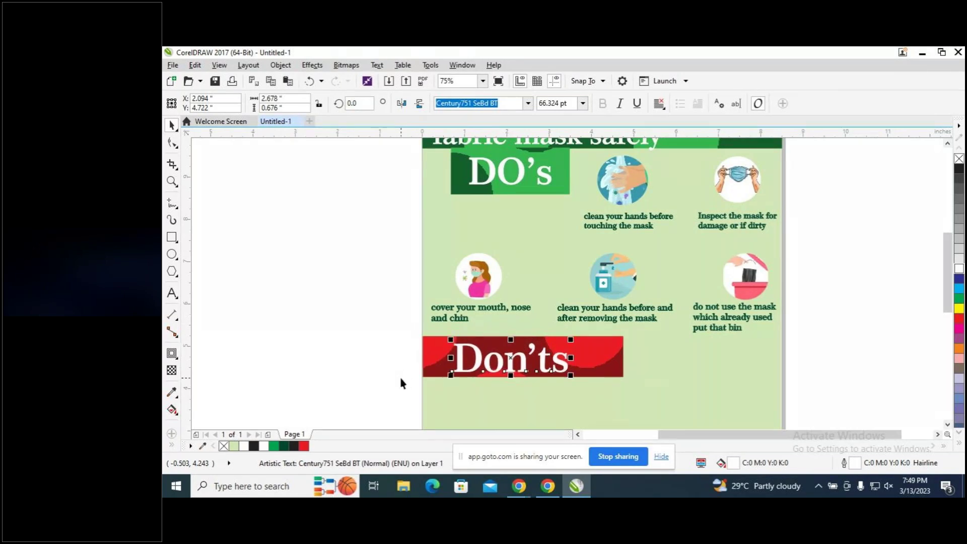
key("Escape")
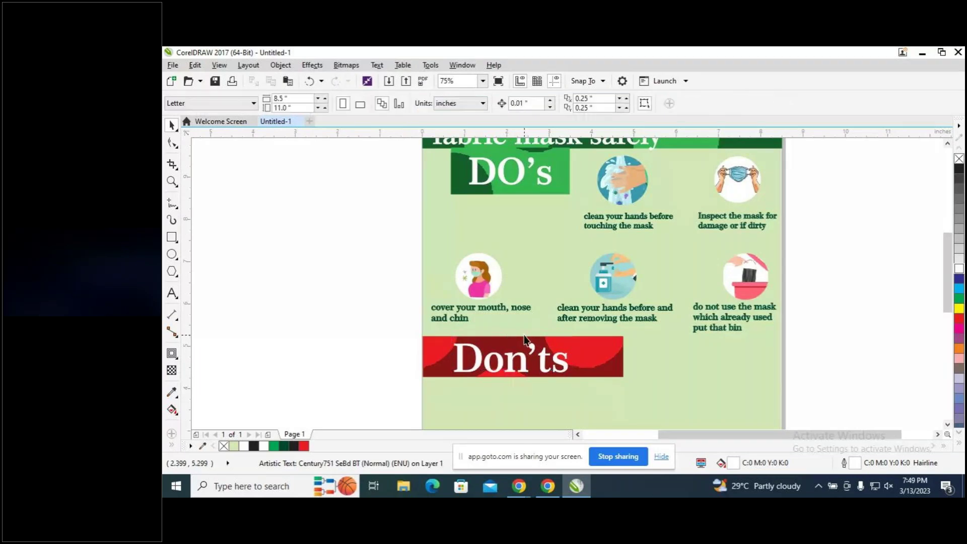
Trim the banner further to about 4.361 × 0.808 inches and lower the heading slightly.
left_click(511, 341)
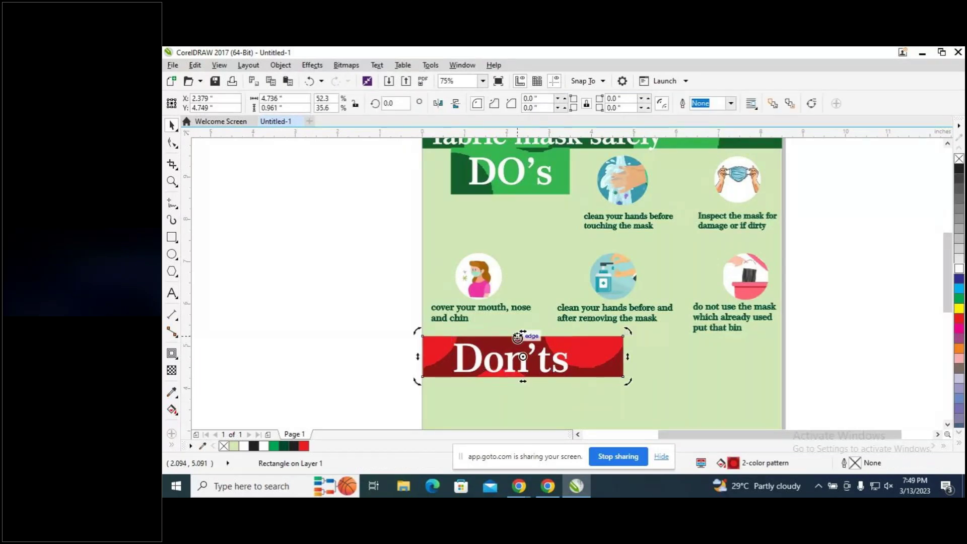
left_click_drag(524, 333, 523, 340)
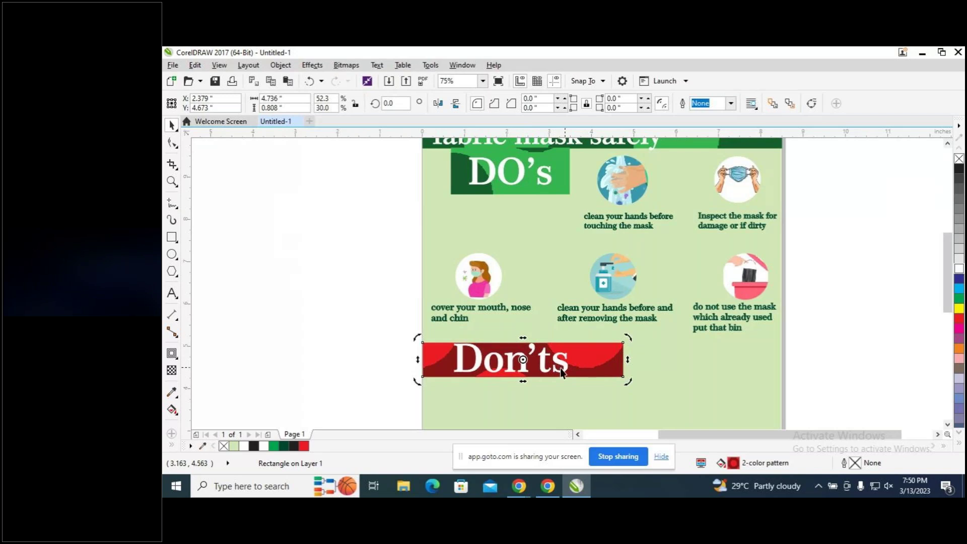
left_click(367, 357)
left_click(506, 358)
left_click_drag(505, 361, 504, 363)
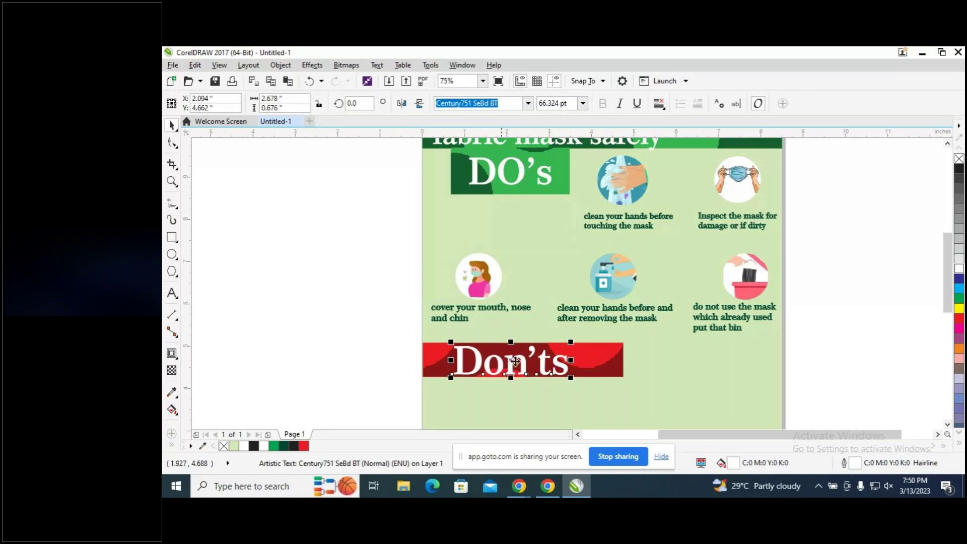
left_click(427, 369)
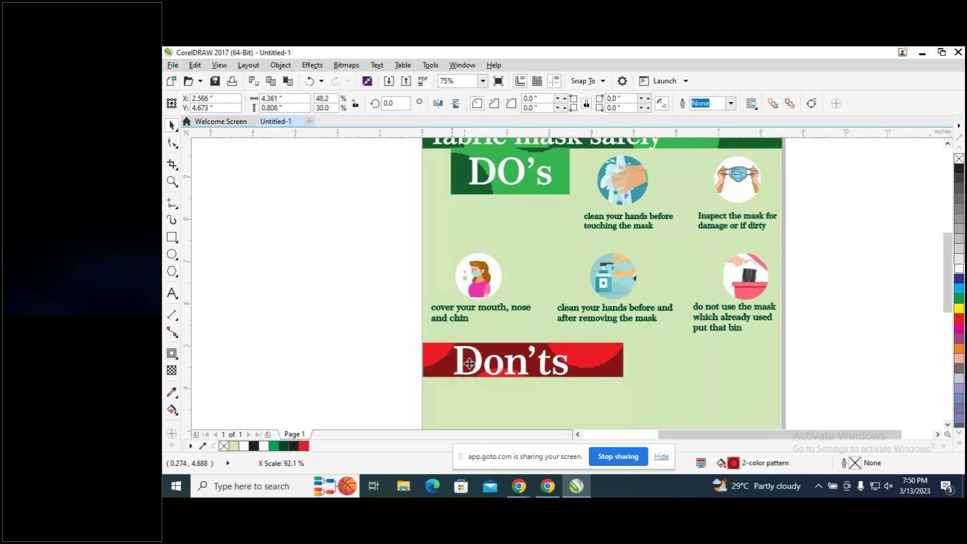
Narrow the red banner from both sides to about 3.603 × 0.808 inches.
left_click_drag(469, 363, 469, 362)
left_click_drag(626, 359, 578, 359)
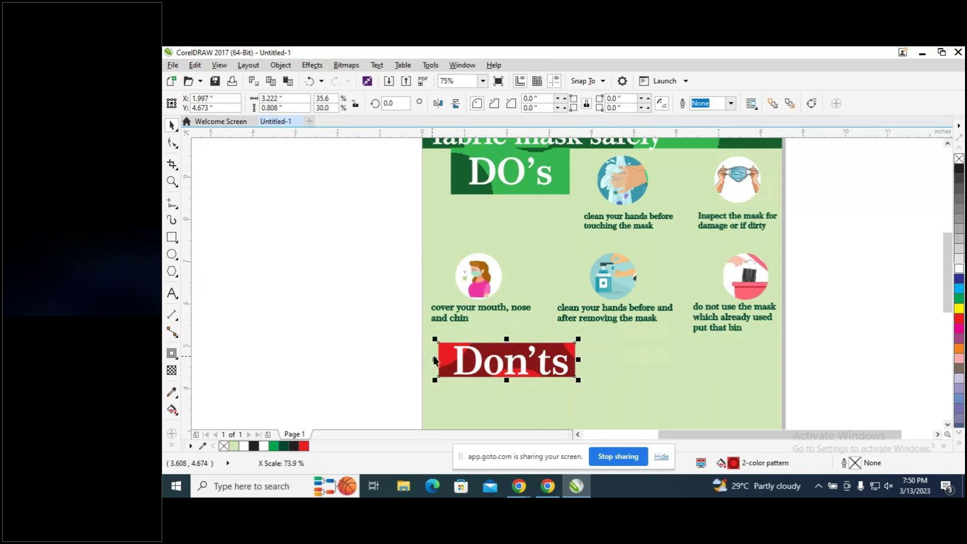
mouse_move(435, 359)
left_mouse_down()
mouse_move(448, 360)
mouse_move(419, 360)
left_mouse_up()
left_click(499, 361)
left_click(535, 362)
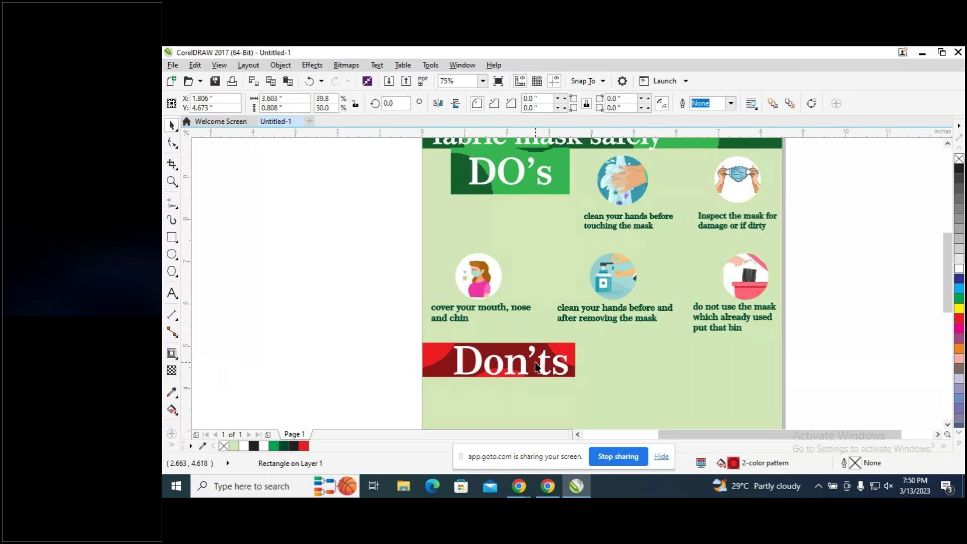
key("Escape")
Snap the Don'ts heading to the centre of the narrowed banner.
left_click(449, 370)
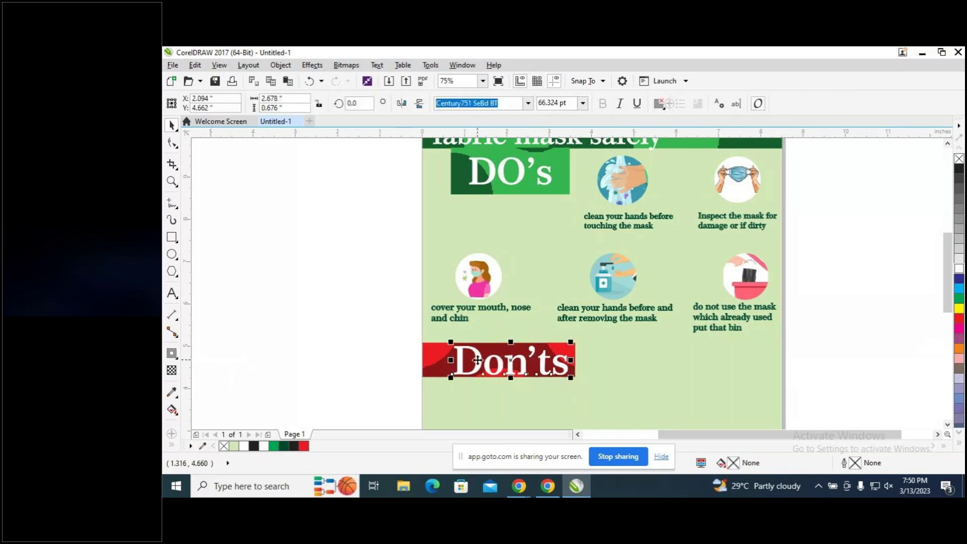
left_click(502, 363)
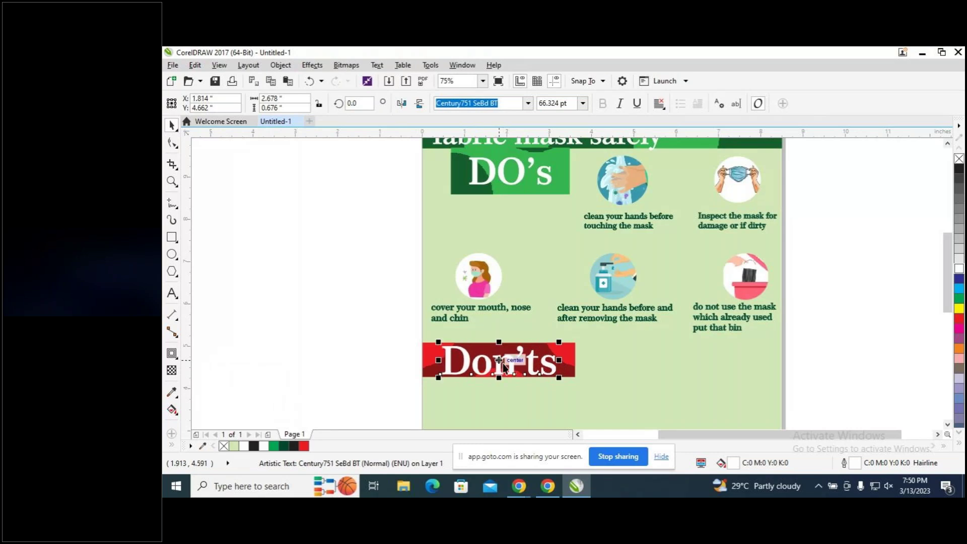
left_click_drag(502, 364, 503, 364)
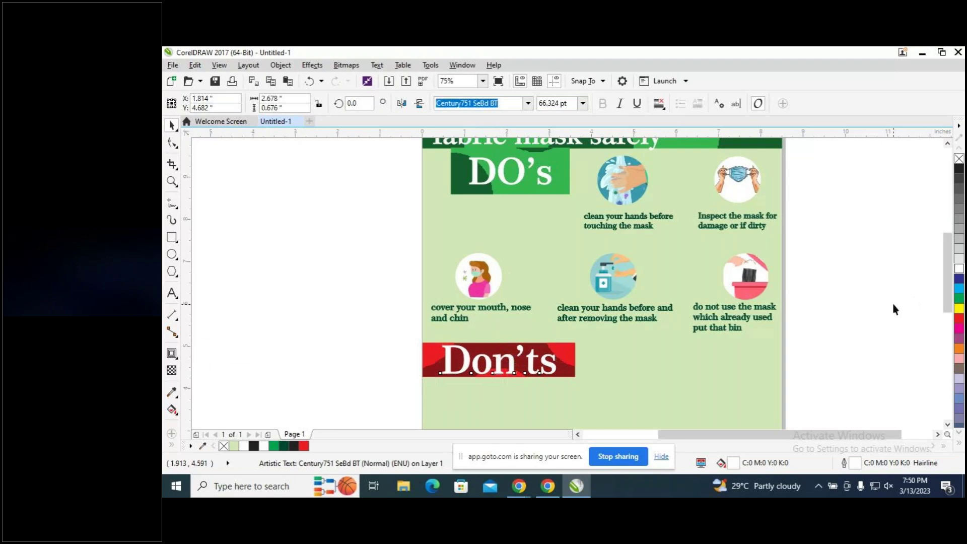
left_click(798, 342)
scroll(947, 309, "down", 2)
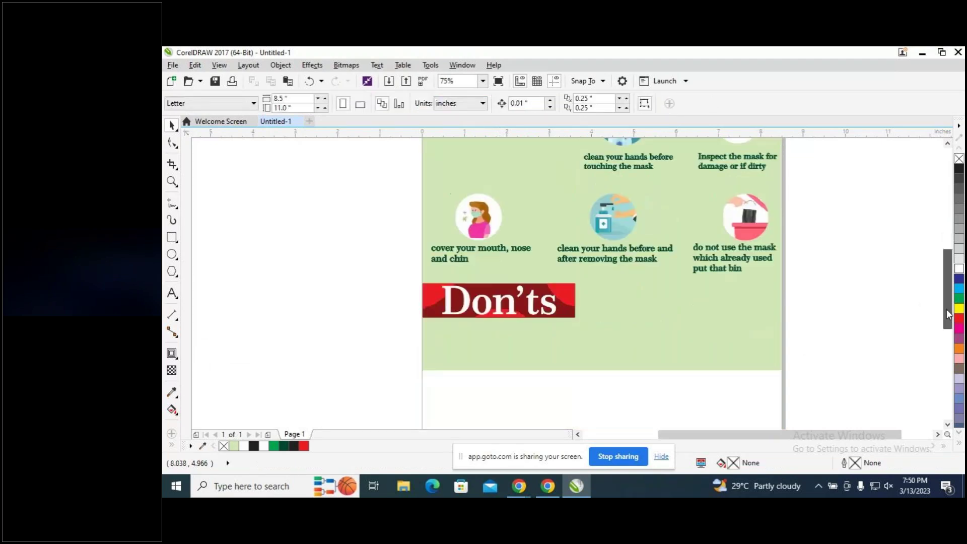
Zoom out to 37% to show the whole poster page, then bring the GoTo meeting window forward.
scroll(834, 302, "down", 1)
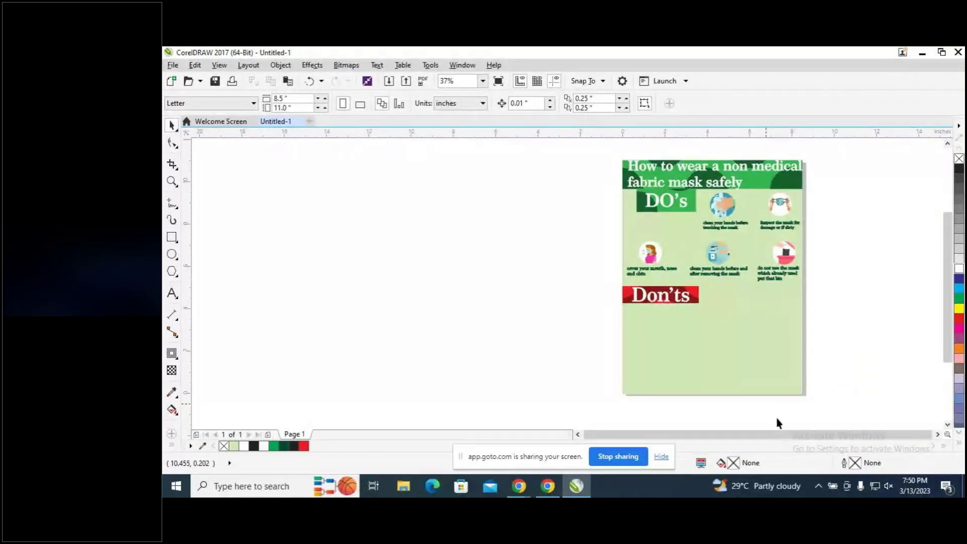
scroll(588, 289, "right", 3)
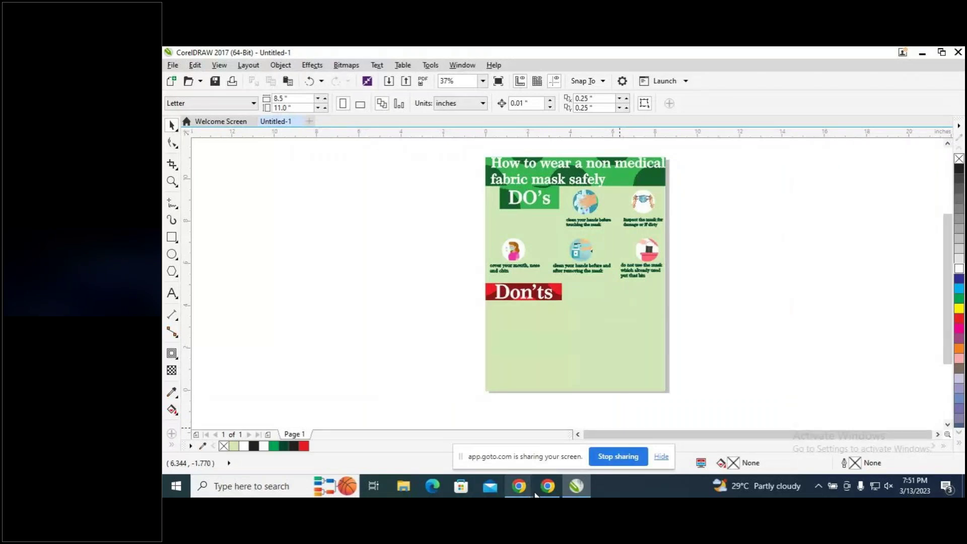
mouse_move(527, 493)
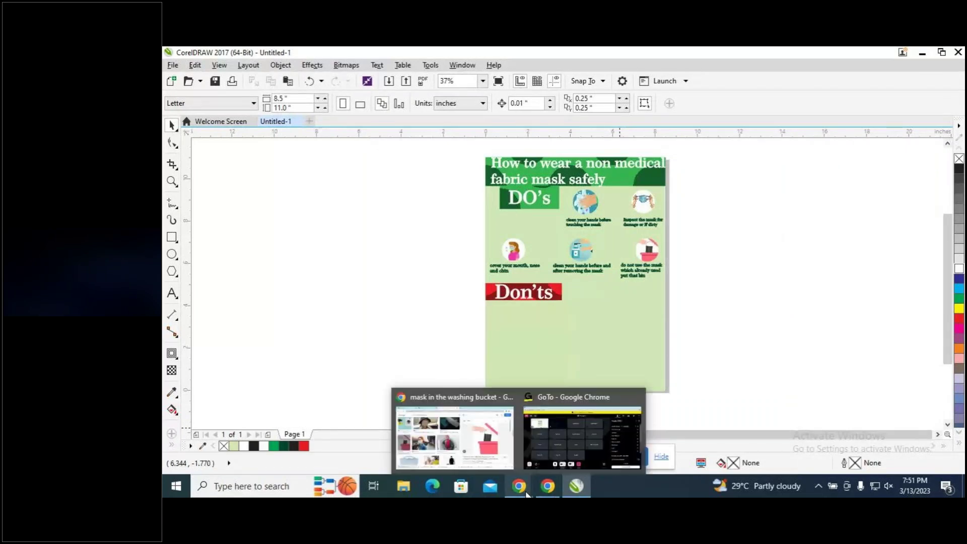
left_click(552, 467)
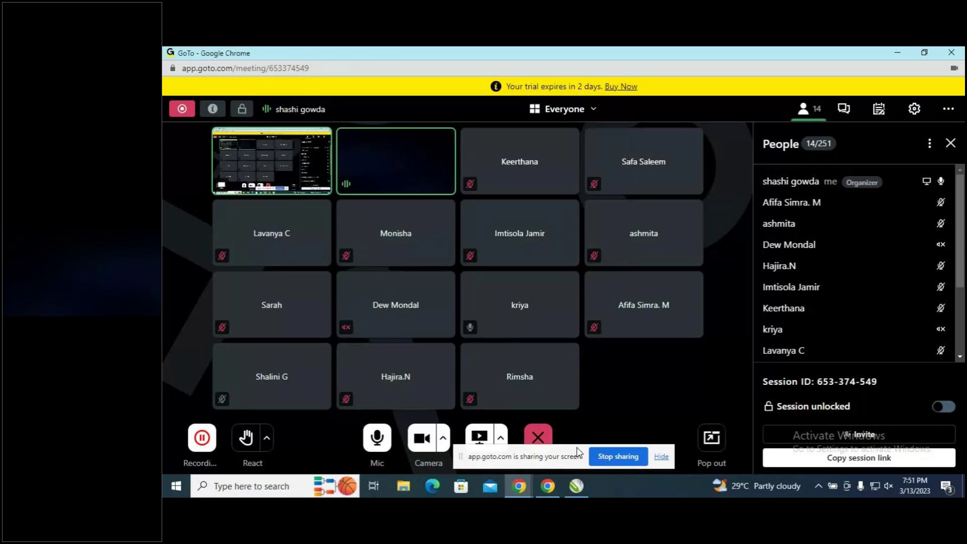
Mute the microphone in GoTo Meeting, unmute it later, then head back to CorelDRAW.
left_click(381, 442)
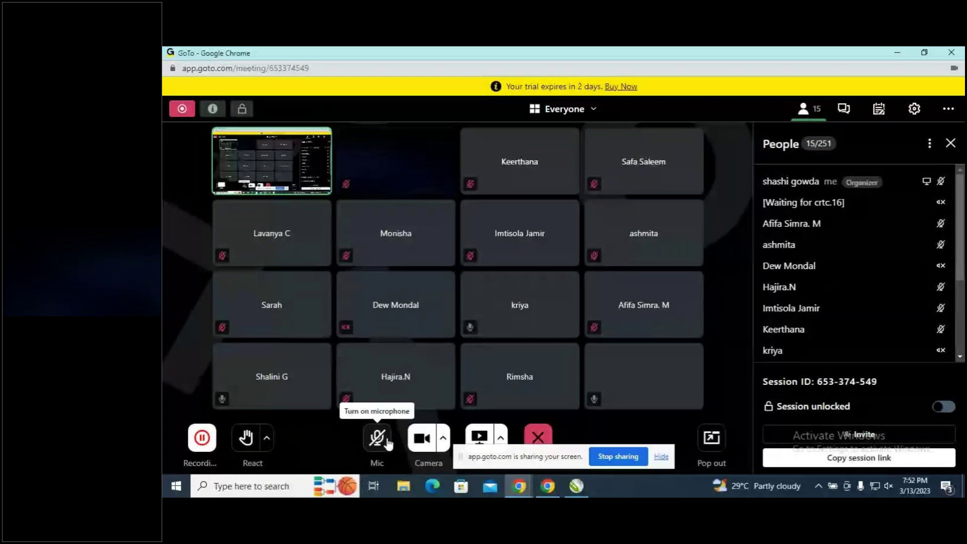
scroll(881, 303, "down", 5)
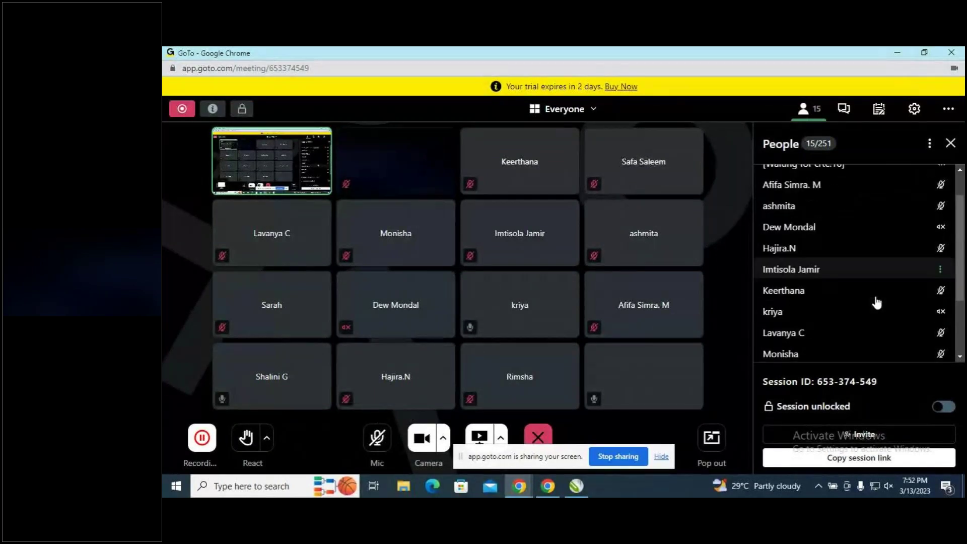
scroll(875, 302, "down", 1)
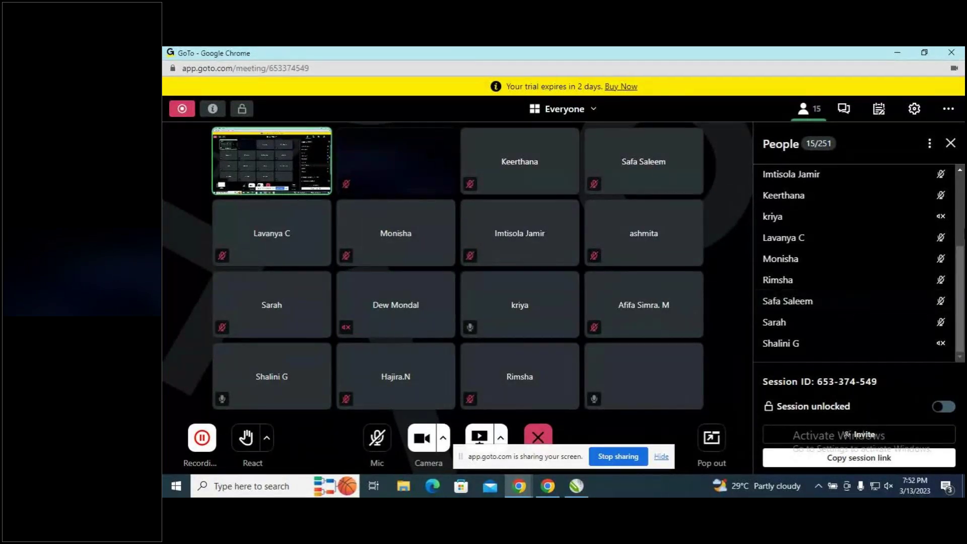
scroll(824, 335, "up", 3)
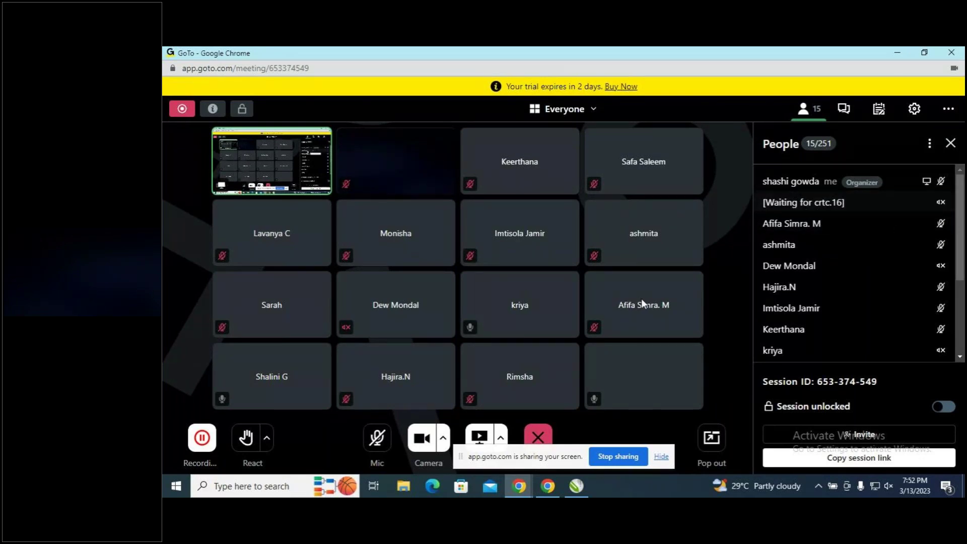
left_click(376, 442)
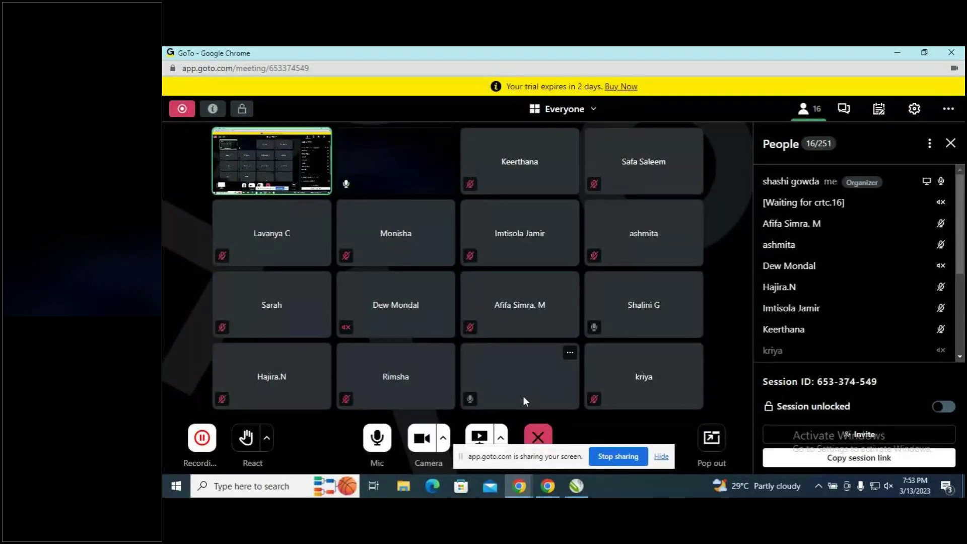
mouse_move(523, 487)
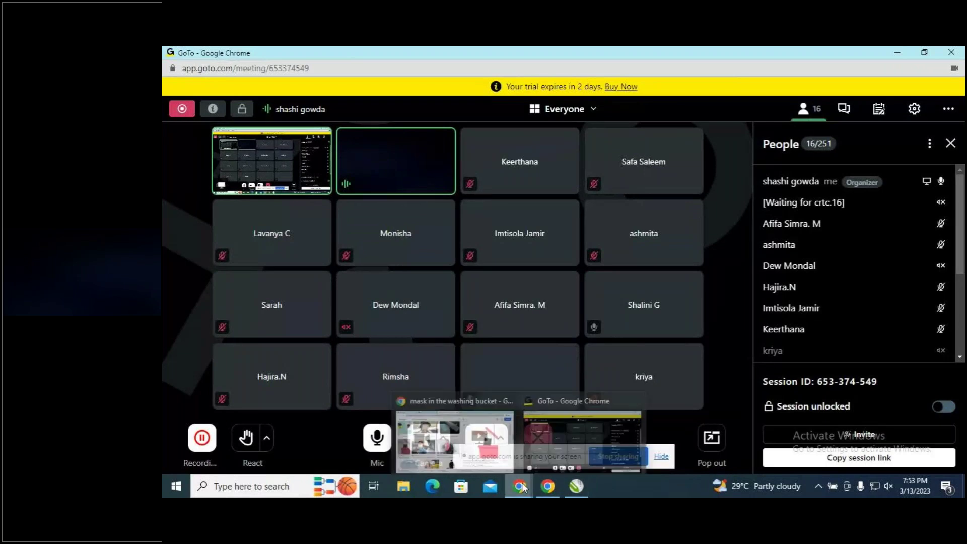
left_click(569, 487)
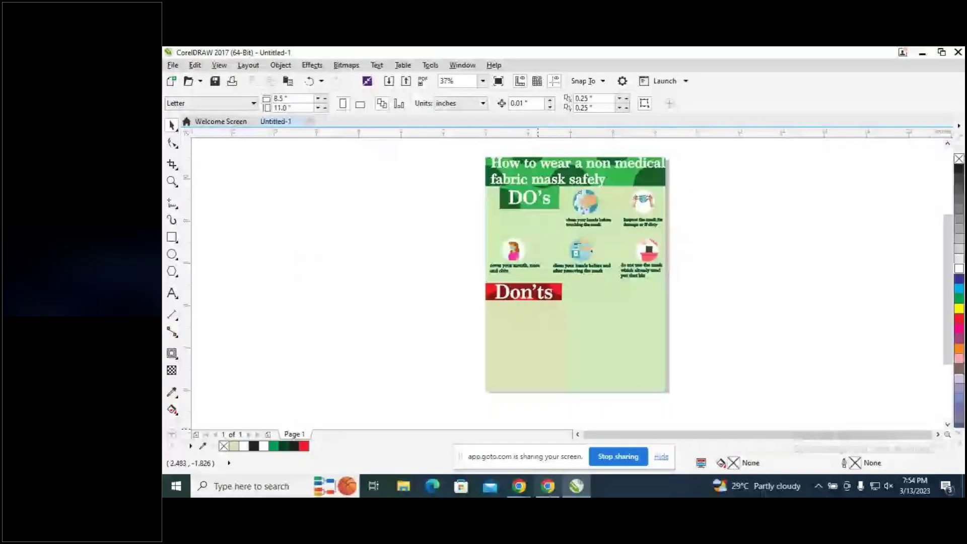
Bring the Untitled-1 mask-safety poster document back into view.
left_click(582, 427)
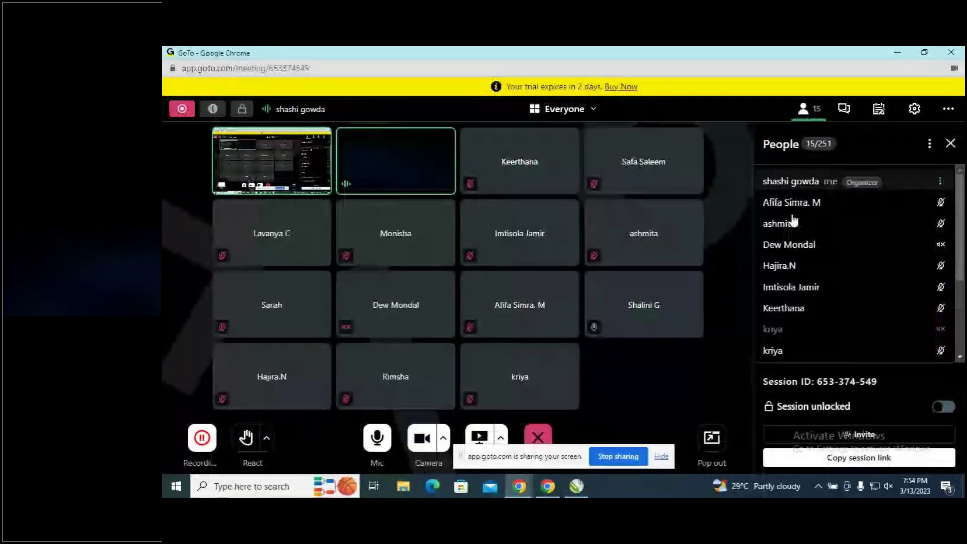
scroll(795, 237, "down", 3)
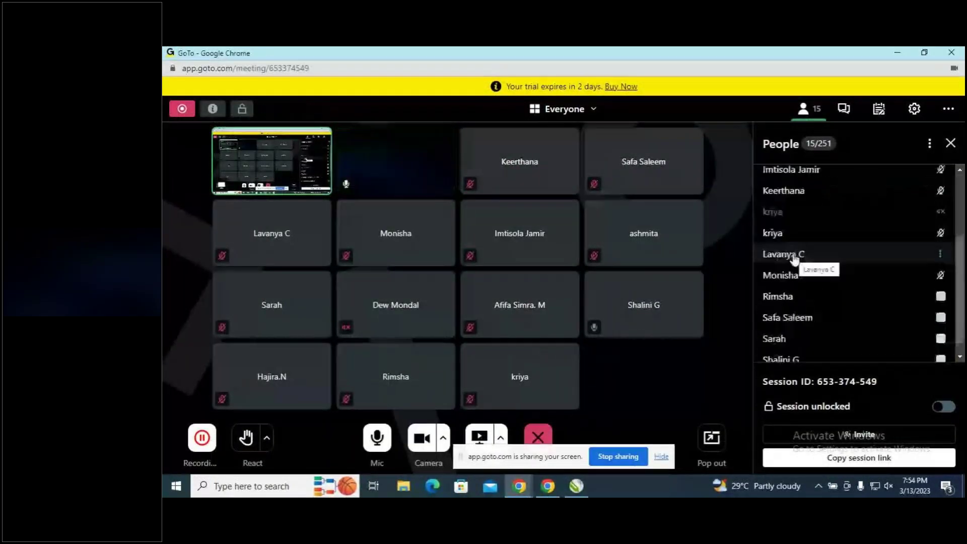
scroll(806, 262, "up", 3)
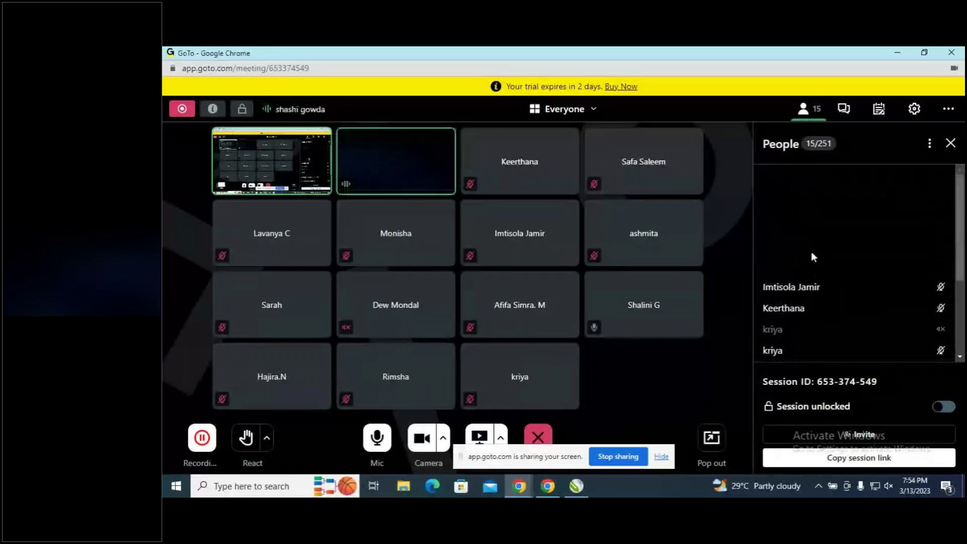